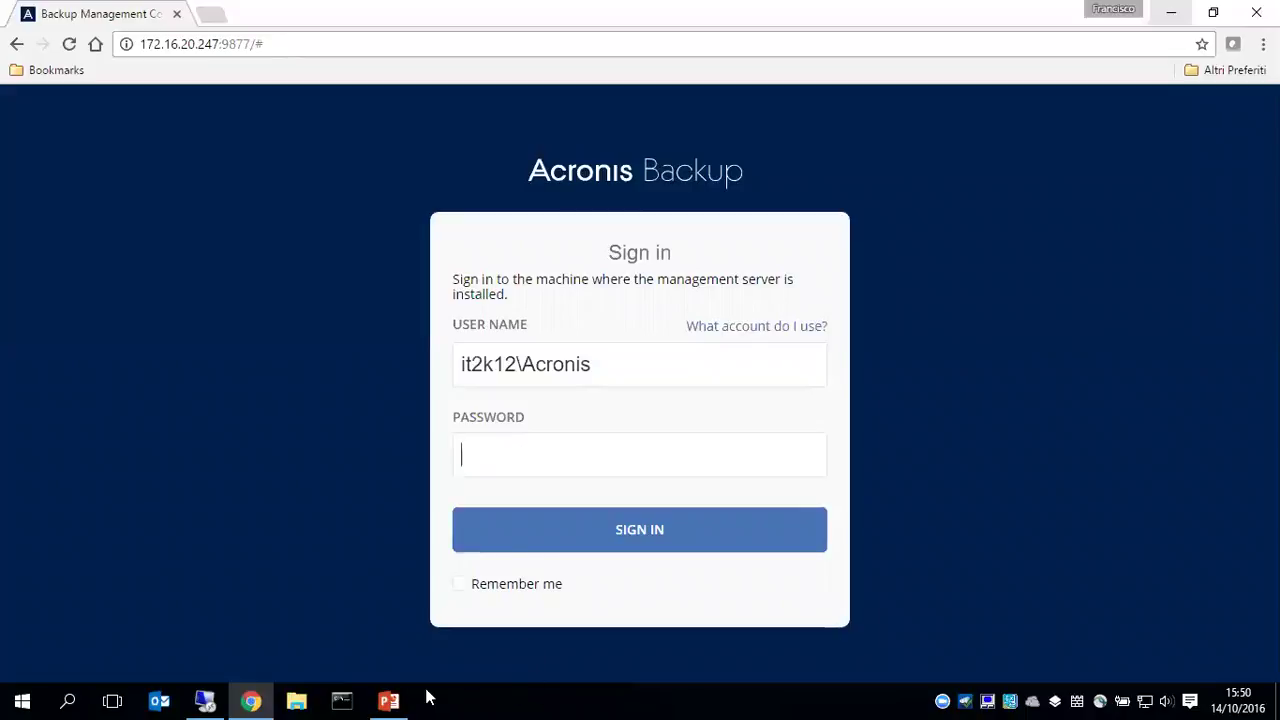
Show the presentation's Solution Backup slide, then return to the Acronis Backup sign-in page.
left_click(389, 701)
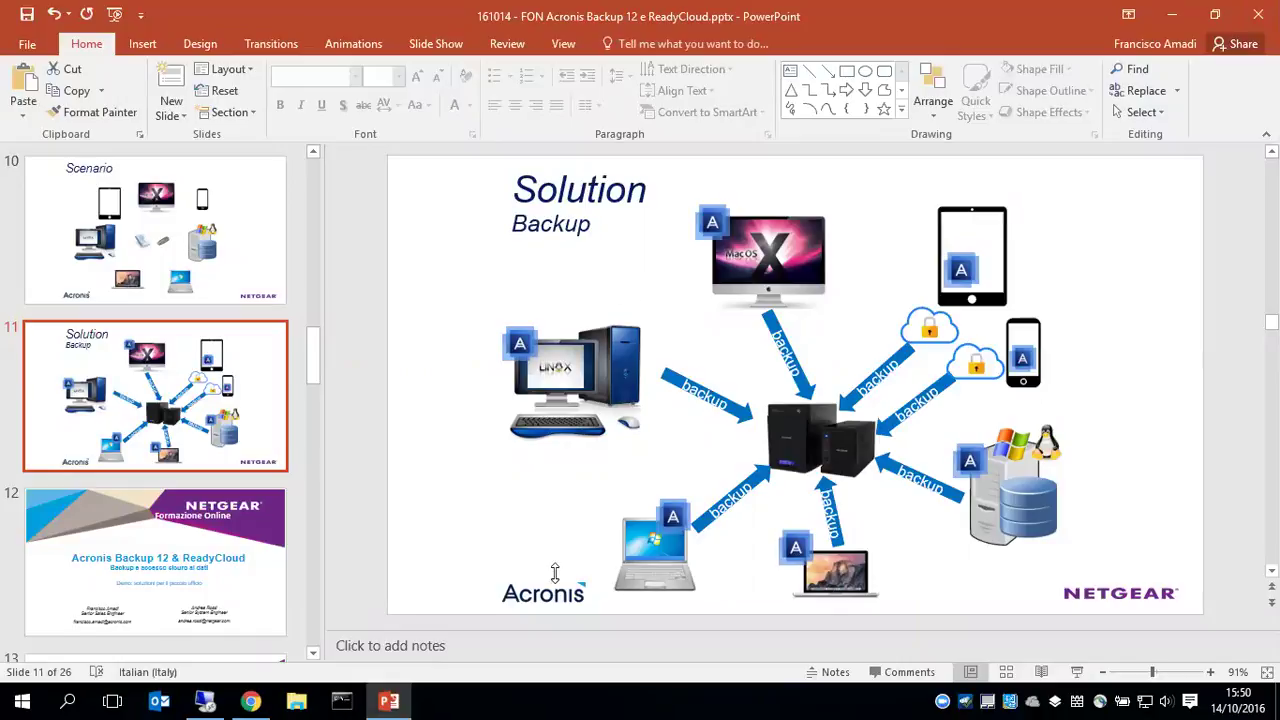
left_click(248, 700)
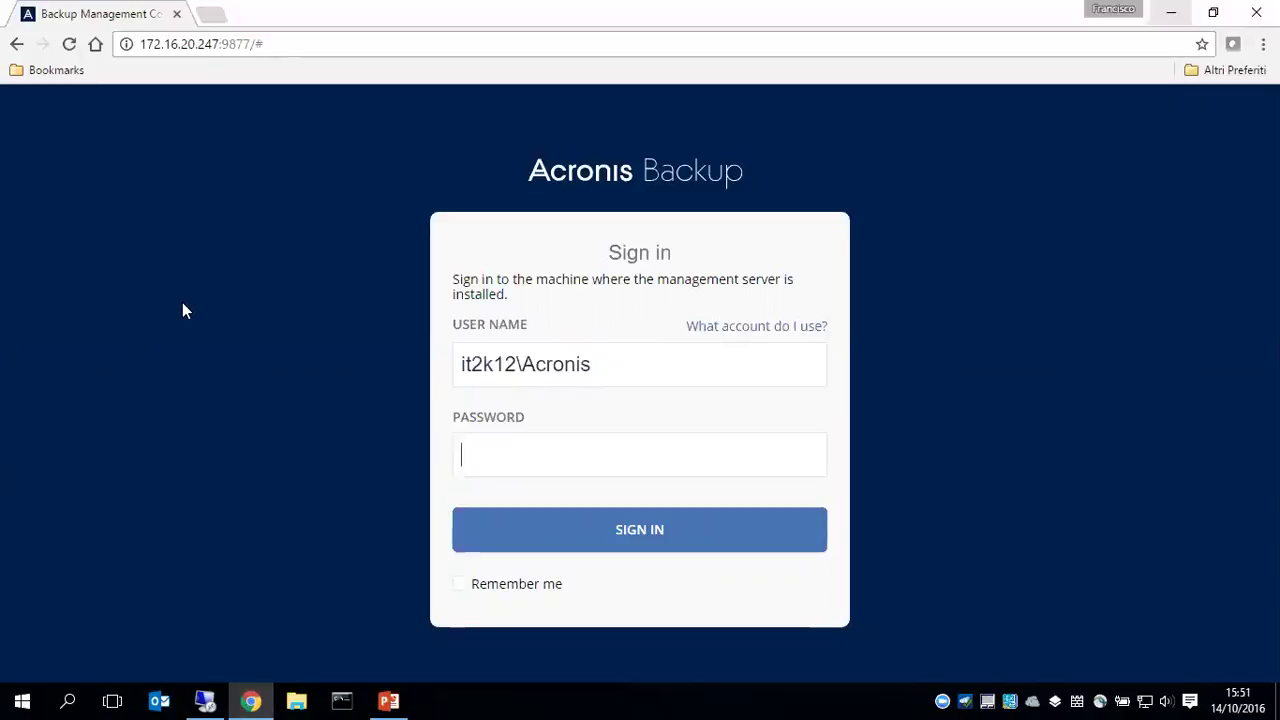
Select the backup console's web address in the browser's address bar.
left_click(167, 43)
left_click(208, 44)
left_click(210, 14)
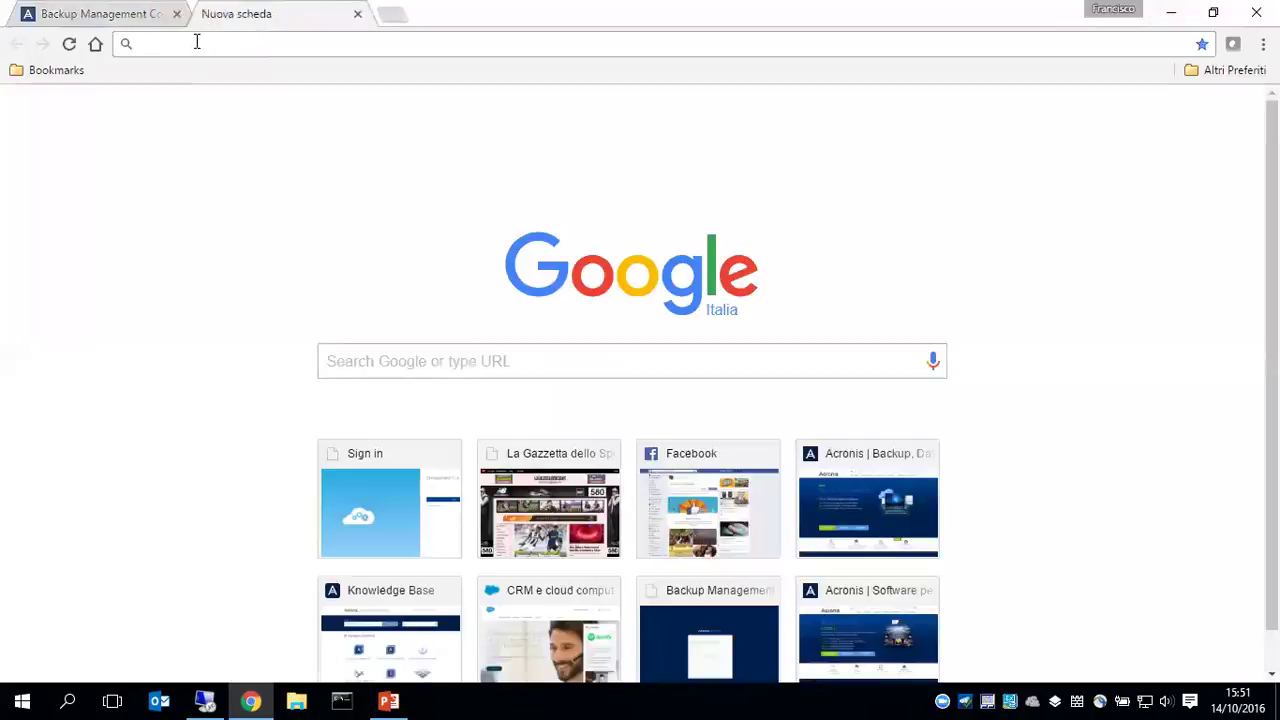
type("cloud")
key("Return")
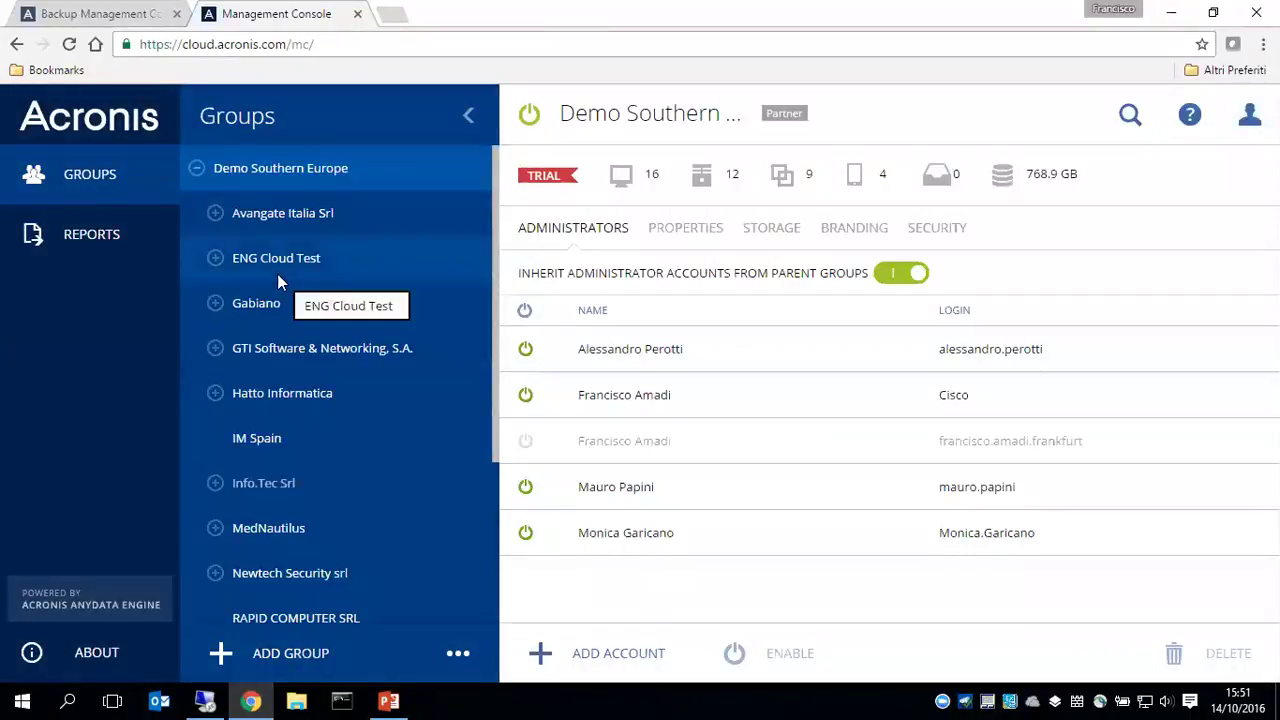
left_click(358, 14)
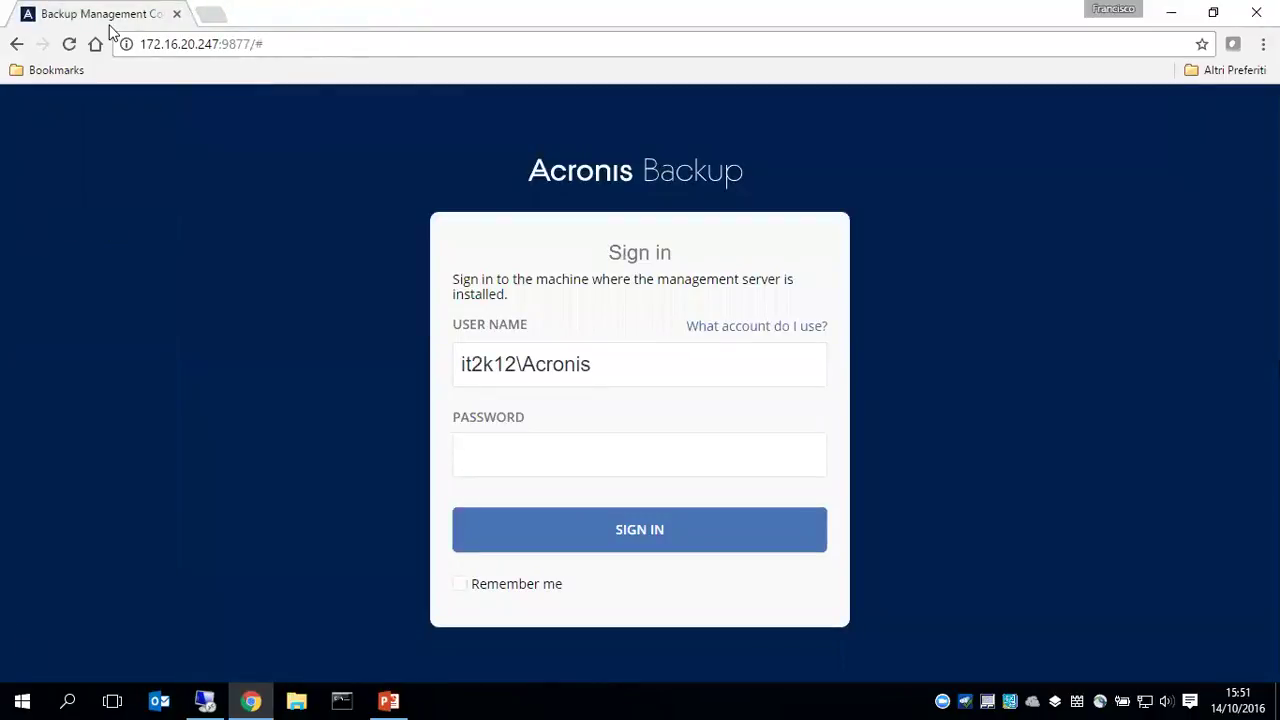
Enter the account password, highlight the account part of the user name, and sign in.
left_click(284, 47)
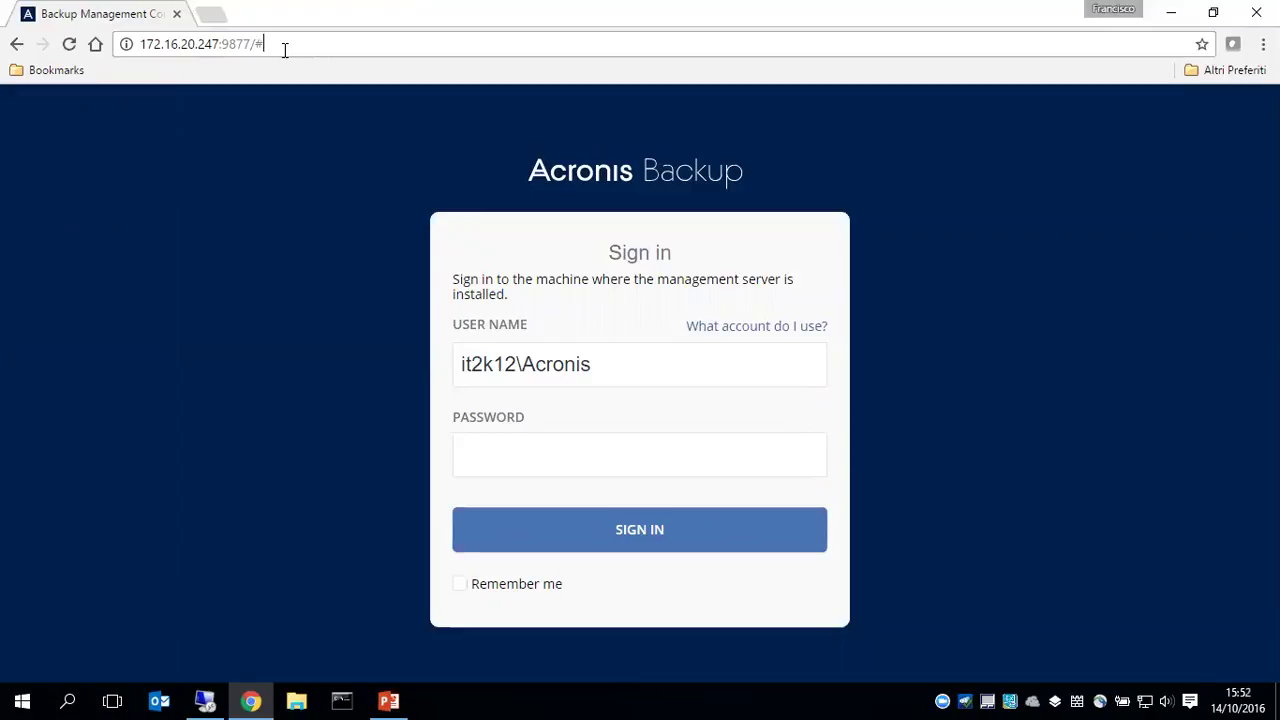
left_click(490, 452)
type("•••••••")
left_click(601, 366)
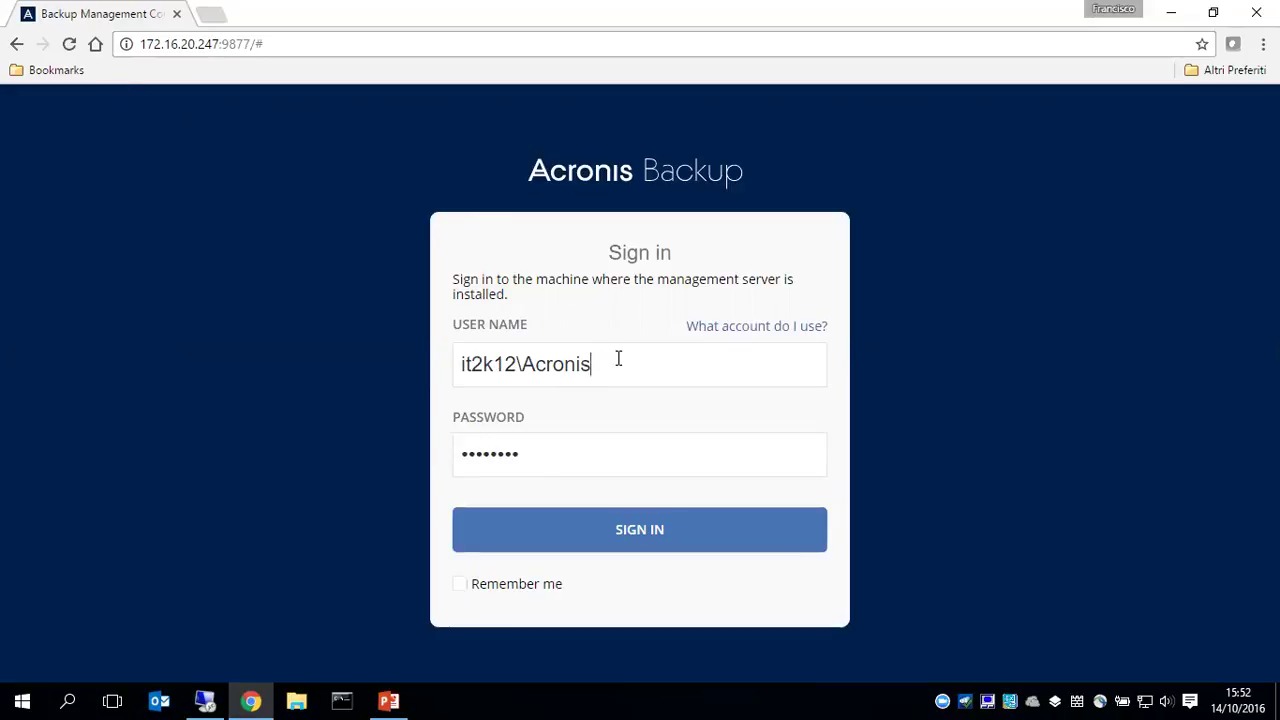
left_click_drag(592, 364, 522, 364)
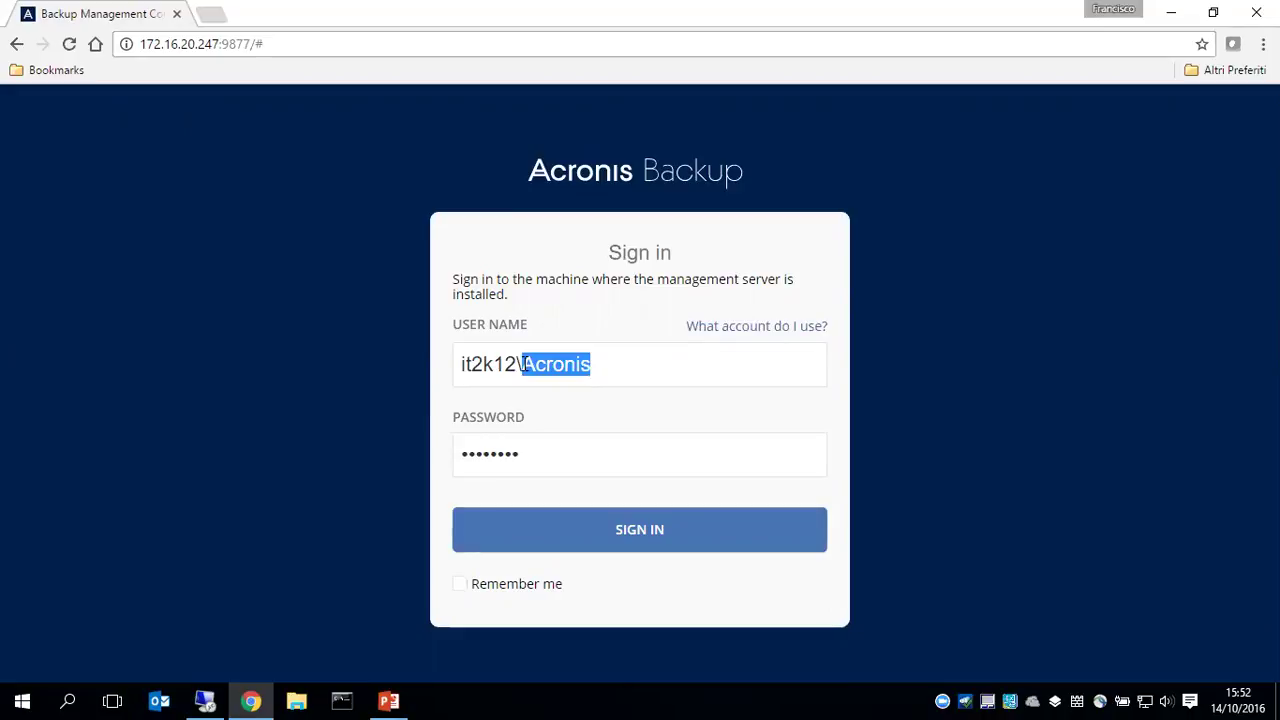
left_click(601, 362)
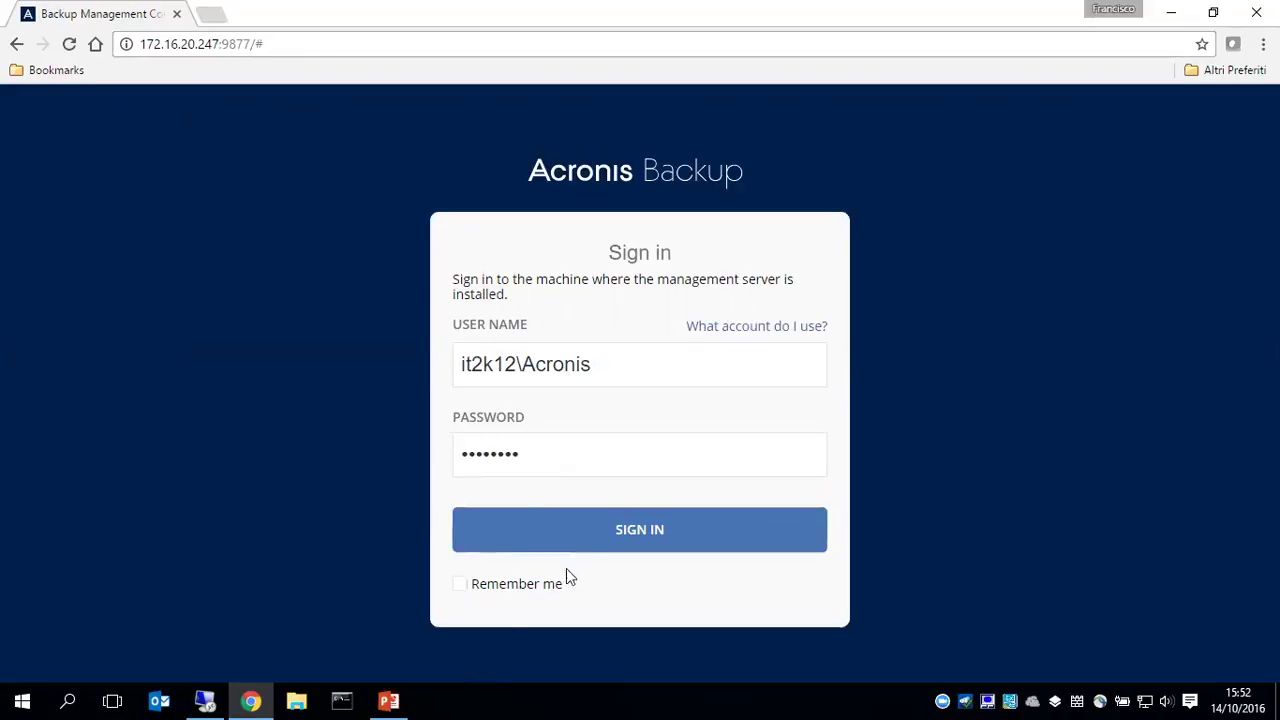
left_click(640, 536)
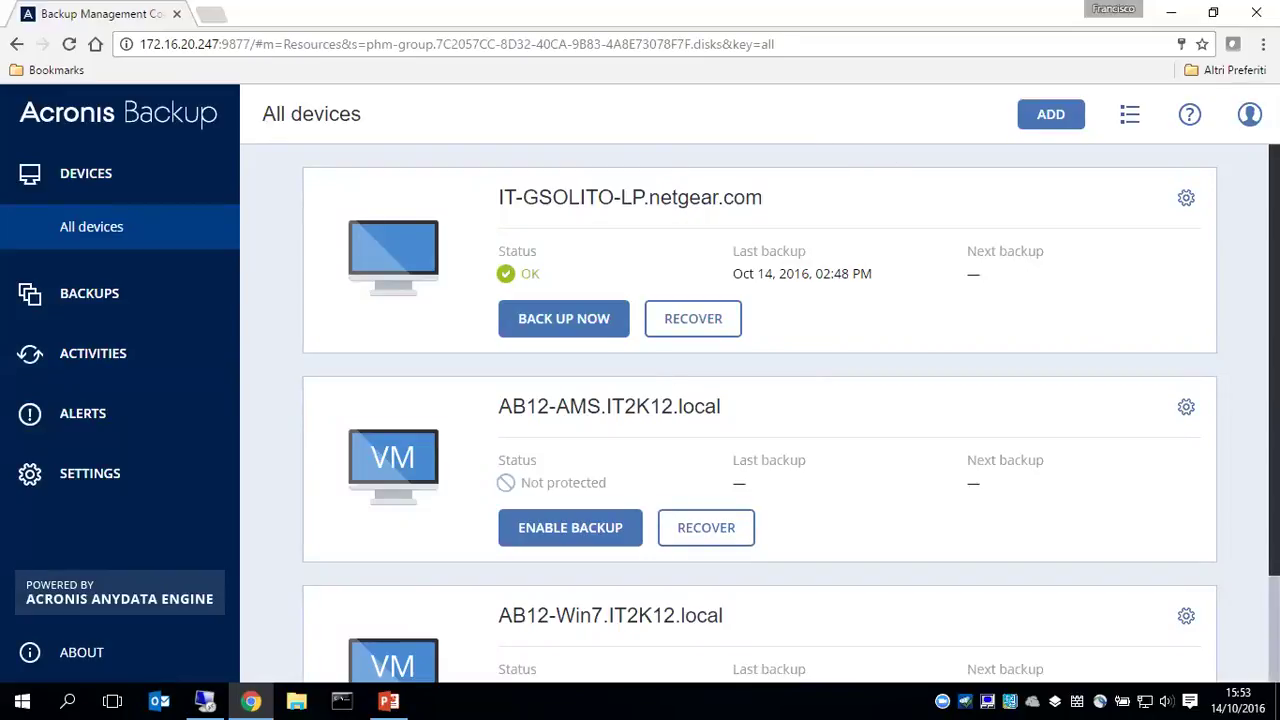
scroll(760, 414, "down", 1)
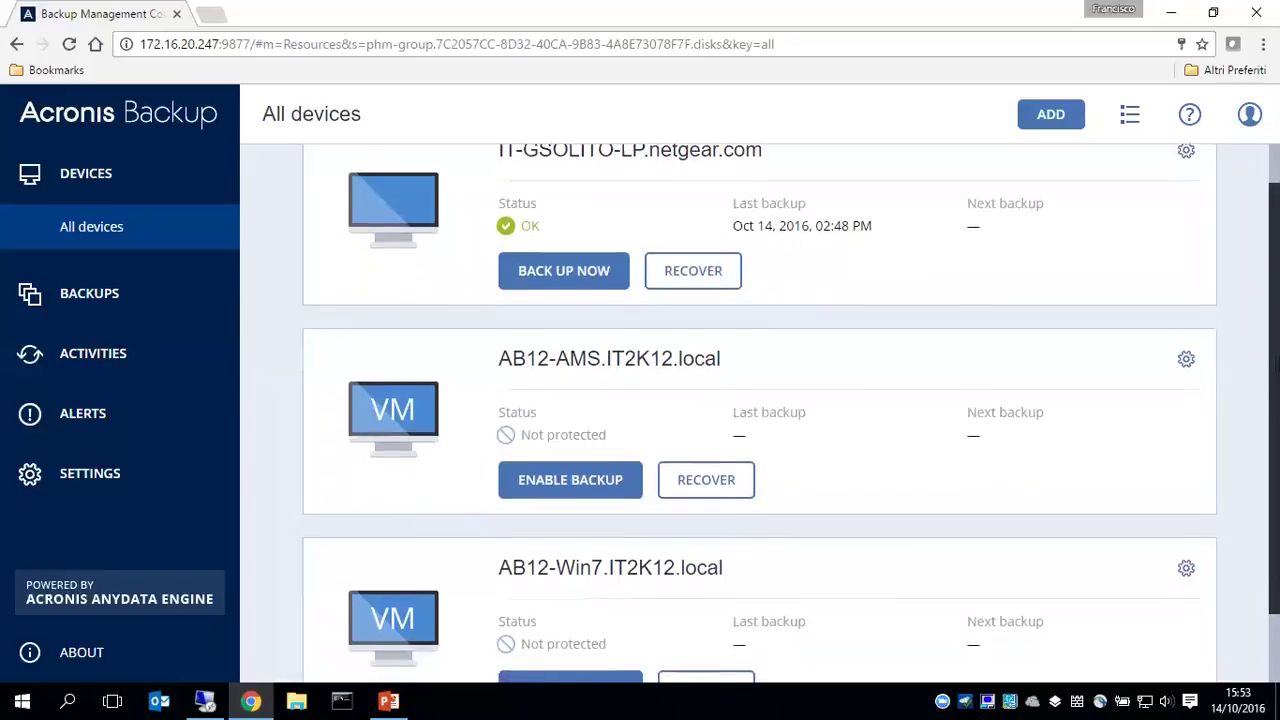
scroll(760, 414, "up", 1)
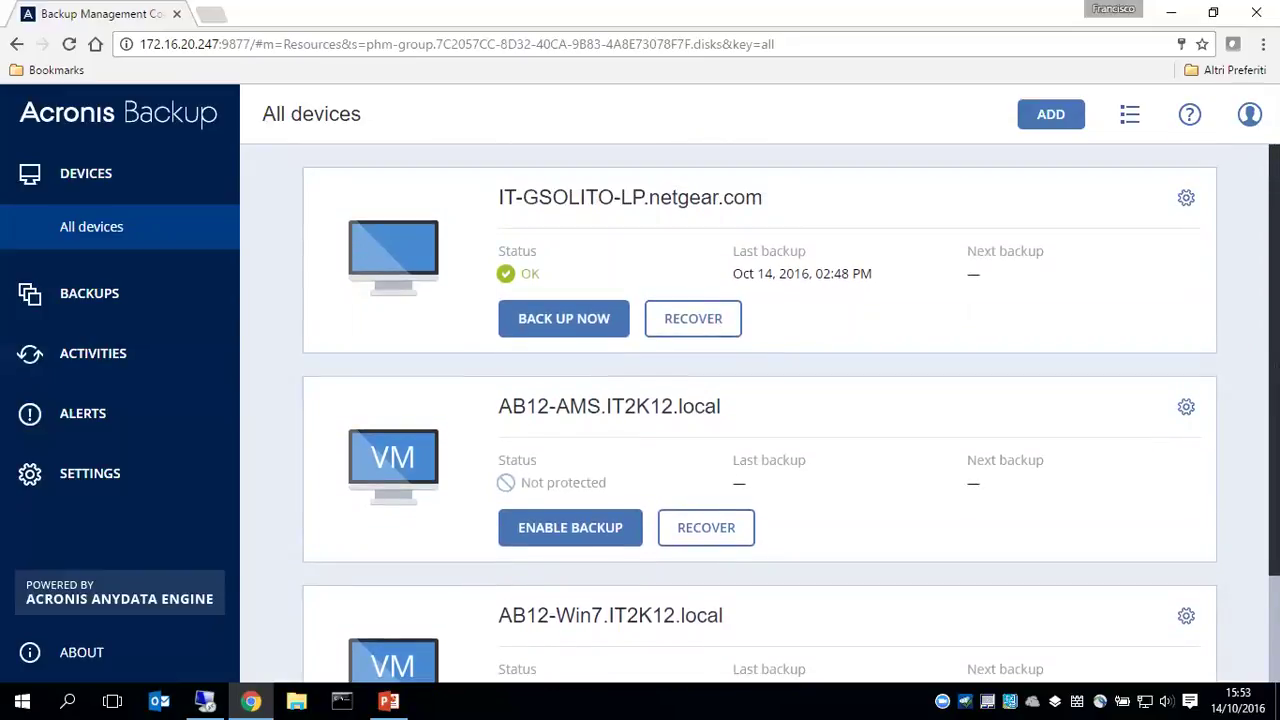
scroll(760, 414, "down", 3)
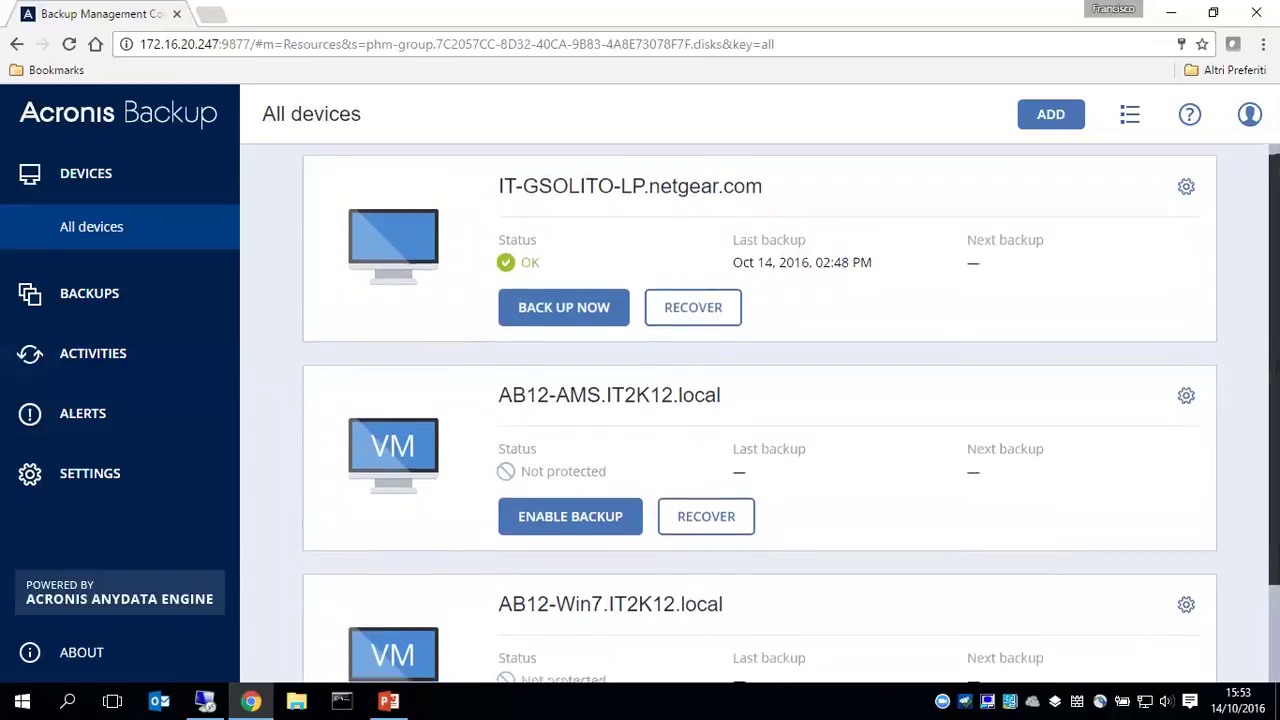
scroll(760, 414, "down", 1)
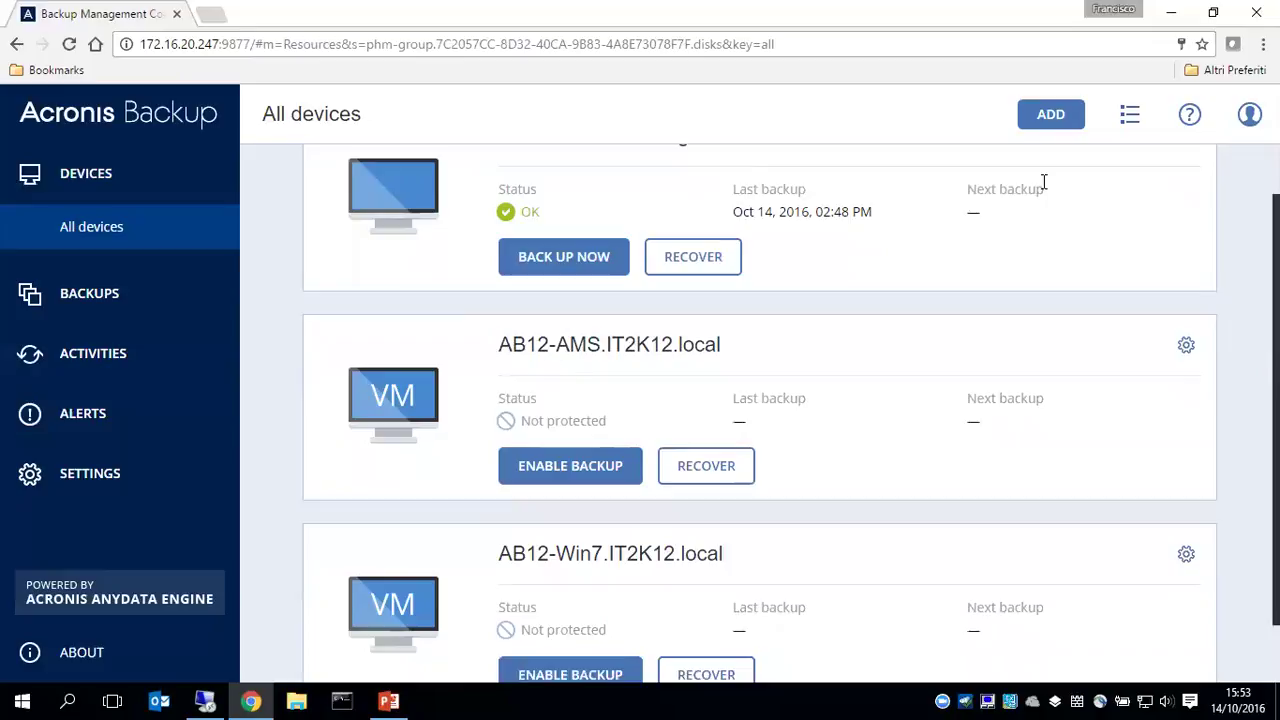
scroll(943, 240, "up", 3)
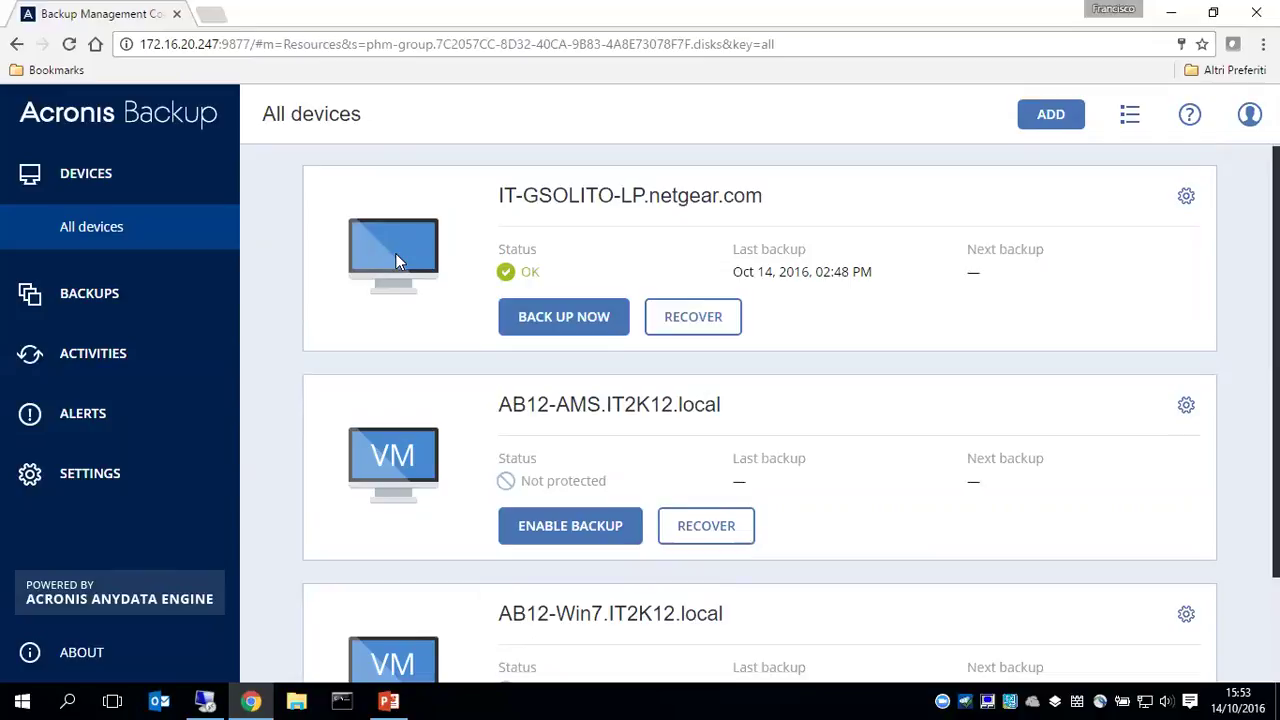
scroll(760, 414, "down", 2)
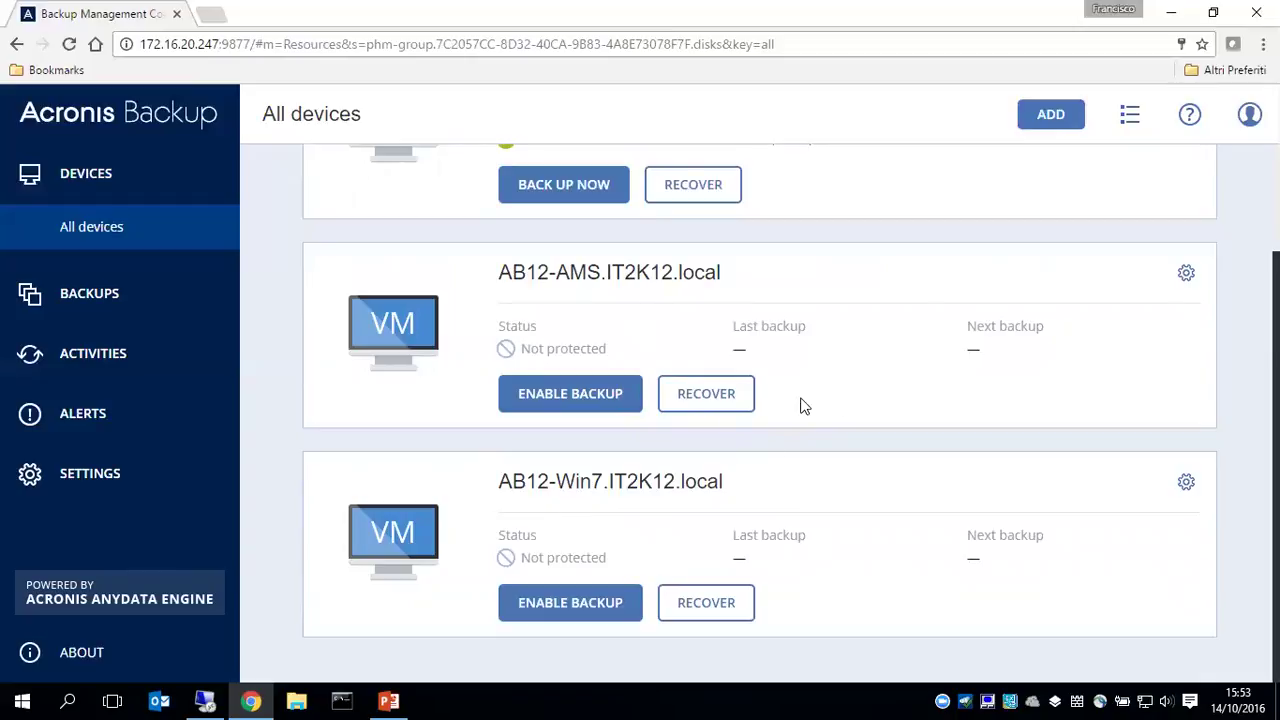
scroll(1274, 200, "up", 2)
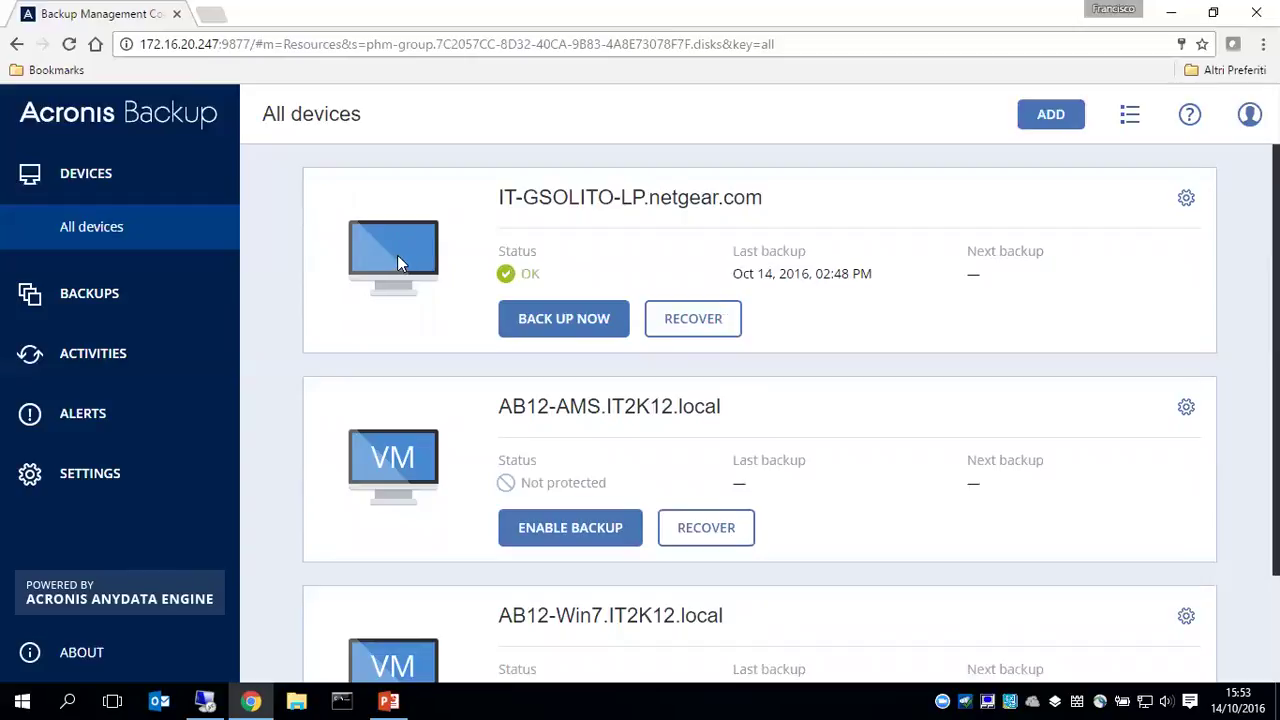
scroll(1273, 300, "down", 1)
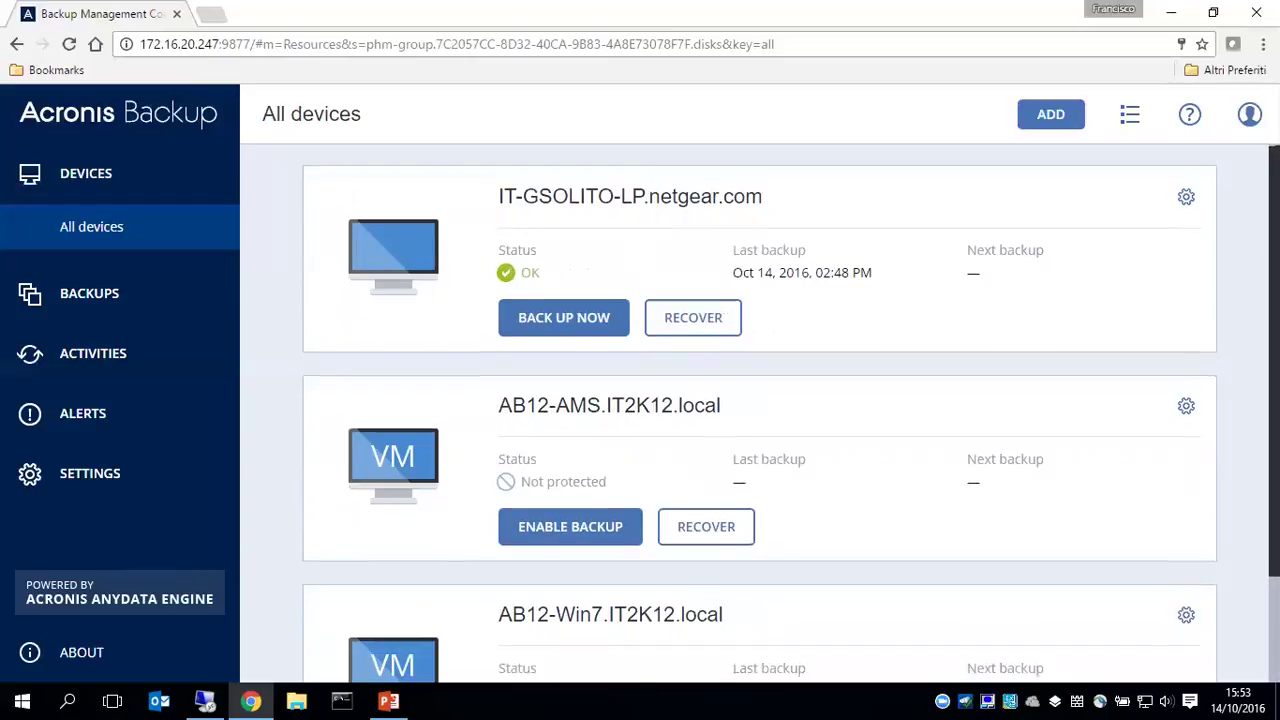
scroll(1273, 300, "down", 1)
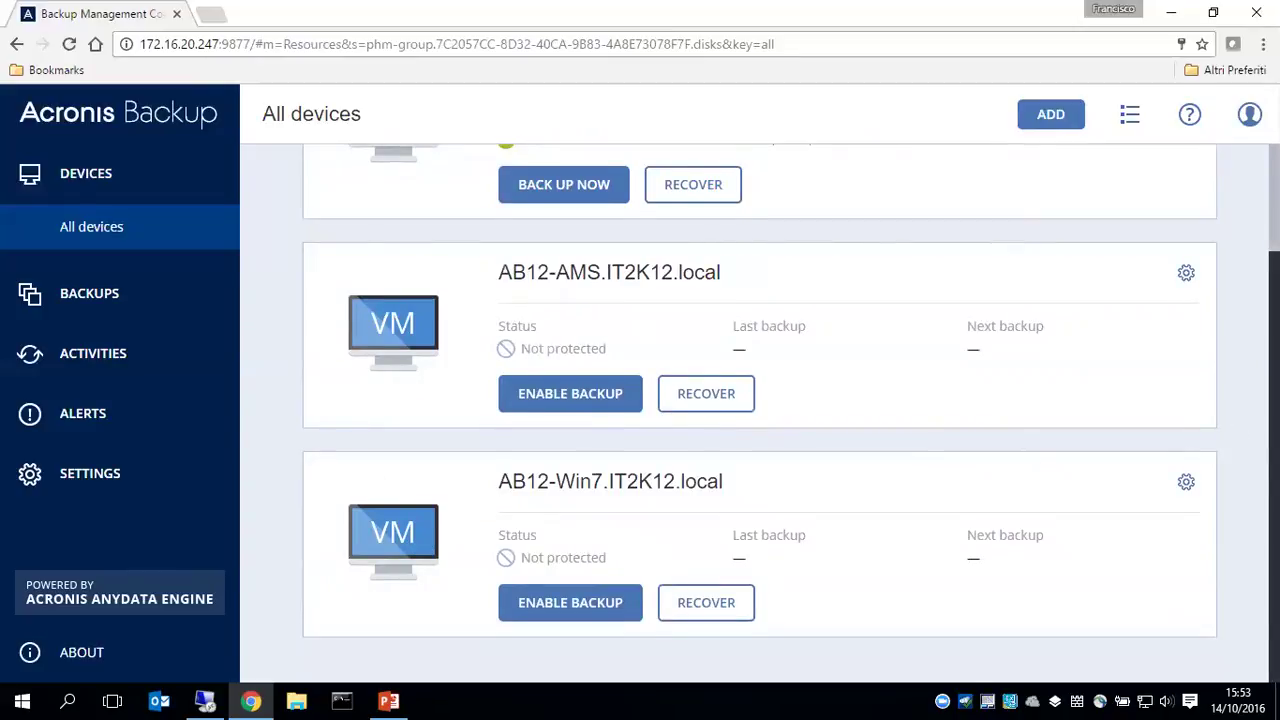
scroll(1273, 300, "up", 1)
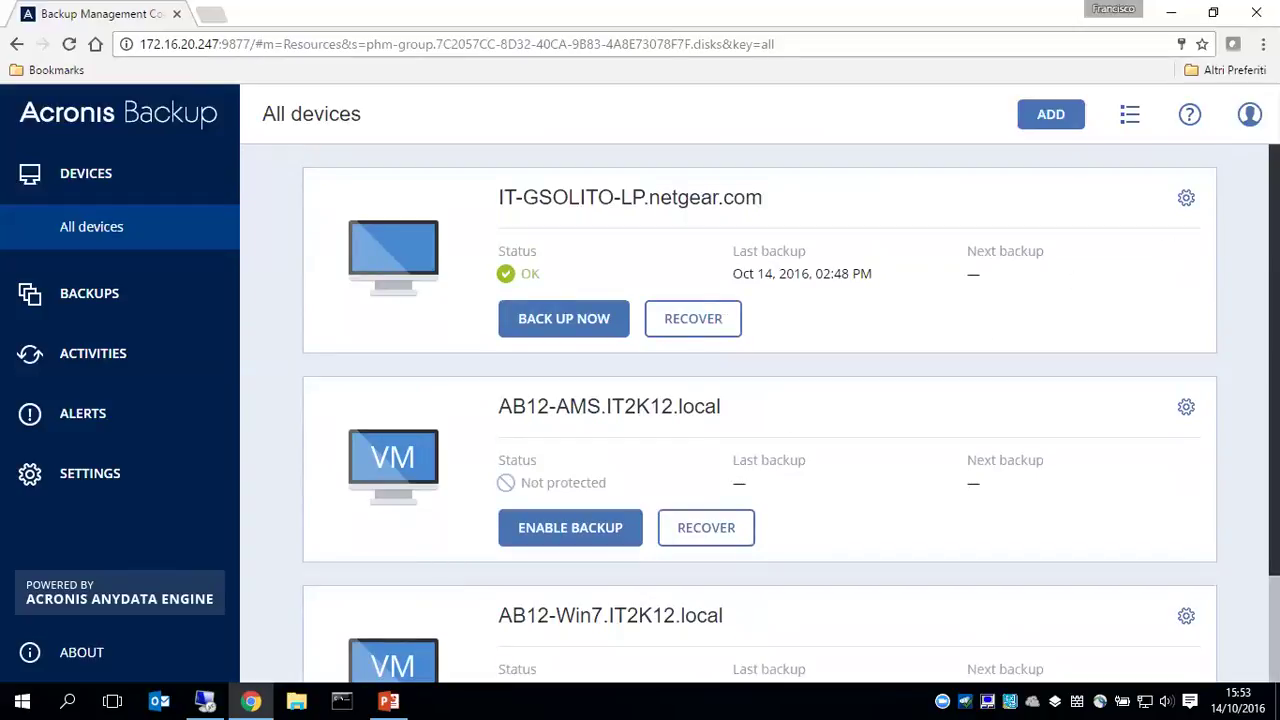
scroll(511, 560, "down", 1)
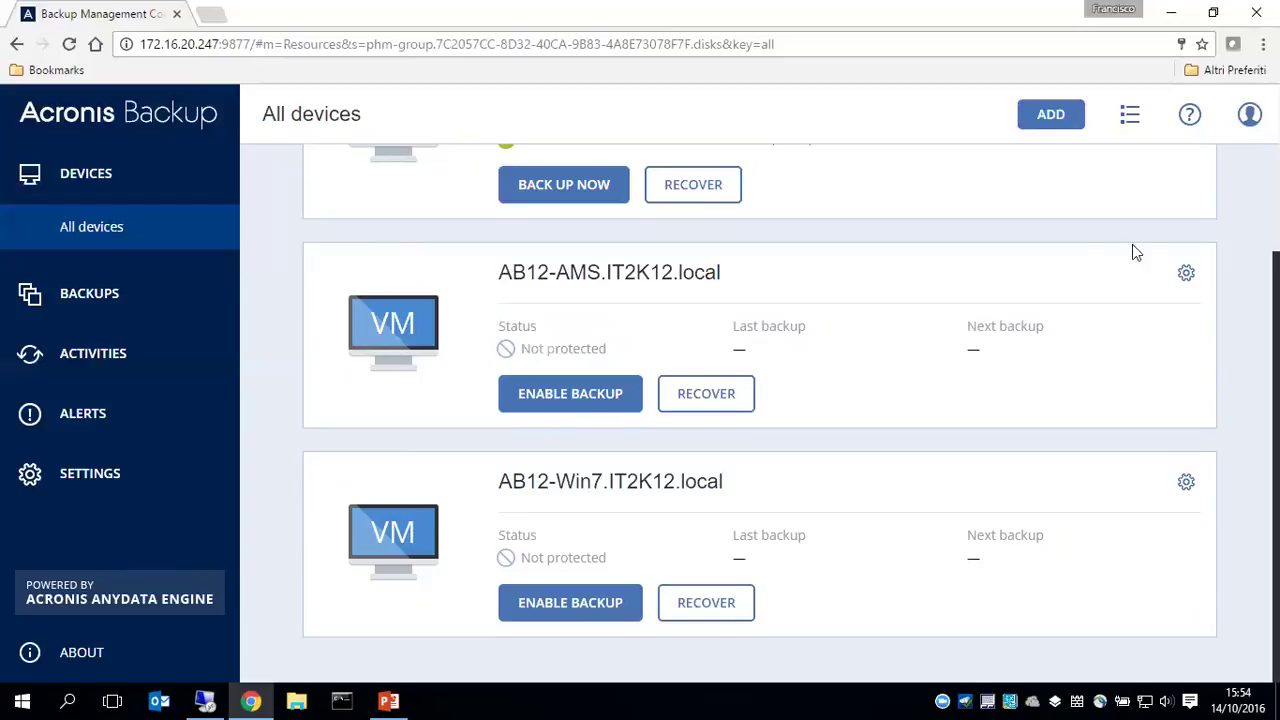
scroll(408, 277, "up", 2)
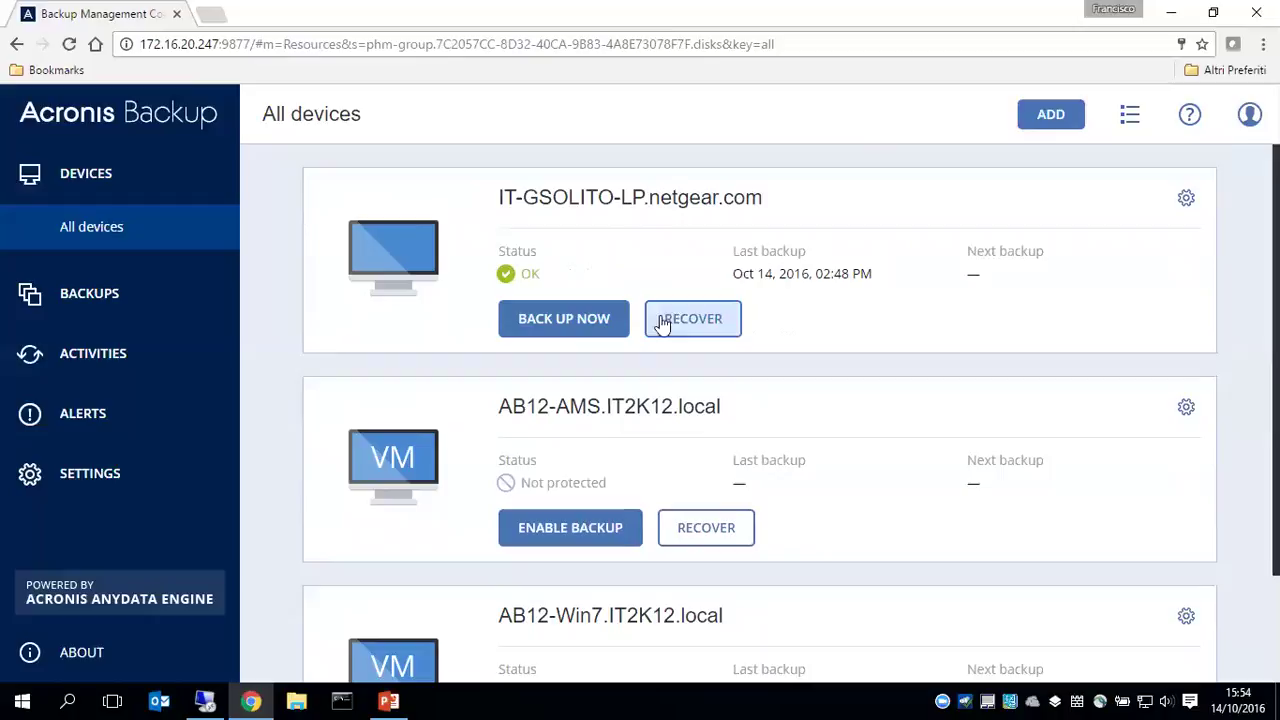
scroll(760, 413, "down", 1)
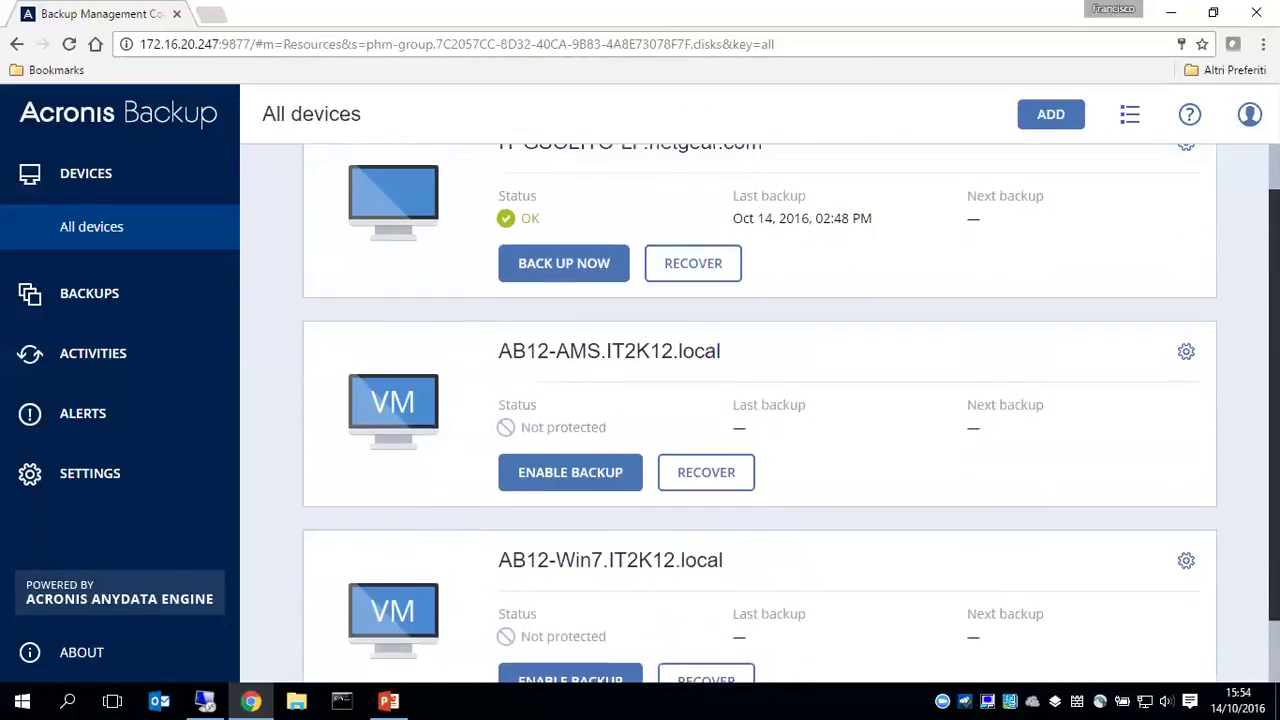
scroll(760, 413, "up", 1)
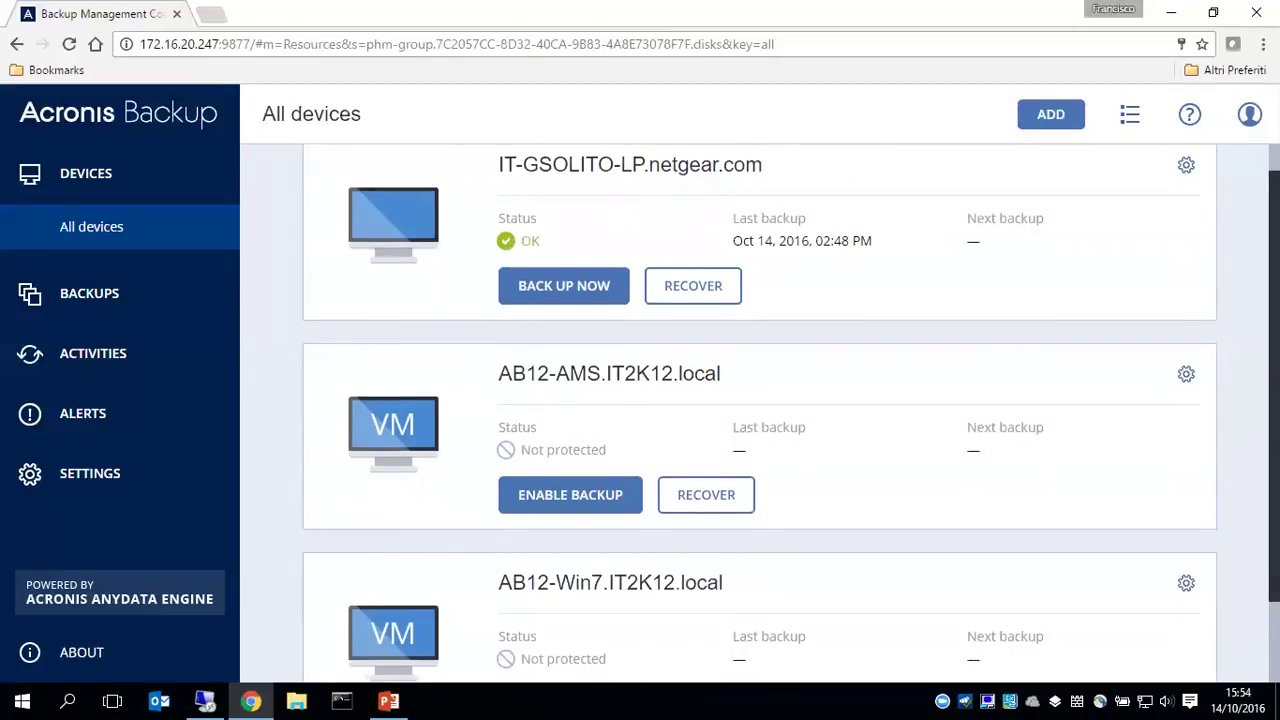
scroll(760, 413, "down", 1)
scroll(760, 413, "up", 1)
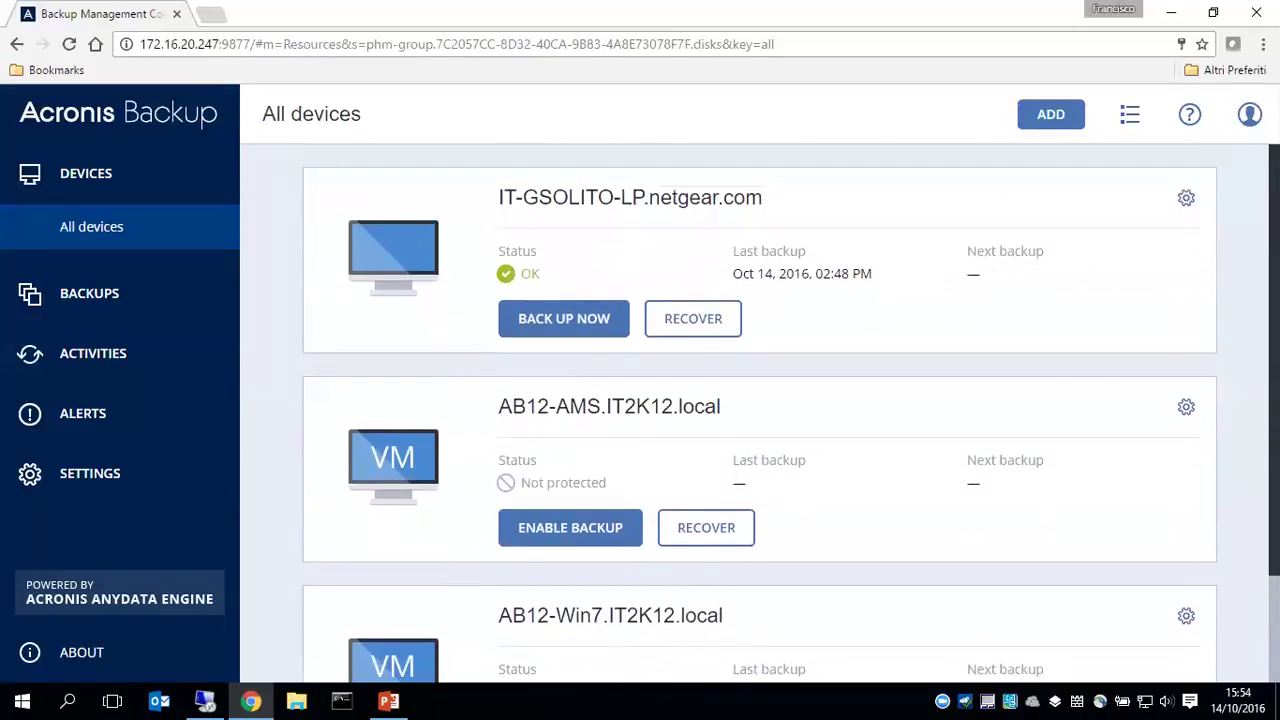
Switch to table view and open the AB12-Win7.IT2K12.local overview (Agent 12.0.3602, Windows 7 Professional).
left_click(1130, 117)
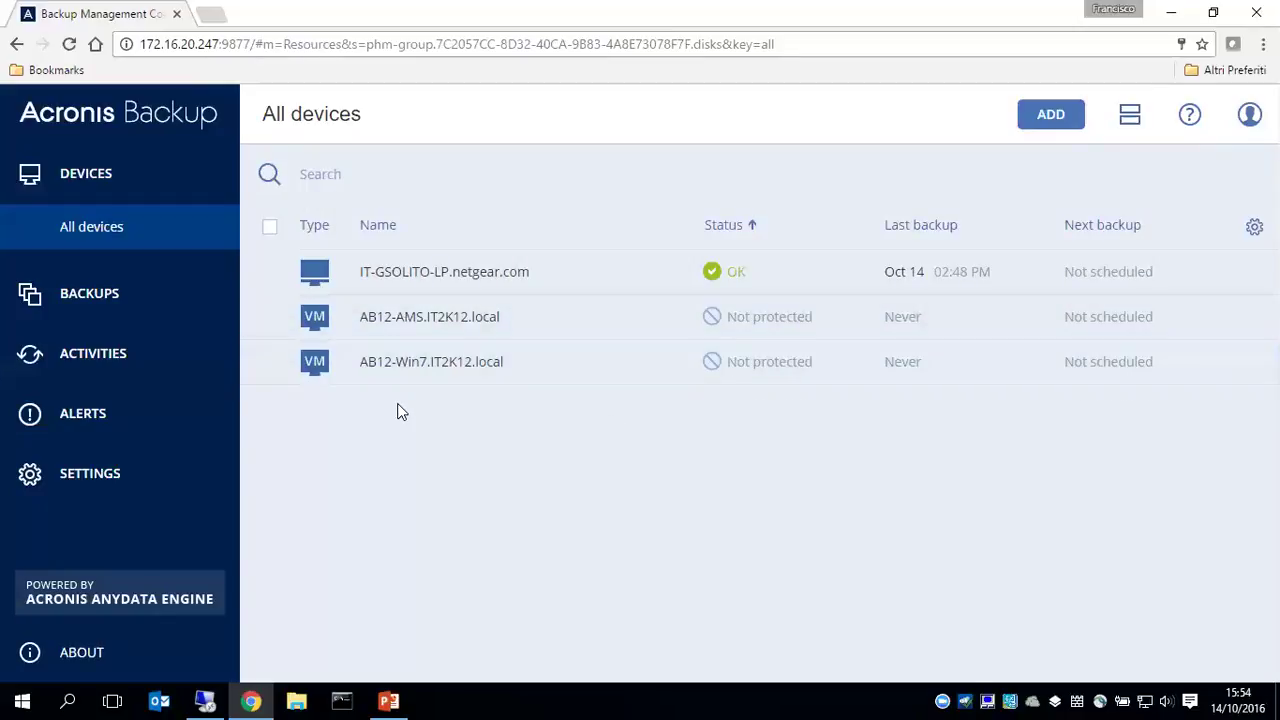
left_click(368, 367)
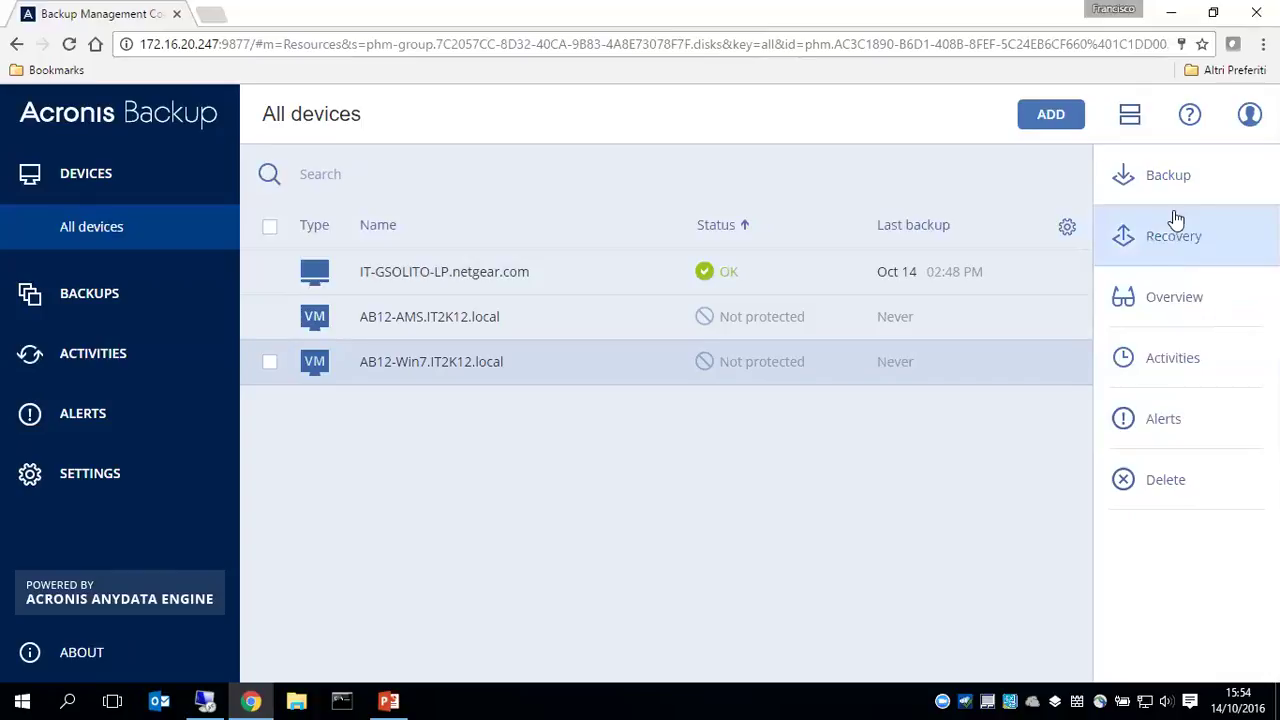
left_click(1168, 302)
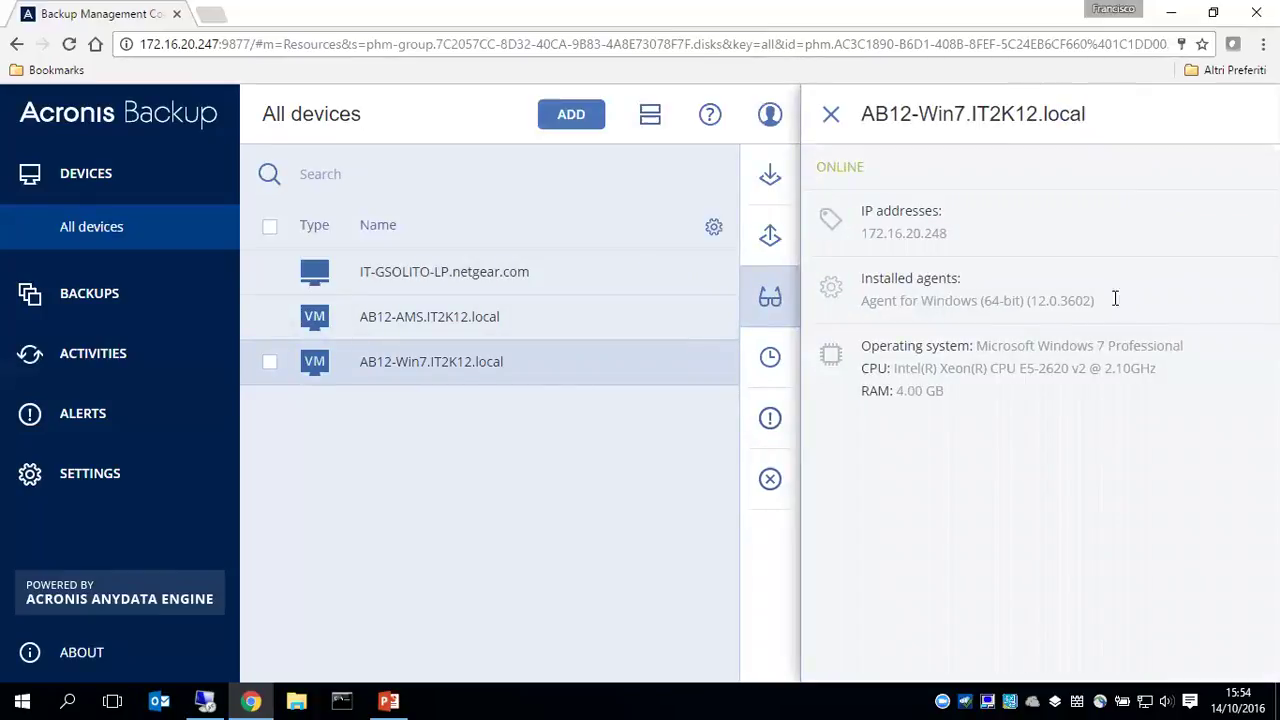
Highlight the agent version, operating system, CPU model and RAM in the device overview.
left_click_drag(1115, 298, 1018, 300)
left_click_drag(1156, 346, 1022, 346)
left_click_drag(938, 368, 1151, 372)
left_click_drag(954, 393, 897, 393)
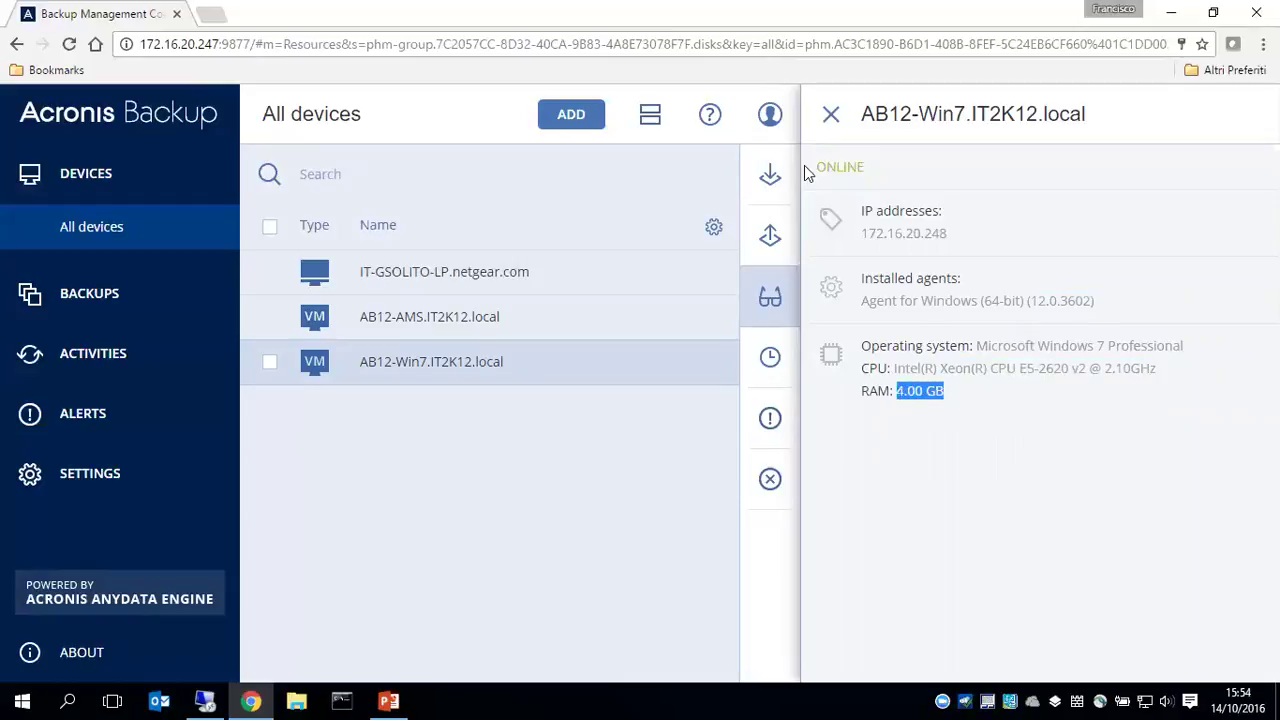
Check AB12-Win7.IT2K12.local's empty Activities list, then open its backup options.
left_click(832, 114)
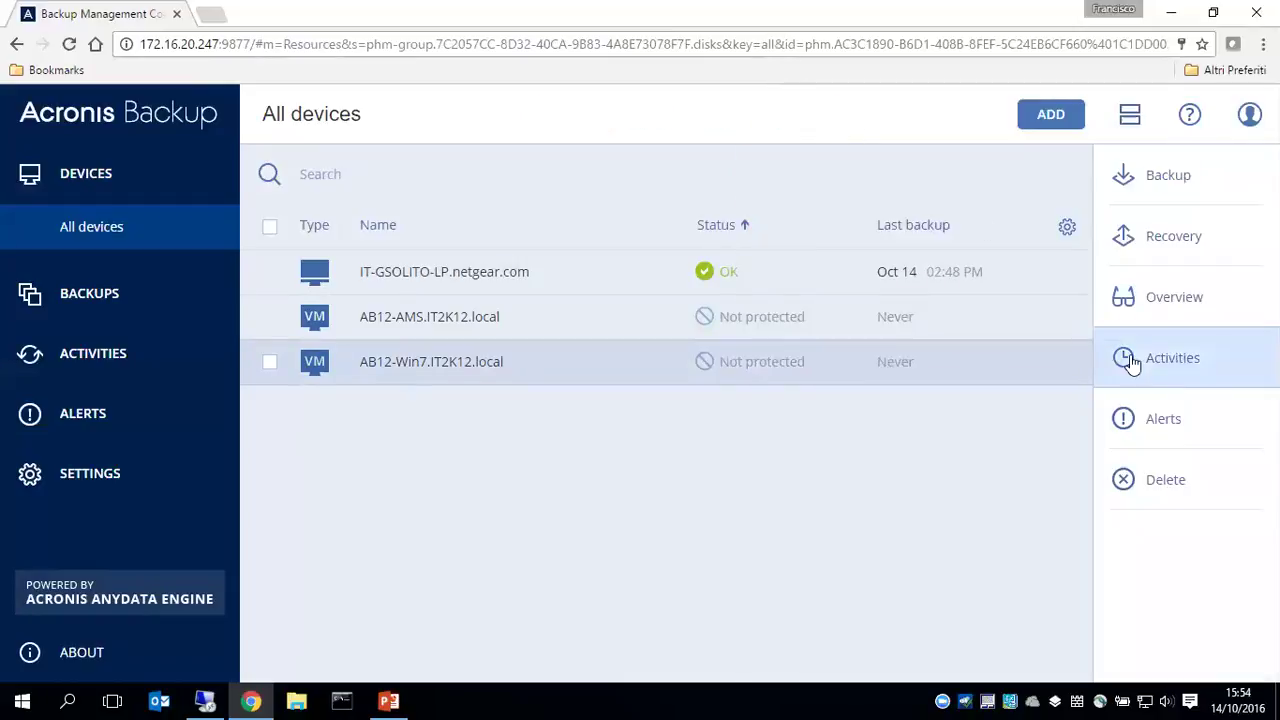
left_click(1177, 360)
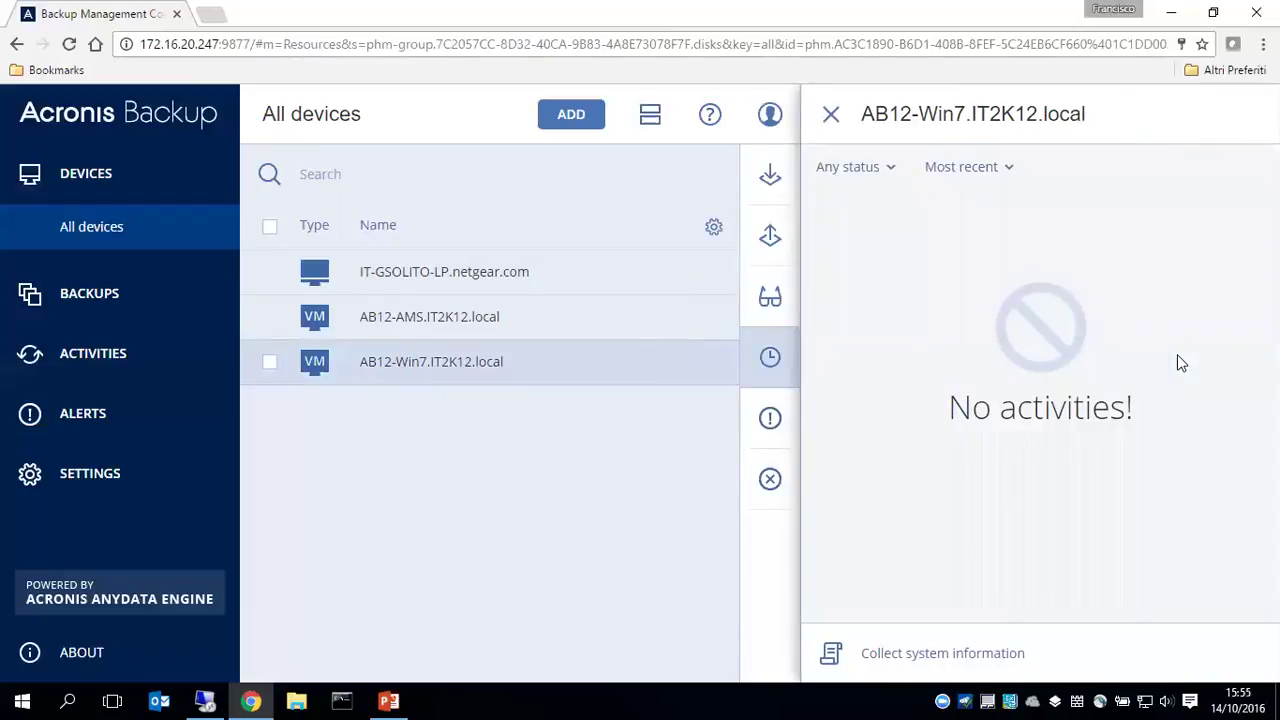
left_click(830, 116)
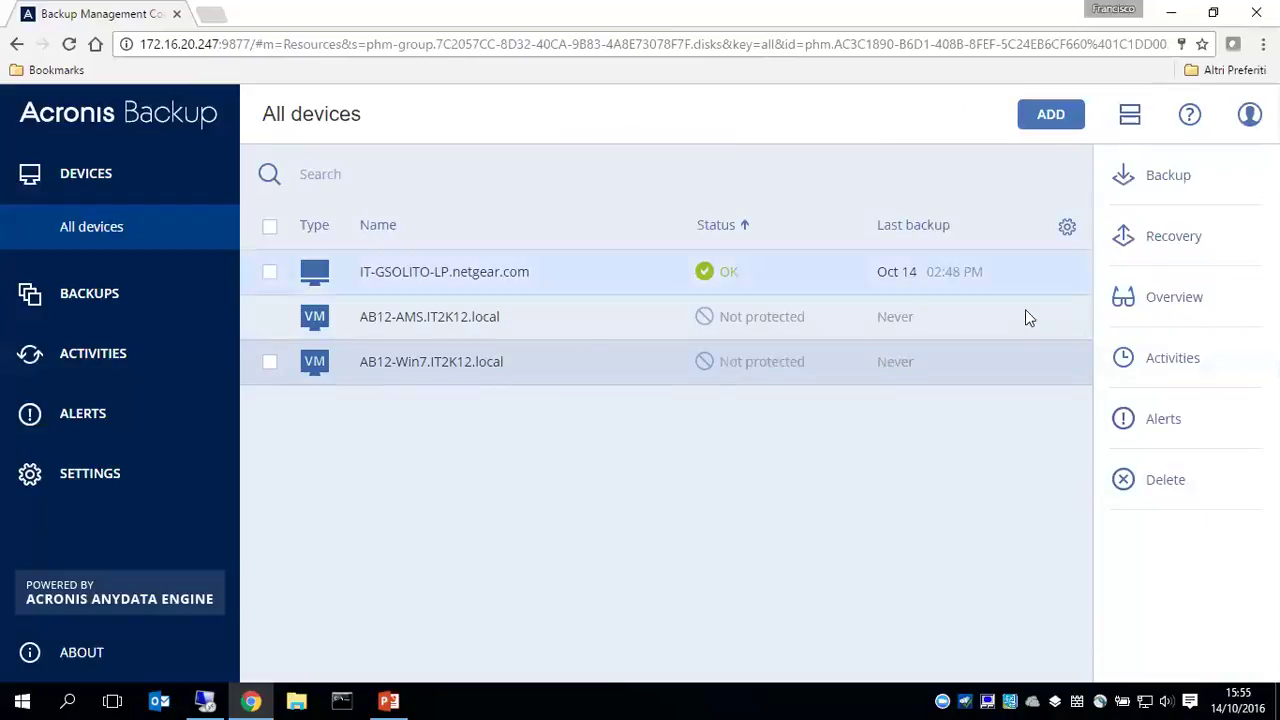
left_click(1160, 182)
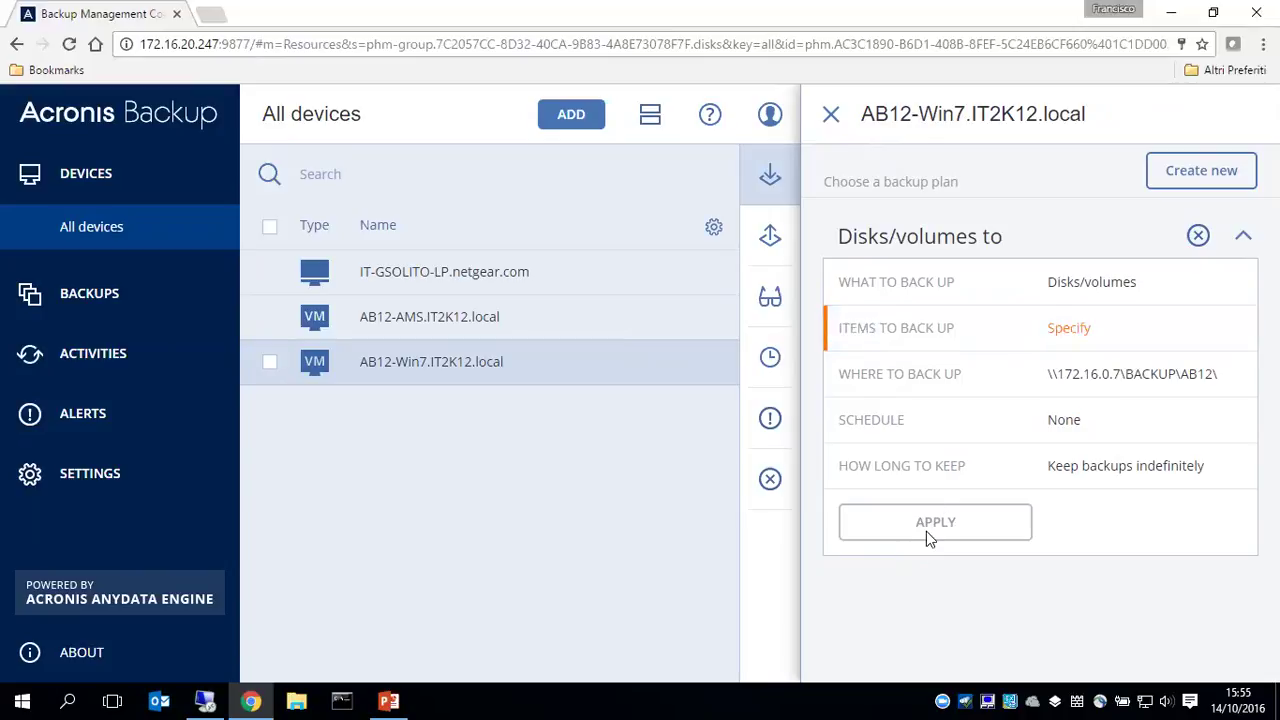
Create a new backup plan with What to back up set to Disks/volumes.
left_click(1206, 181)
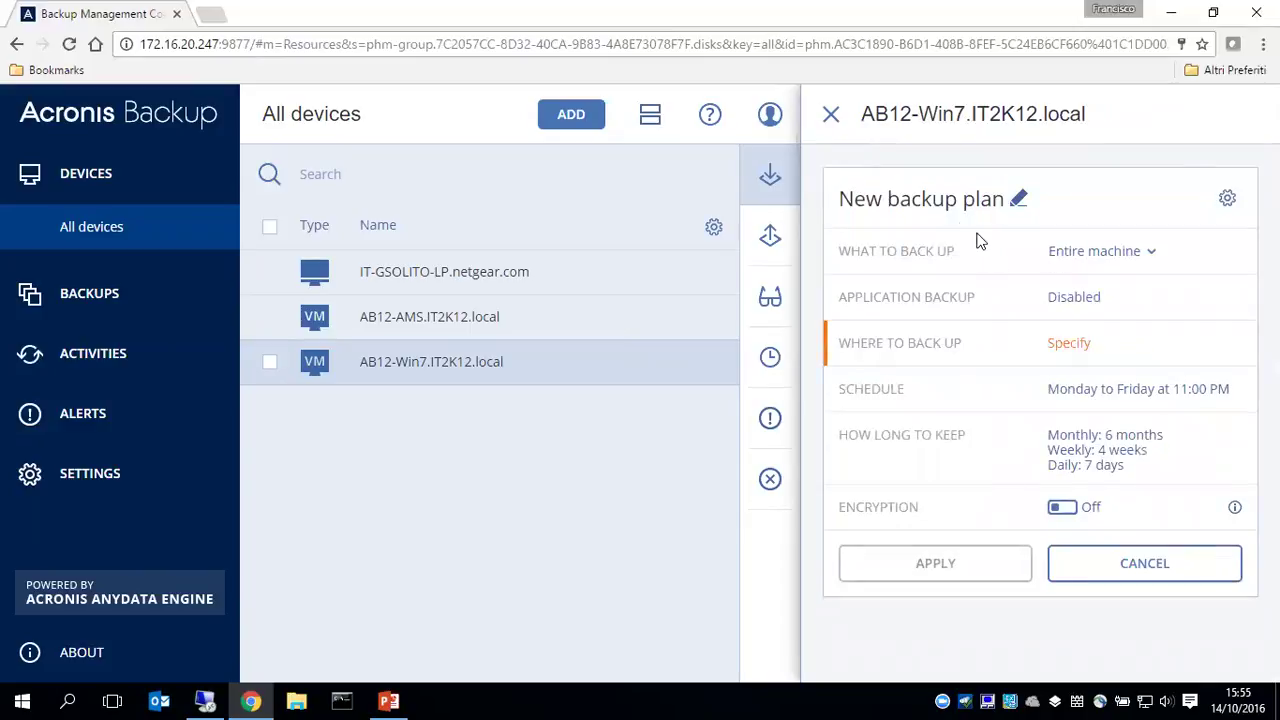
left_click(1060, 343)
left_click(1147, 259)
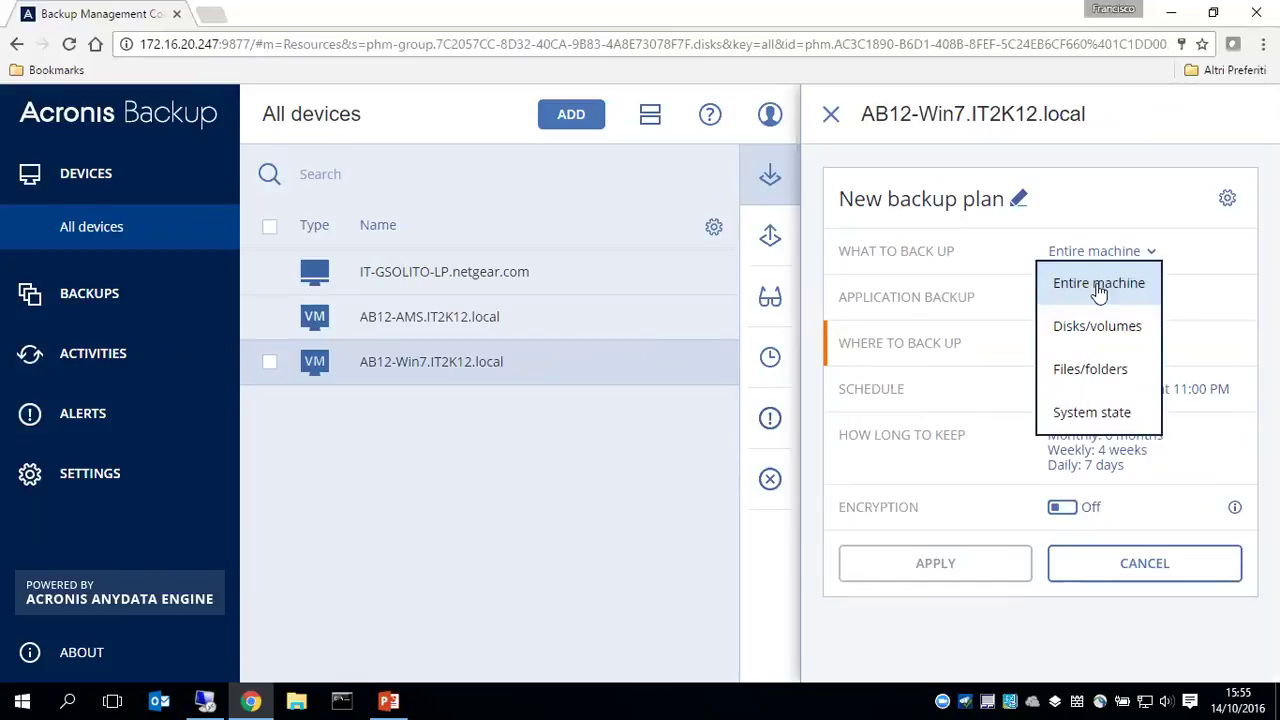
left_click(1098, 330)
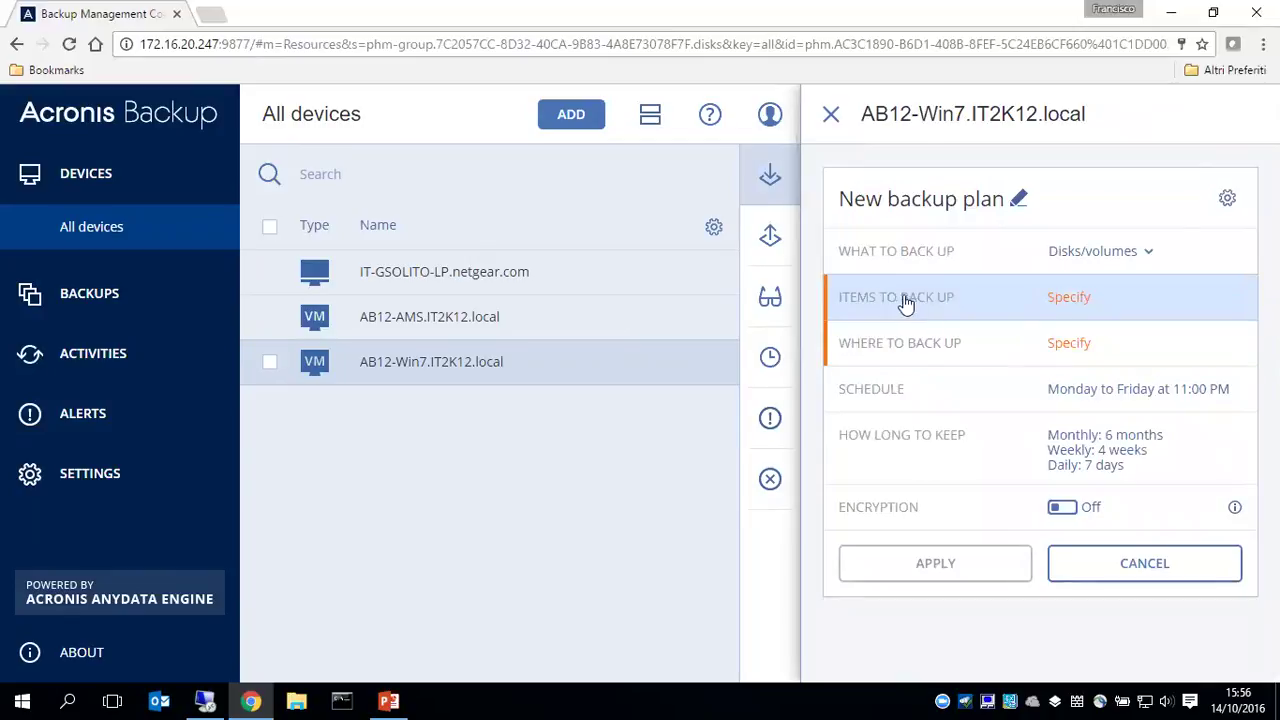
Tick the C: and Riservato per il sistema volumes, then discard that selection.
left_click(903, 297)
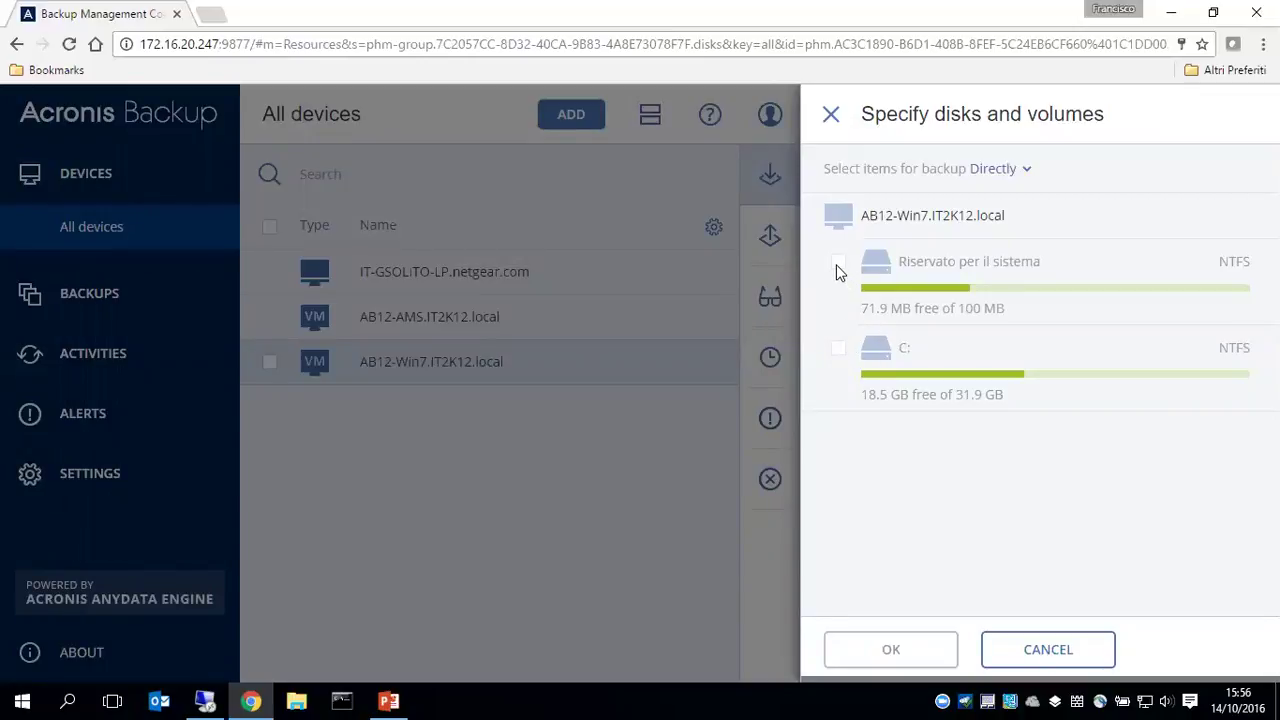
left_click(836, 350)
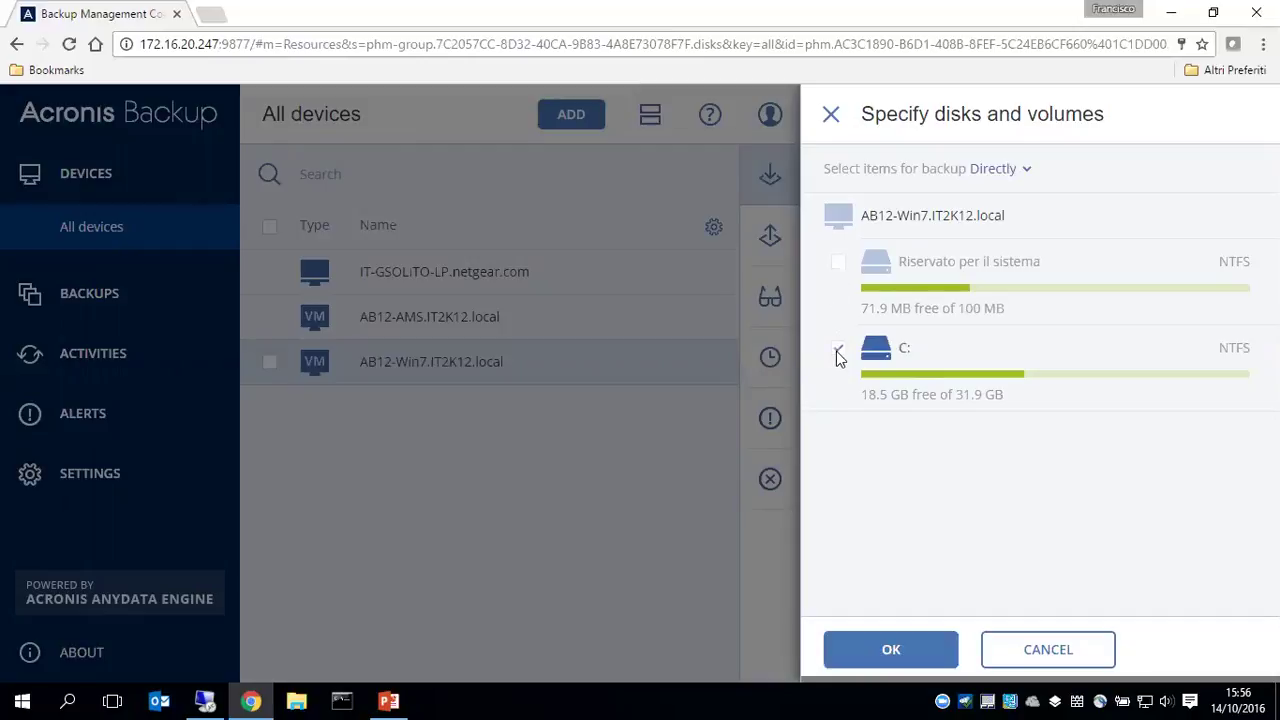
left_click(838, 264)
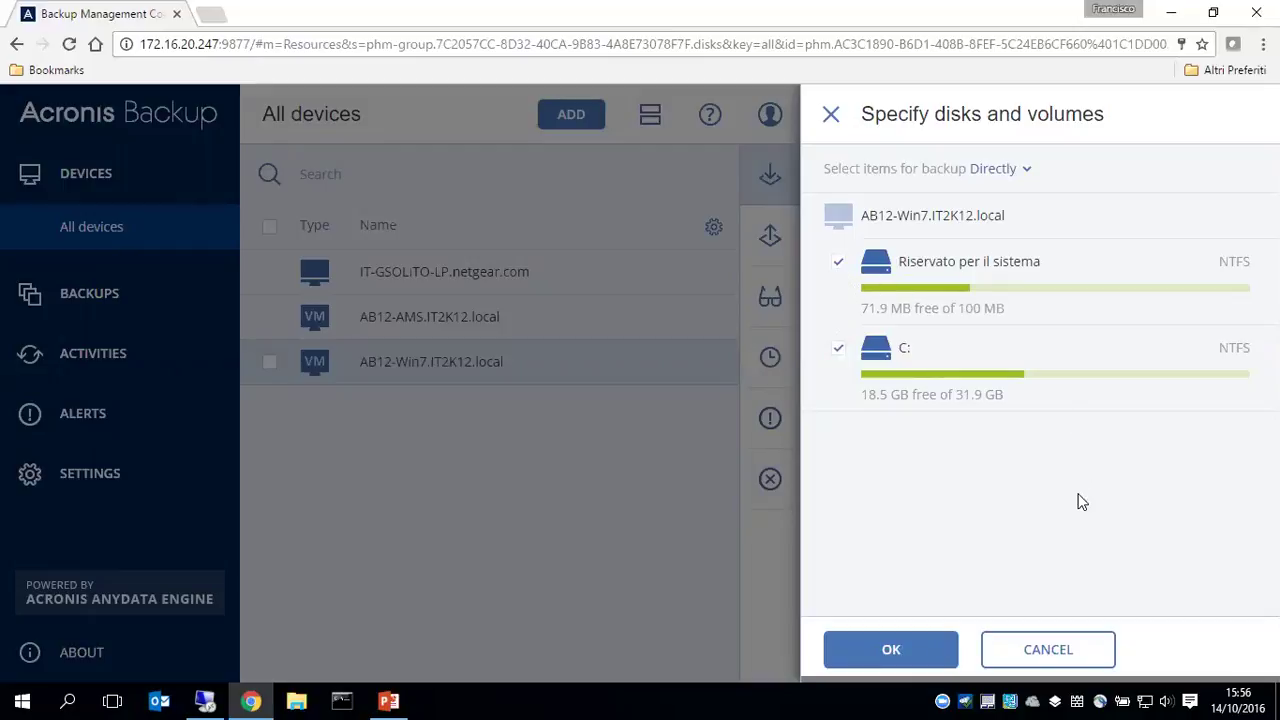
left_click(1072, 645)
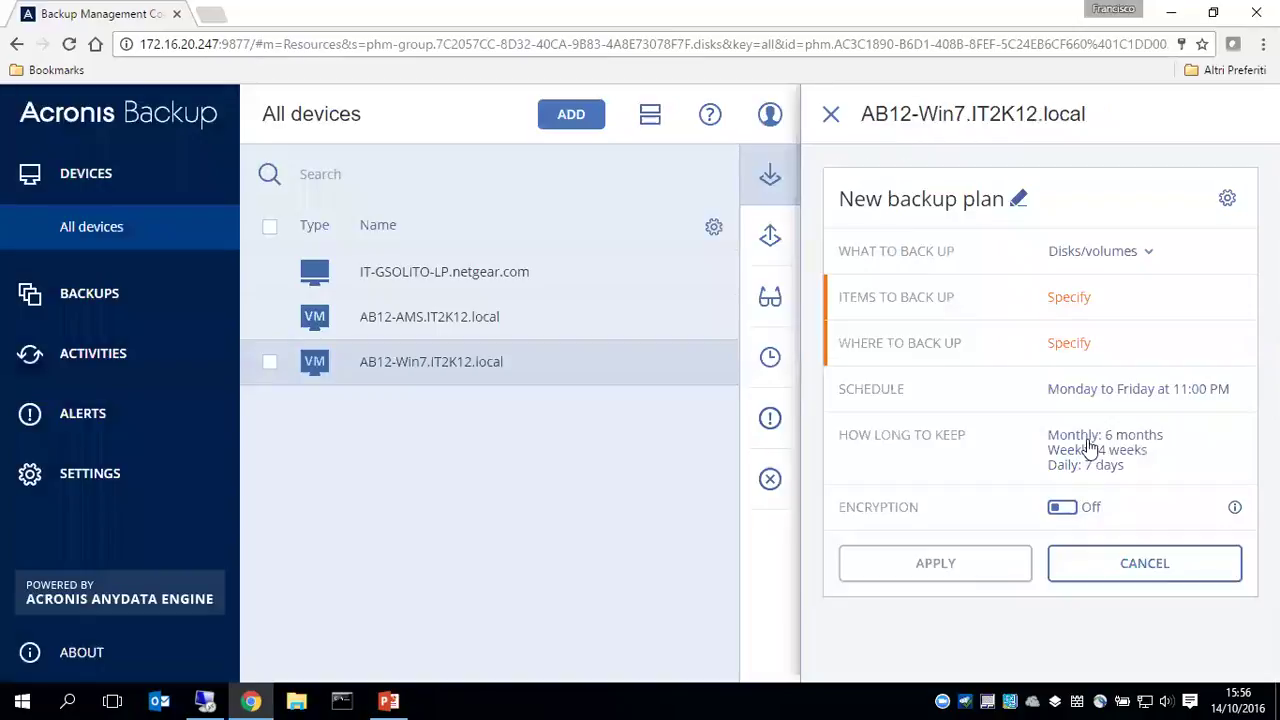
left_click(1095, 251)
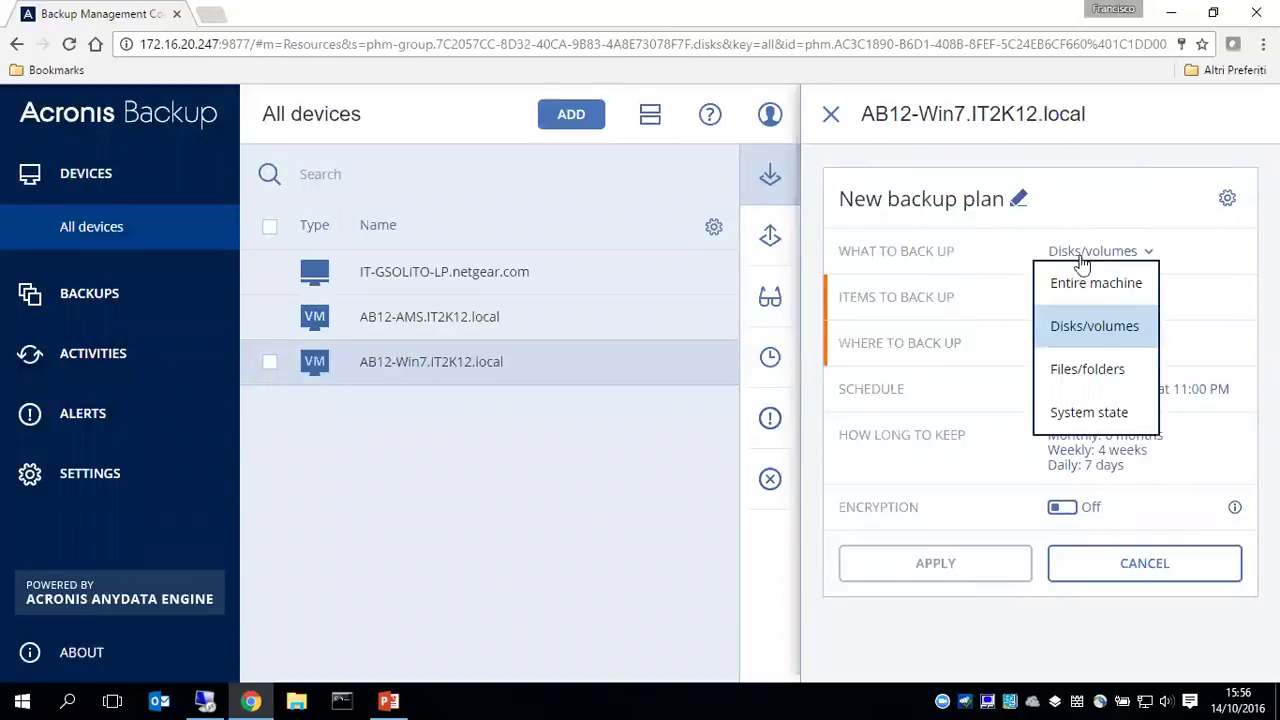
Switch the plan to Files/folders and select the Users folder on drive C:.
left_click(1083, 371)
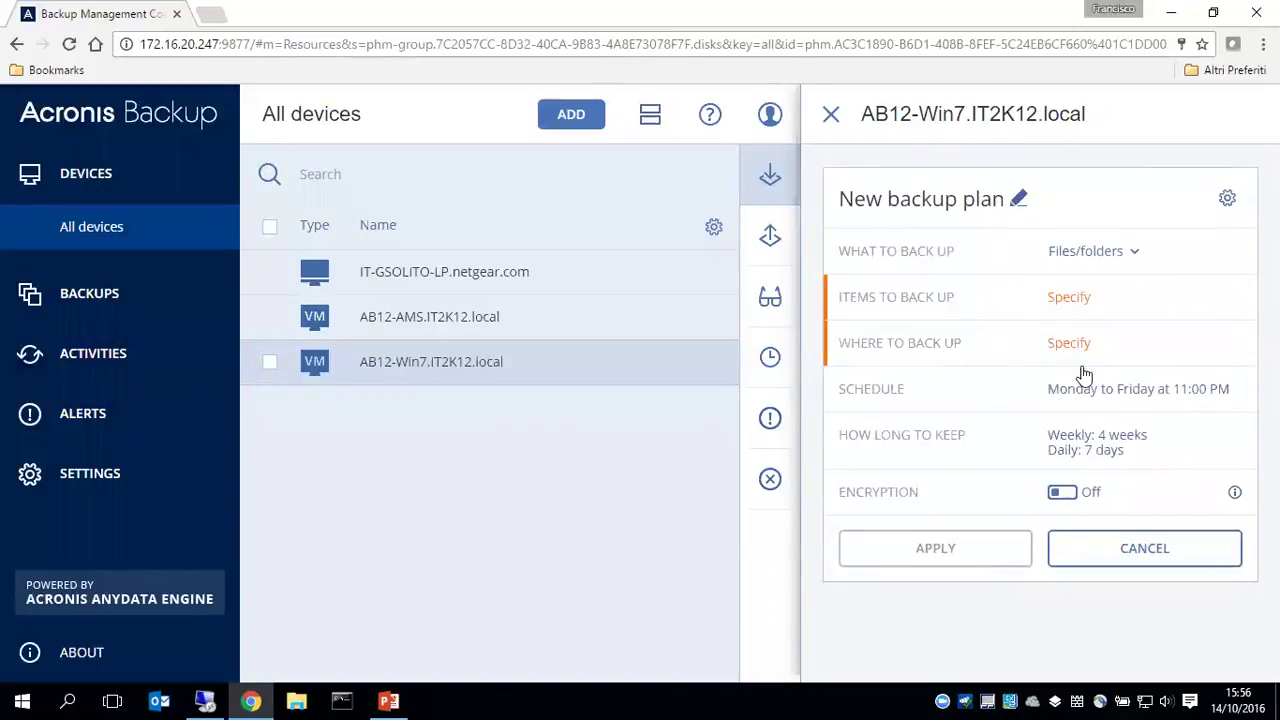
left_click(897, 308)
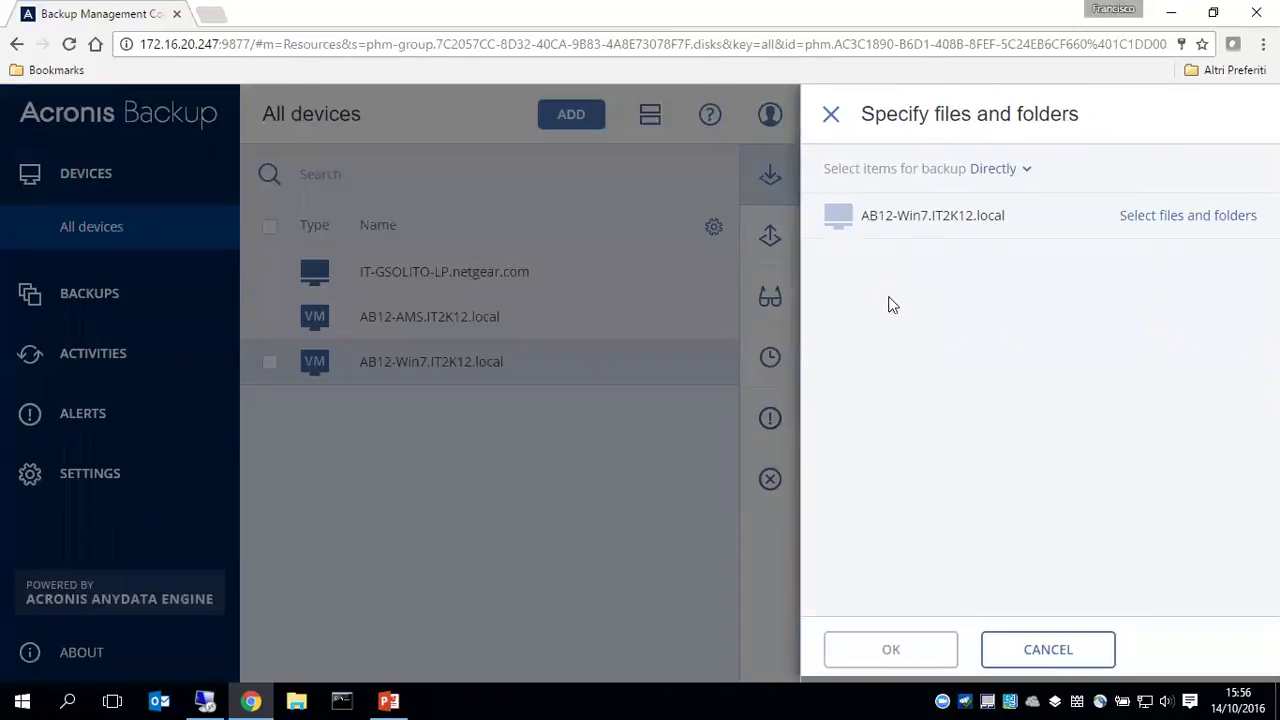
left_click(1153, 216)
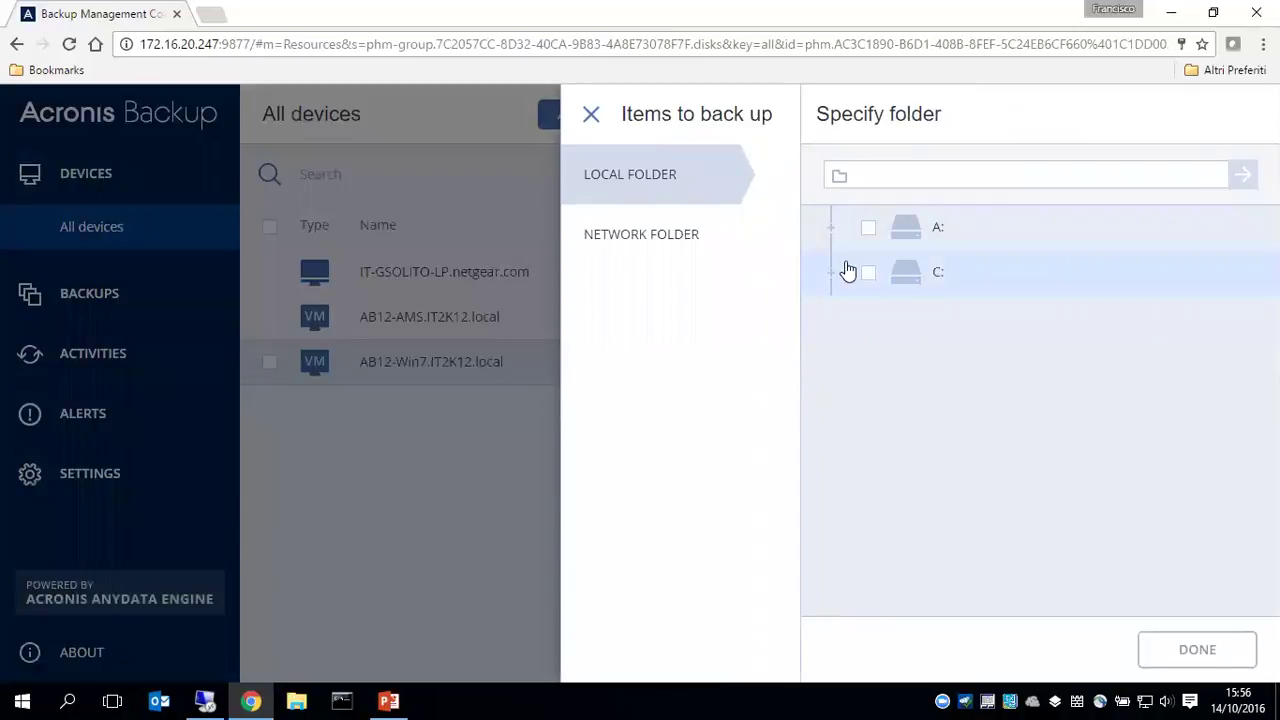
left_click(835, 275)
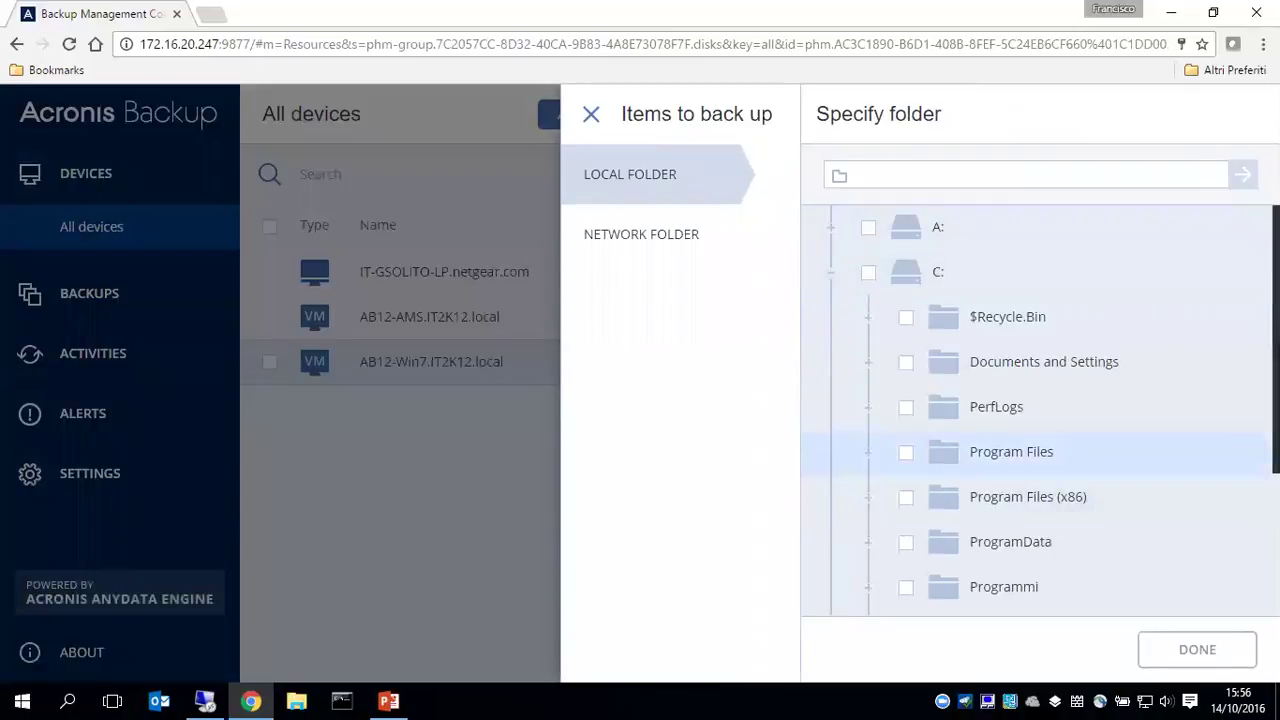
scroll(906, 530, "down", 3)
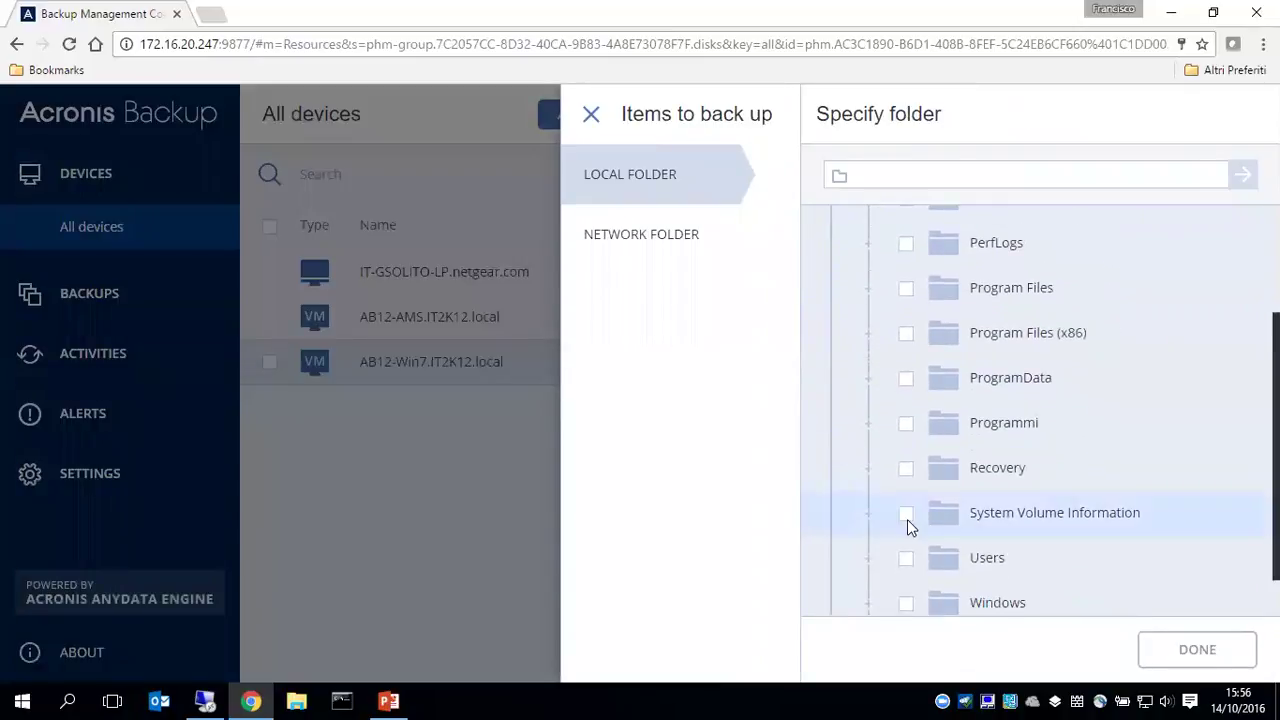
left_click(905, 558)
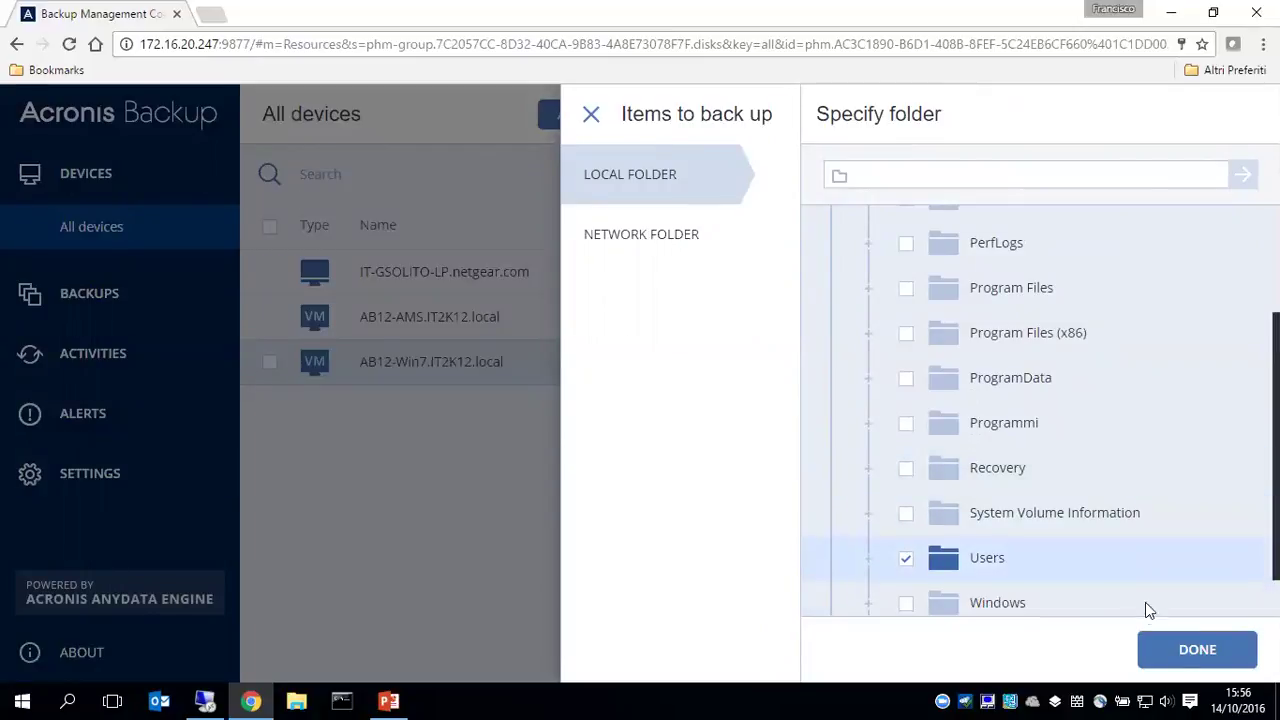
left_click(1197, 650)
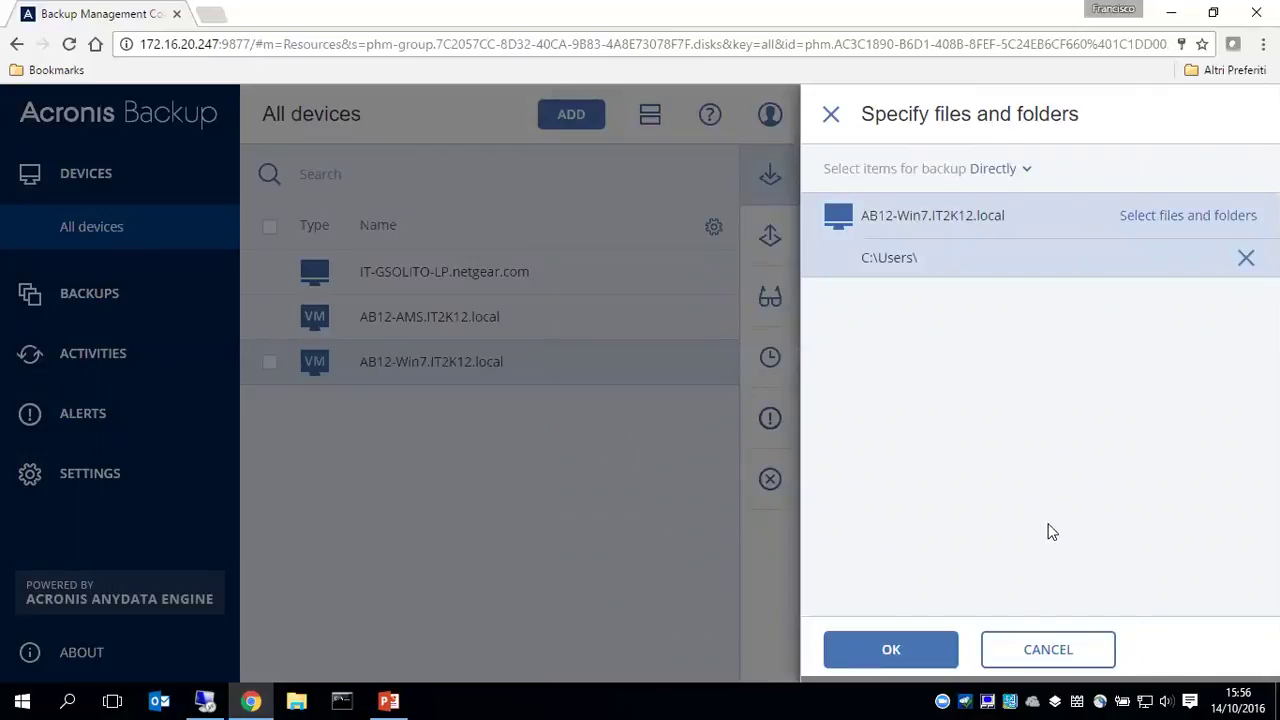
Cancel the folder selection, leaving the items to back up unspecified.
left_click(1048, 648)
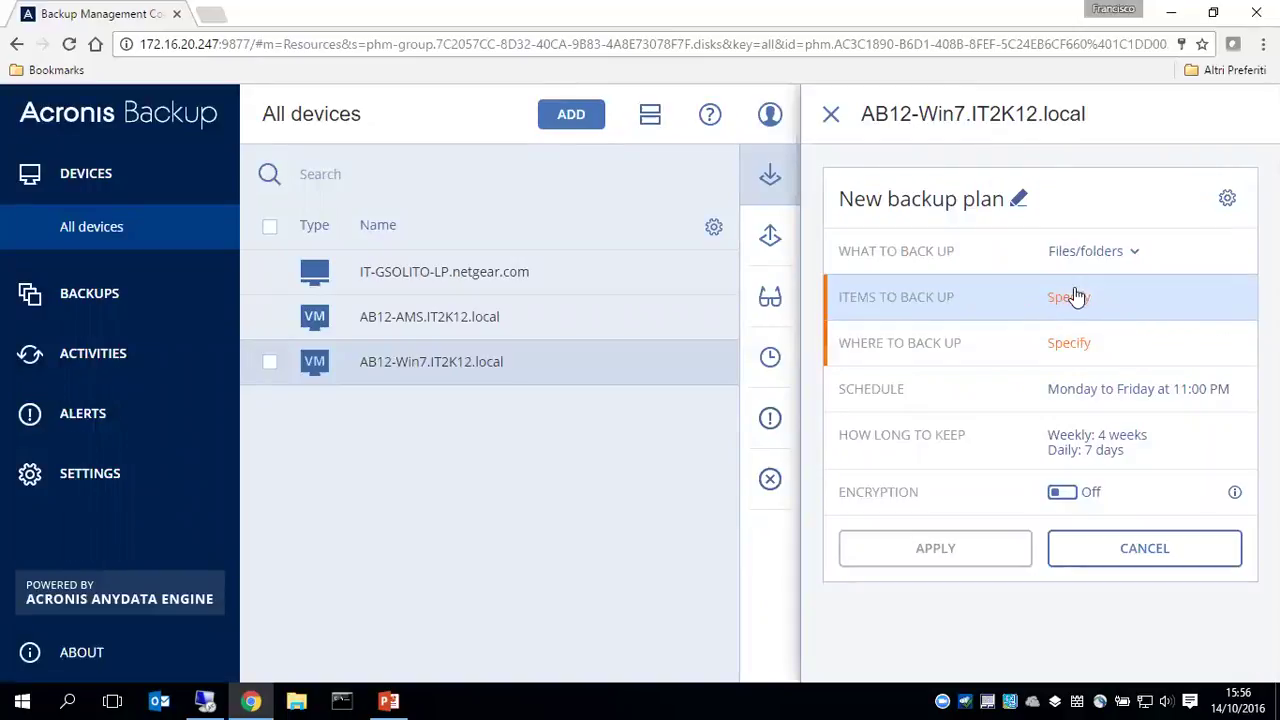
left_click(1030, 306)
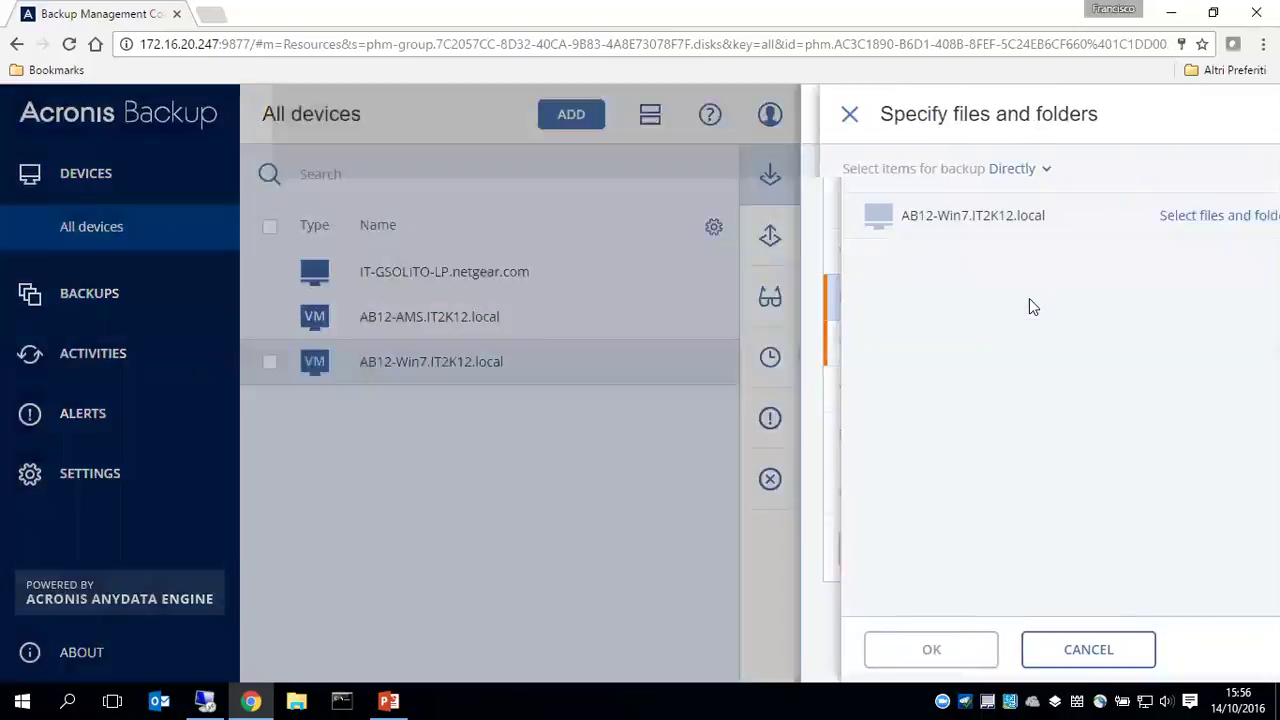
left_click(1066, 650)
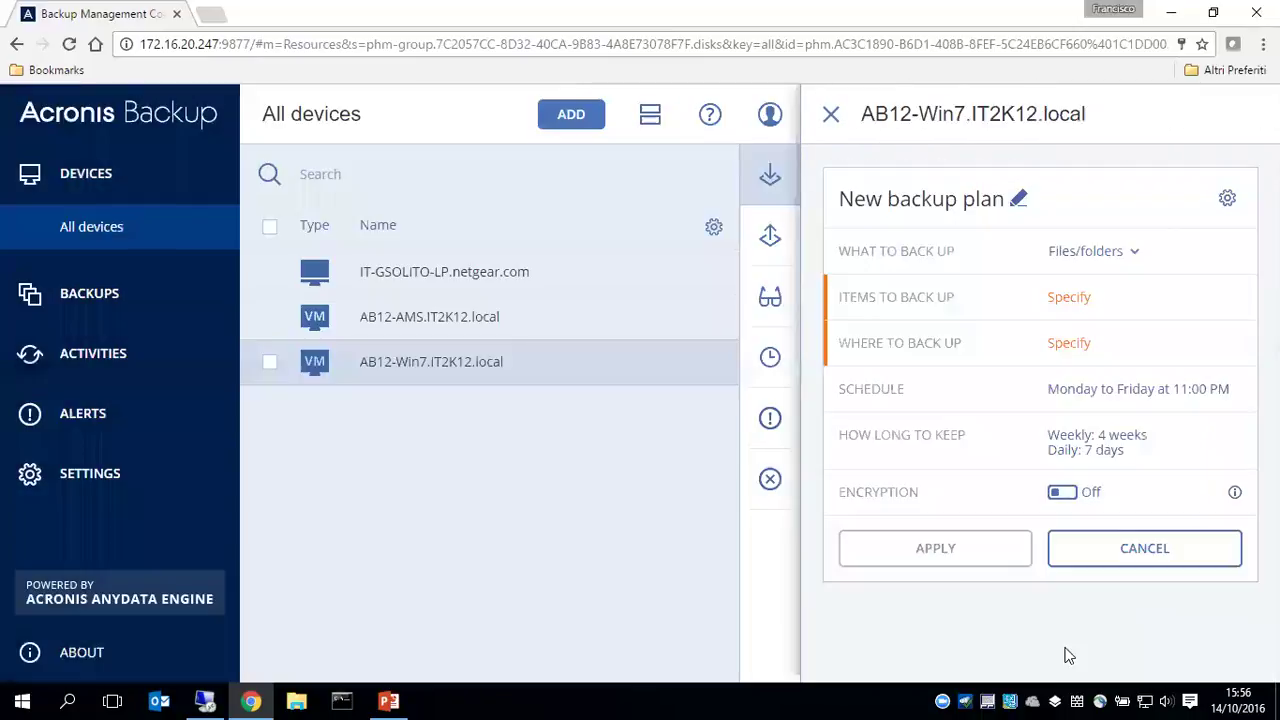
Choose Entire machine and review Application backup with SQL, Exchange and Active Directory off.
left_click(1100, 251)
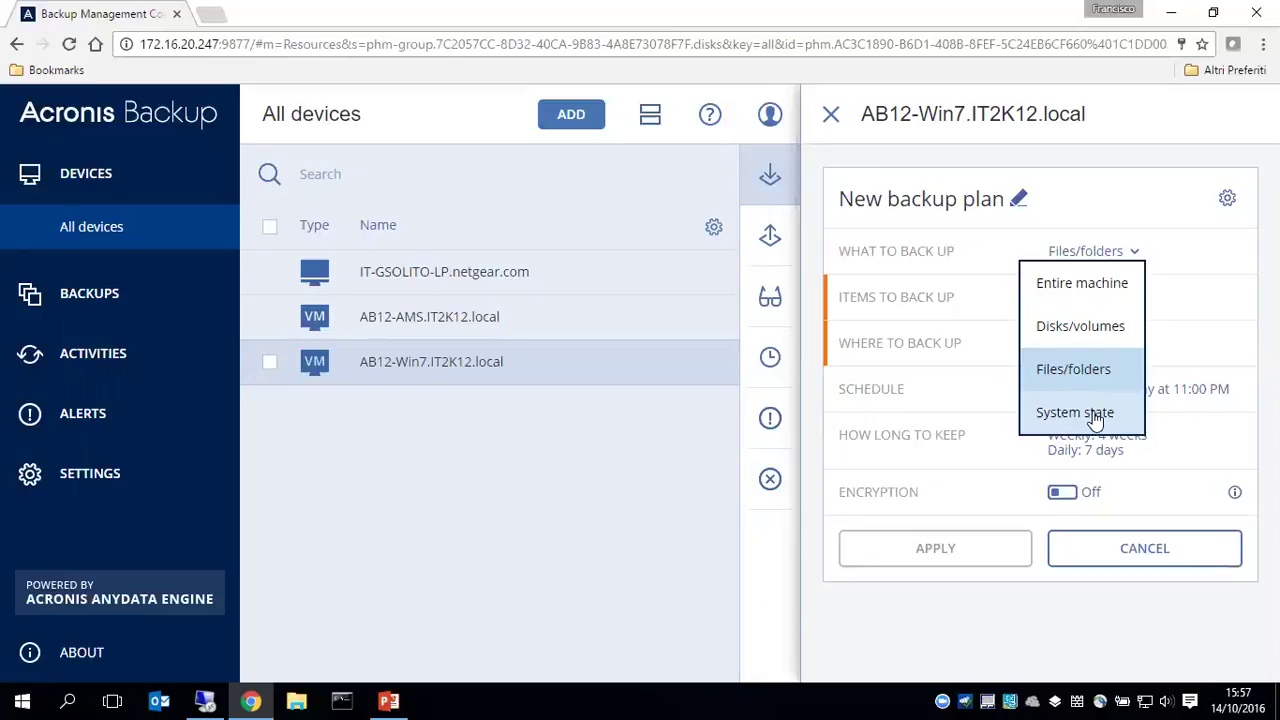
left_click(1123, 258)
left_click(1125, 257)
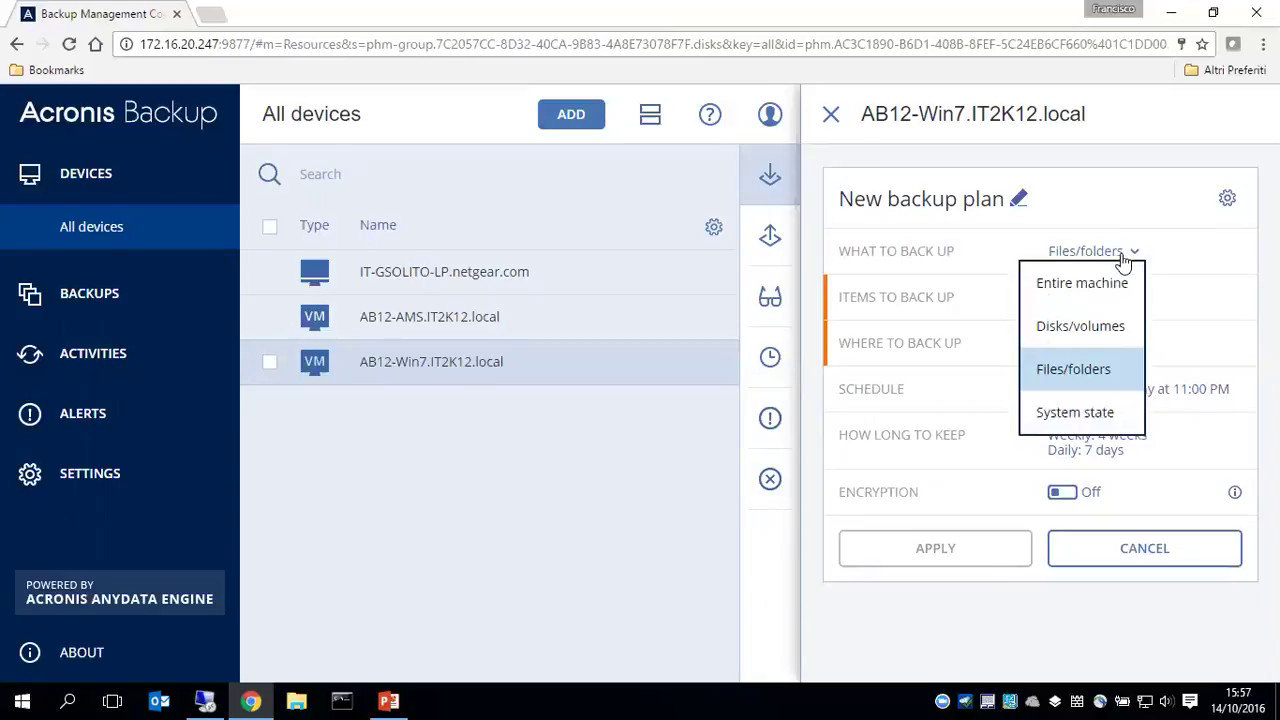
left_click(1074, 285)
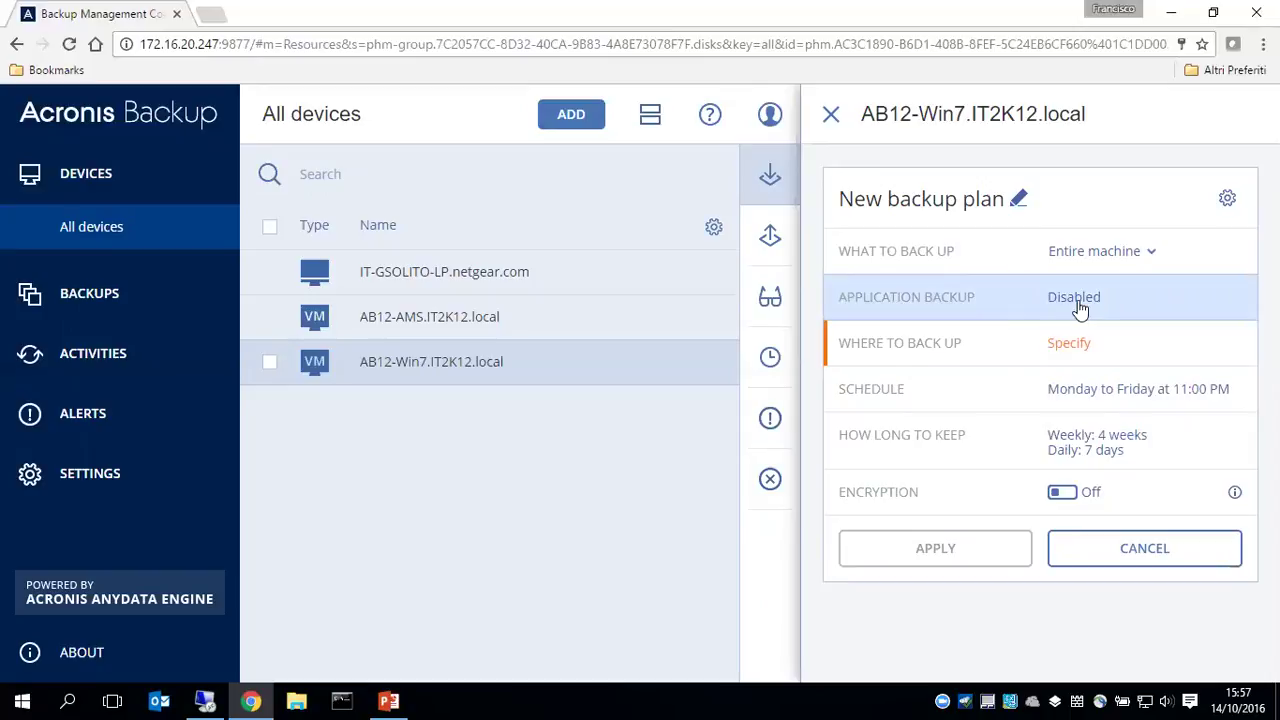
left_click(1077, 304)
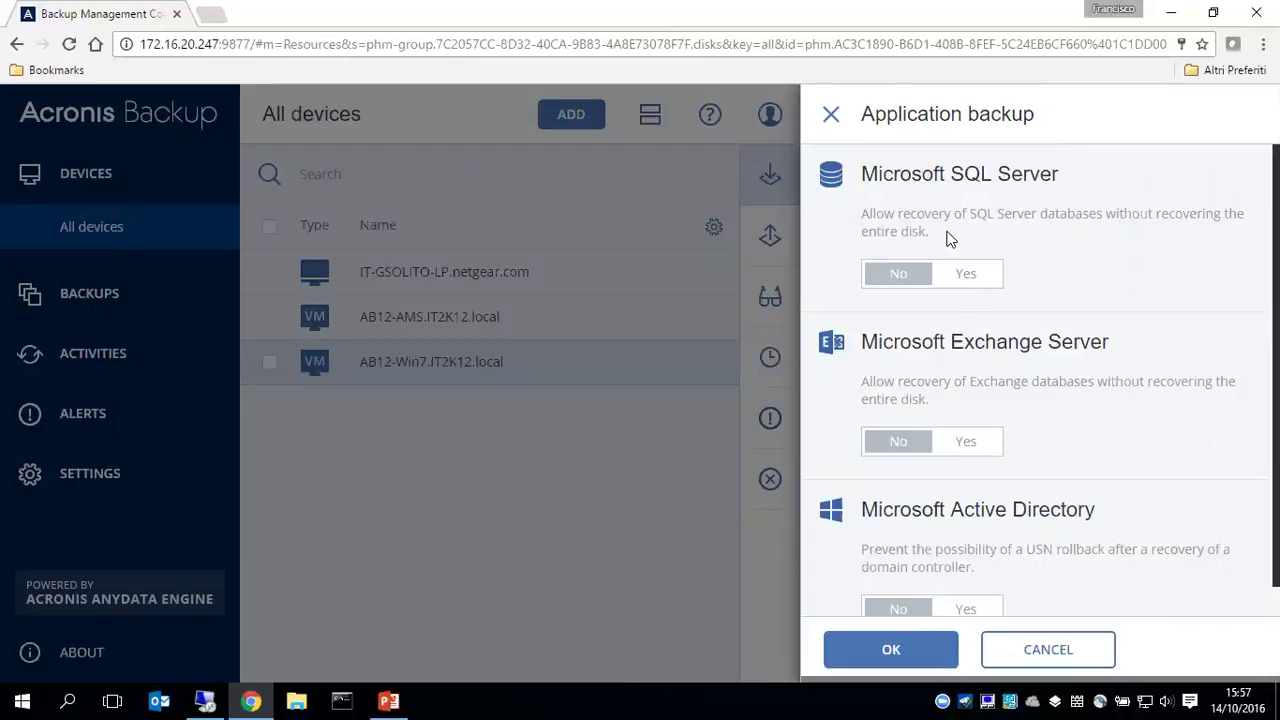
left_click(830, 116)
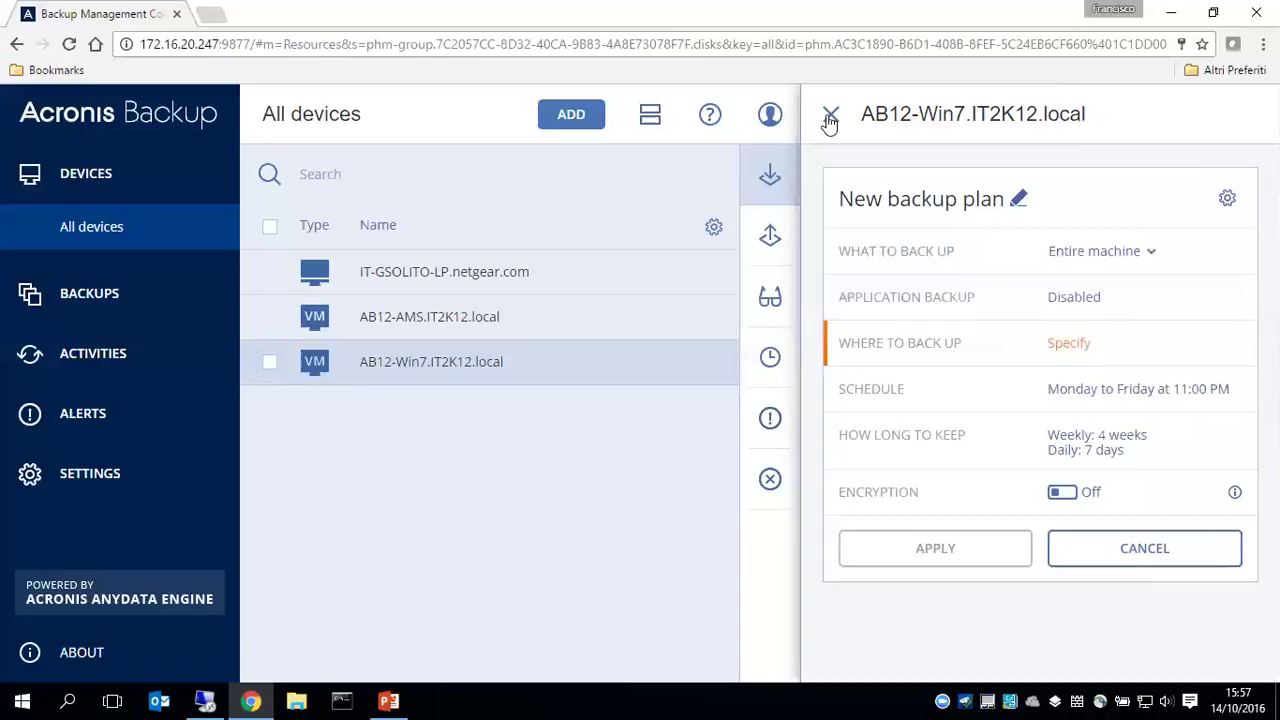
Show the Where to back up choices: Cloud storage, Local folders, Network folder.
left_click(1069, 345)
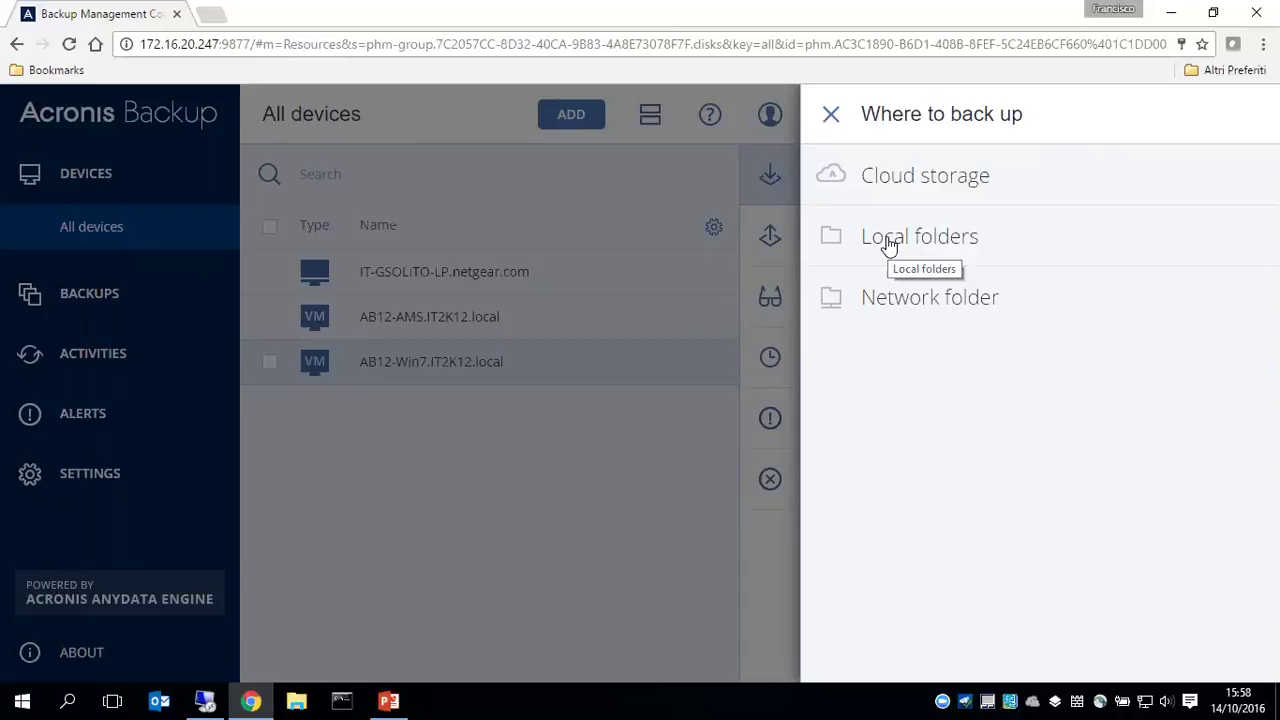
Try network folder \\172.16.0.7 as the destination, then abandon it and cancel the destination choice.
left_click(896, 310)
left_click(872, 335)
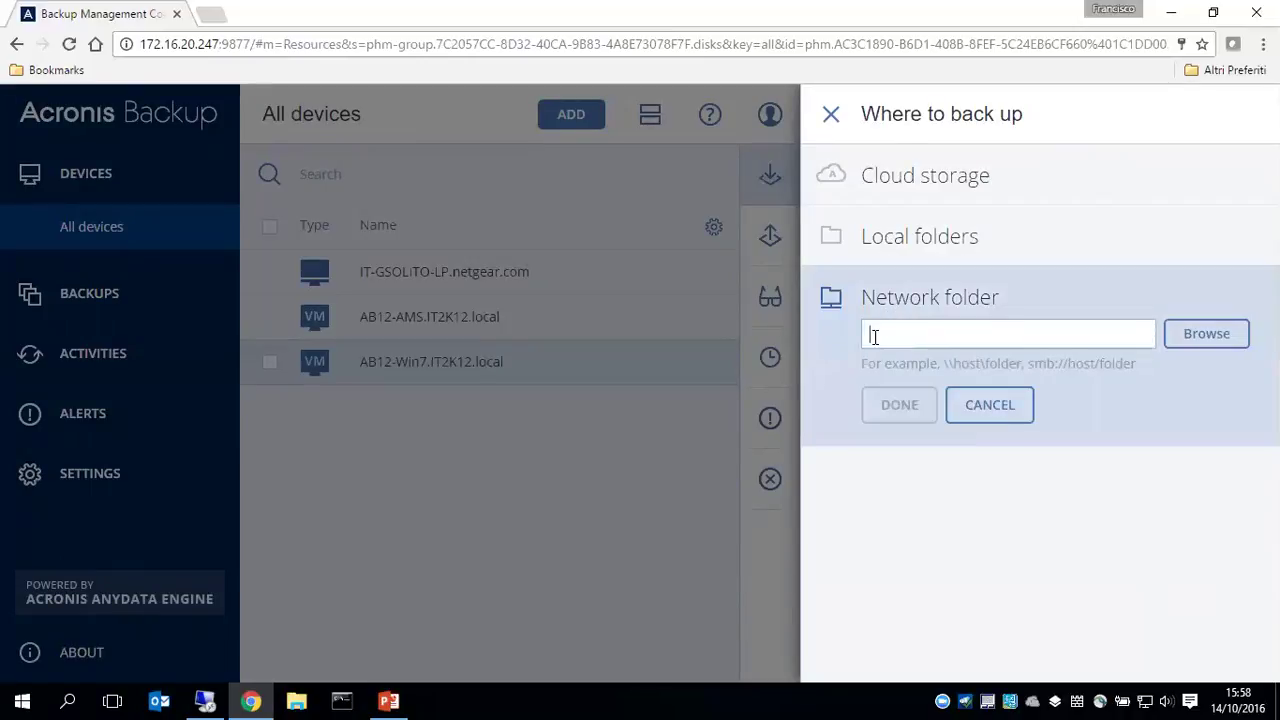
type("\\\\172.16.0.7")
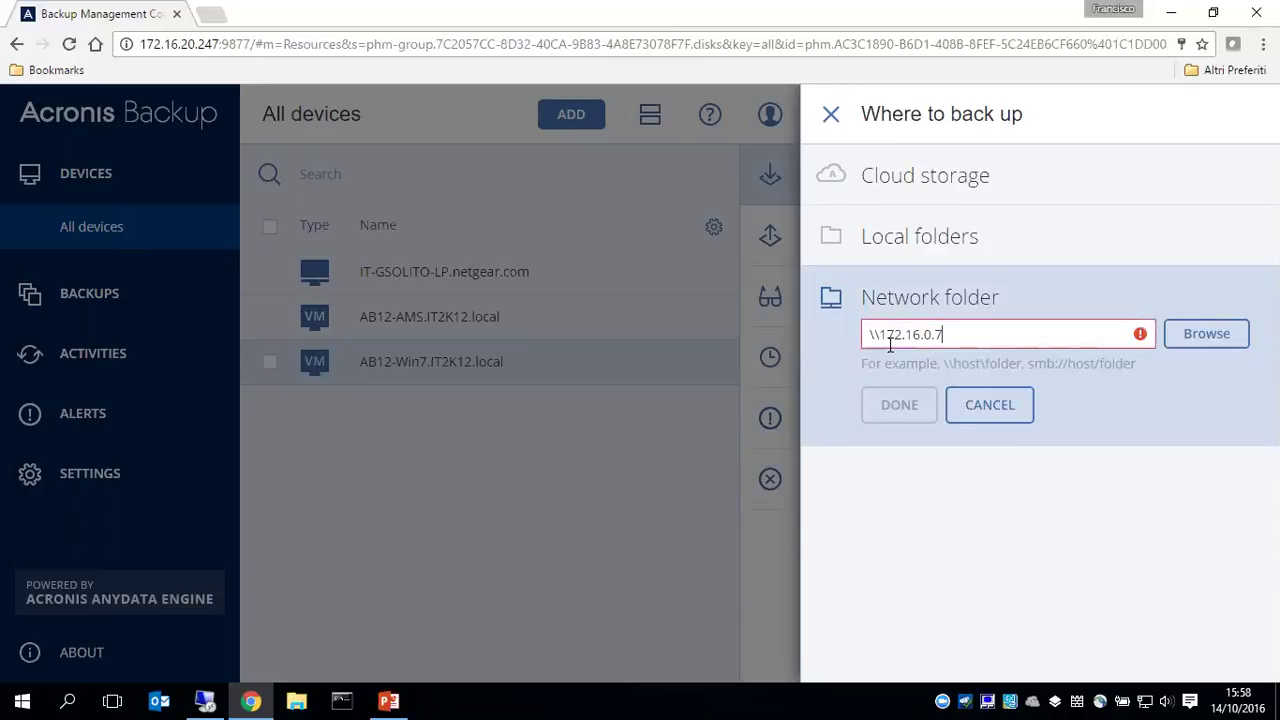
left_click(1211, 342)
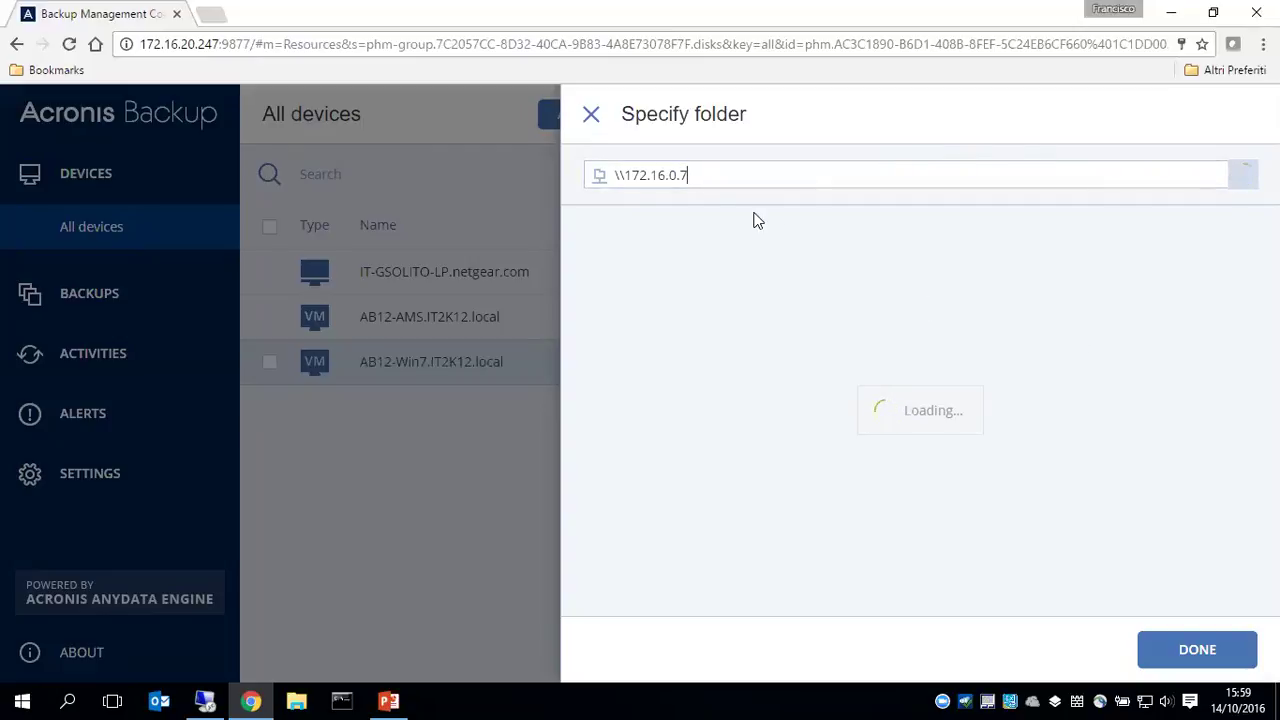
left_click(591, 118)
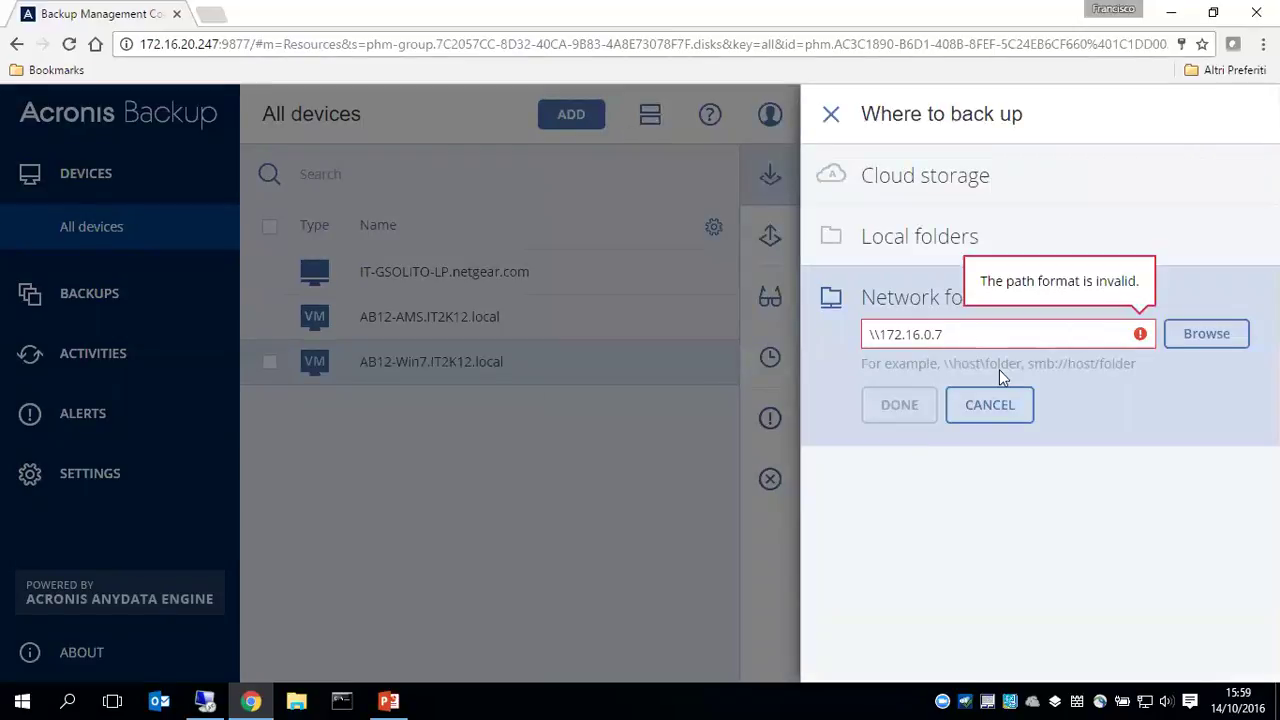
left_click(992, 405)
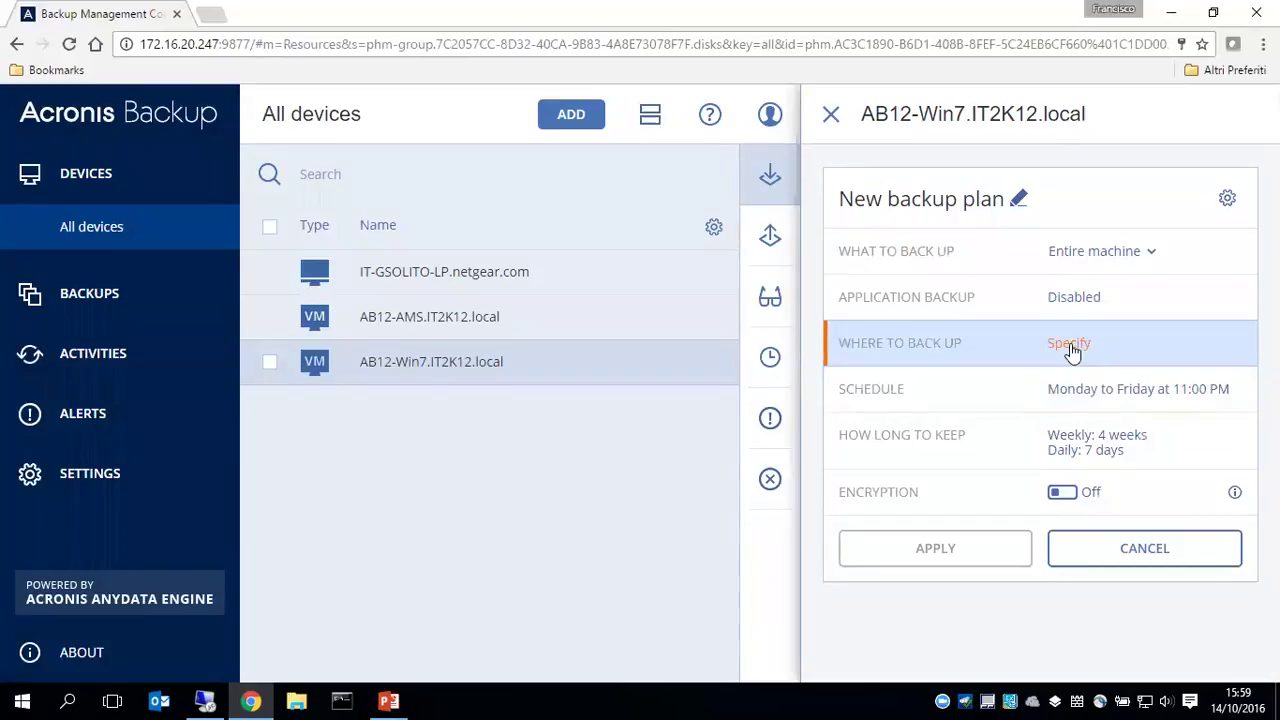
left_click(1068, 344)
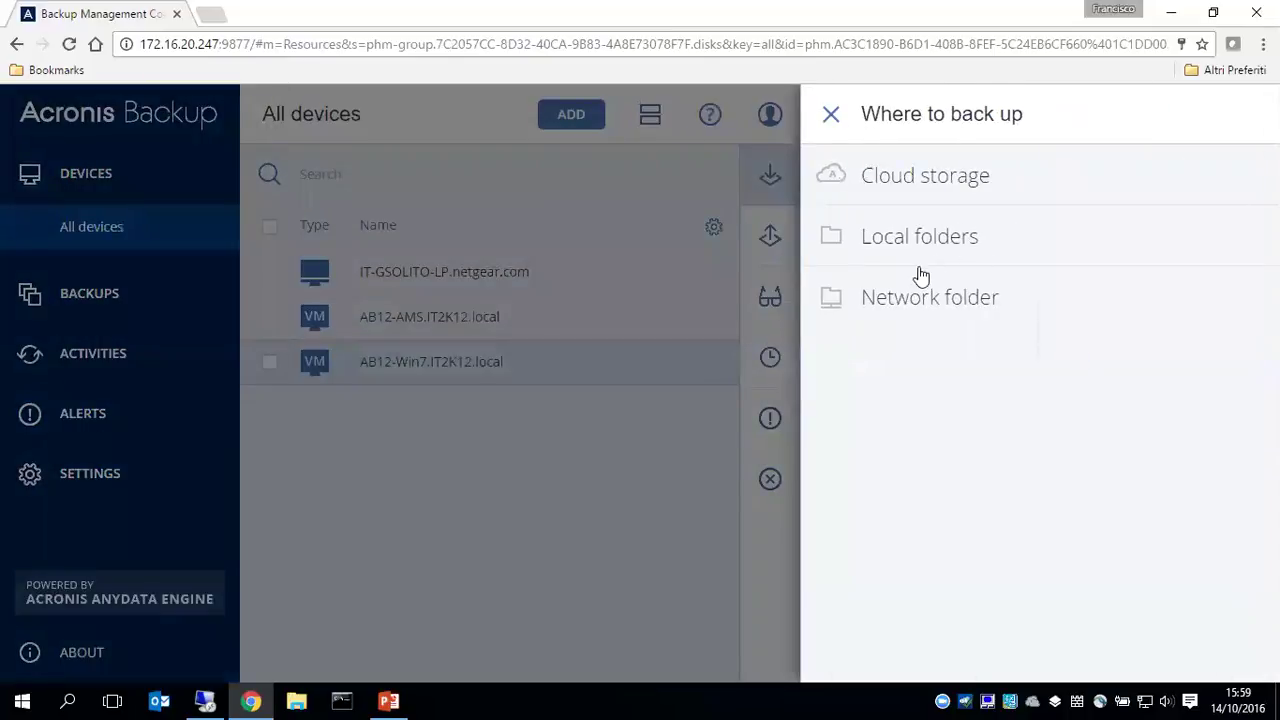
left_click(890, 308)
type("\\")
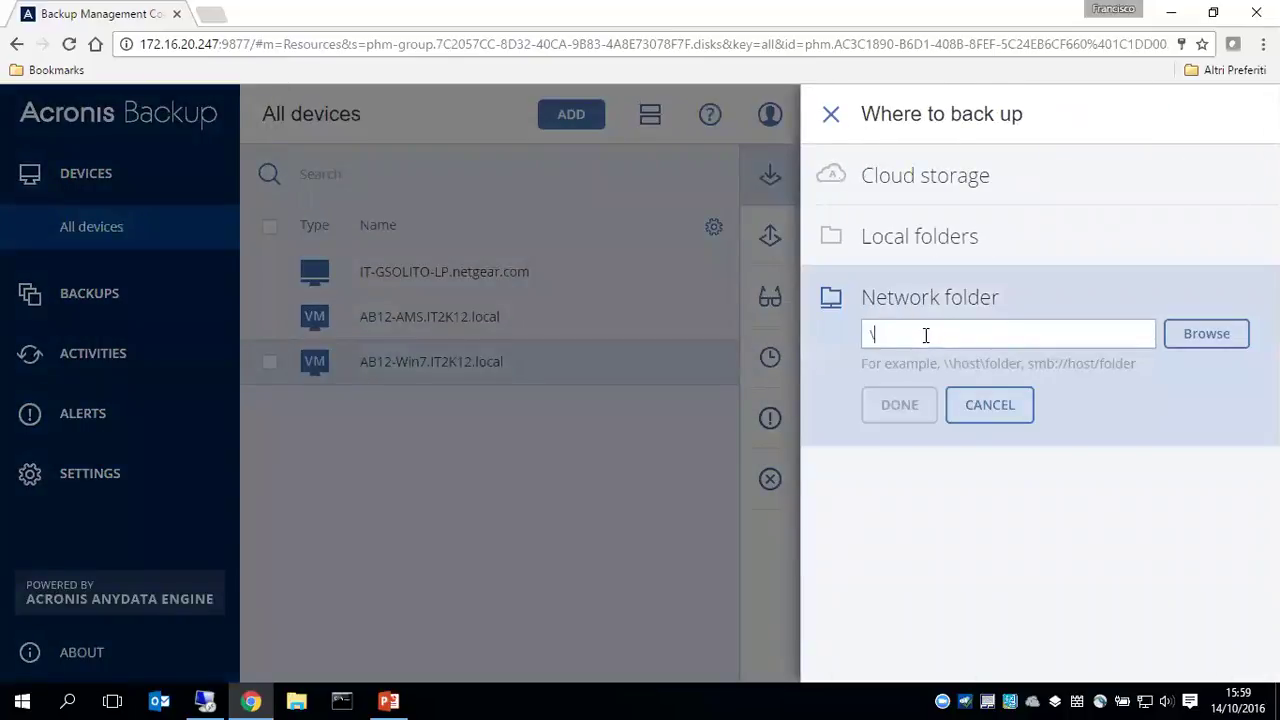
type("172.16.0.7\\")
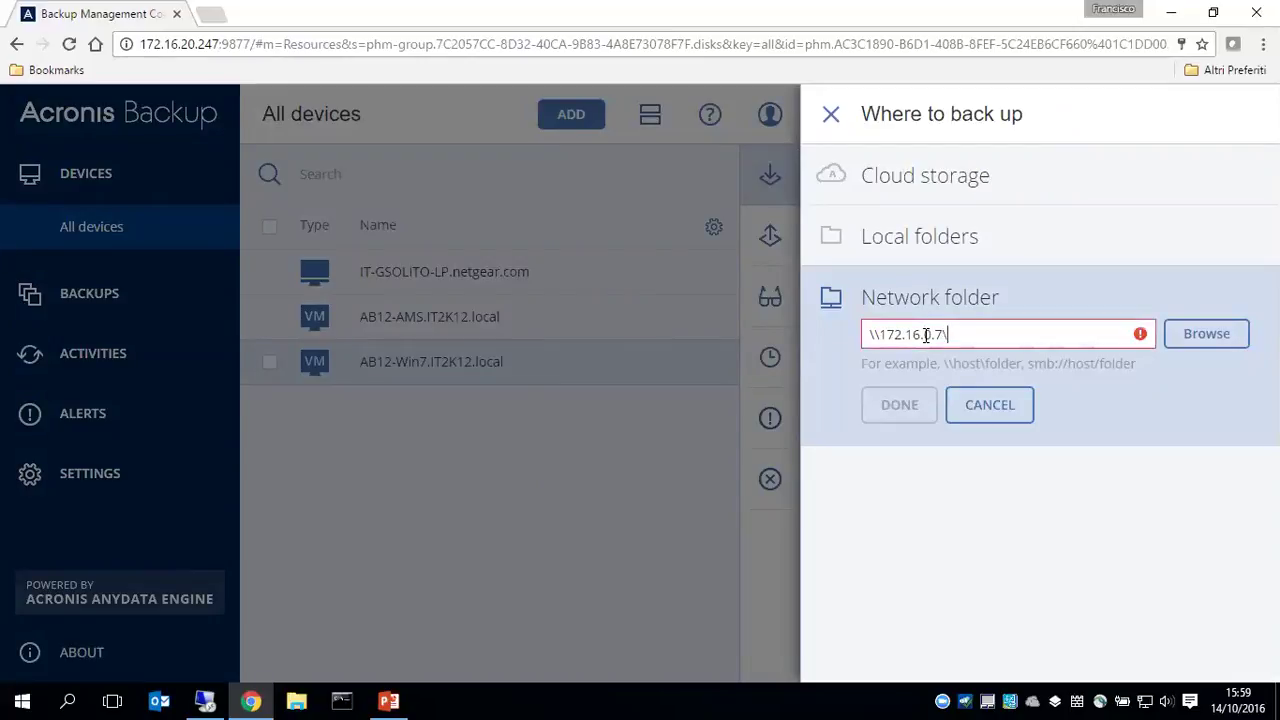
type("Backup\\AB12")
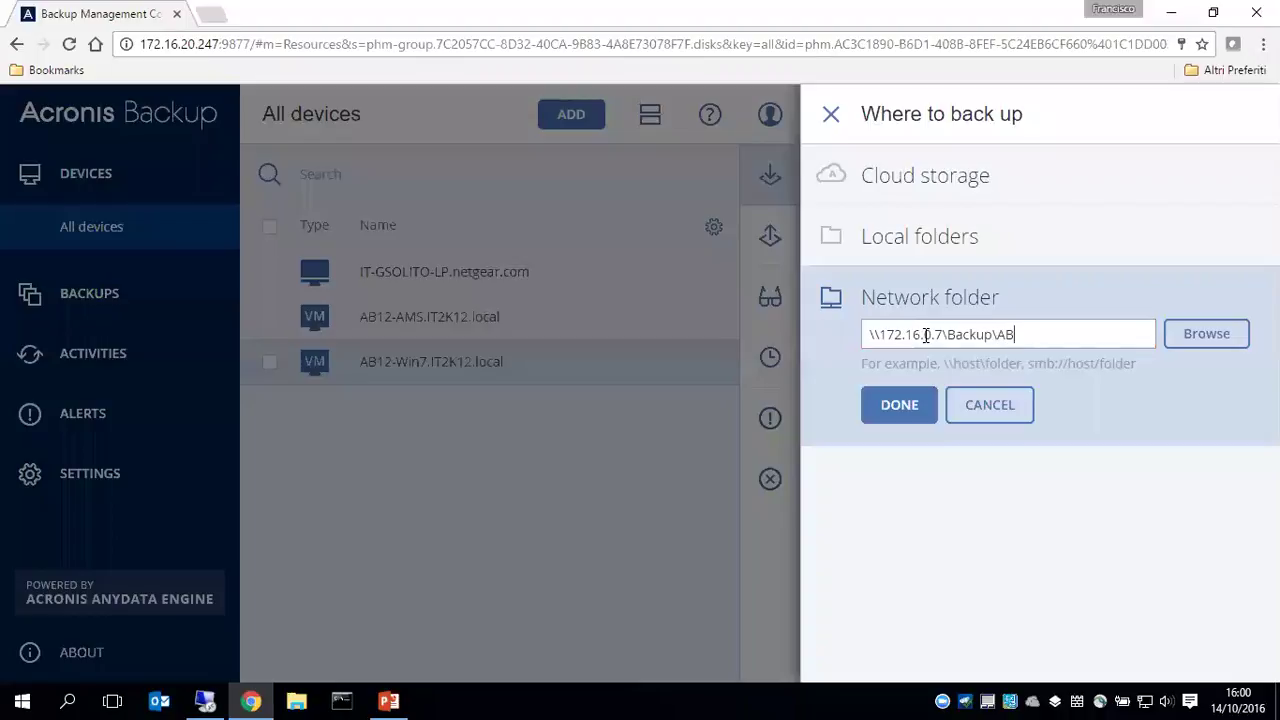
left_click(902, 412)
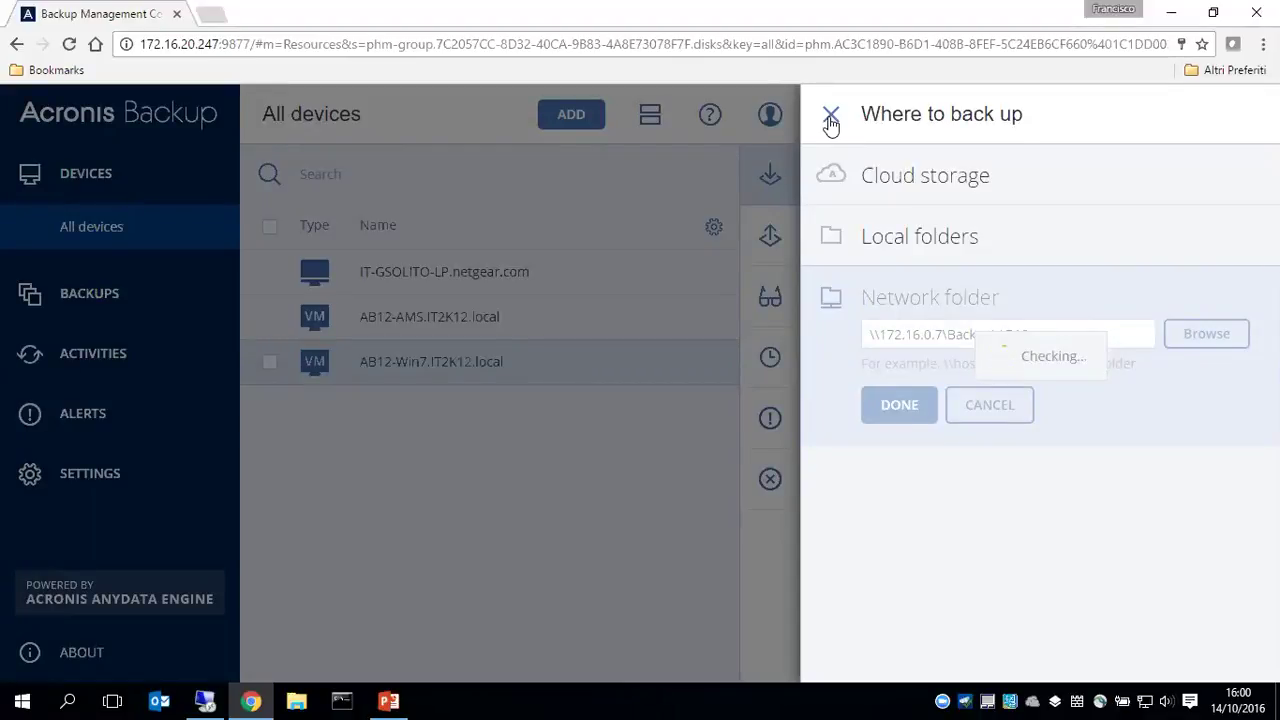
left_click(830, 118)
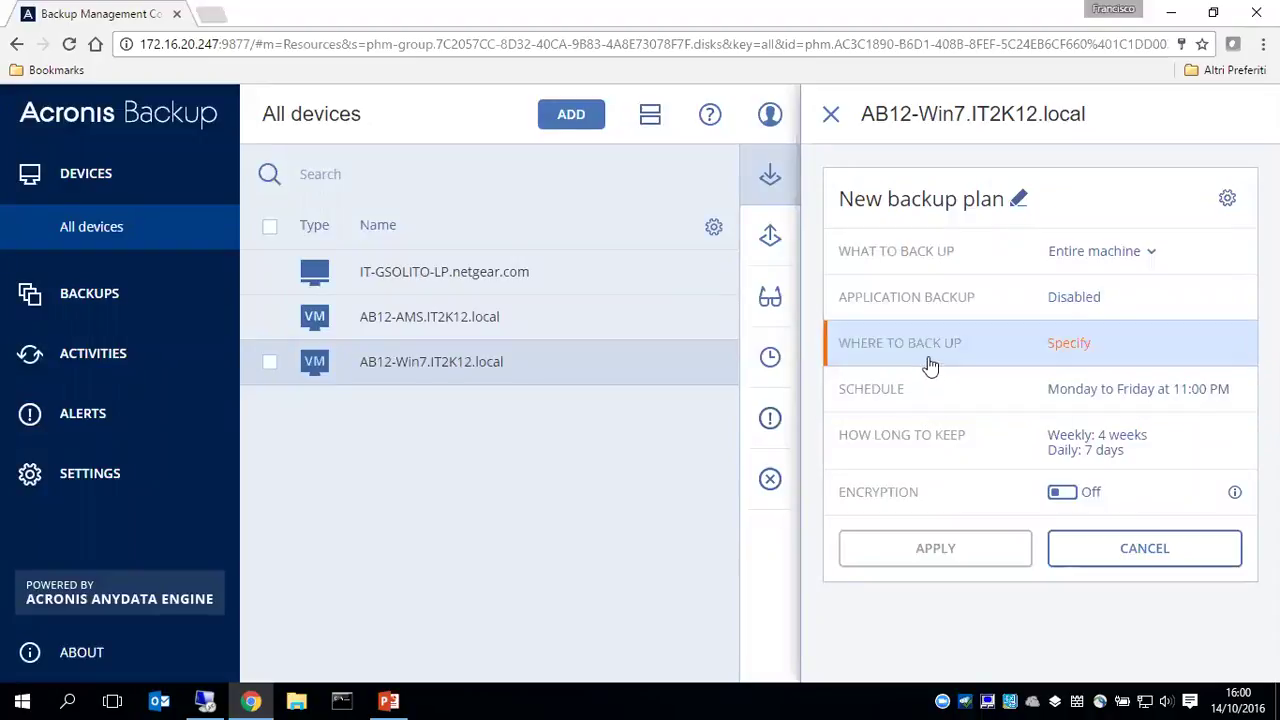
In the schedule settings, try the Custom and Always incremental (single-file) backup schemes.
left_click(1066, 398)
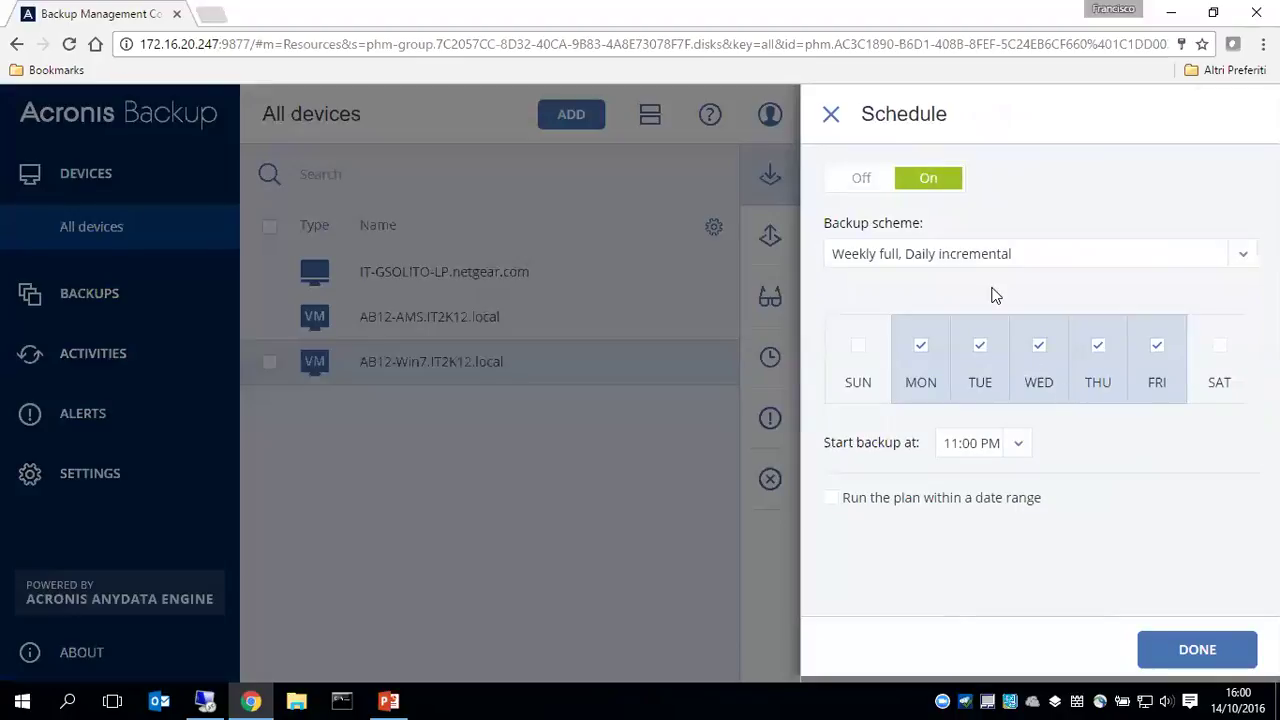
left_click(1243, 256)
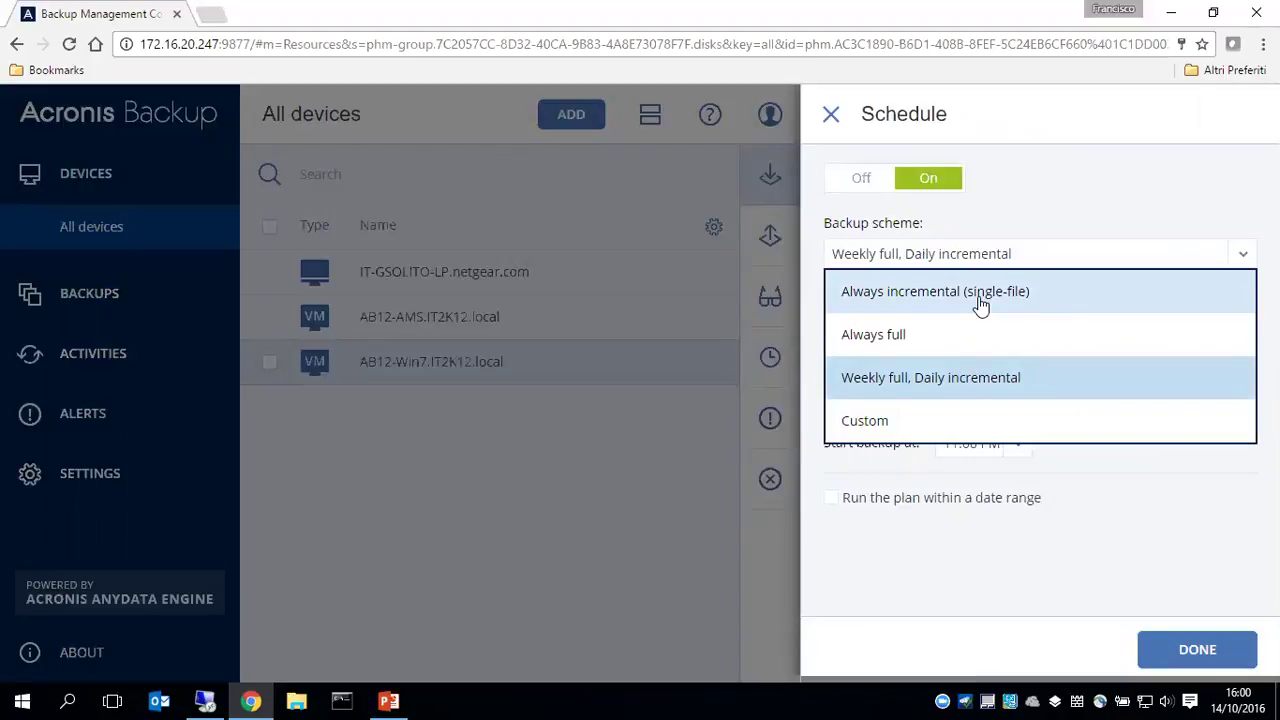
left_click(877, 420)
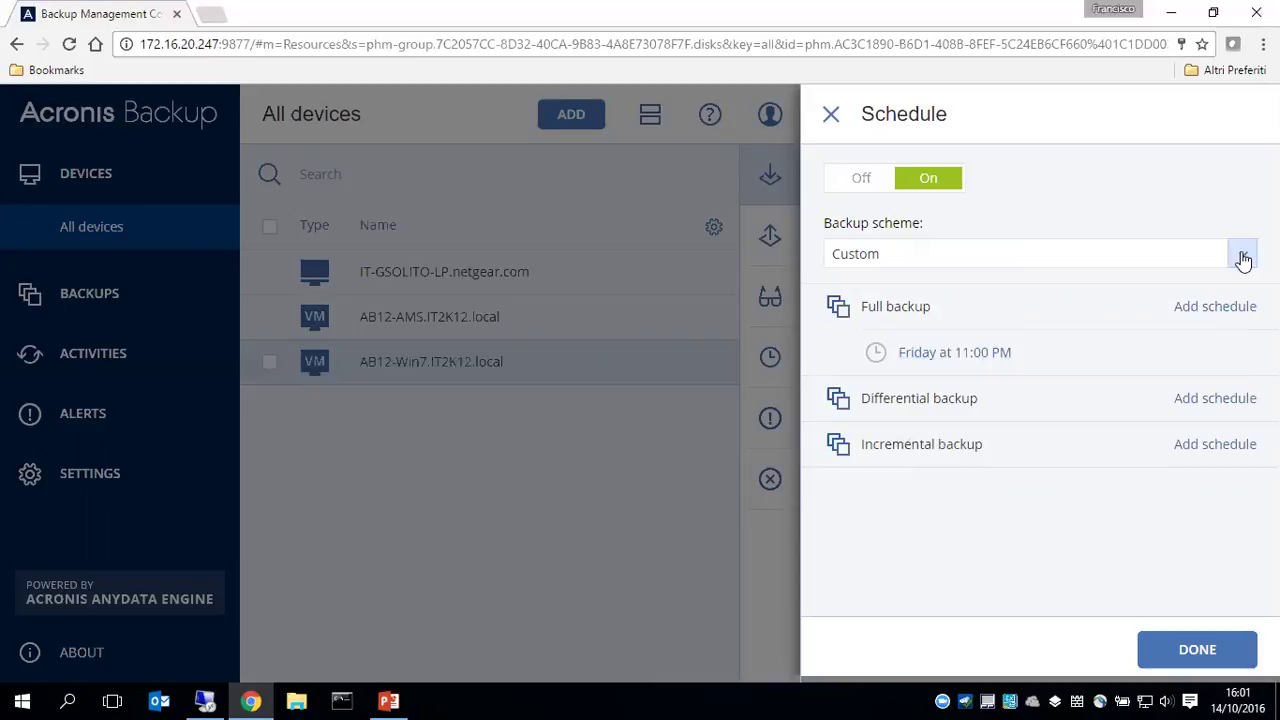
left_click(1243, 259)
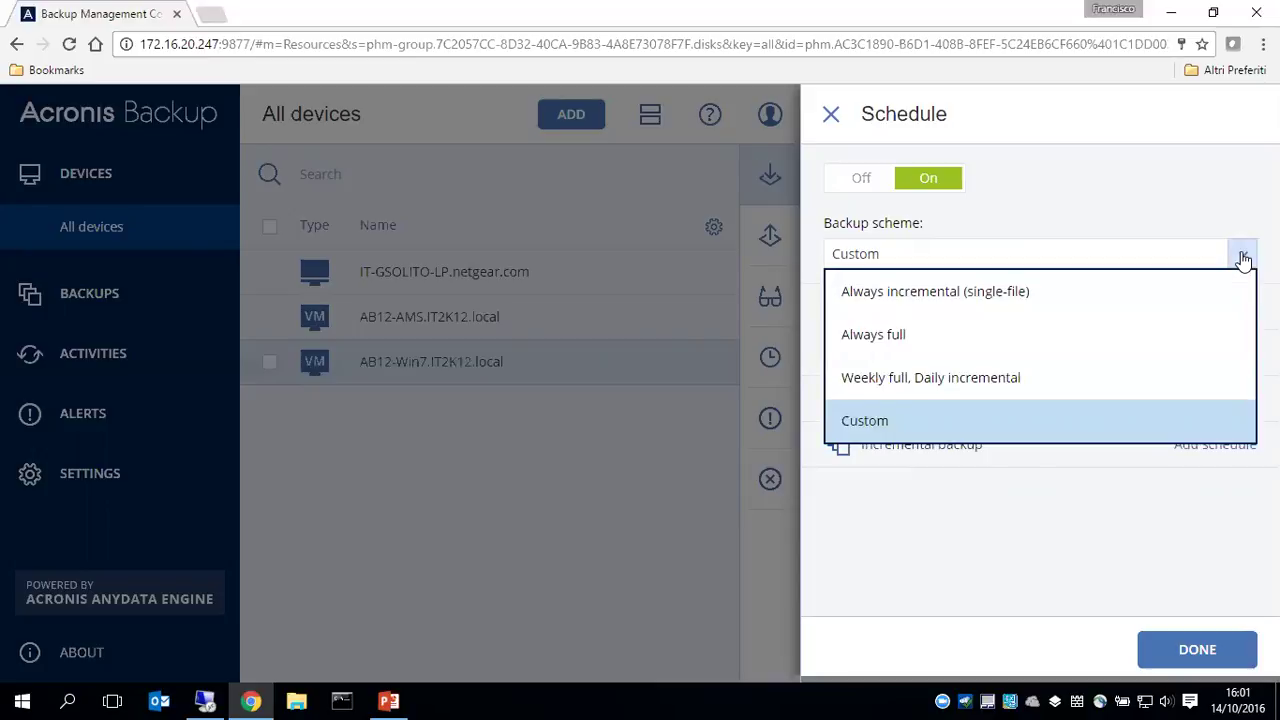
left_click(988, 294)
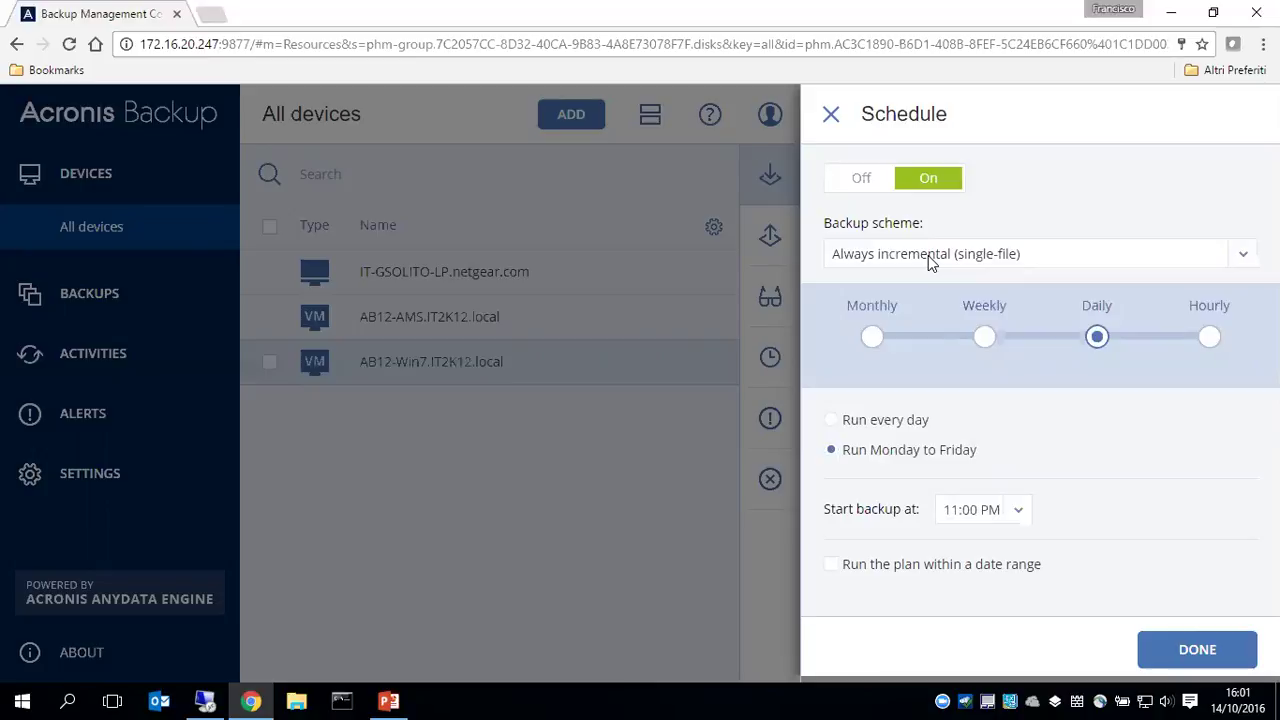
left_click(1240, 258)
left_click(1040, 292)
Try weekly and date-range options, then switch the schedule off and confirm.
left_click(984, 337)
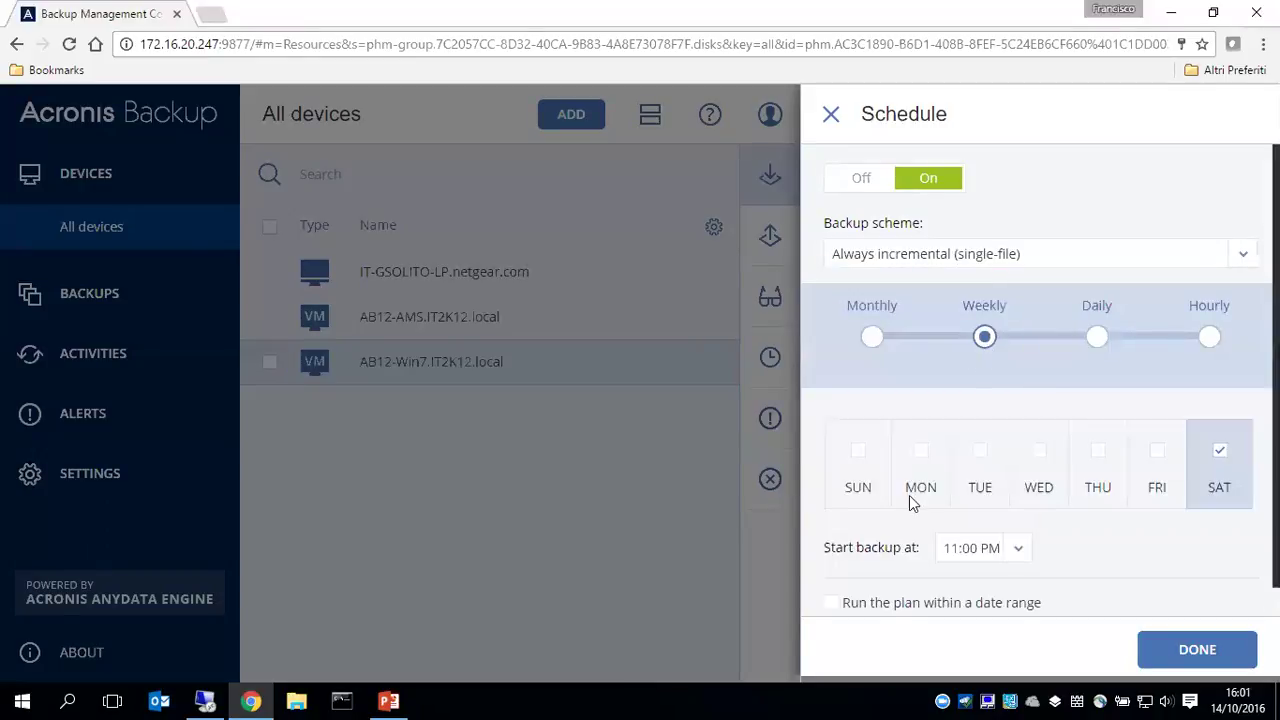
left_click(1097, 337)
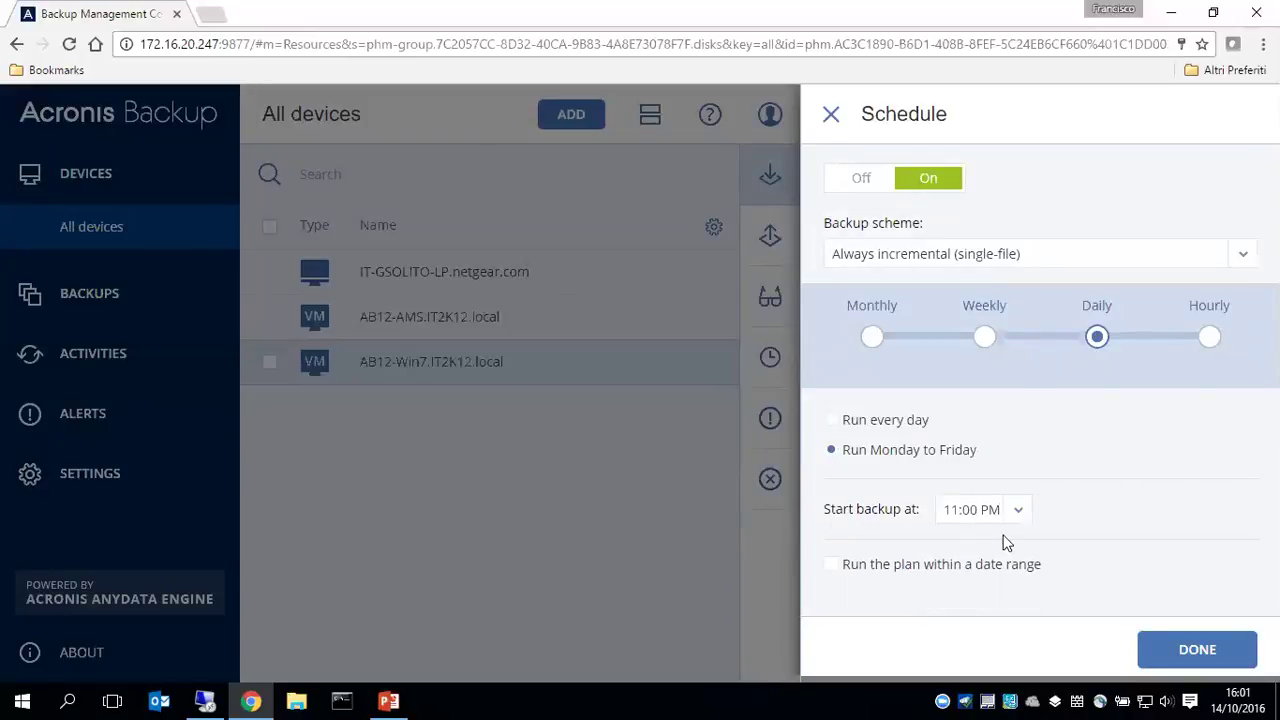
left_click(832, 565)
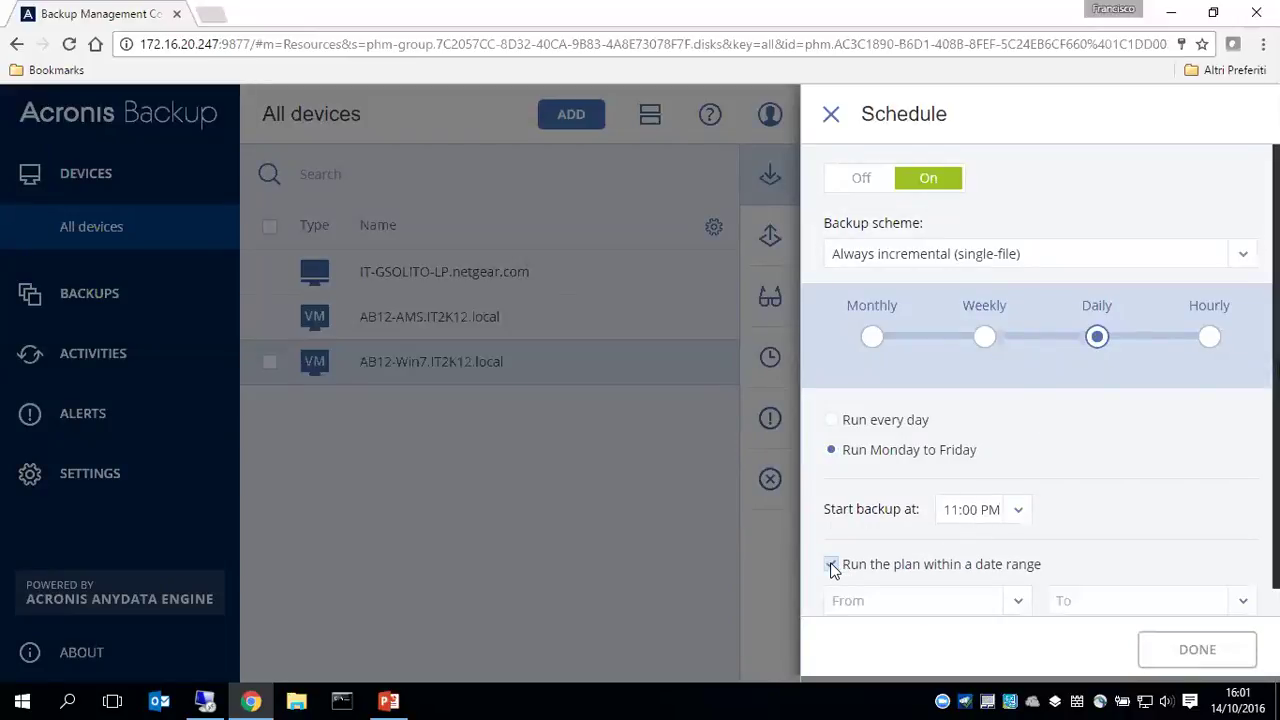
left_click(832, 565)
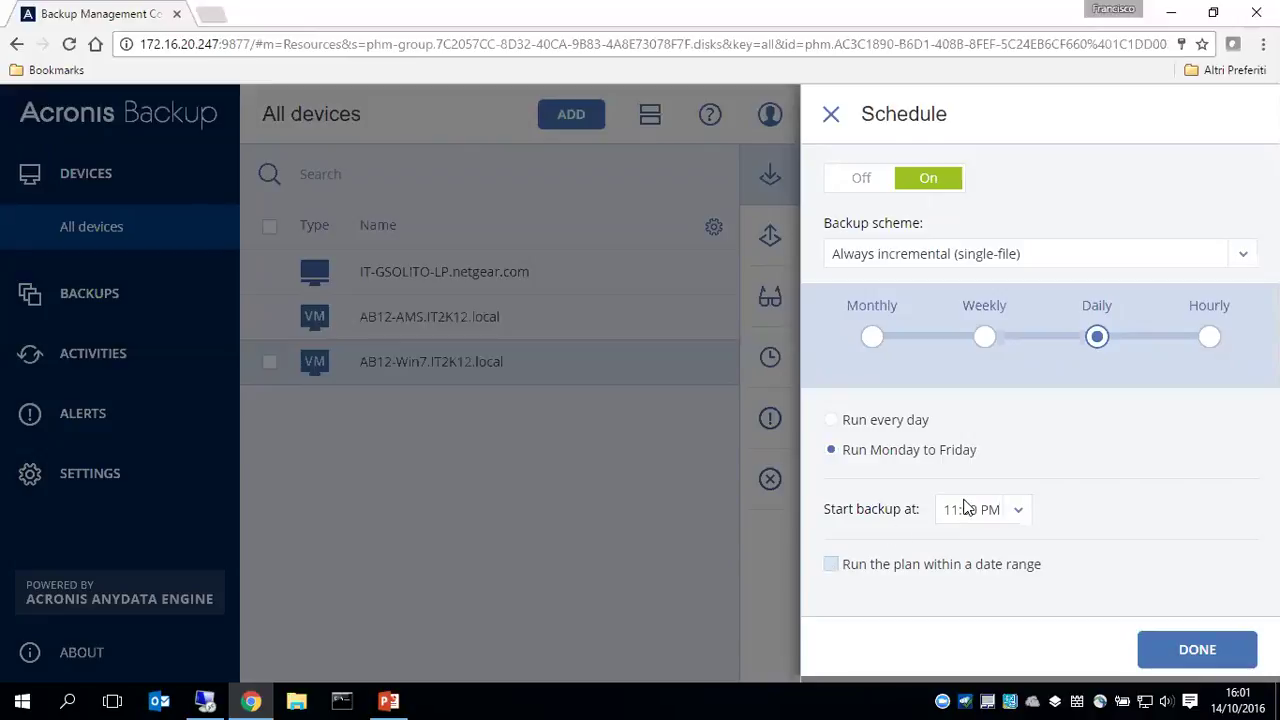
left_click(856, 185)
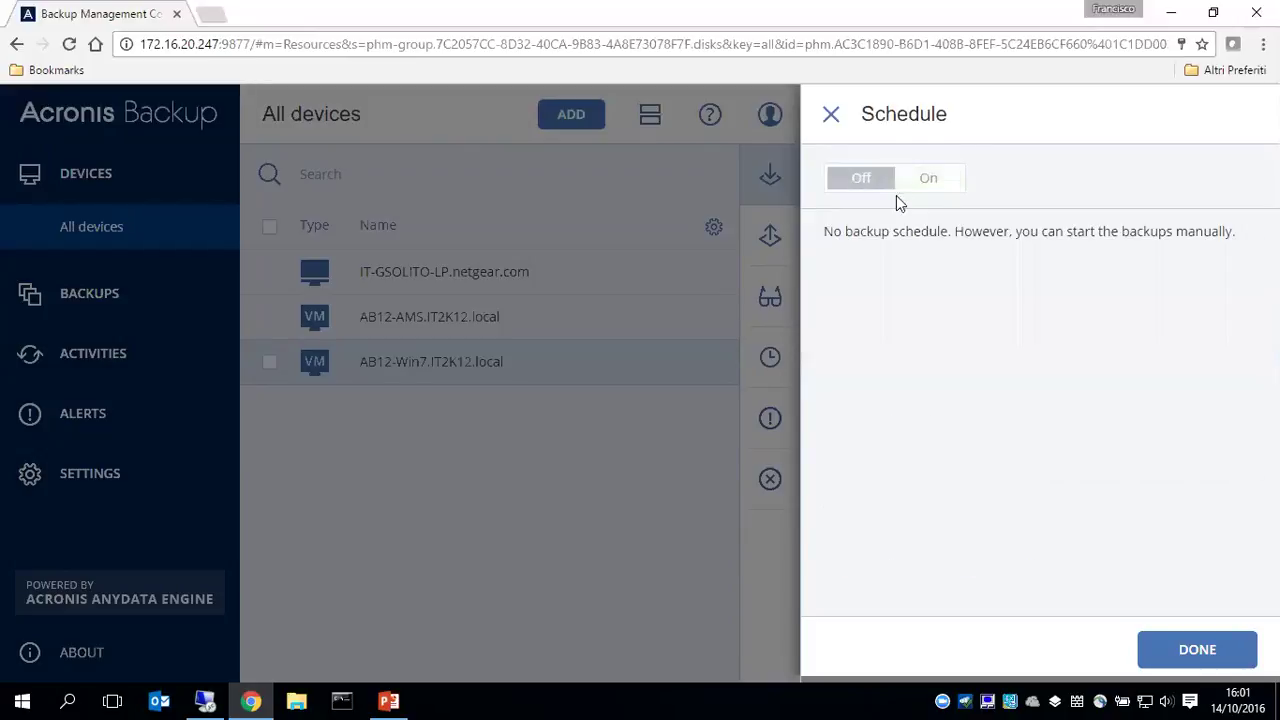
left_click(1211, 651)
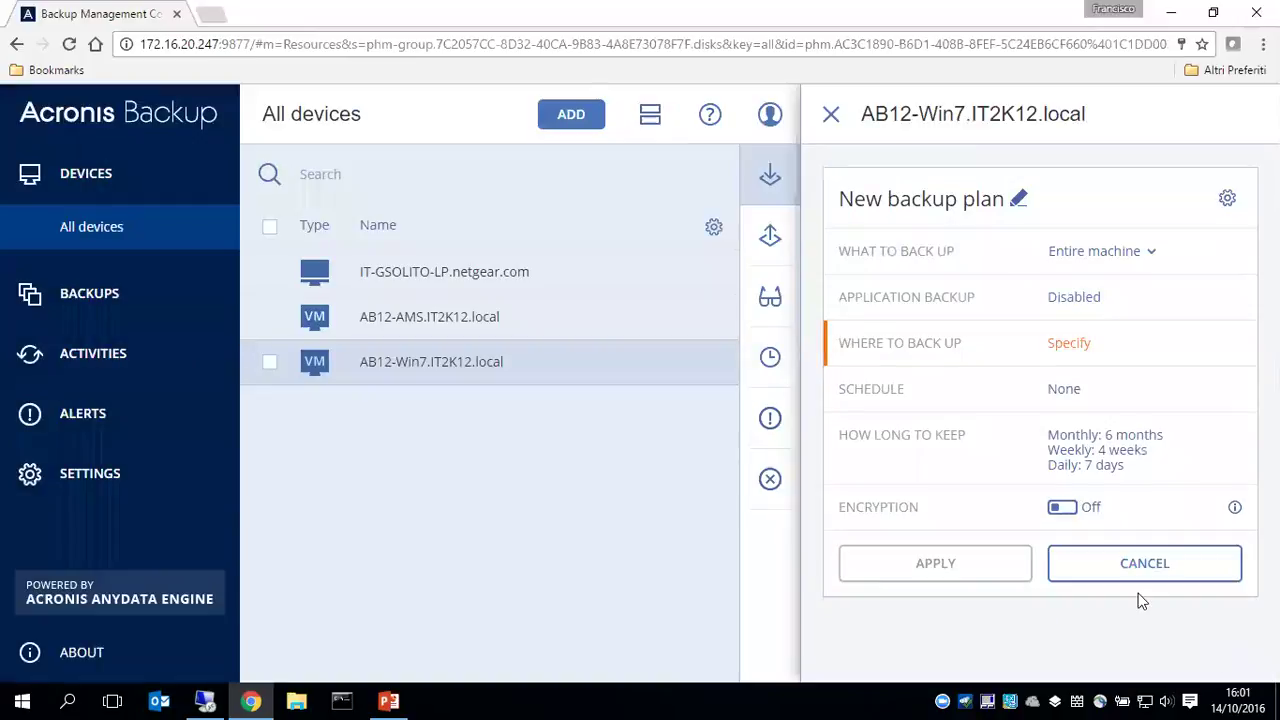
Adjust daily retention with the −/+ buttons, settling back on 7 days, and view the cleanup rules.
left_click(899, 447)
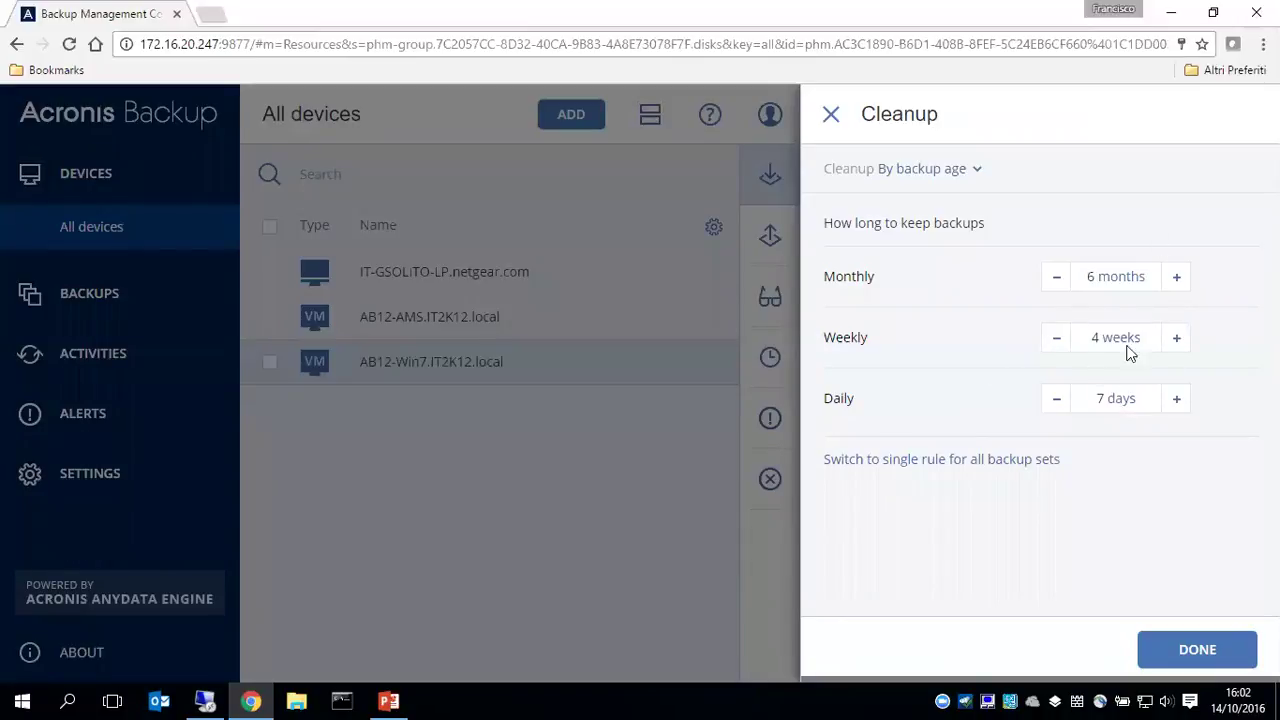
left_click(1054, 399)
left_click(1054, 399)
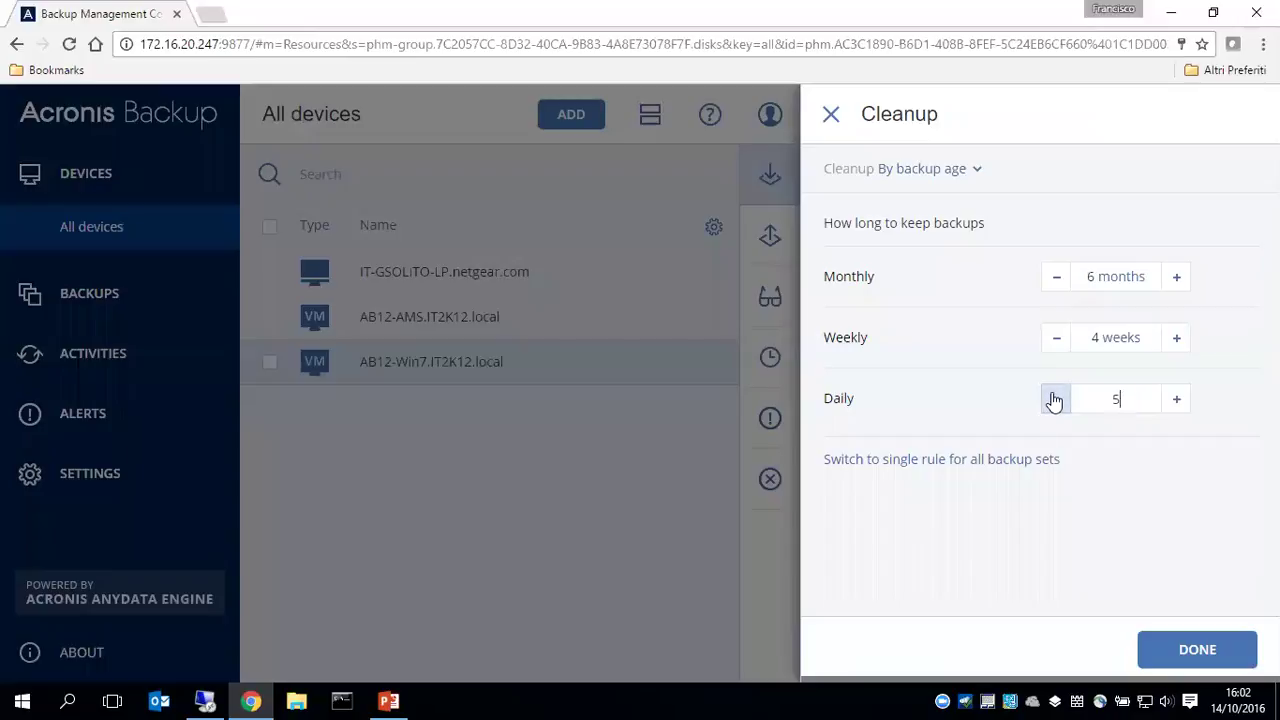
left_click(1178, 400)
left_click(1178, 400)
left_click(1178, 400)
left_click(1178, 400)
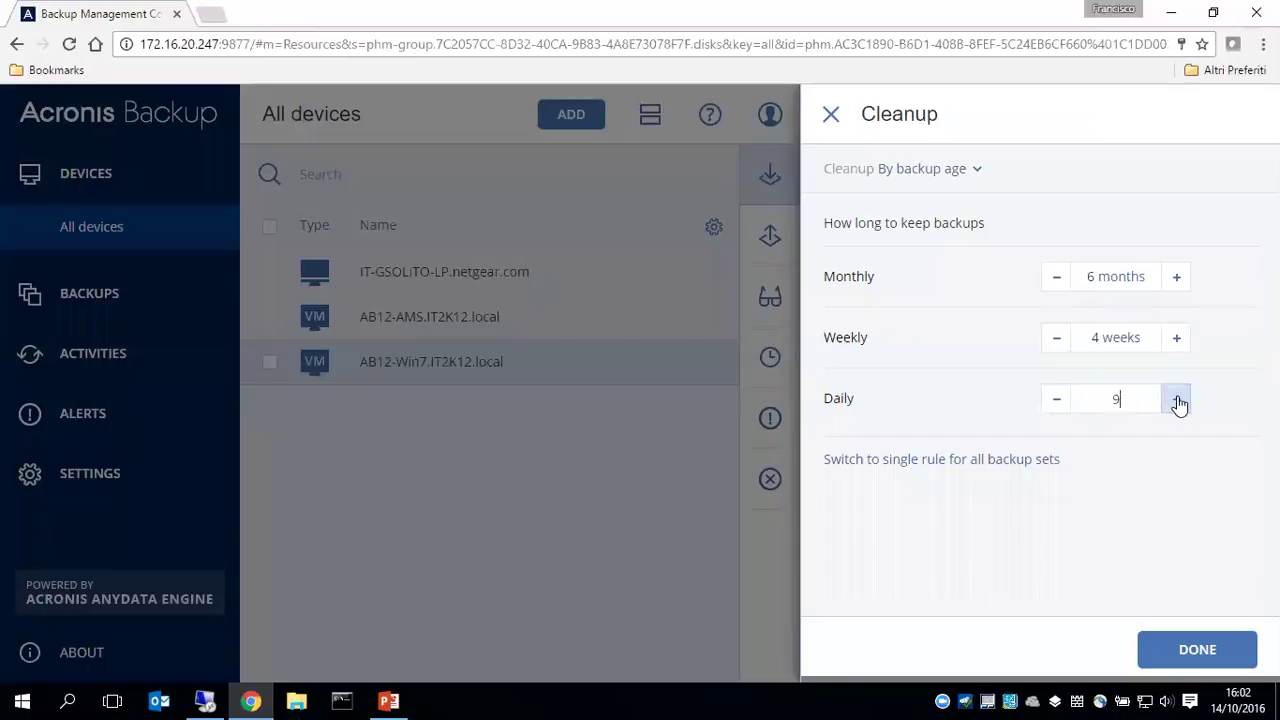
left_click(1178, 400)
left_click(1054, 399)
left_click(1054, 399)
left_click(1054, 399)
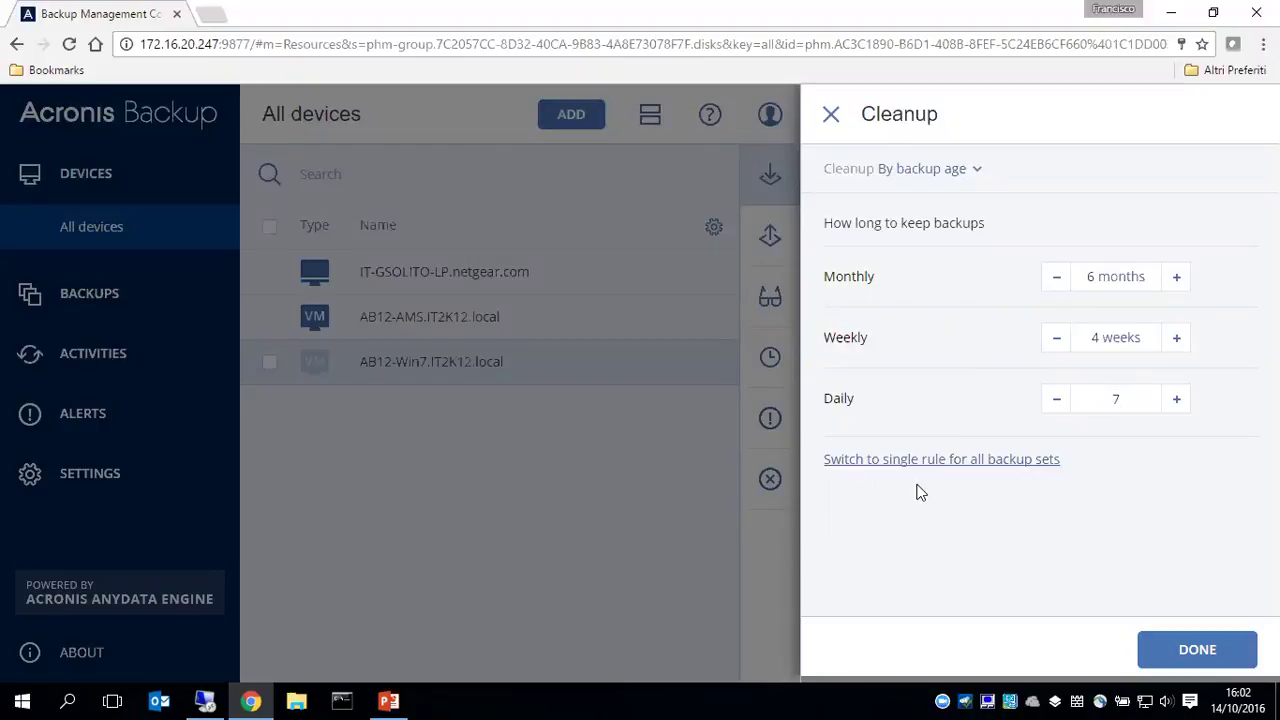
left_click(945, 170)
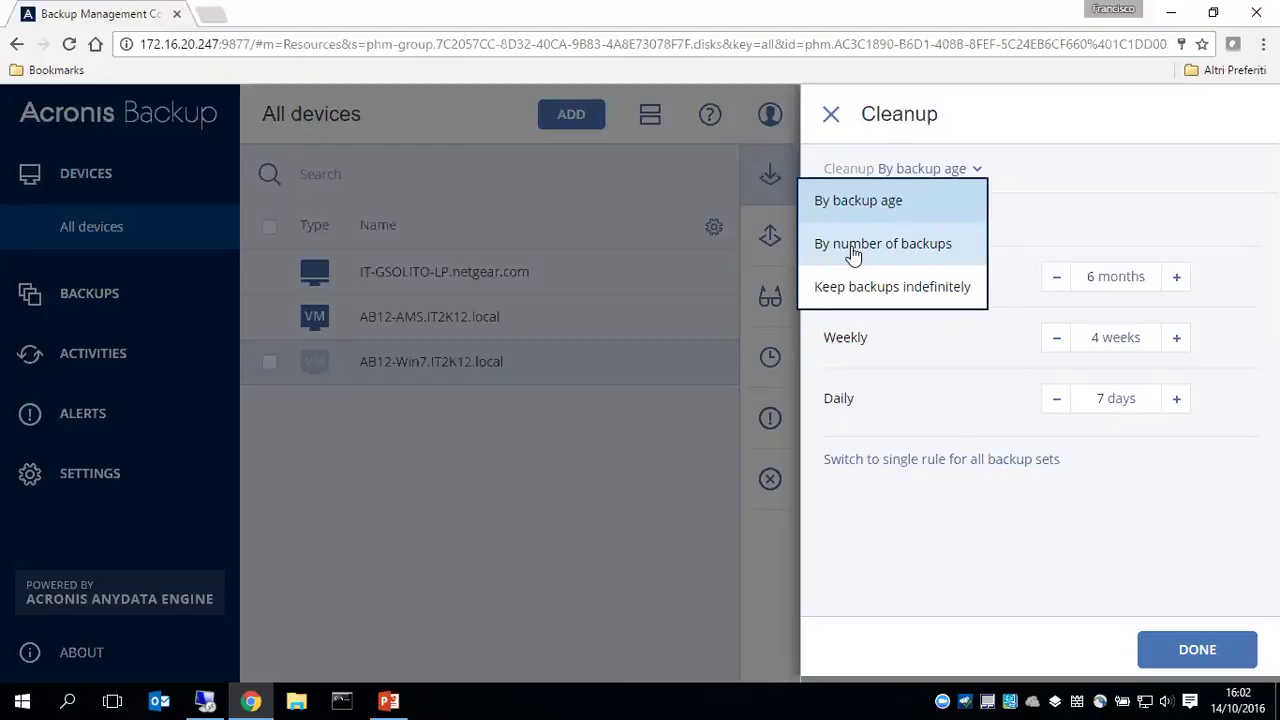
Try cleanup by number of backups (20), then choose Keep backups indefinitely and confirm.
left_click(853, 246)
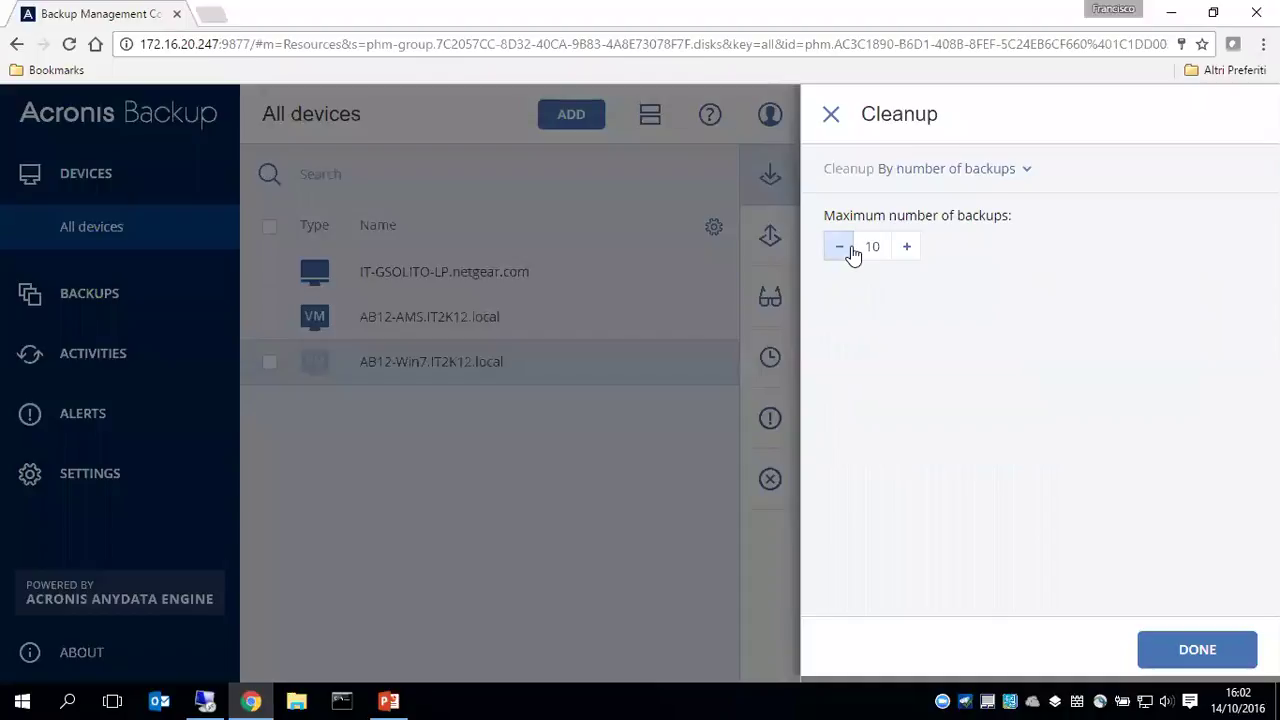
left_click(879, 247)
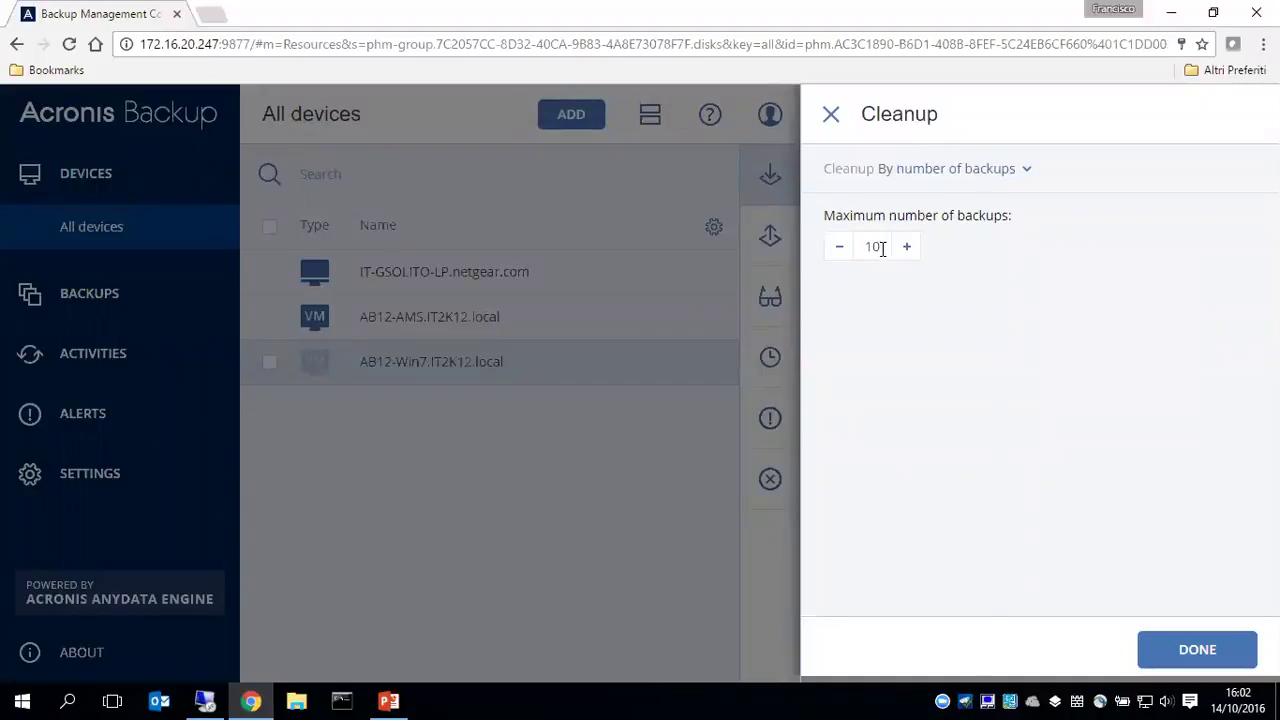
left_click_drag(881, 248, 838, 249)
type("20")
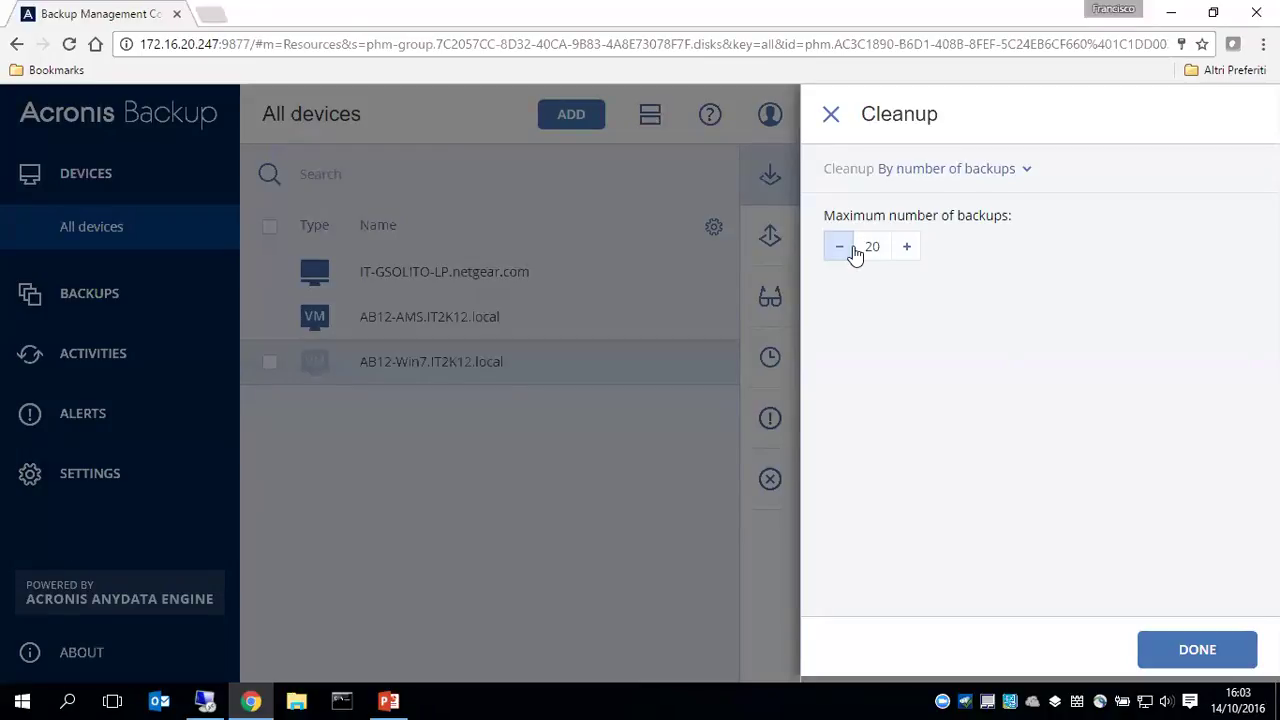
left_click(1020, 169)
left_click(911, 290)
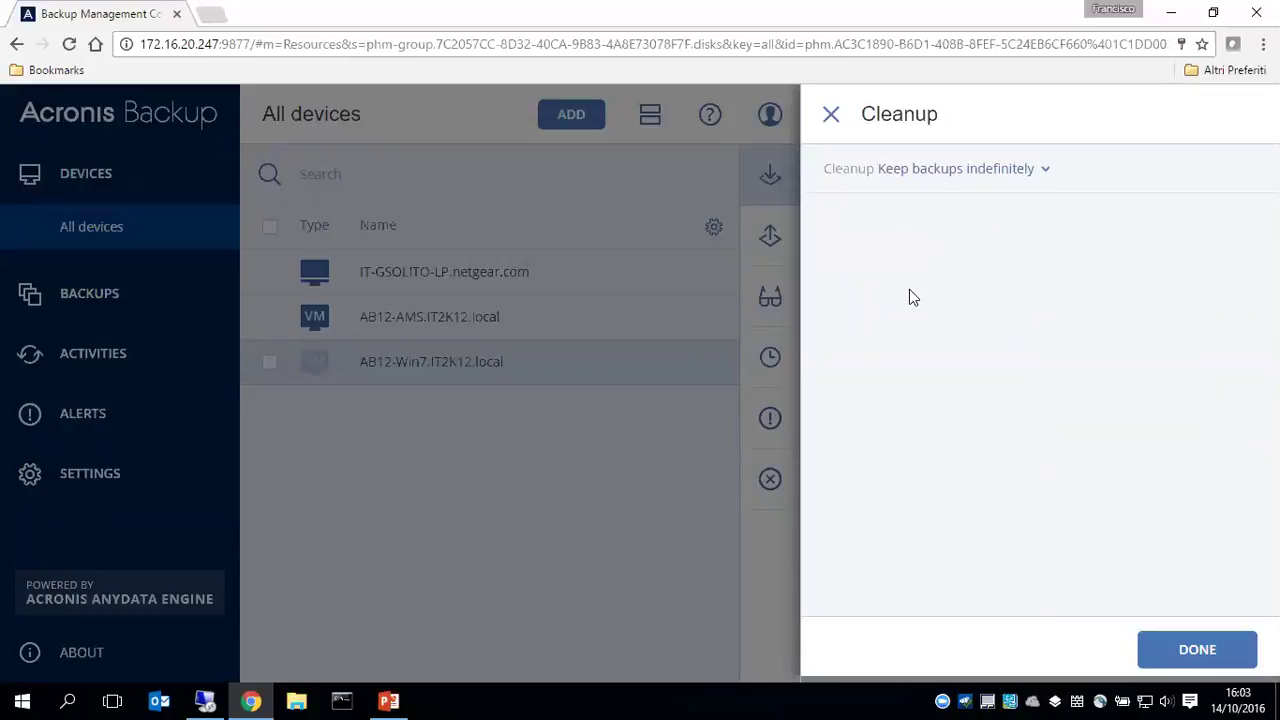
left_click(1176, 648)
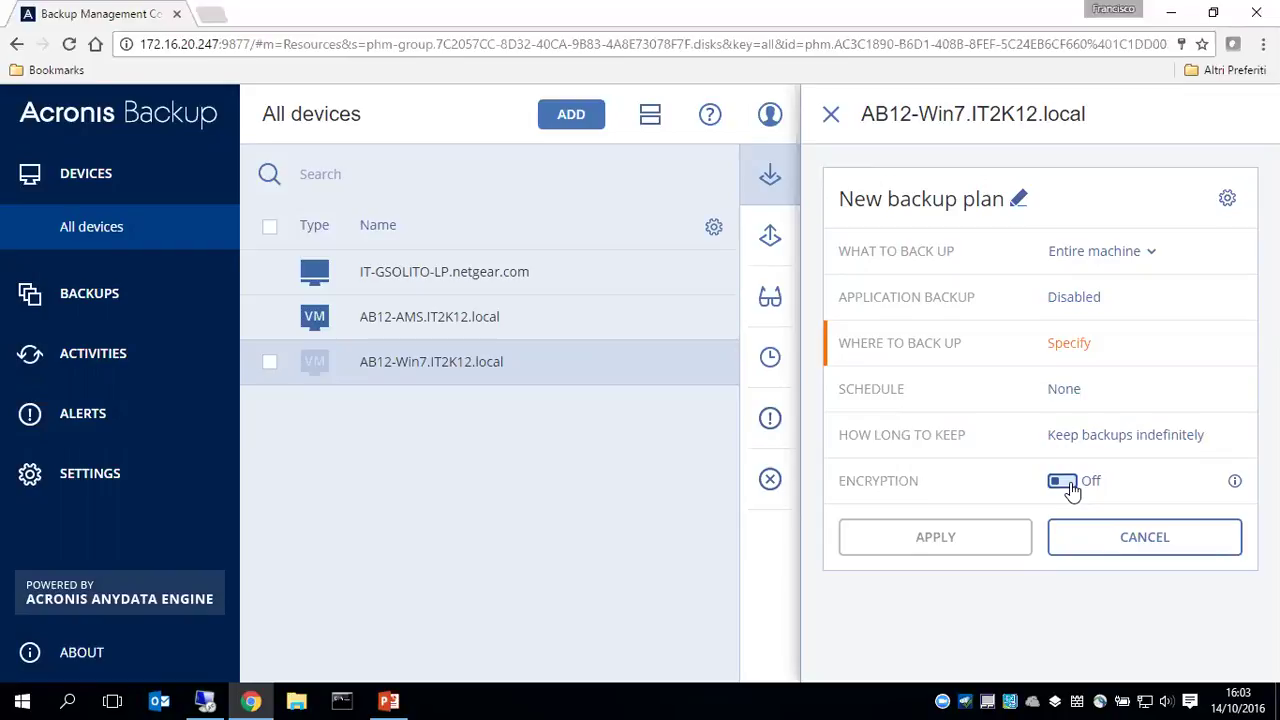
View the encryption settings (AES 256) without setting a password, then discard the new plan.
left_click(1062, 482)
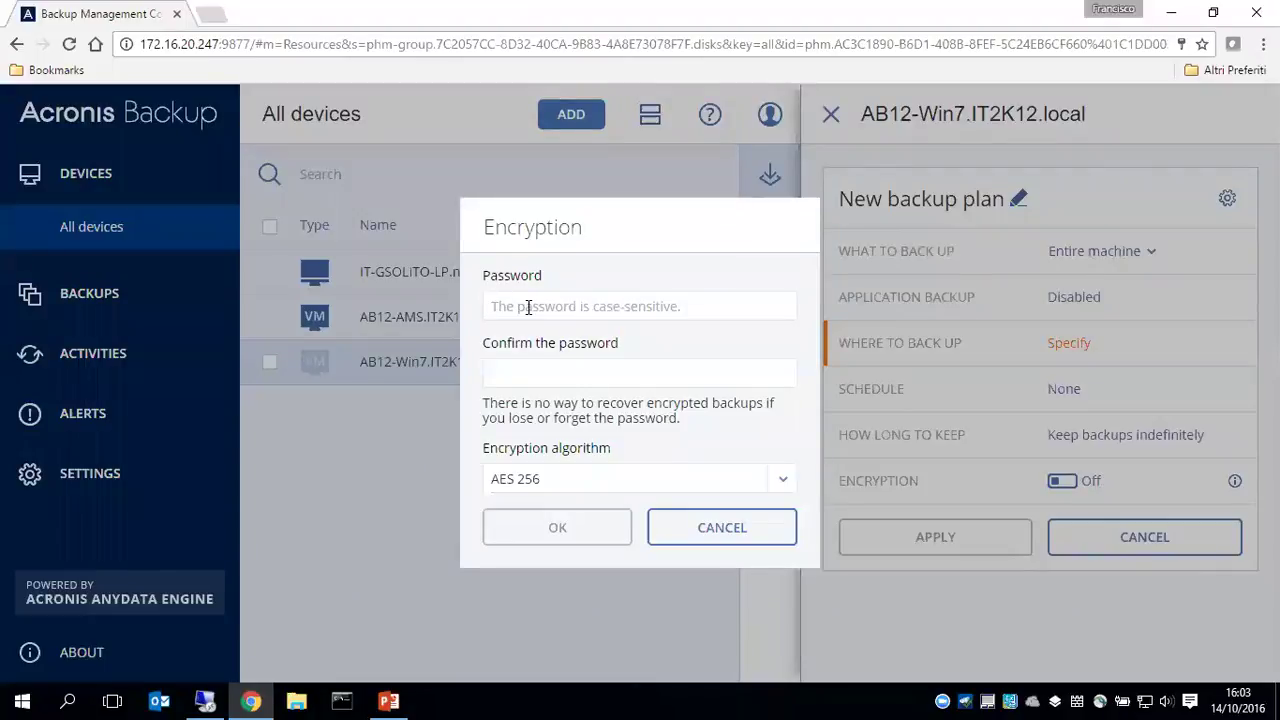
left_click(780, 481)
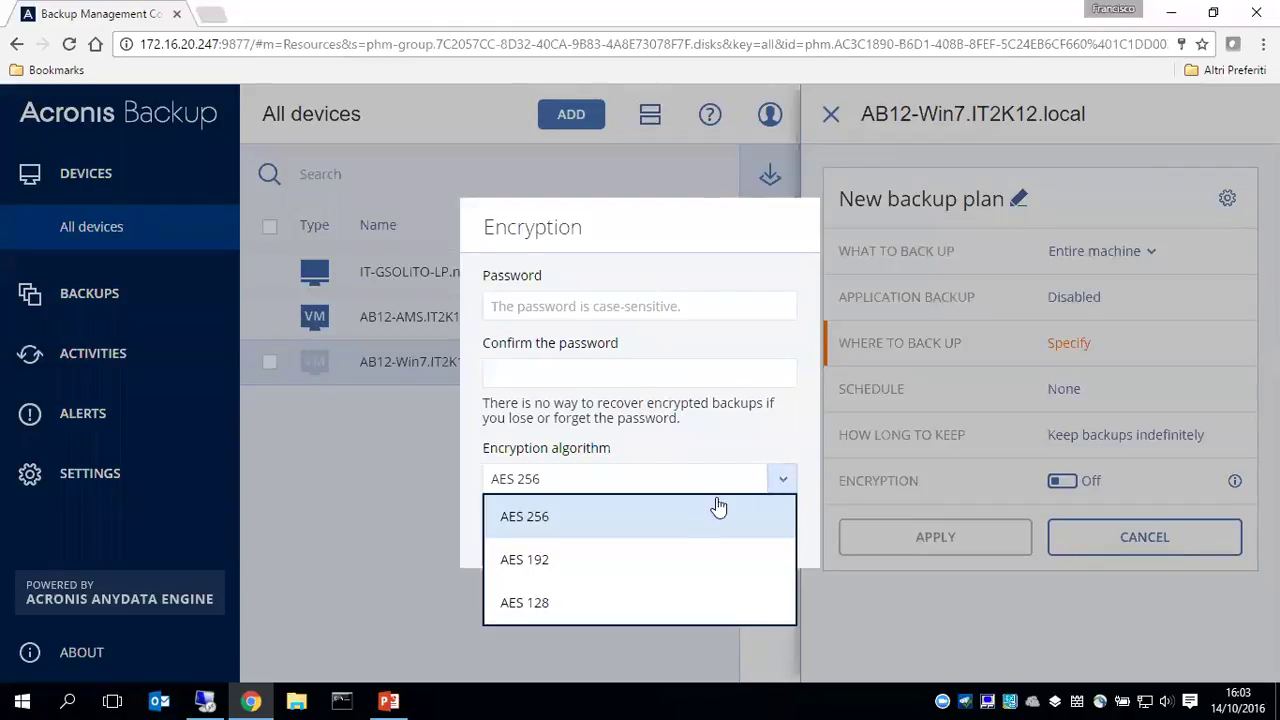
left_click(655, 520)
left_click(703, 527)
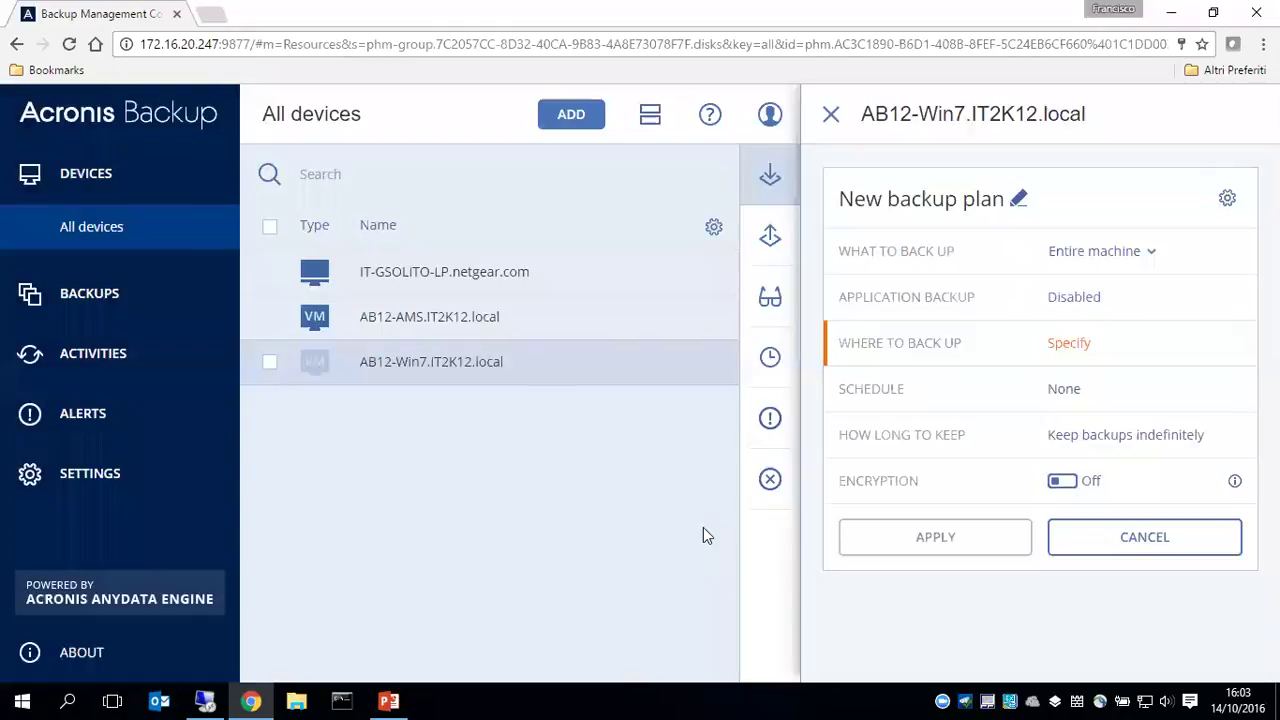
left_click(1138, 539)
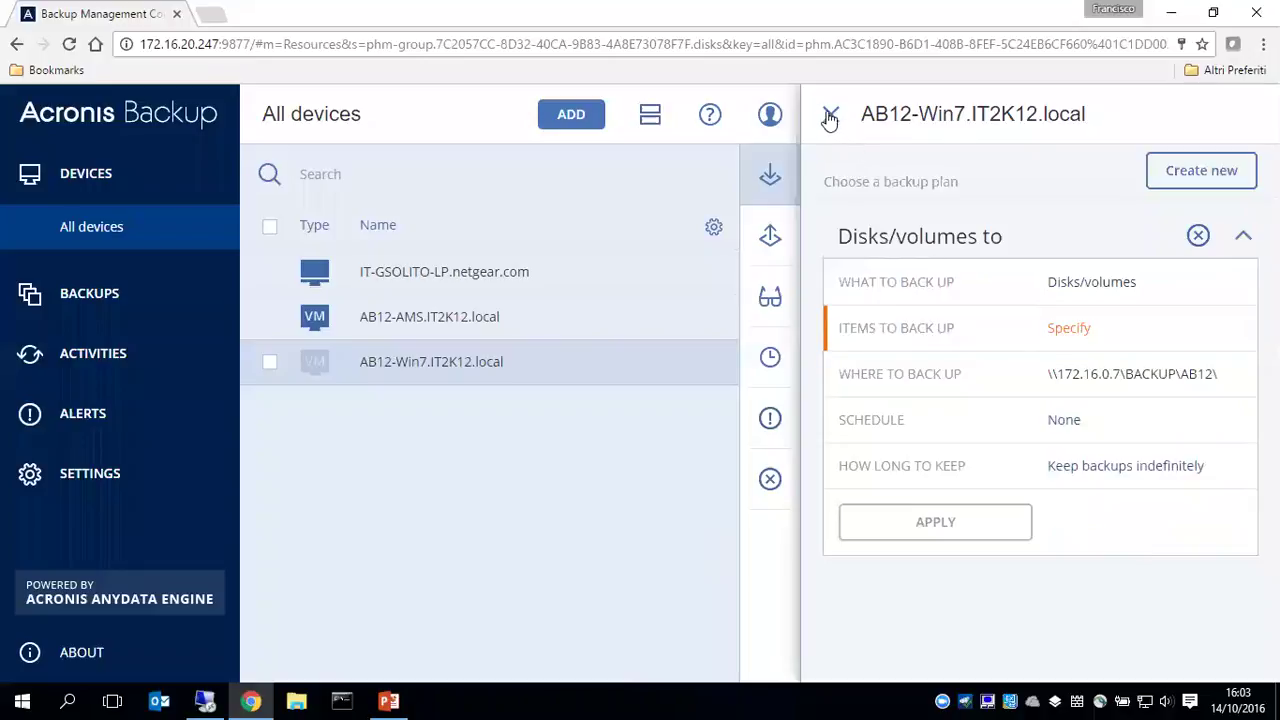
left_click(829, 118)
left_click(364, 276)
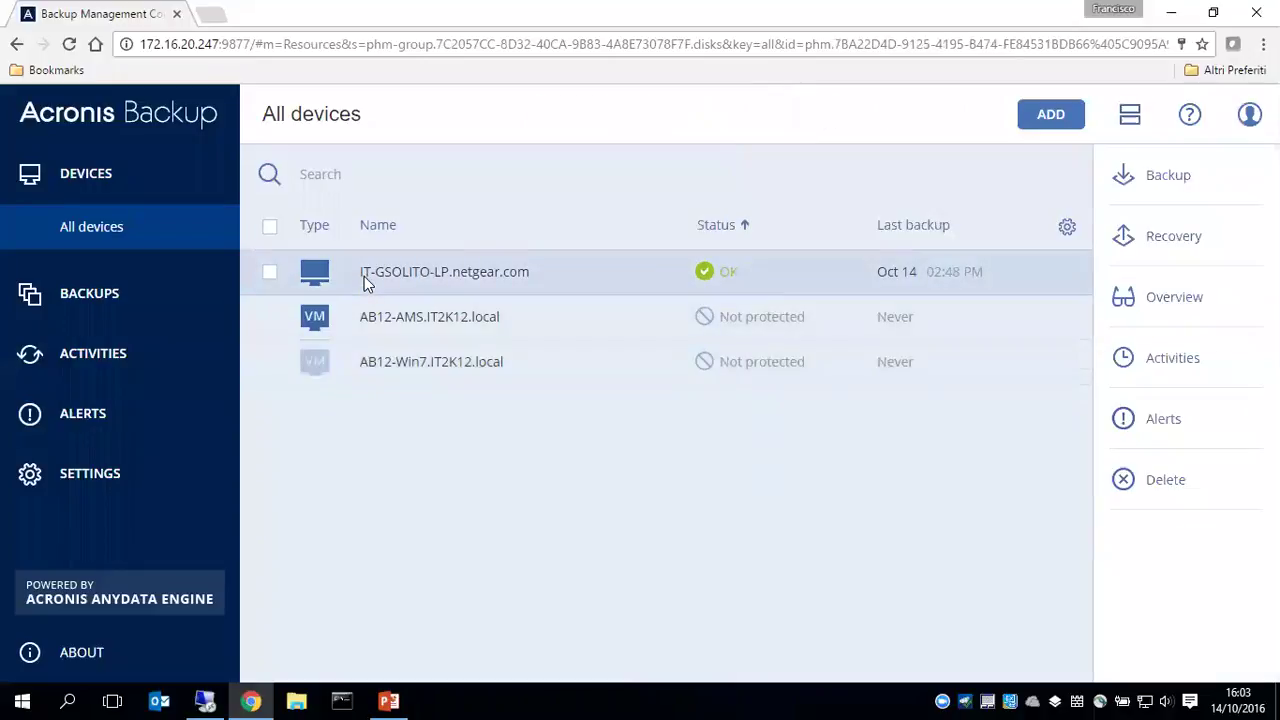
left_click(1175, 192)
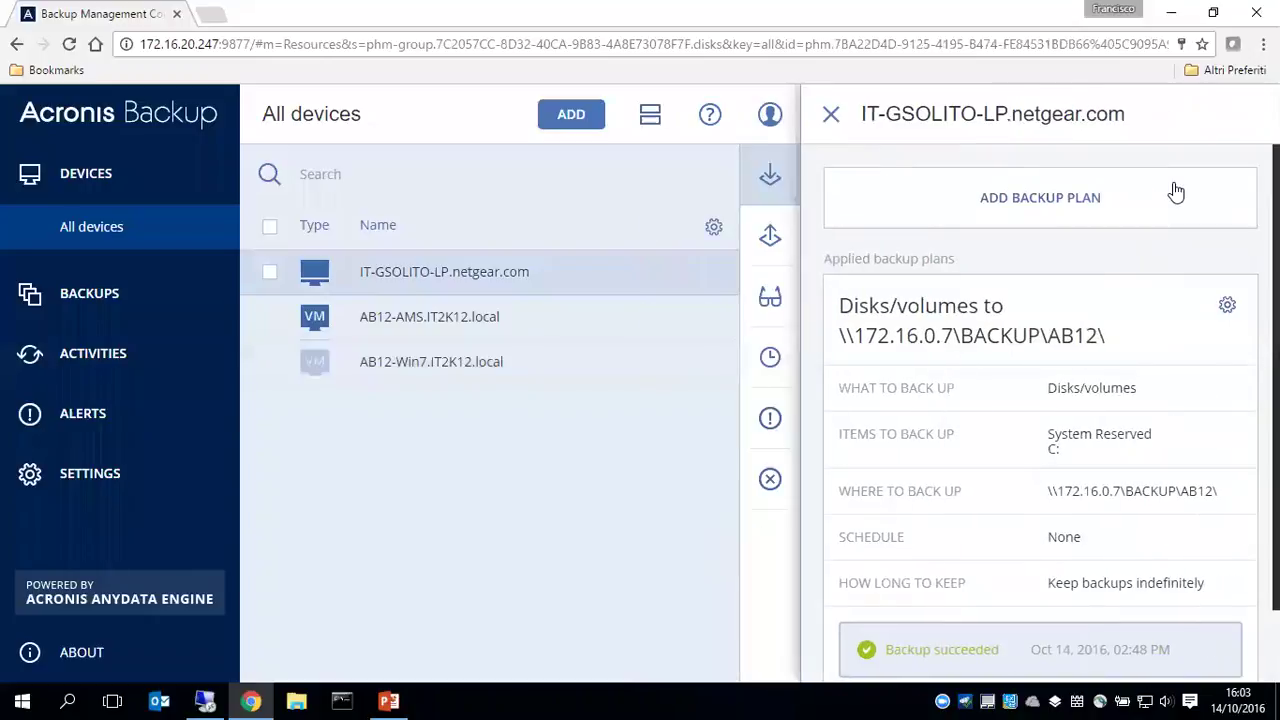
scroll(1150, 375, "down", 1)
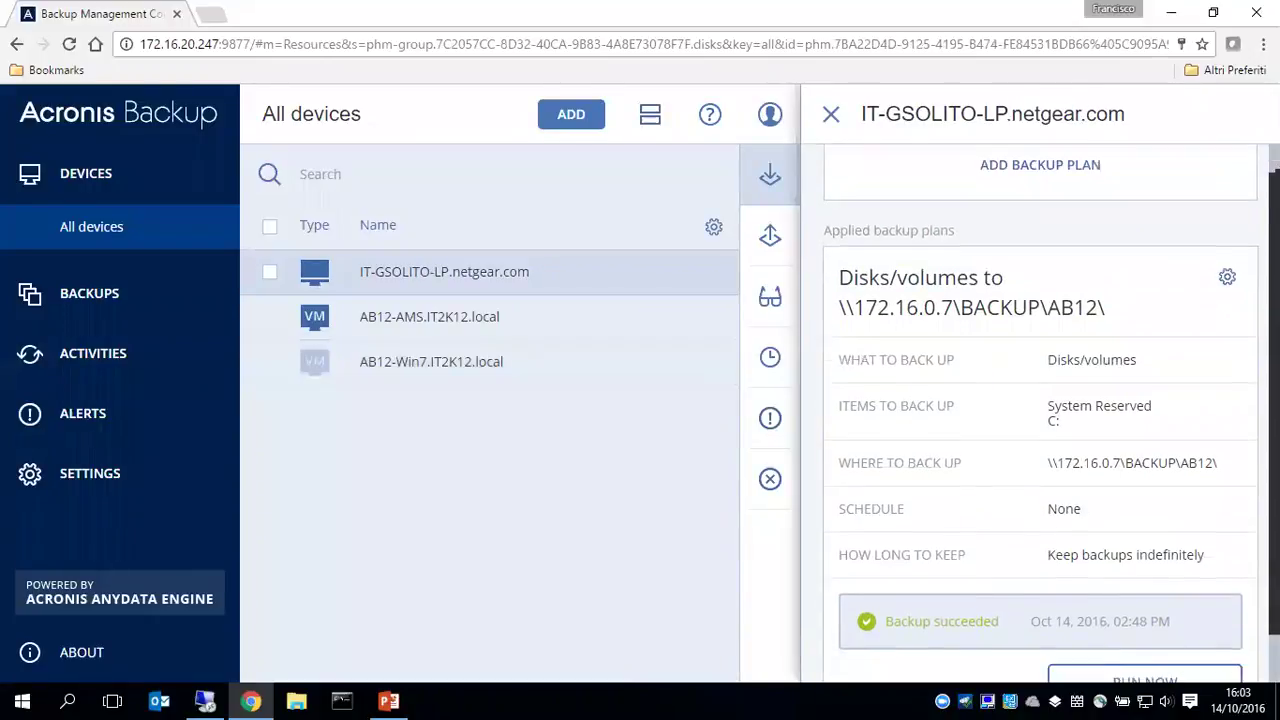
scroll(1241, 366, "down", 1)
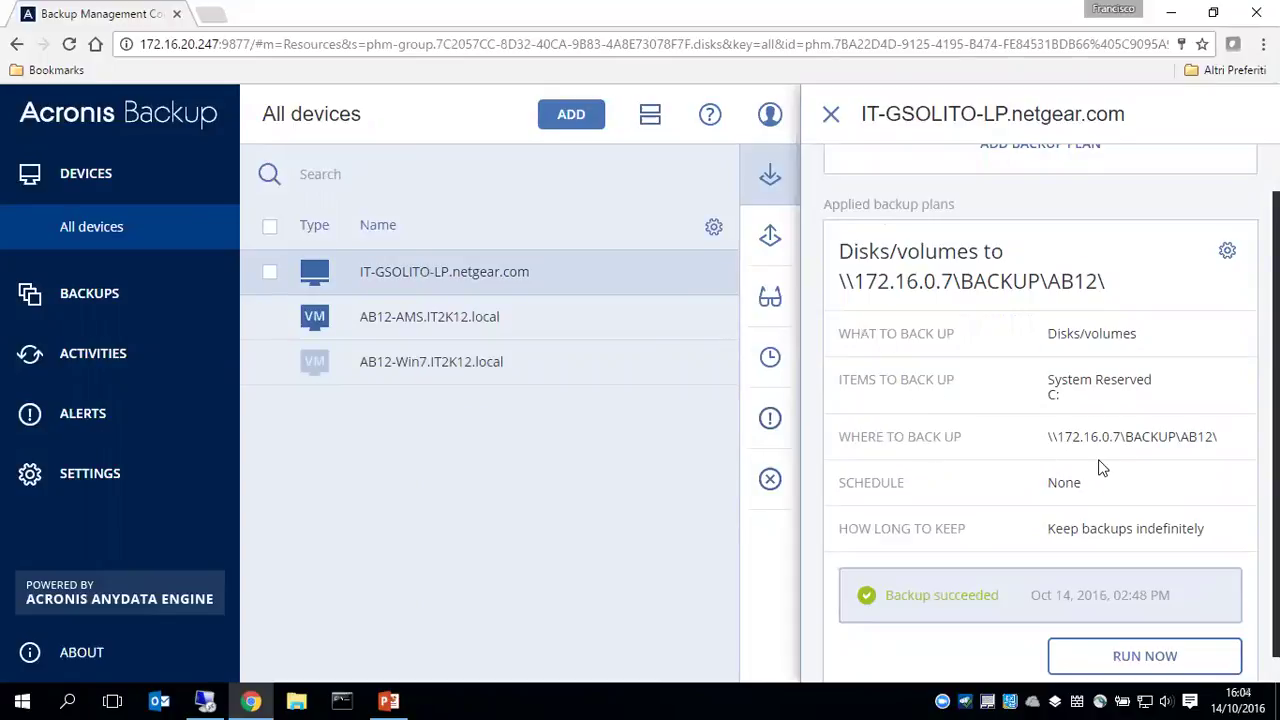
left_click(1148, 660)
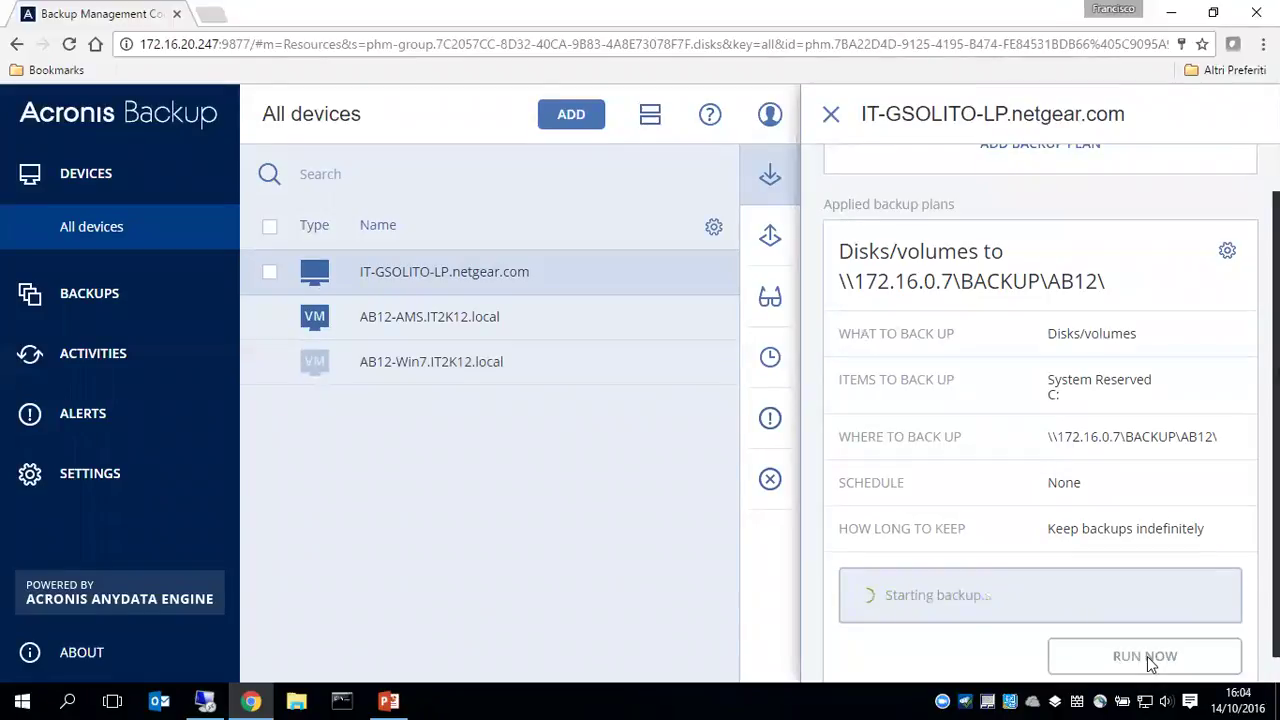
left_click(830, 118)
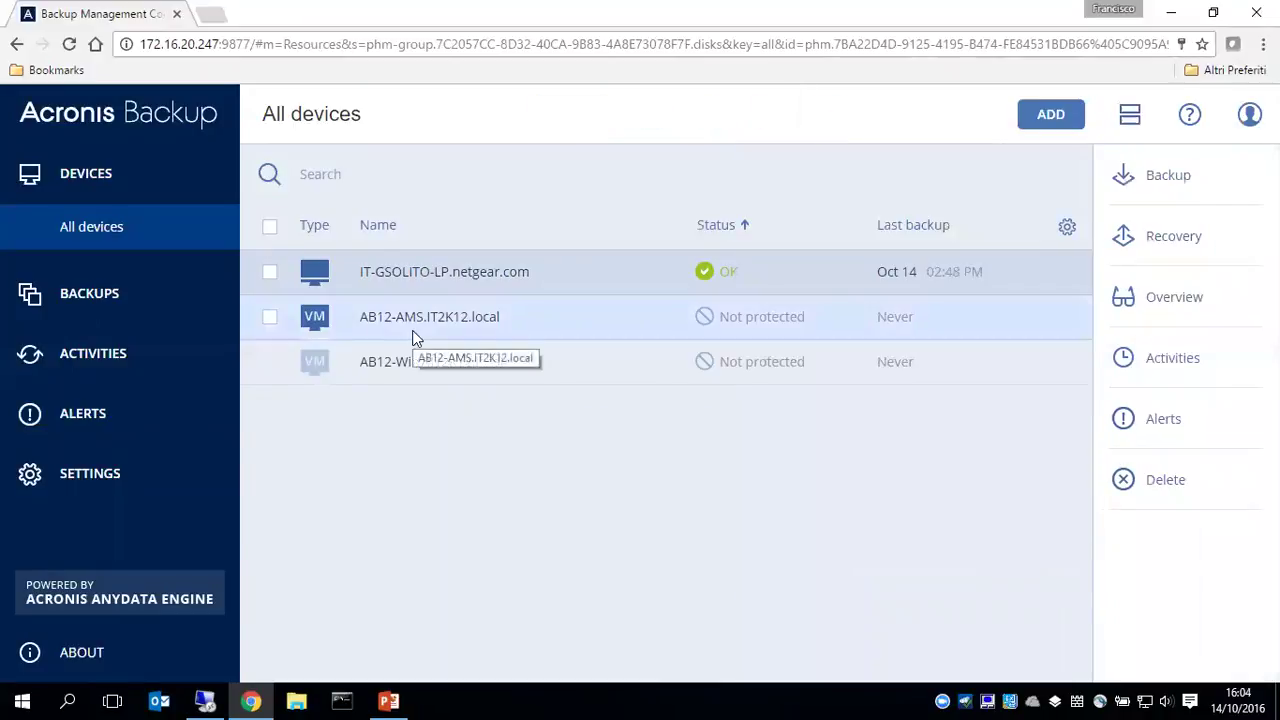
left_click(40, 308)
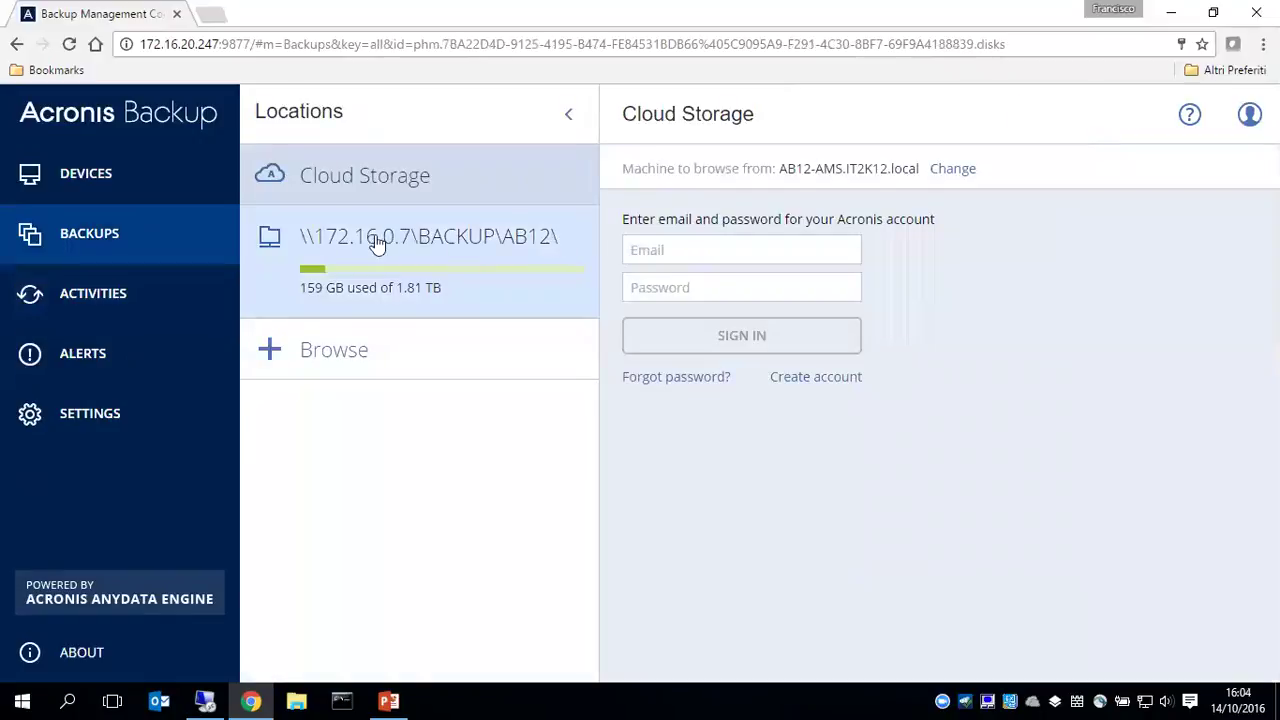
left_click(320, 285)
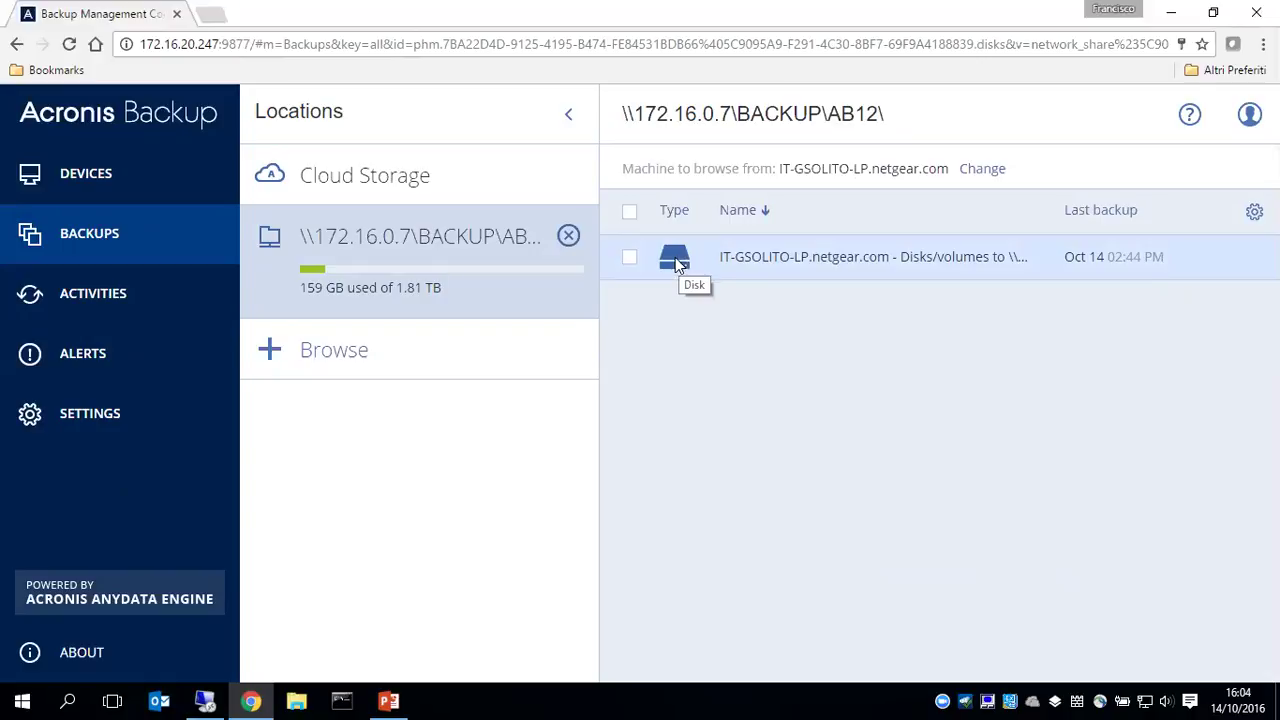
left_click(714, 256)
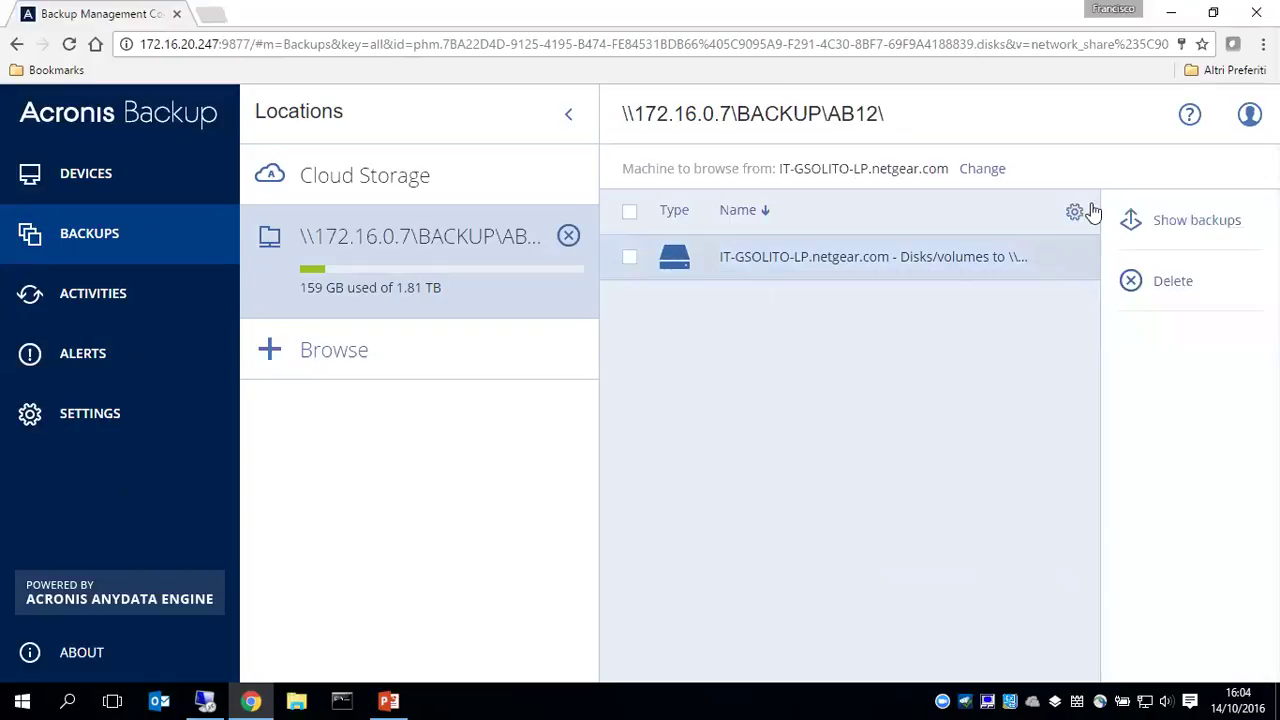
left_click(1158, 220)
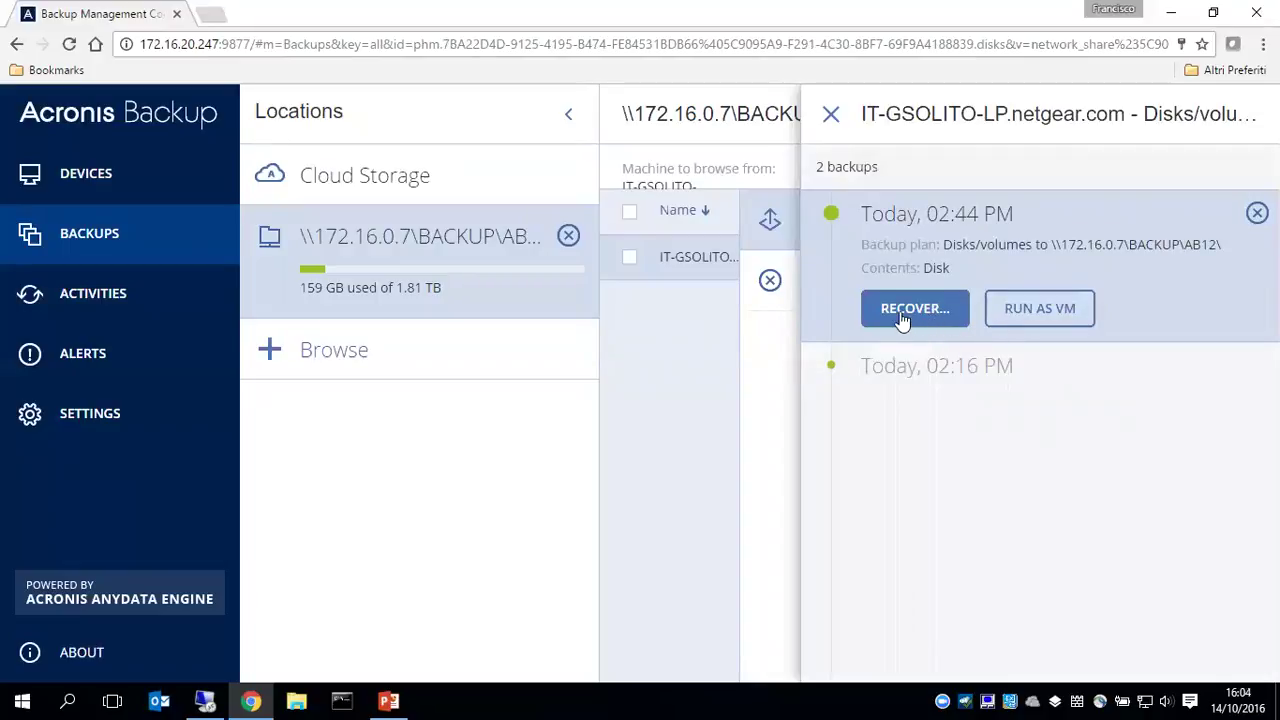
left_click(900, 314)
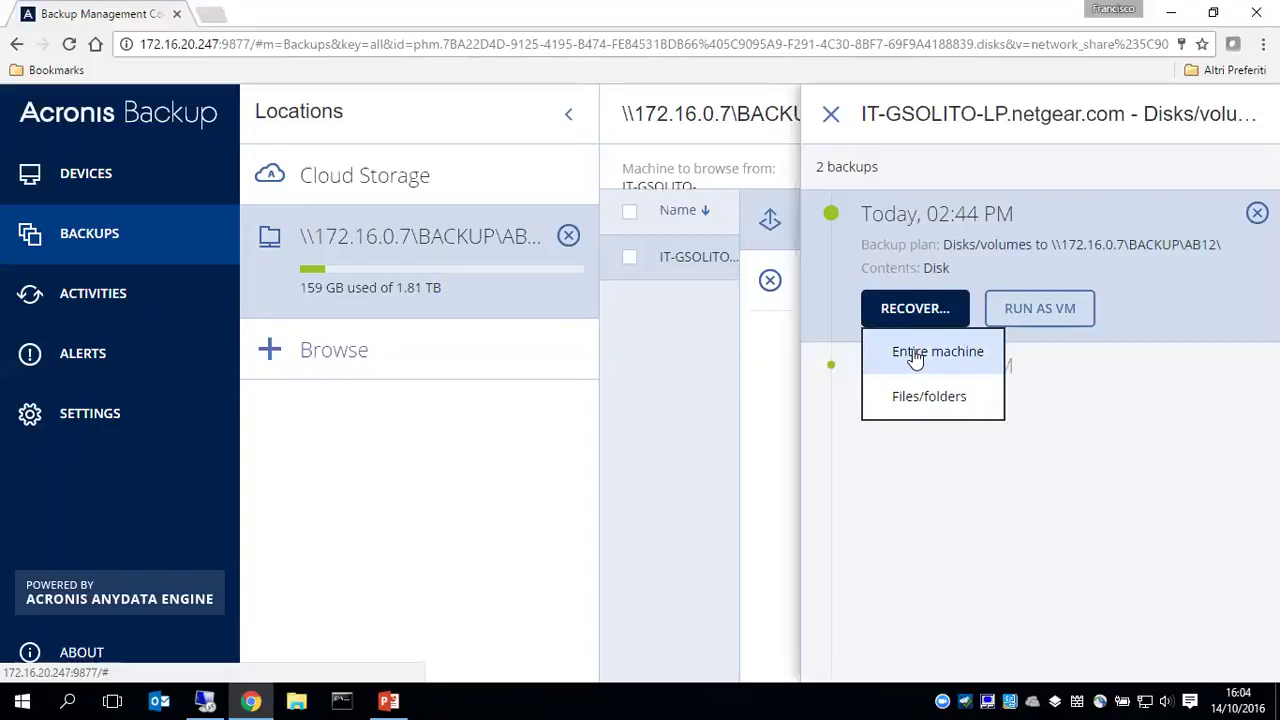
left_click(942, 410)
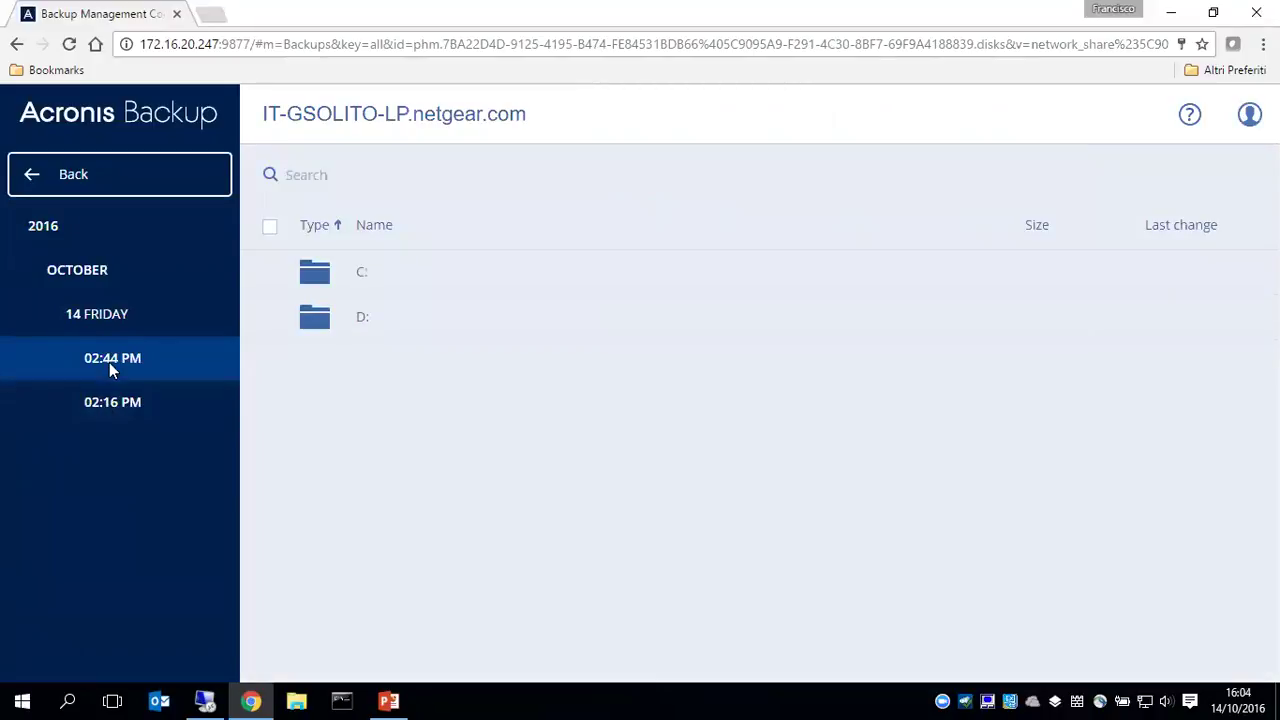
double_click(360, 270)
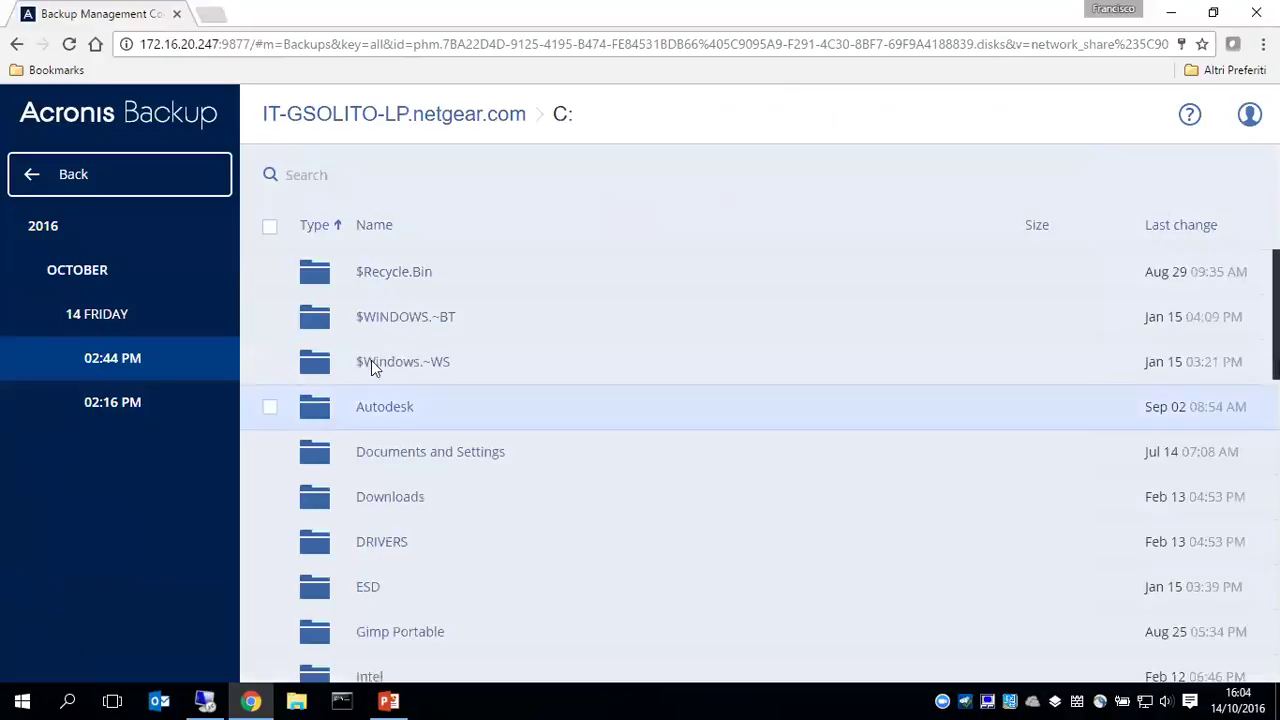
scroll(1199, 543, "down", 7)
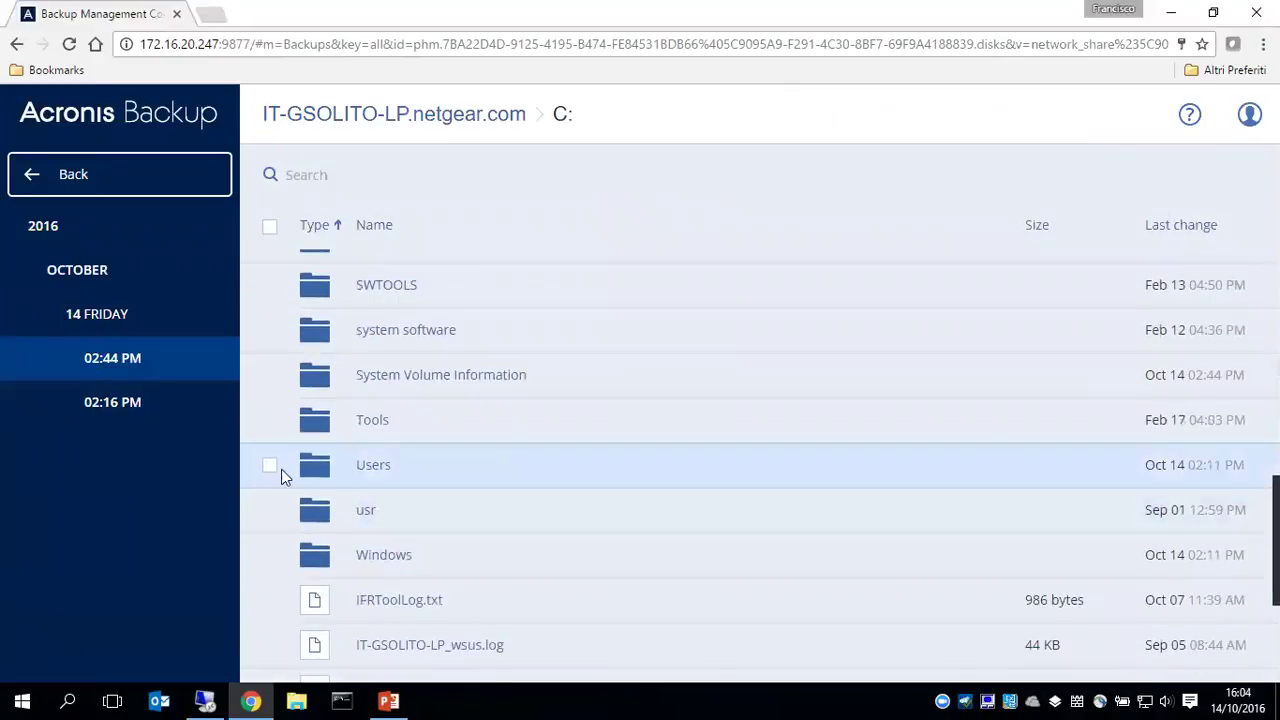
left_click(270, 466)
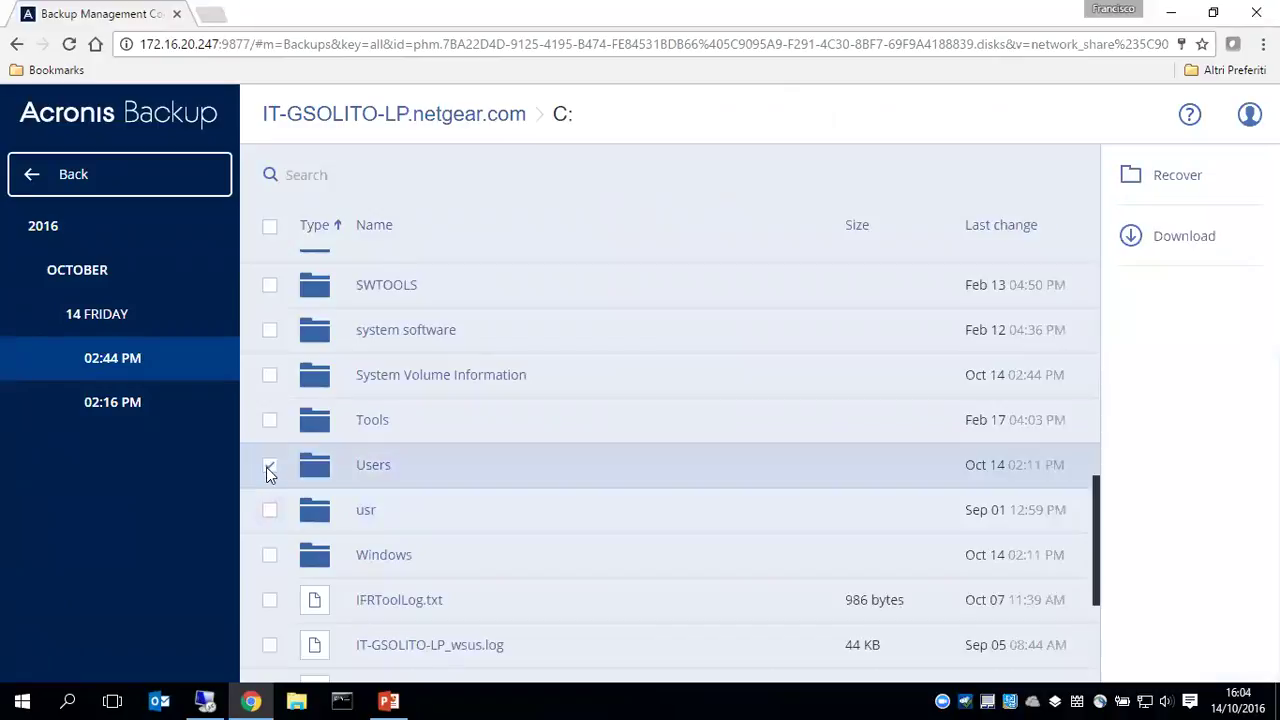
left_click(1174, 180)
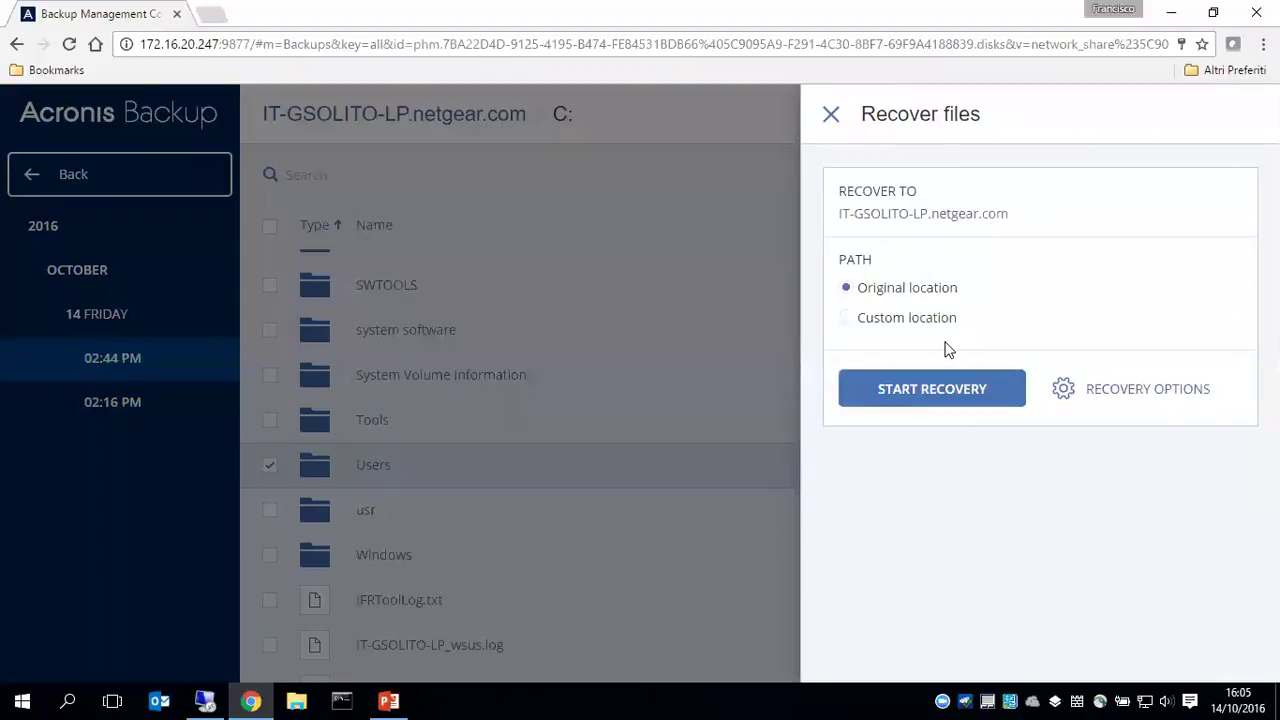
left_click(846, 319)
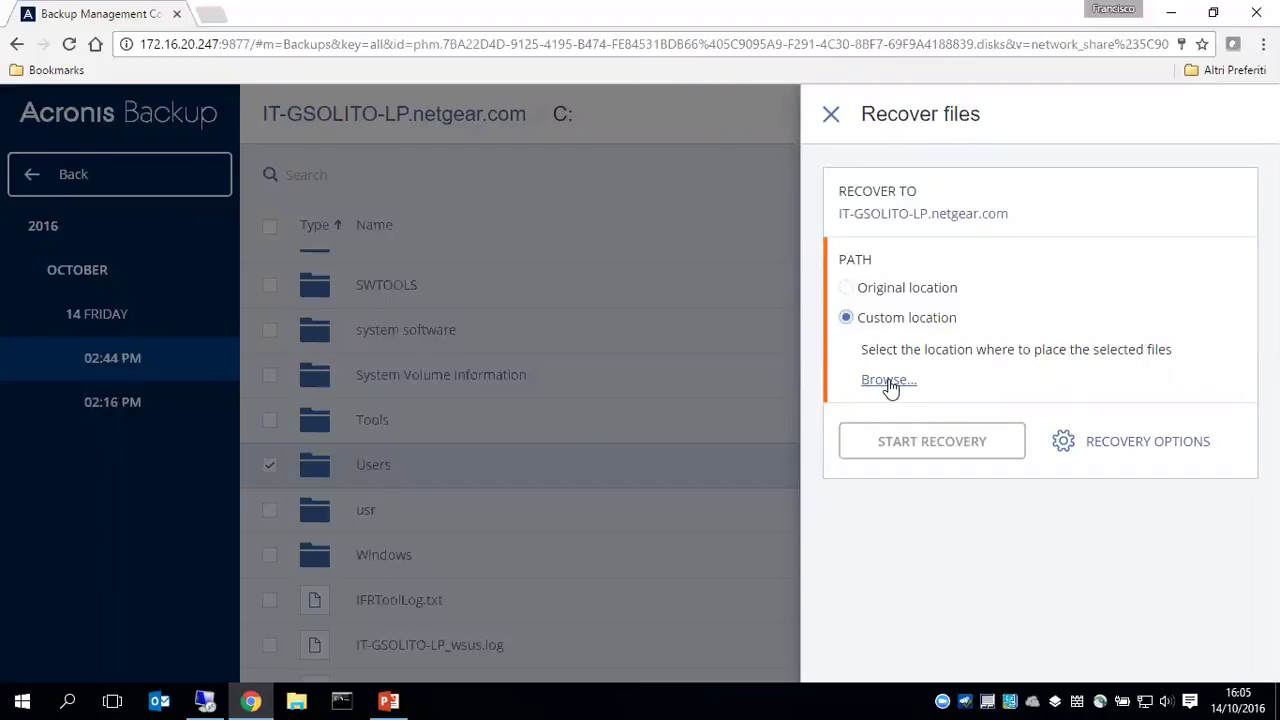
left_click(833, 122)
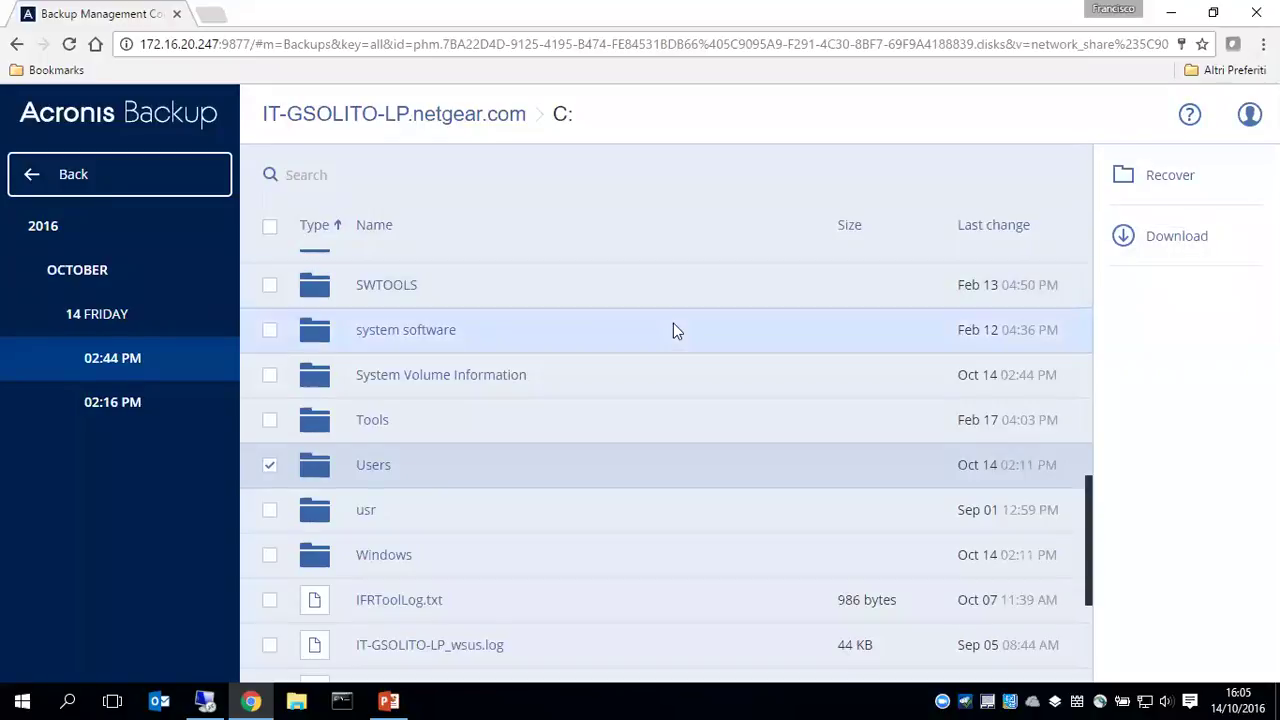
left_click(266, 469)
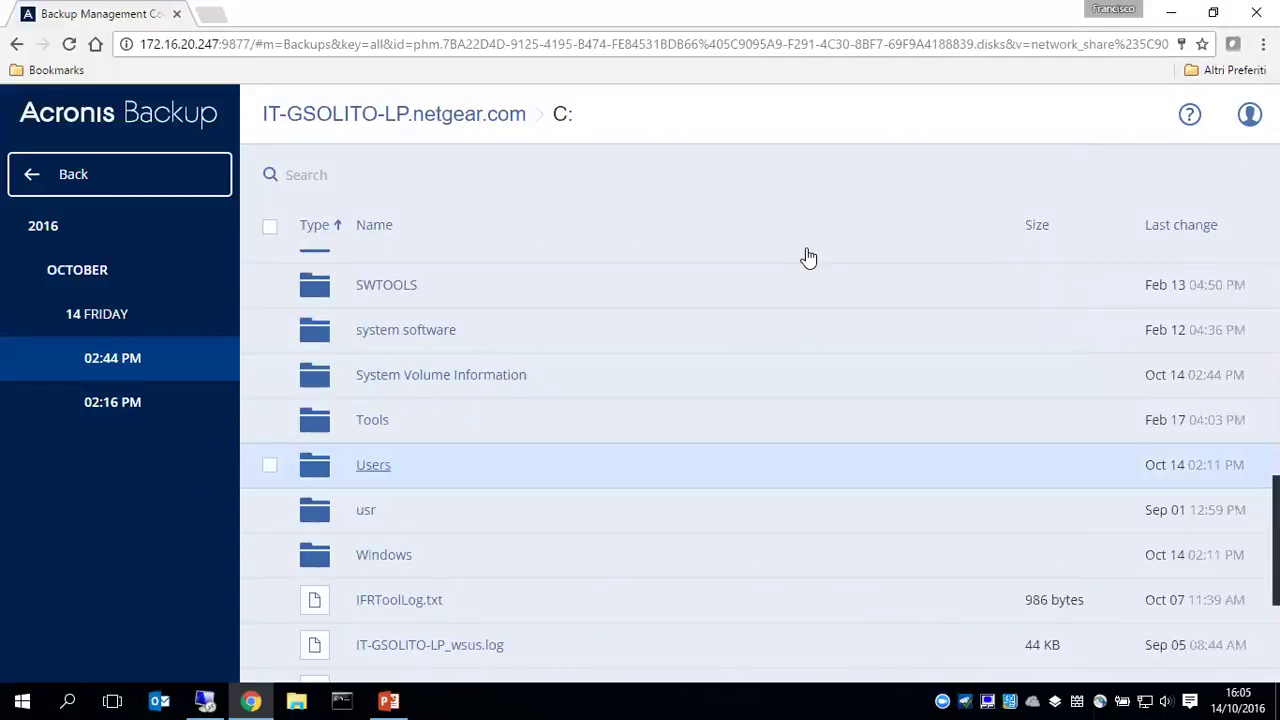
left_click(62, 176)
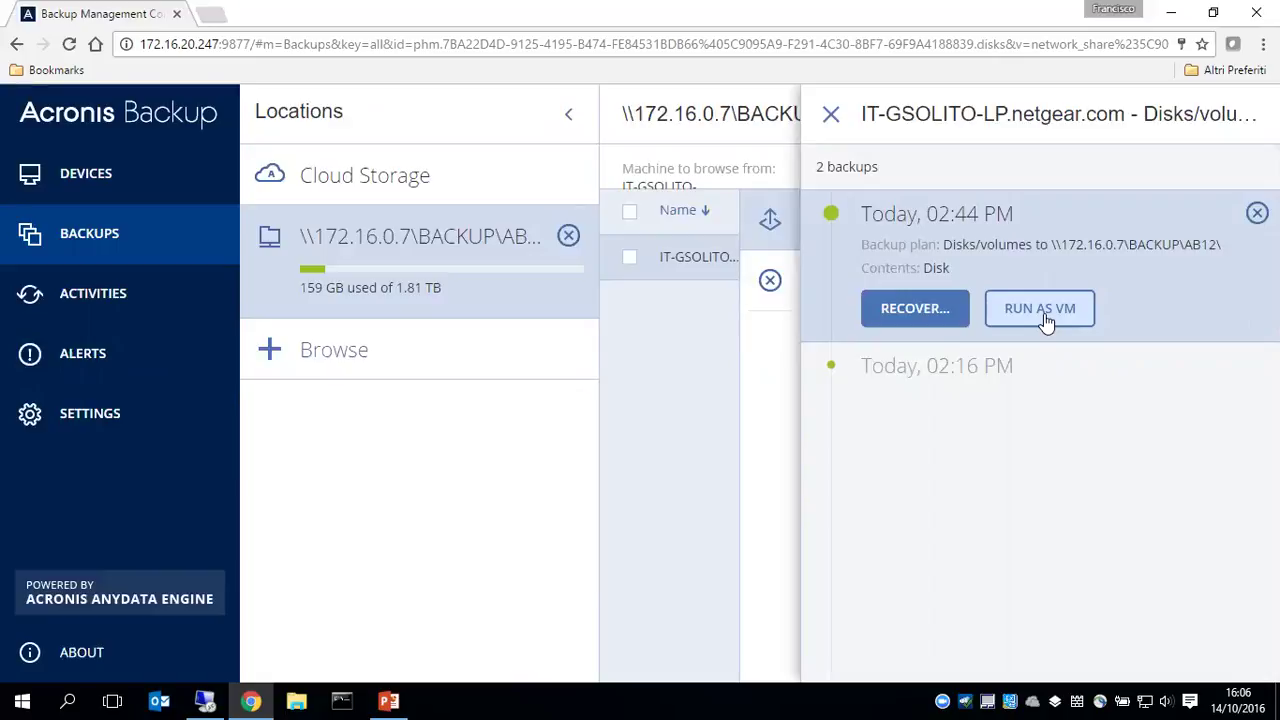
left_click(85, 282)
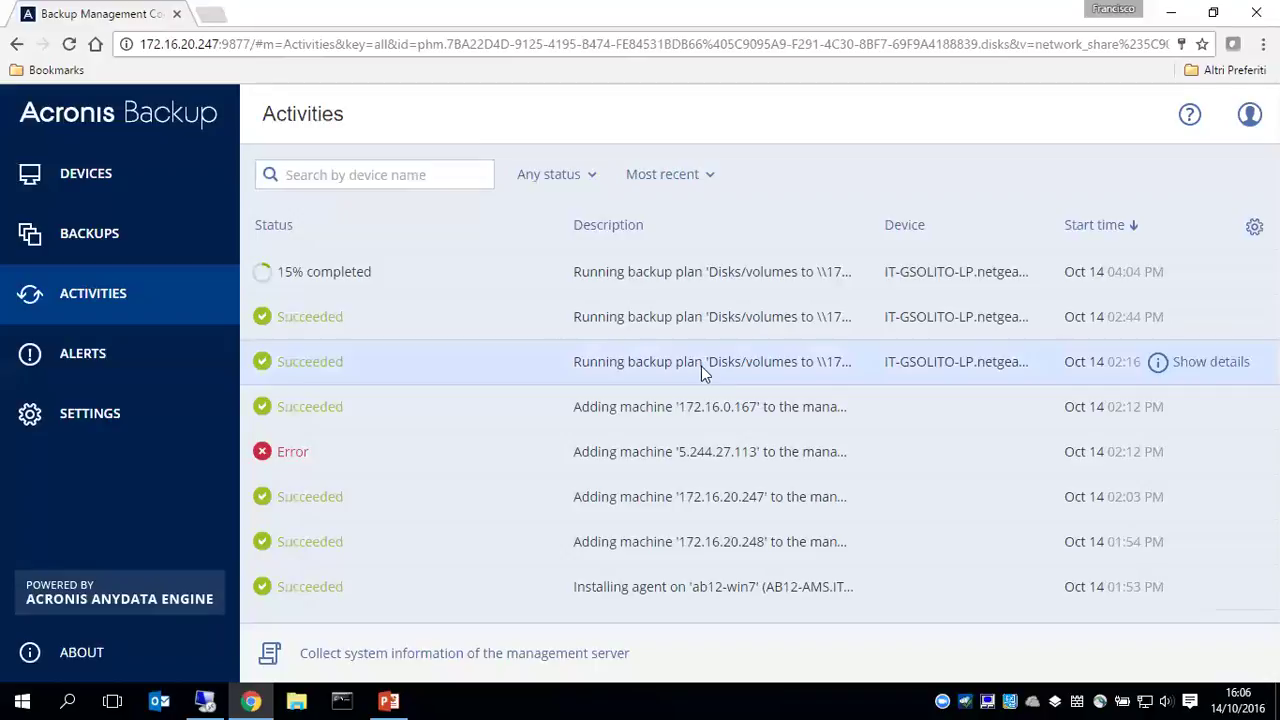
Open the details and full error information for the failed 'Adding machine 5.244.27.113' activity.
left_click(313, 290)
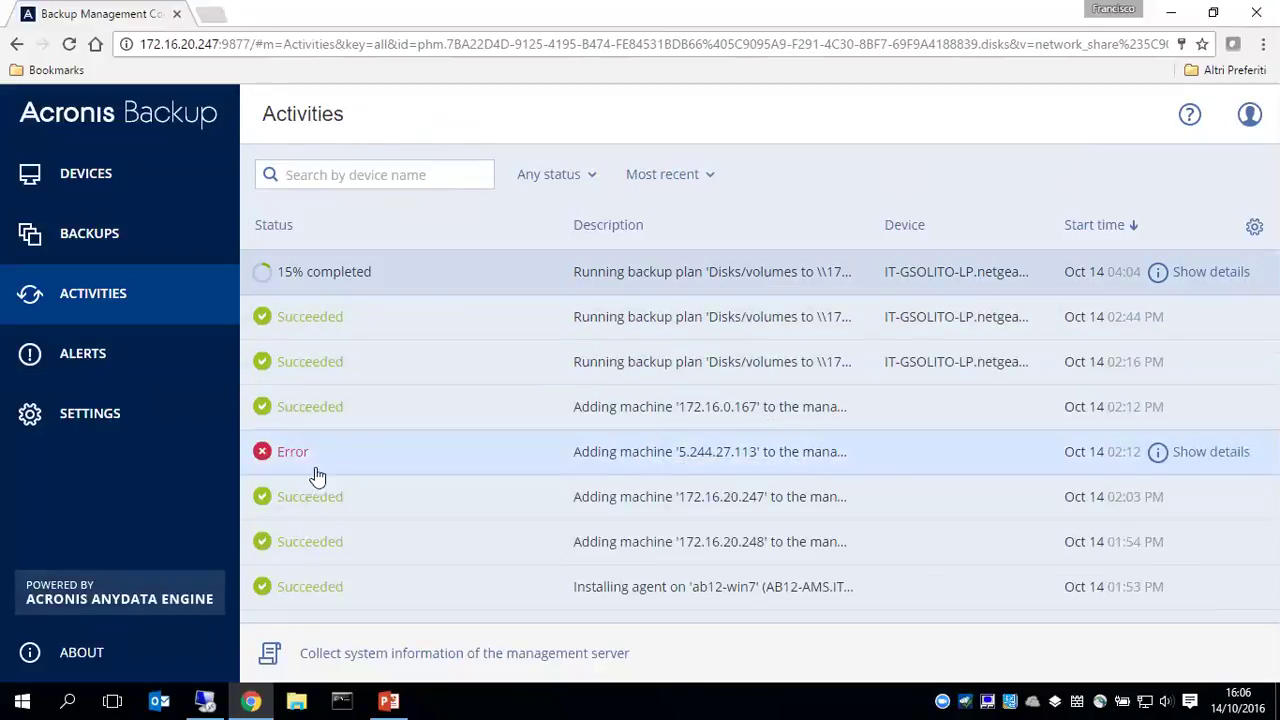
left_click(364, 456)
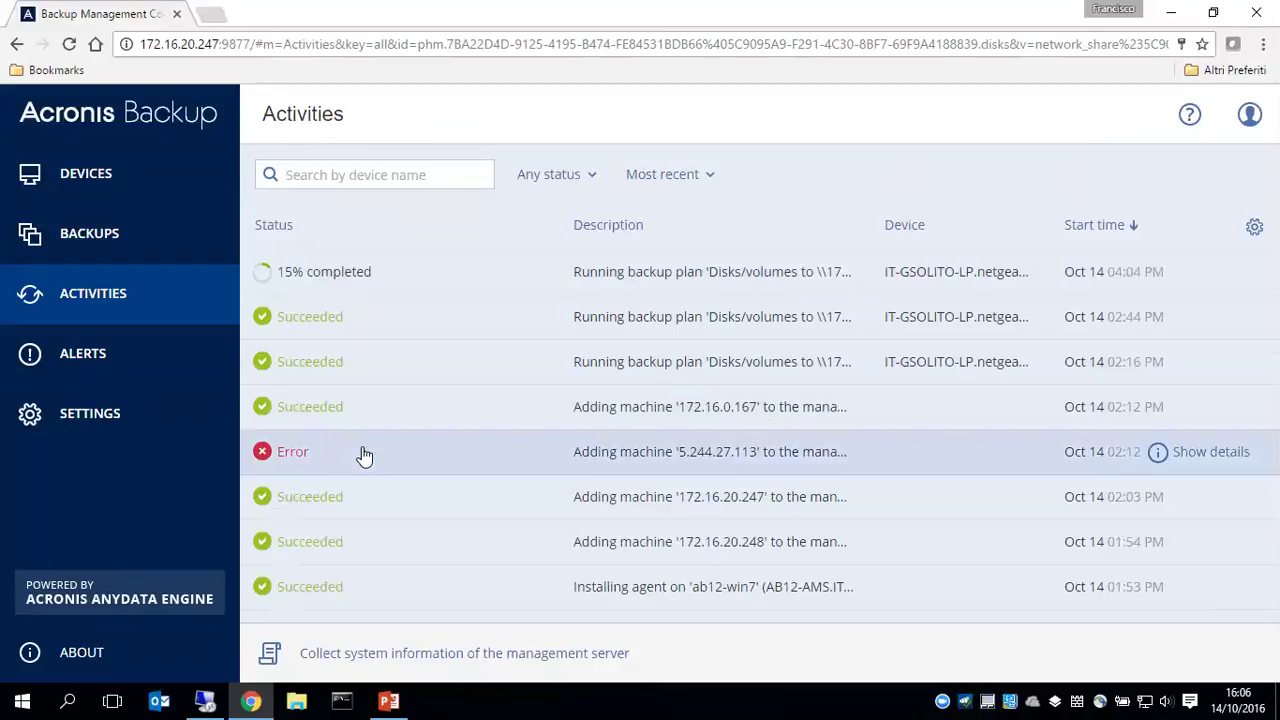
left_click(1220, 458)
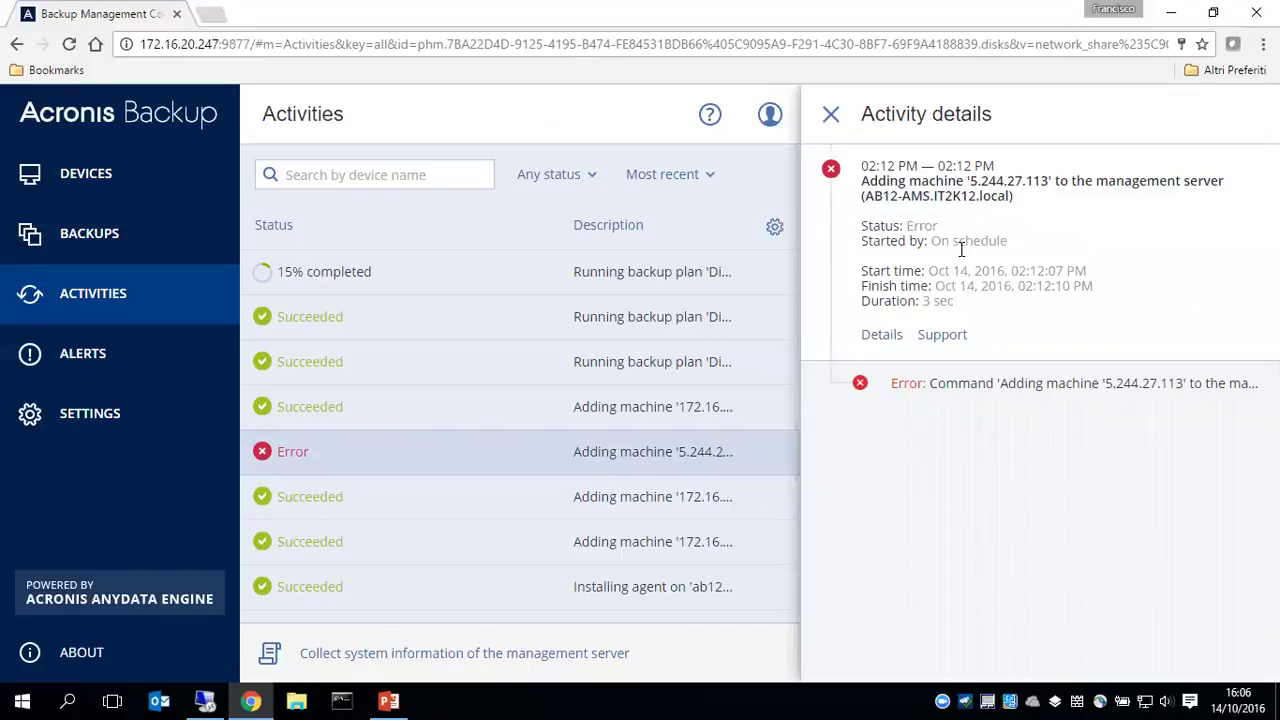
left_click(887, 337)
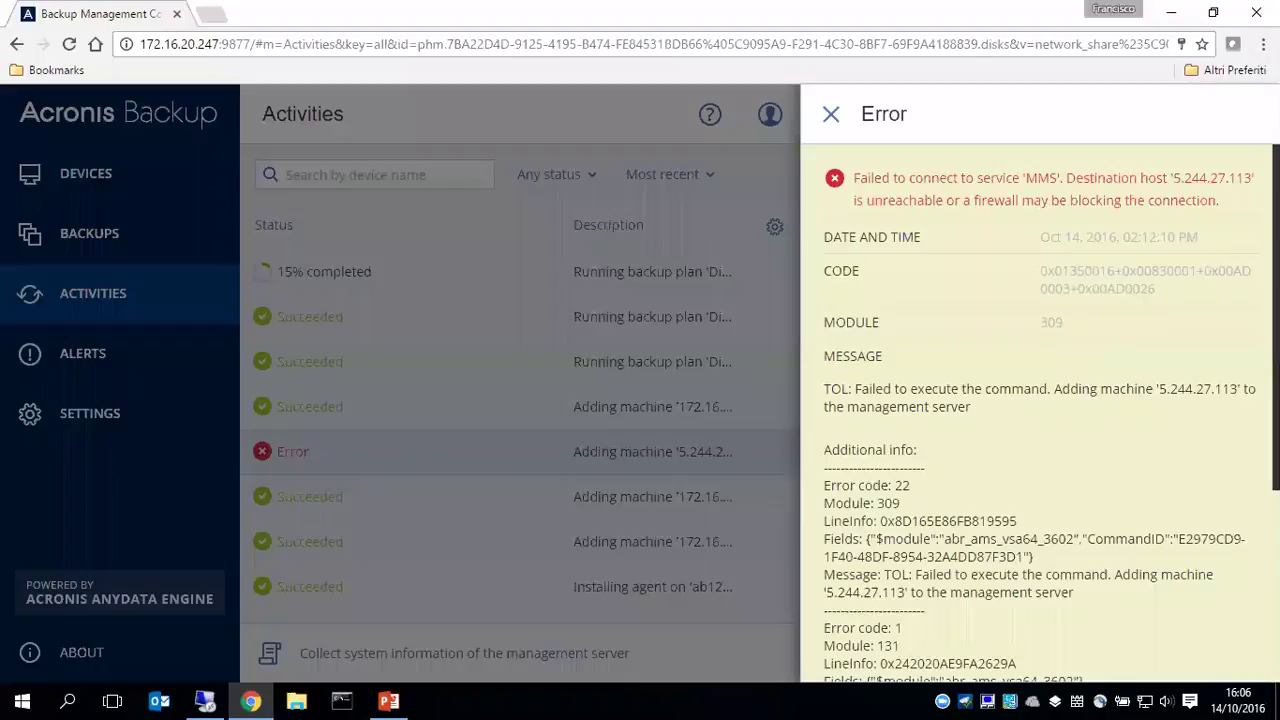
Close the error details, visit Support Central for the error, and close the activity details.
scroll(1136, 287, "down", 3)
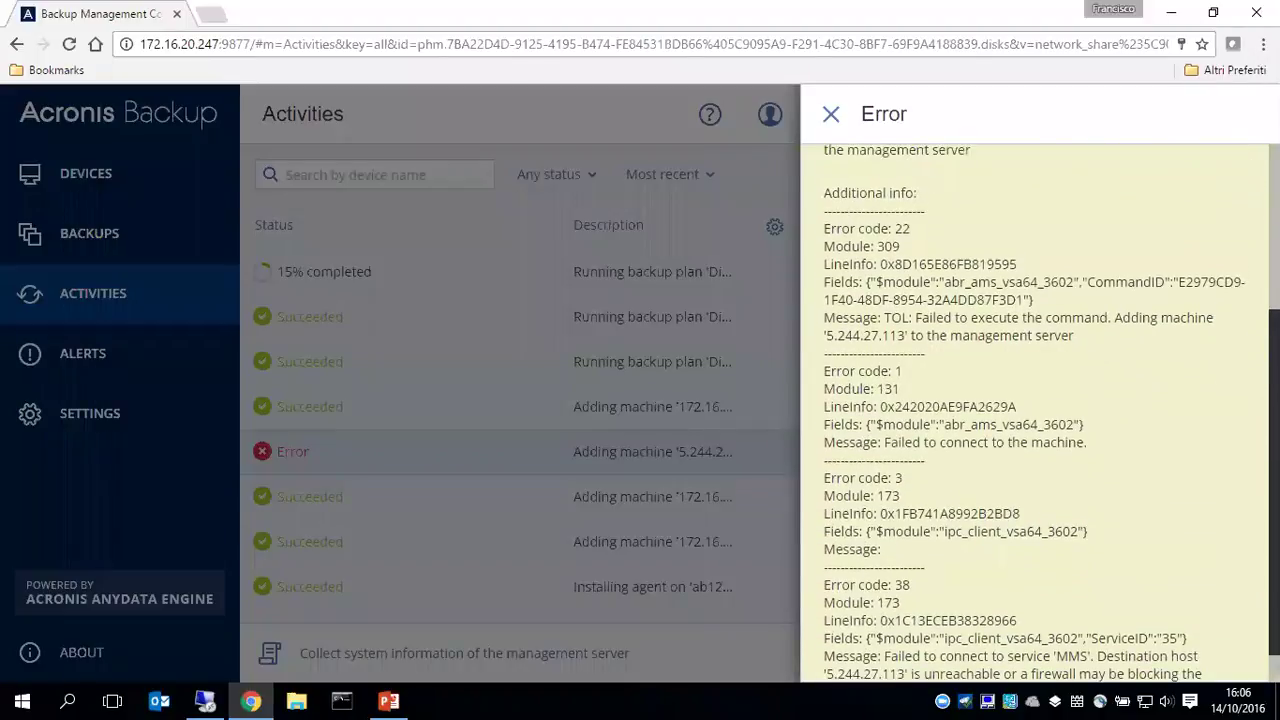
left_click(831, 115)
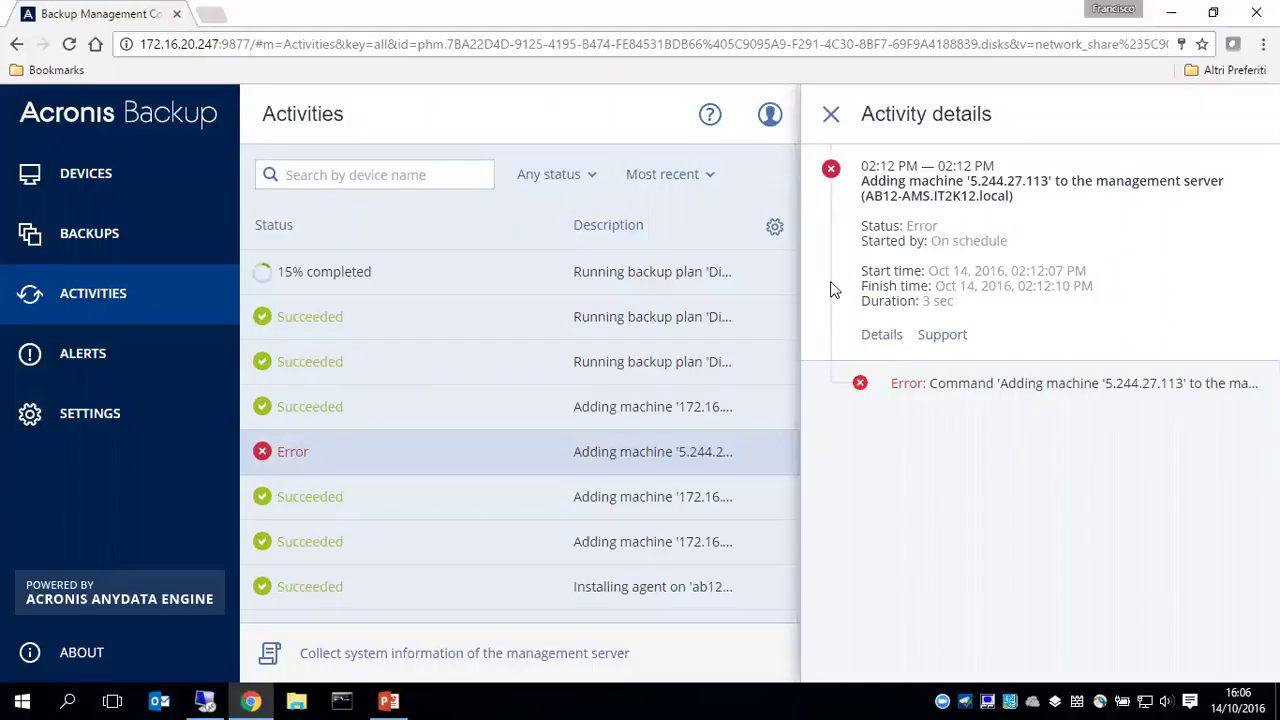
left_click(930, 336)
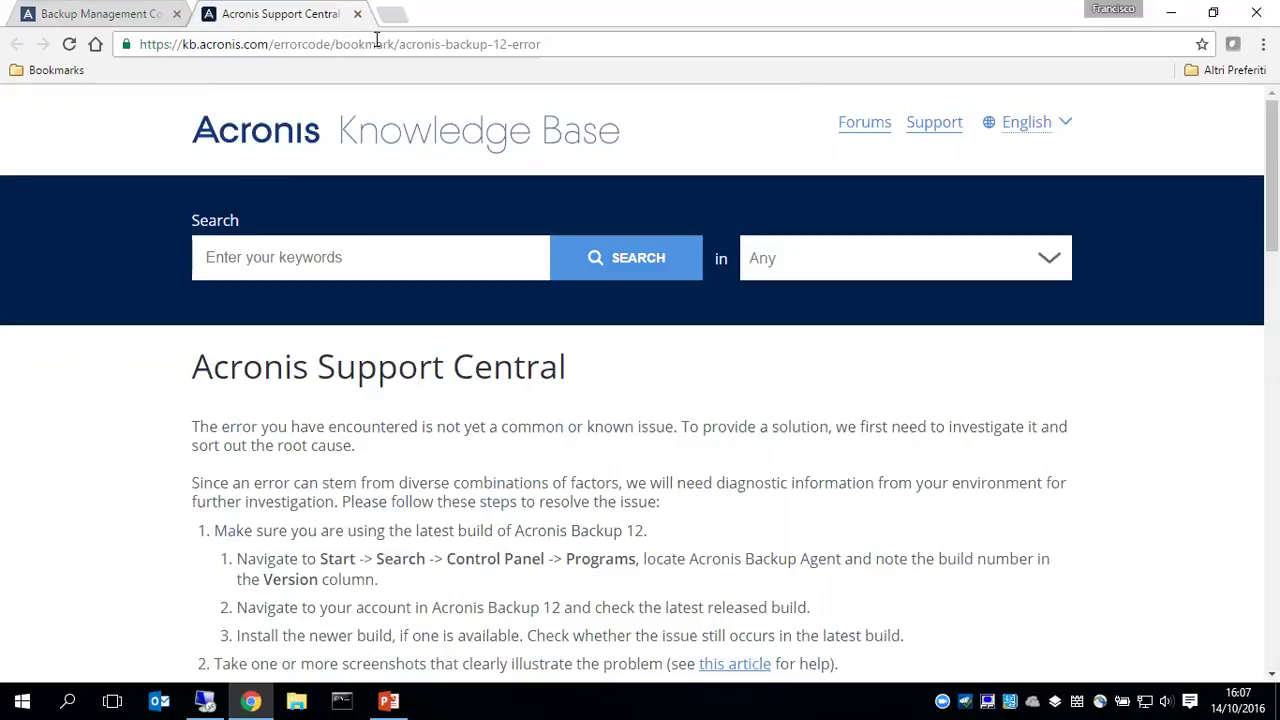
left_click(358, 14)
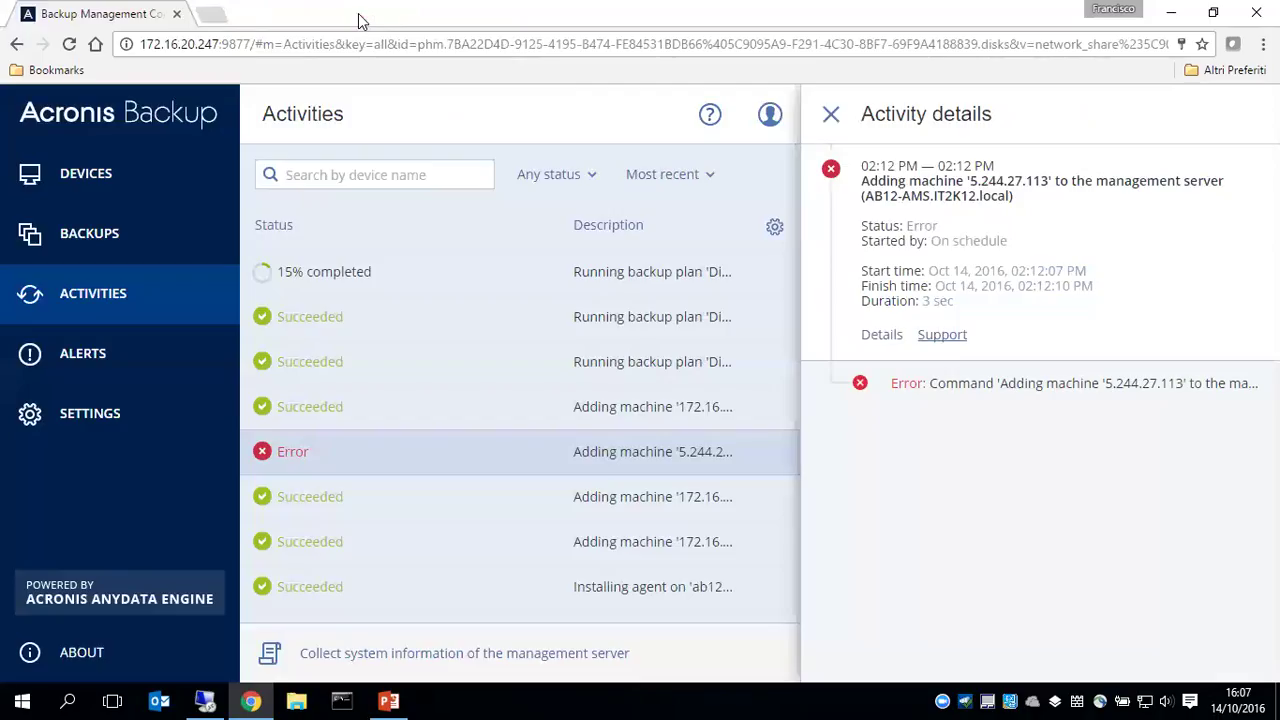
left_click(830, 115)
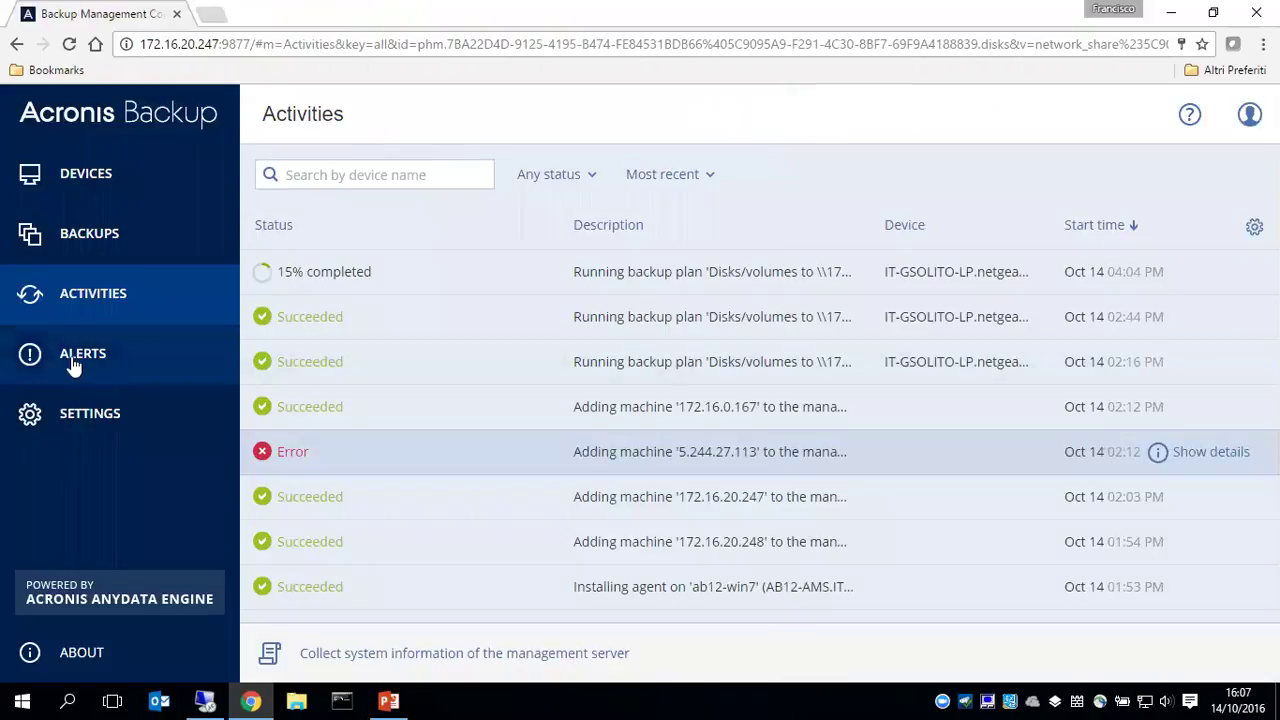
left_click(72, 363)
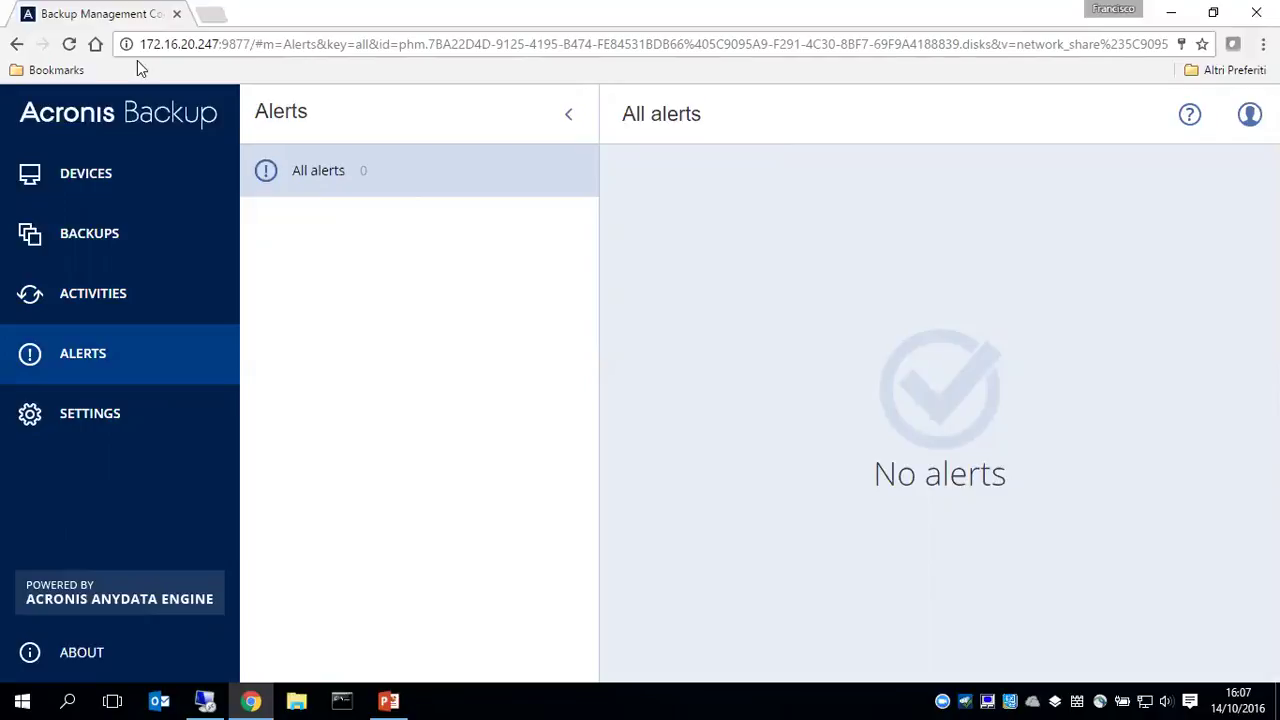
Open Settings to view the Agents list: three hosts, all on agent version 12.0 3602.
left_click(80, 402)
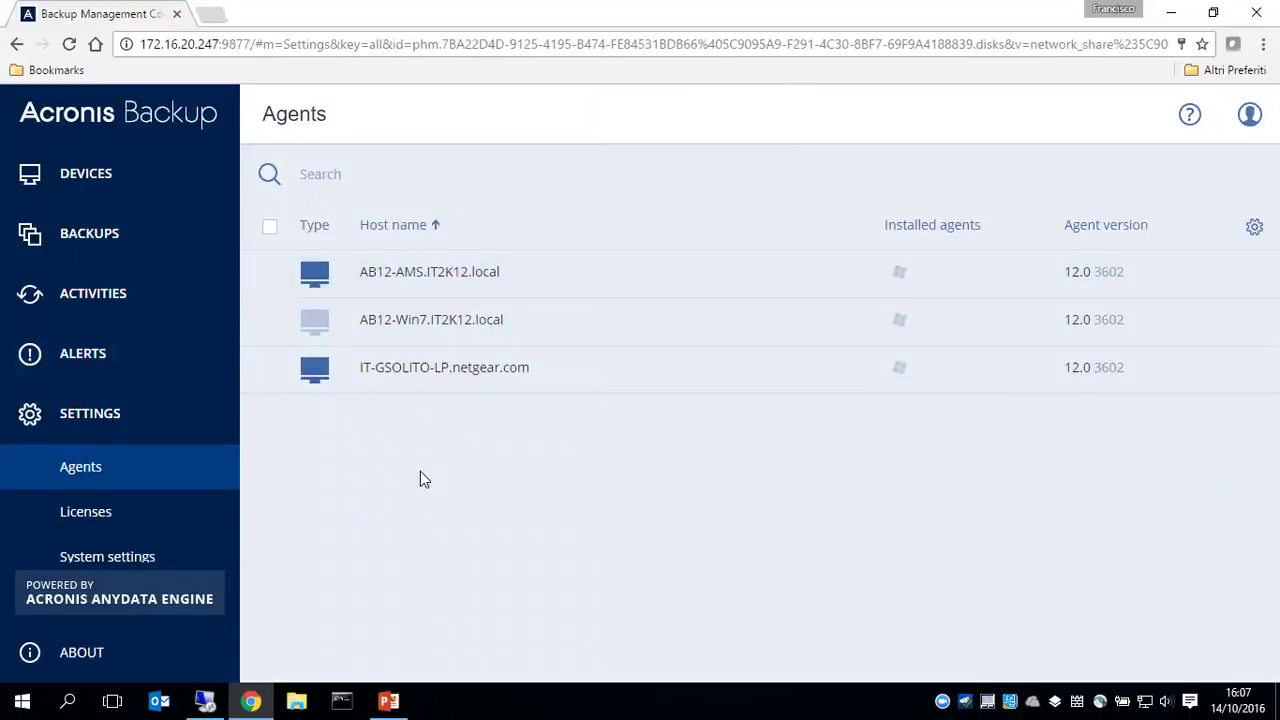
Inspect the AB12-Win7, AB12-AMS and IT-GSOLITO-LP agents, check license usage, then return to Activities.
left_click(316, 314)
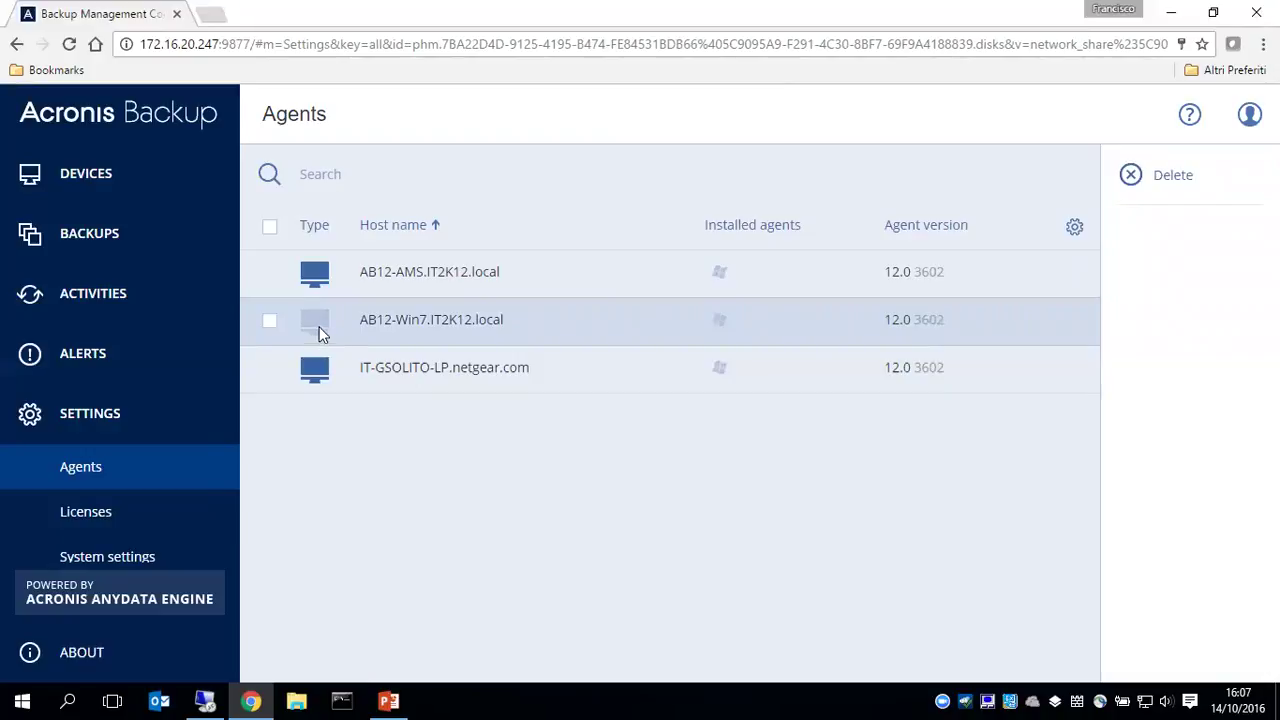
left_click(403, 289)
left_click(415, 372)
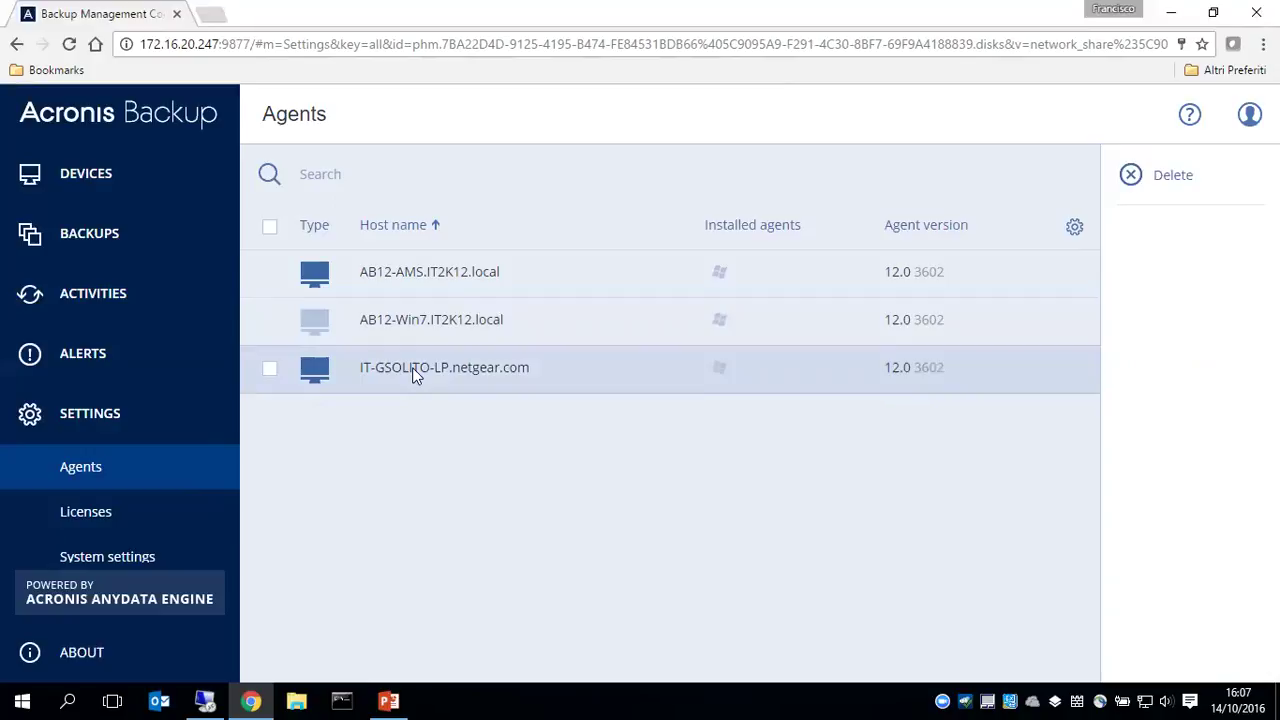
left_click(101, 514)
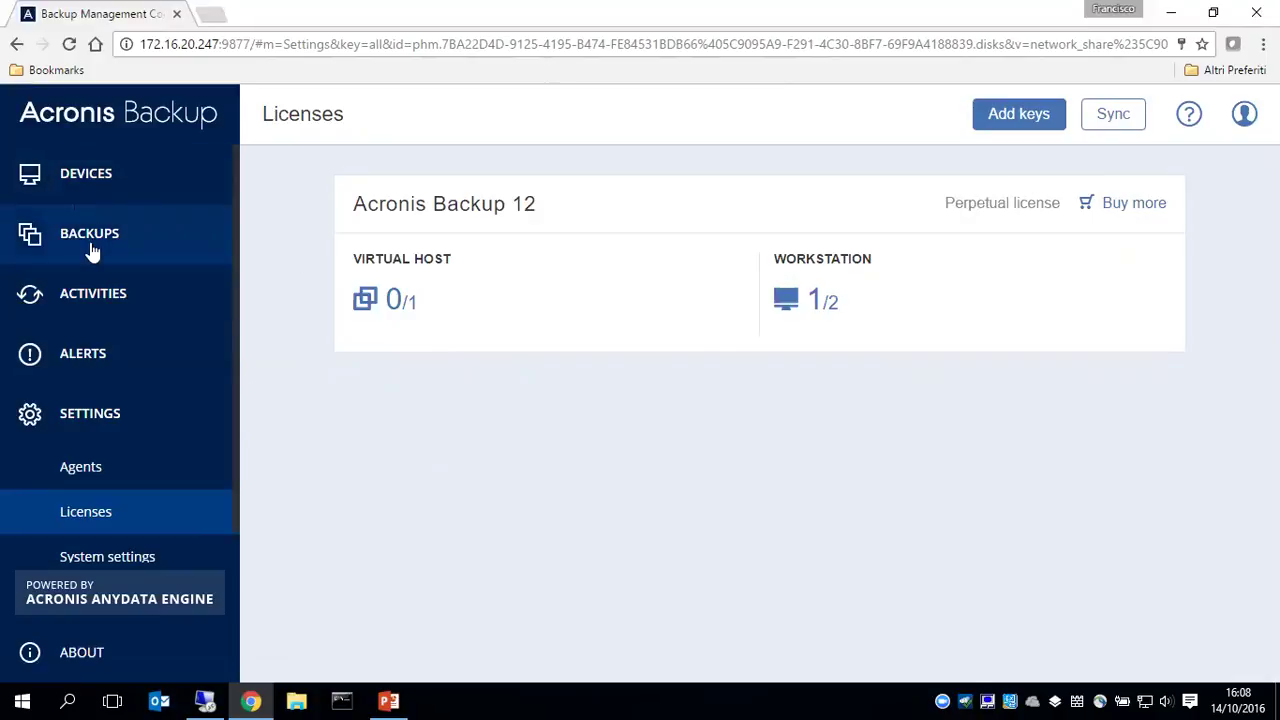
left_click(85, 311)
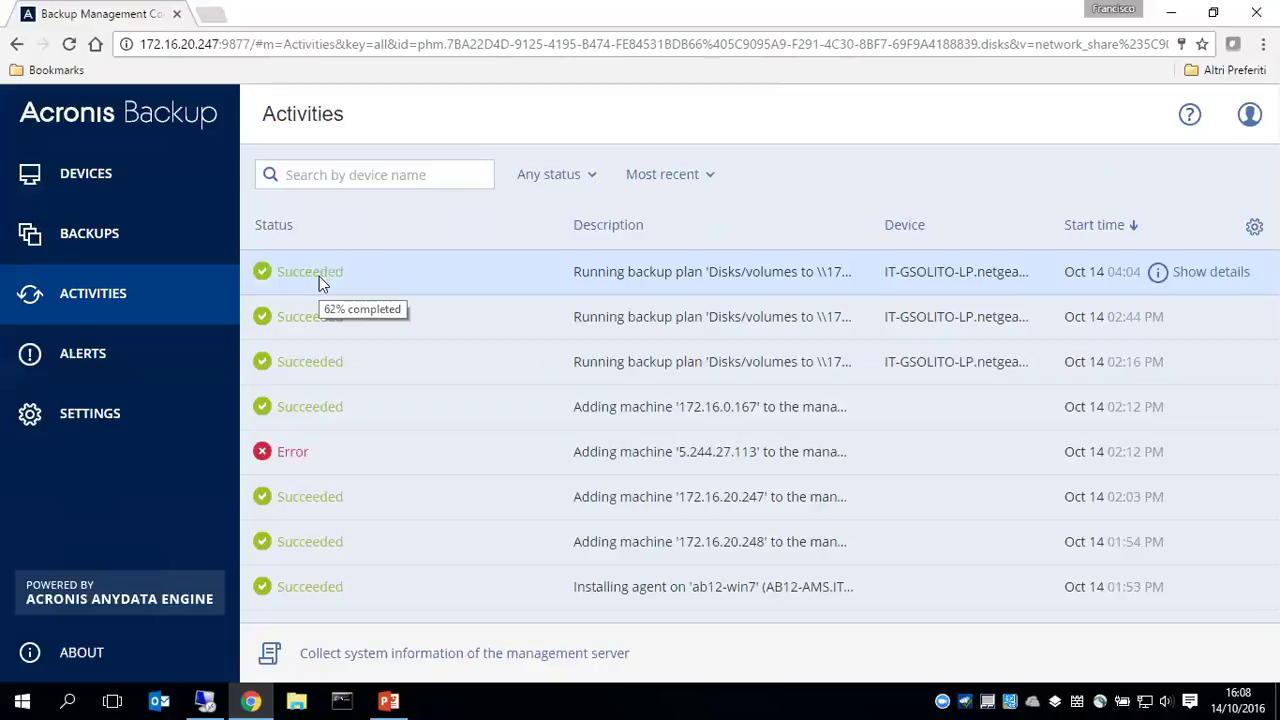
Check the latest backup run's 689 MB processed and 257 bytes saved, then go to Backups.
left_click(1220, 272)
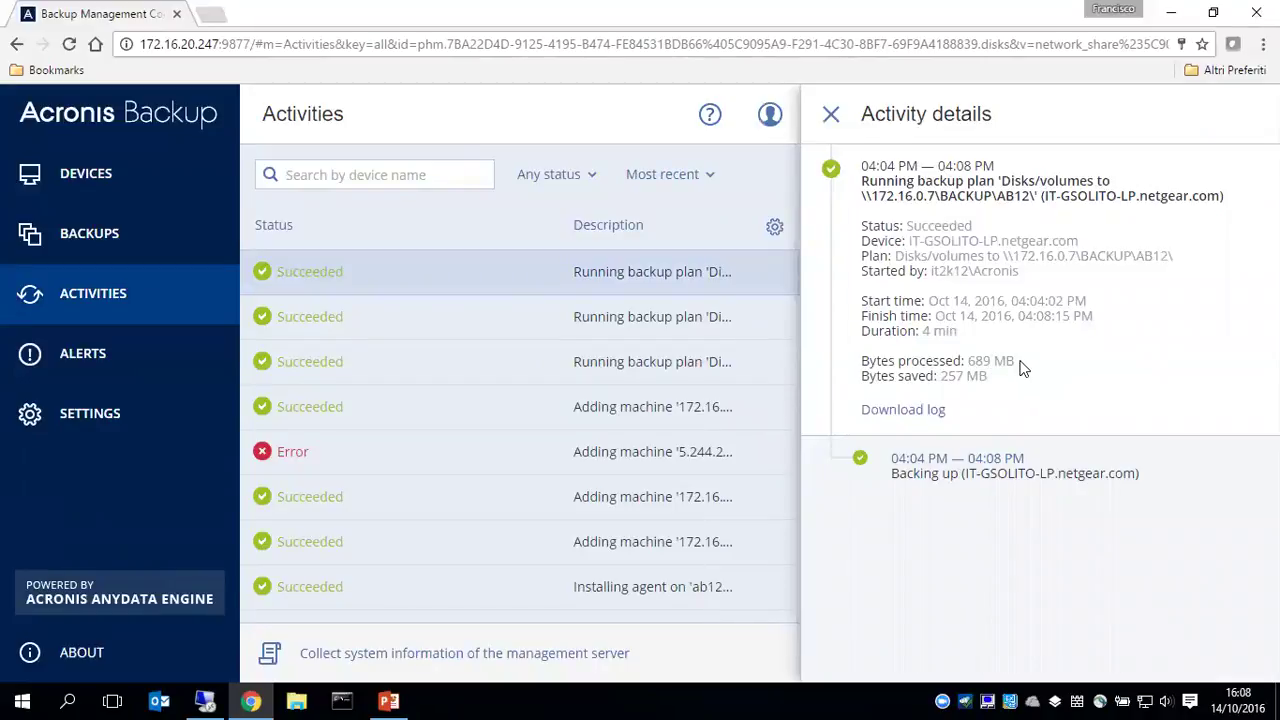
left_click_drag(1016, 359, 969, 361)
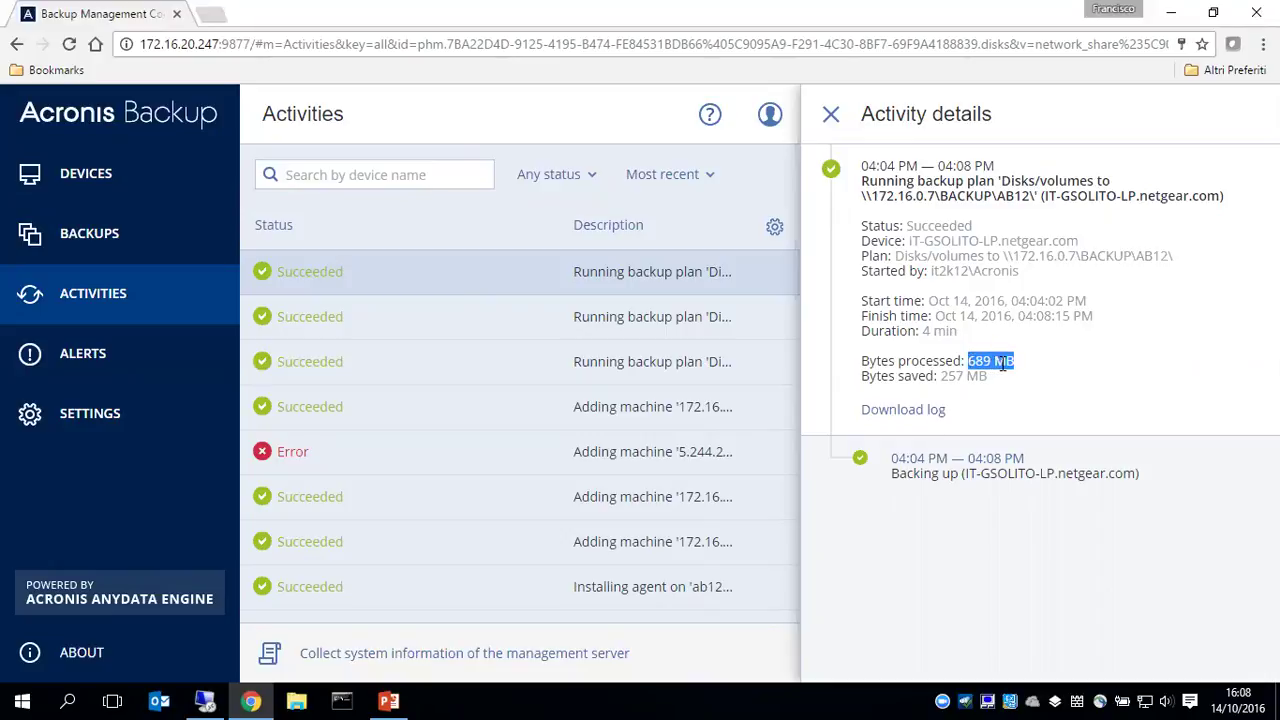
left_click_drag(941, 376, 966, 376)
left_click(831, 117)
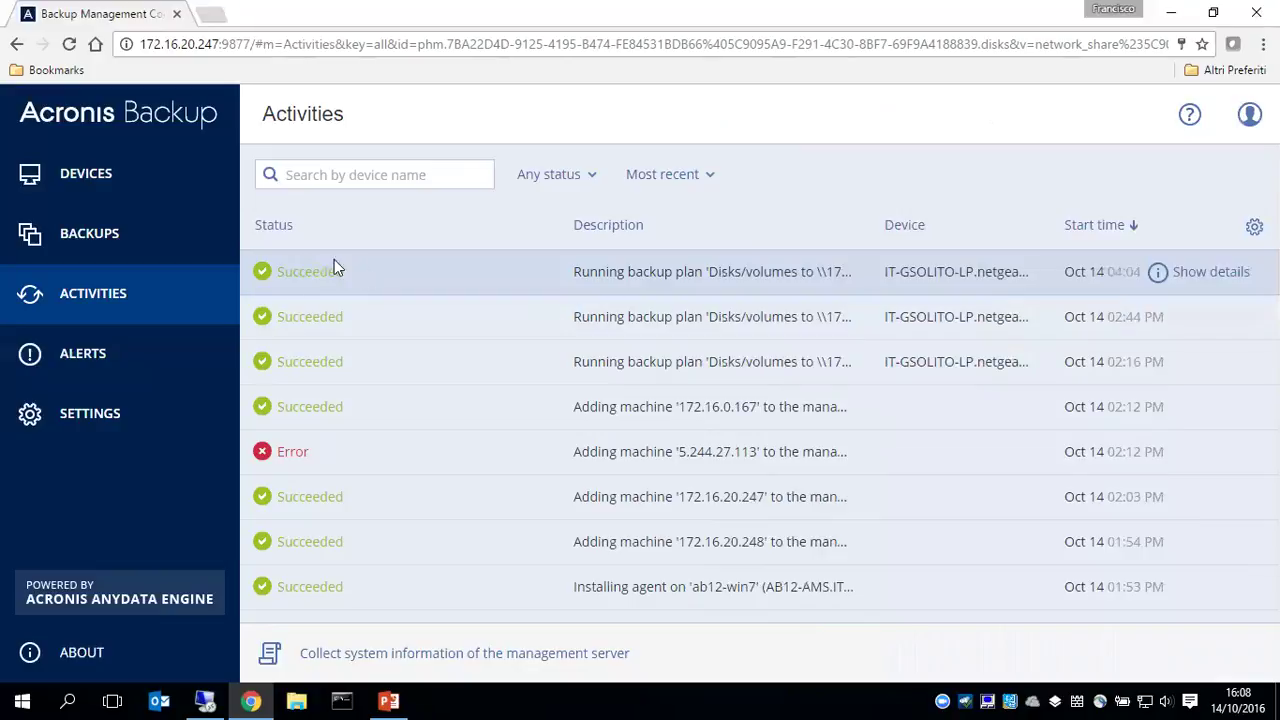
left_click(62, 255)
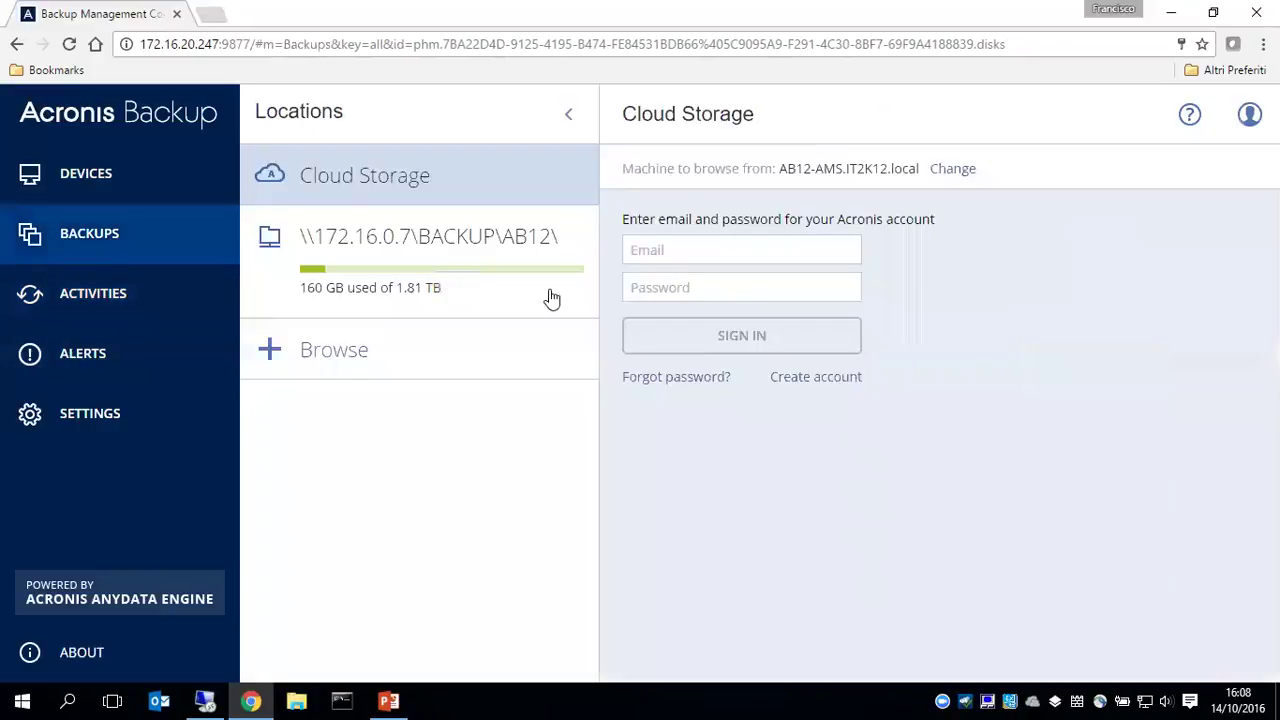
left_click(460, 262)
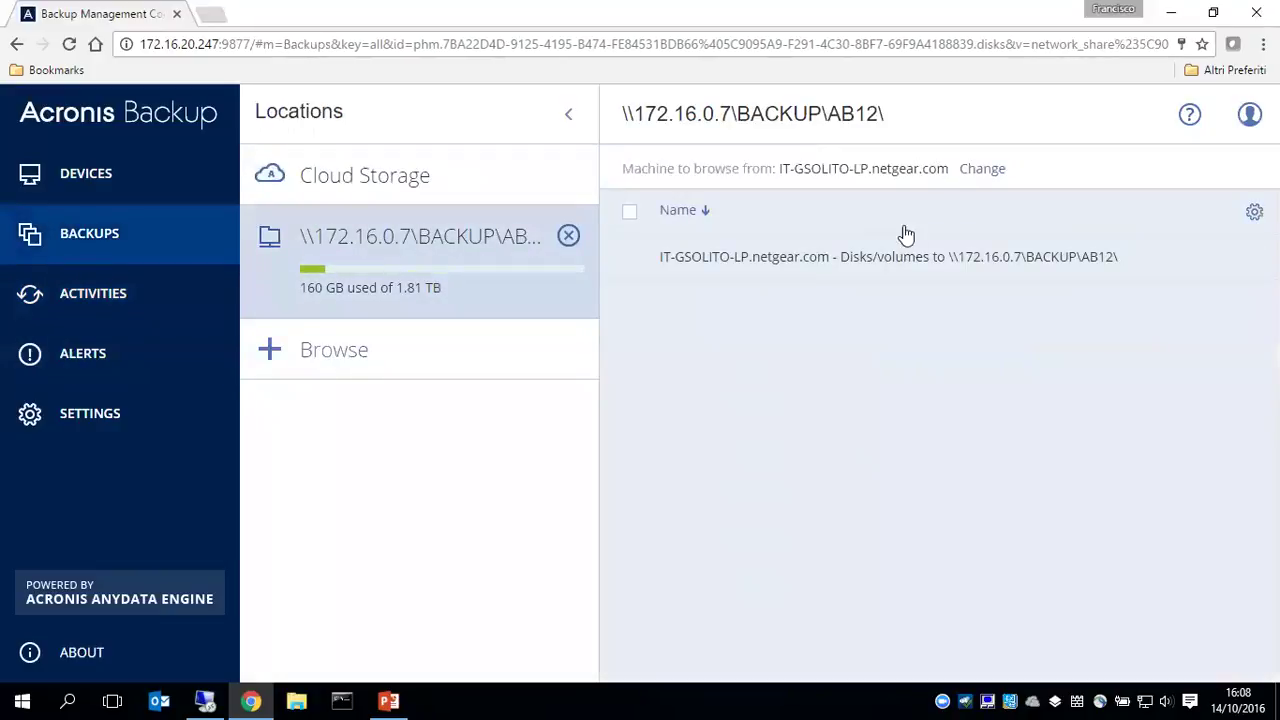
left_click(913, 258)
left_click(1166, 218)
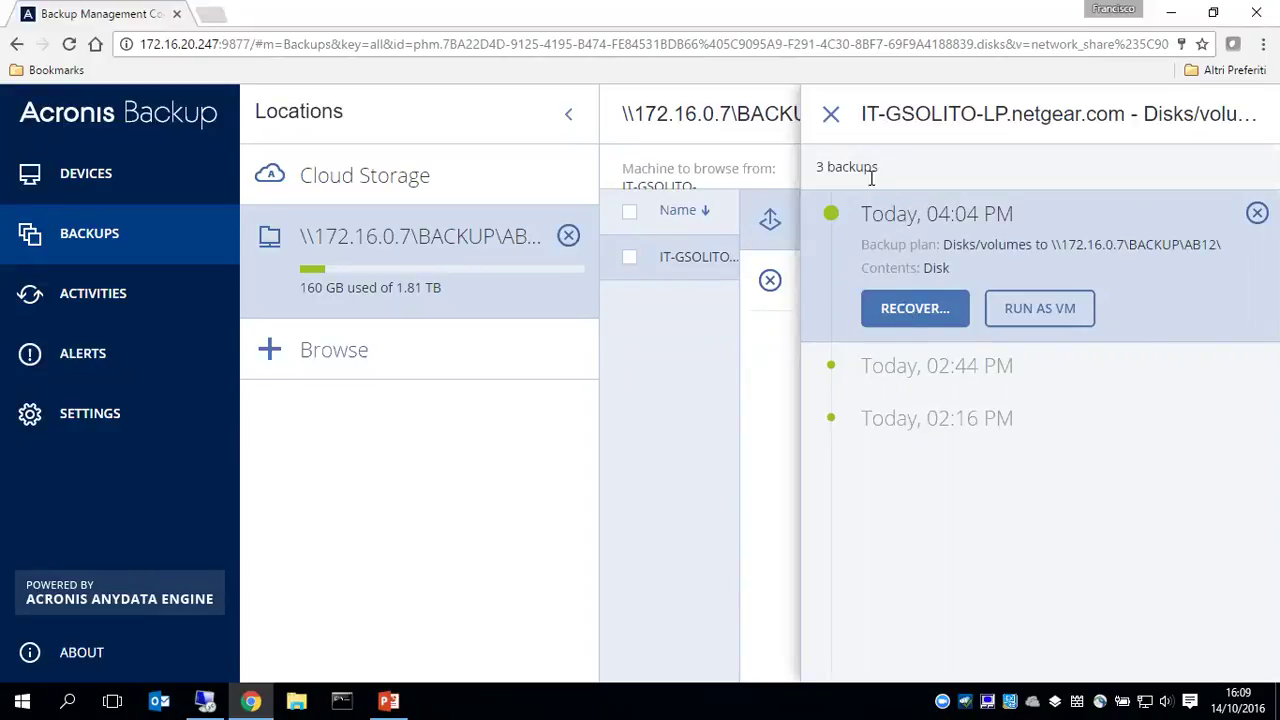
left_click(830, 114)
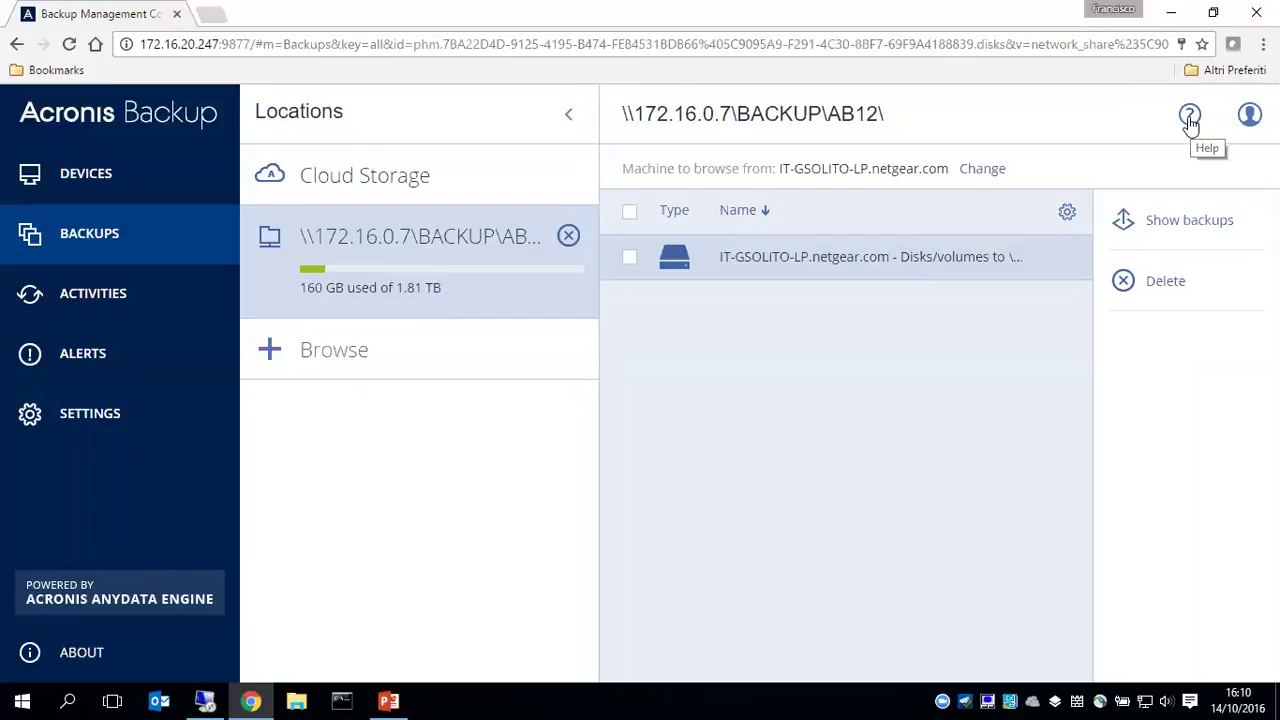
left_click(1190, 117)
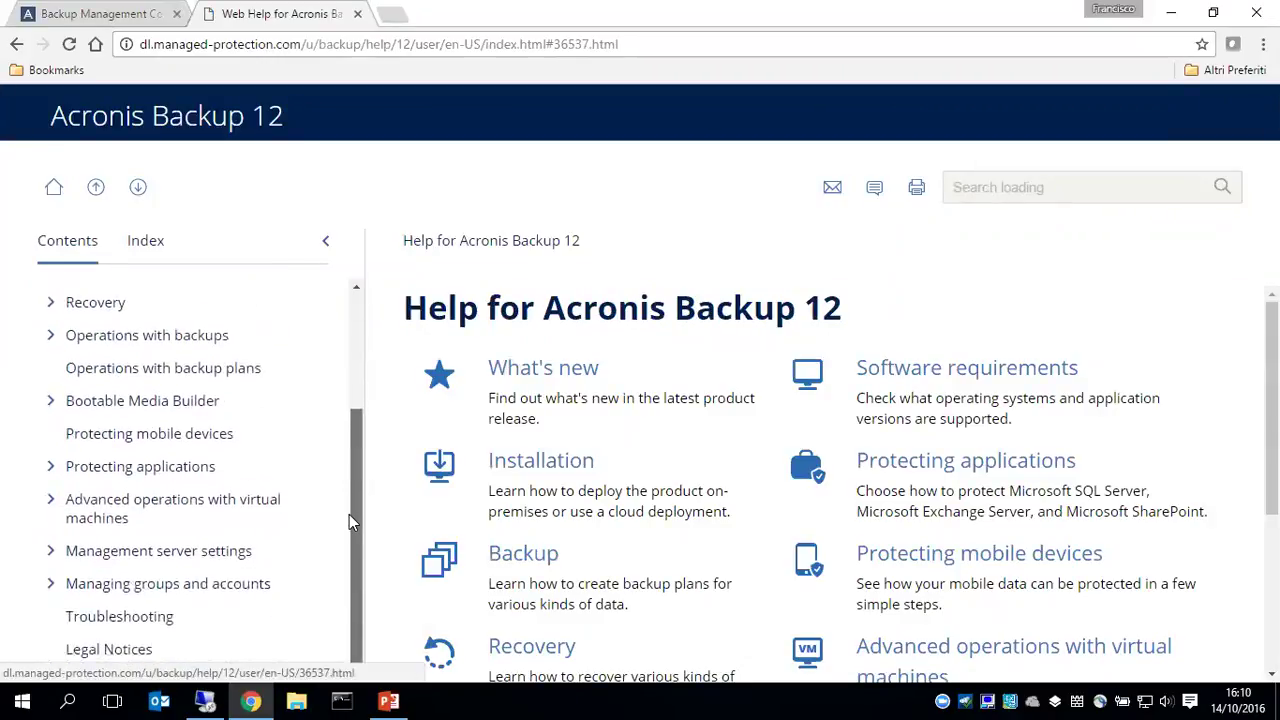
left_click_drag(358, 373, 349, 514)
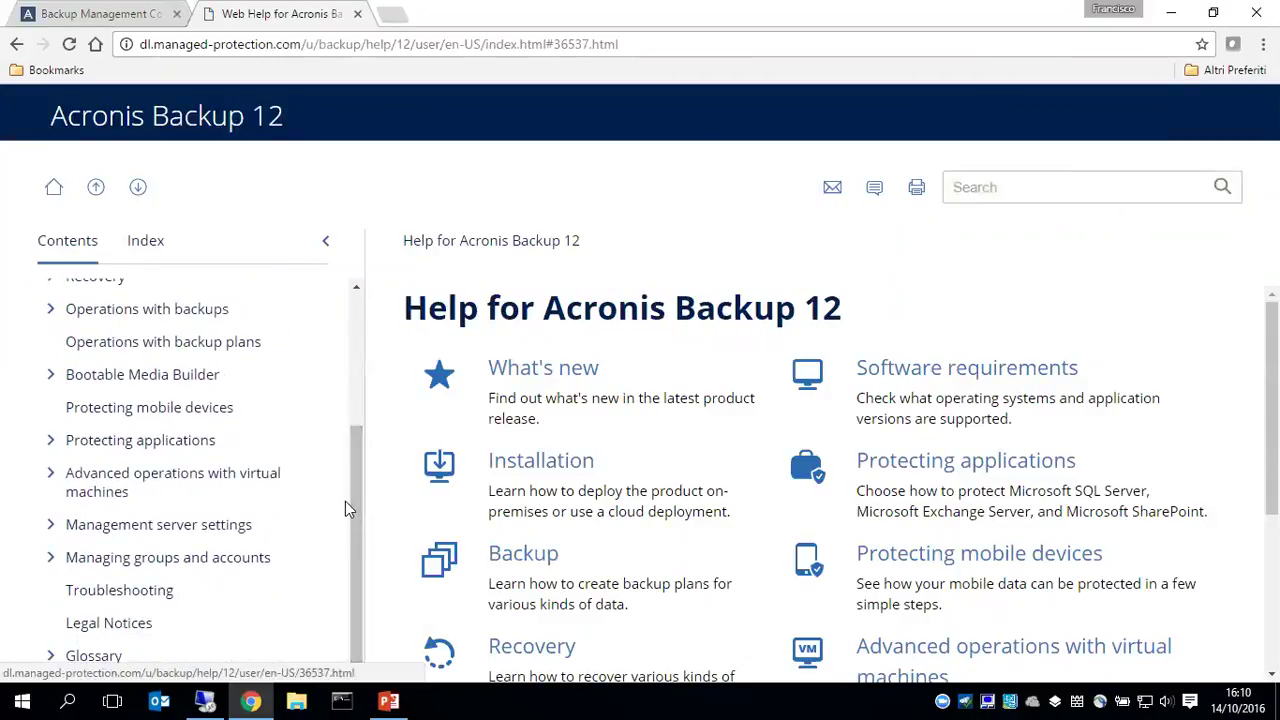
left_click_drag(360, 480, 340, 285)
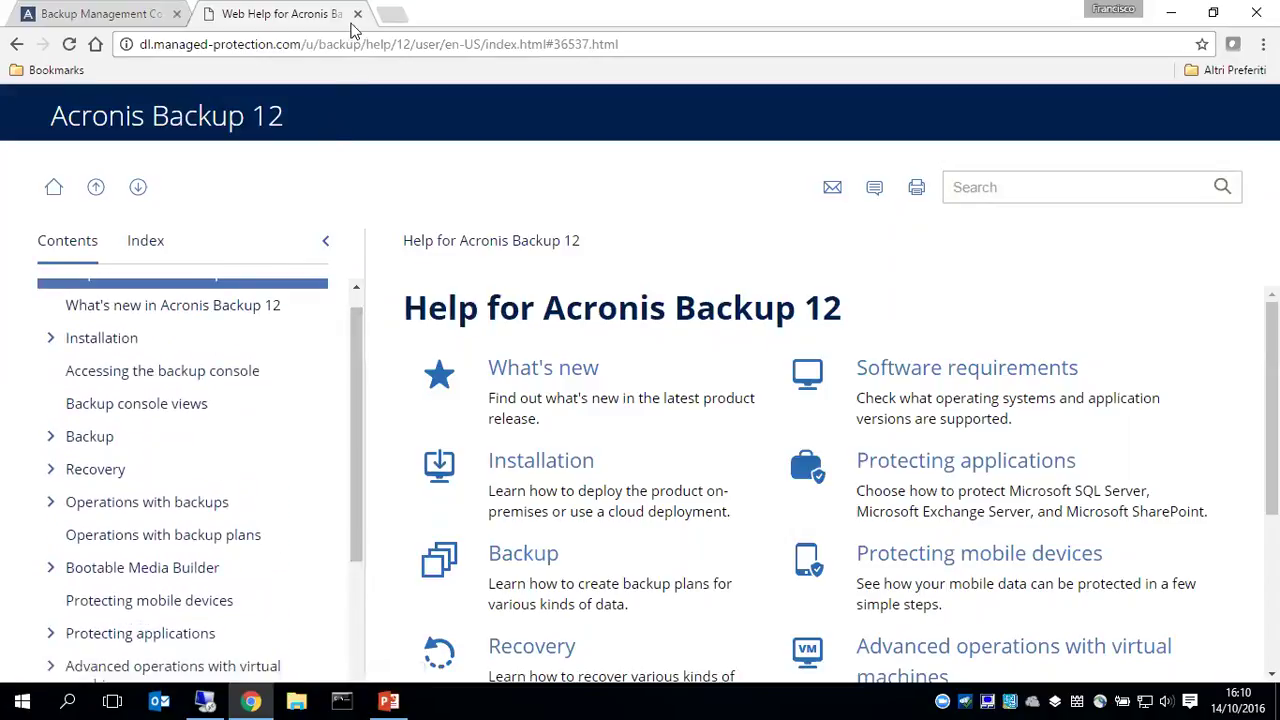
left_click(357, 14)
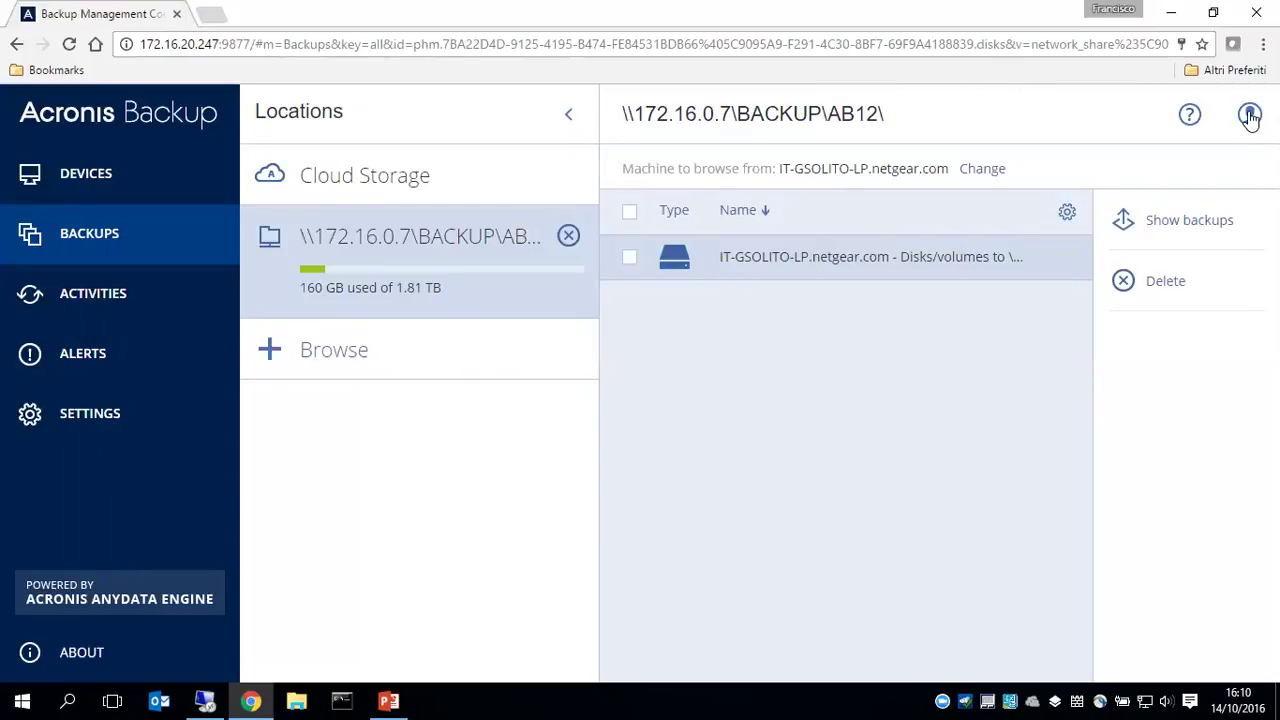
Pick Italiano from the account menu's Change language list.
left_click(1250, 115)
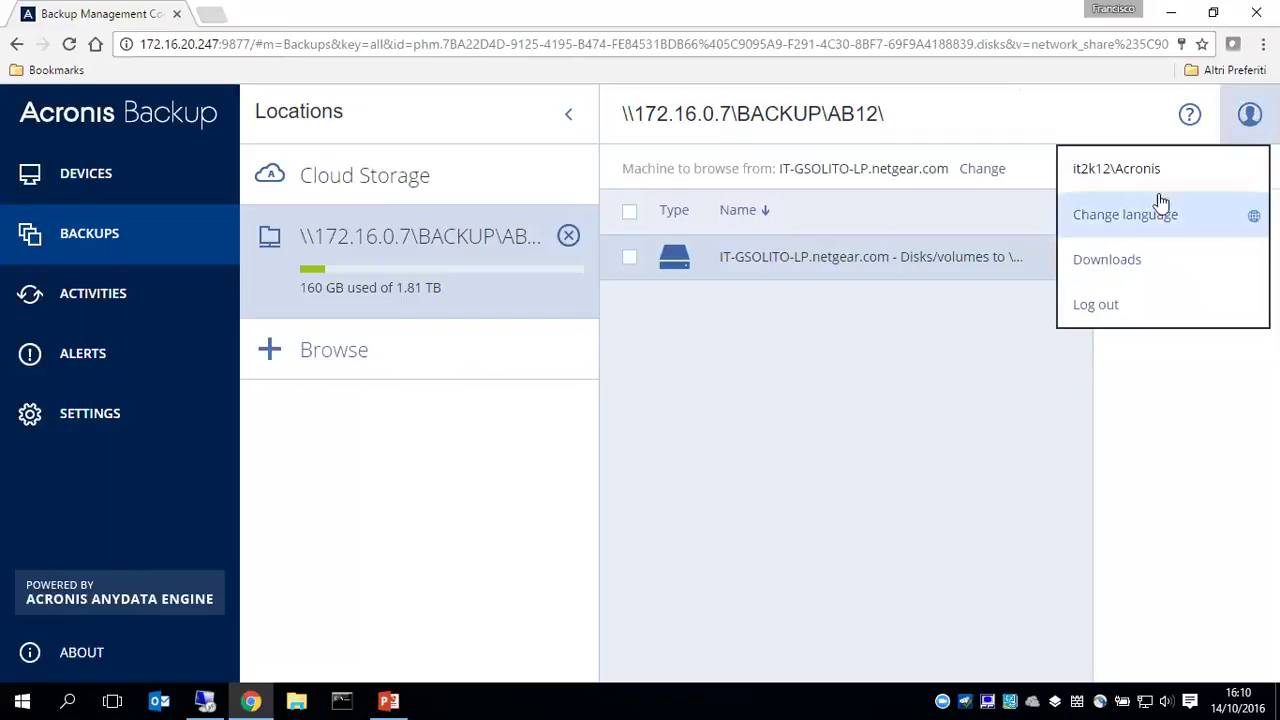
left_click(1126, 228)
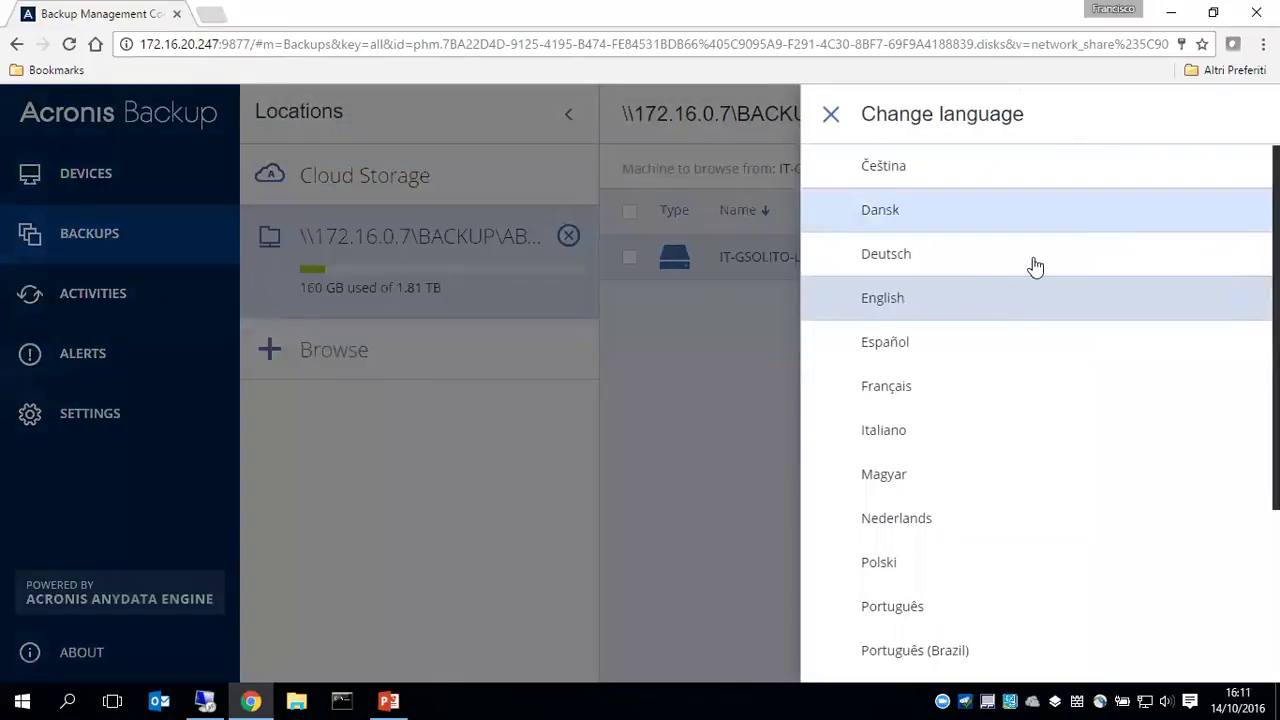
left_click(883, 433)
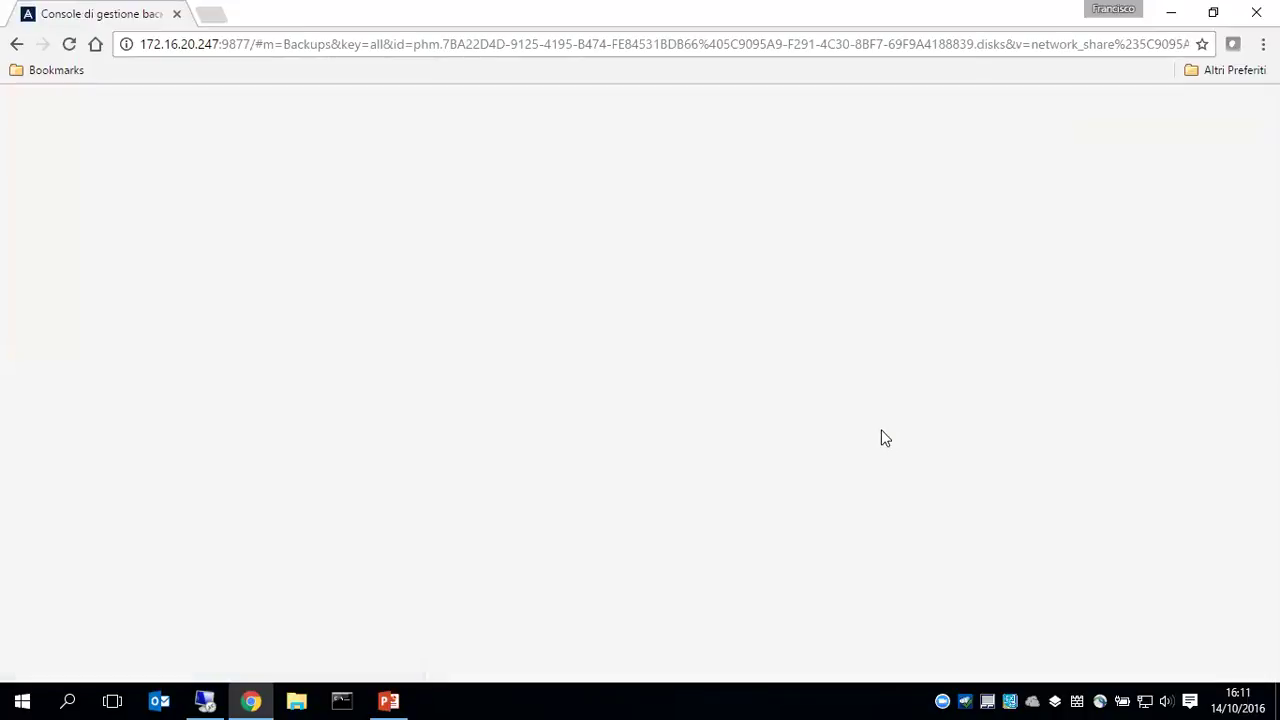
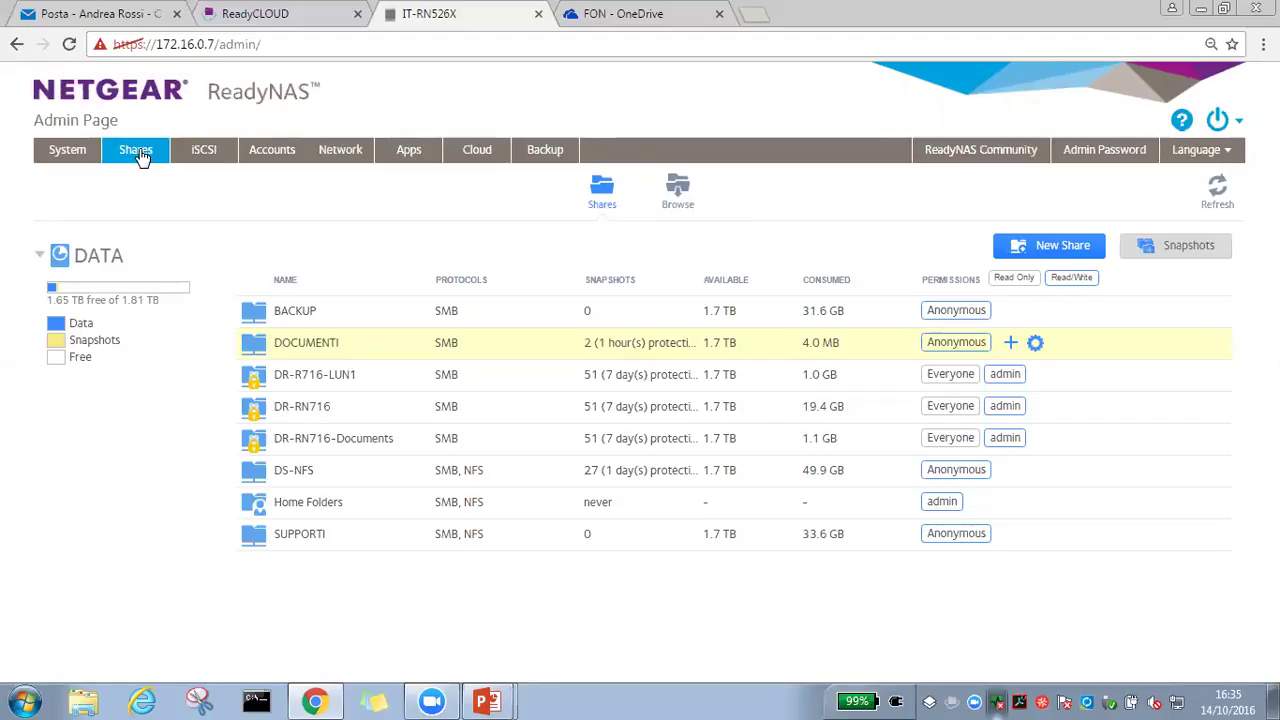
Browse the BACKUP share's AB12 folder and the DOCUMENTI share files, then bring up ReadyCLOUD sign-in.
double_click(262, 323)
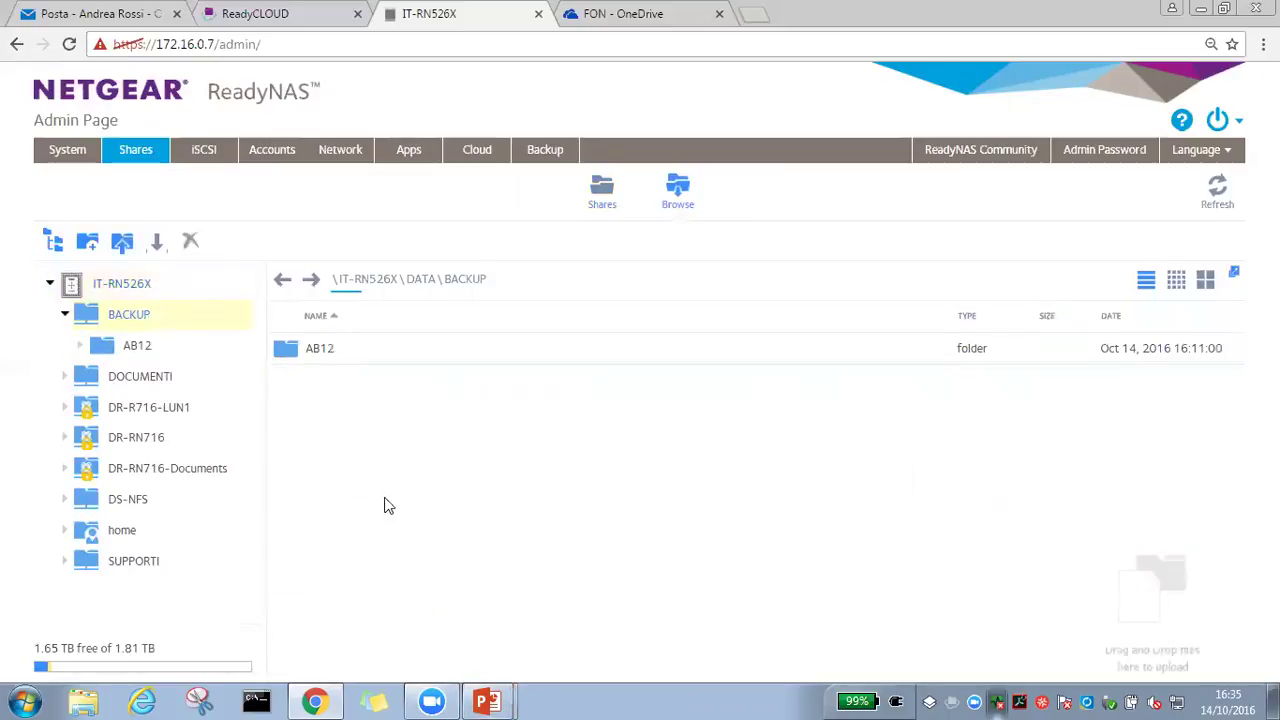
double_click(287, 356)
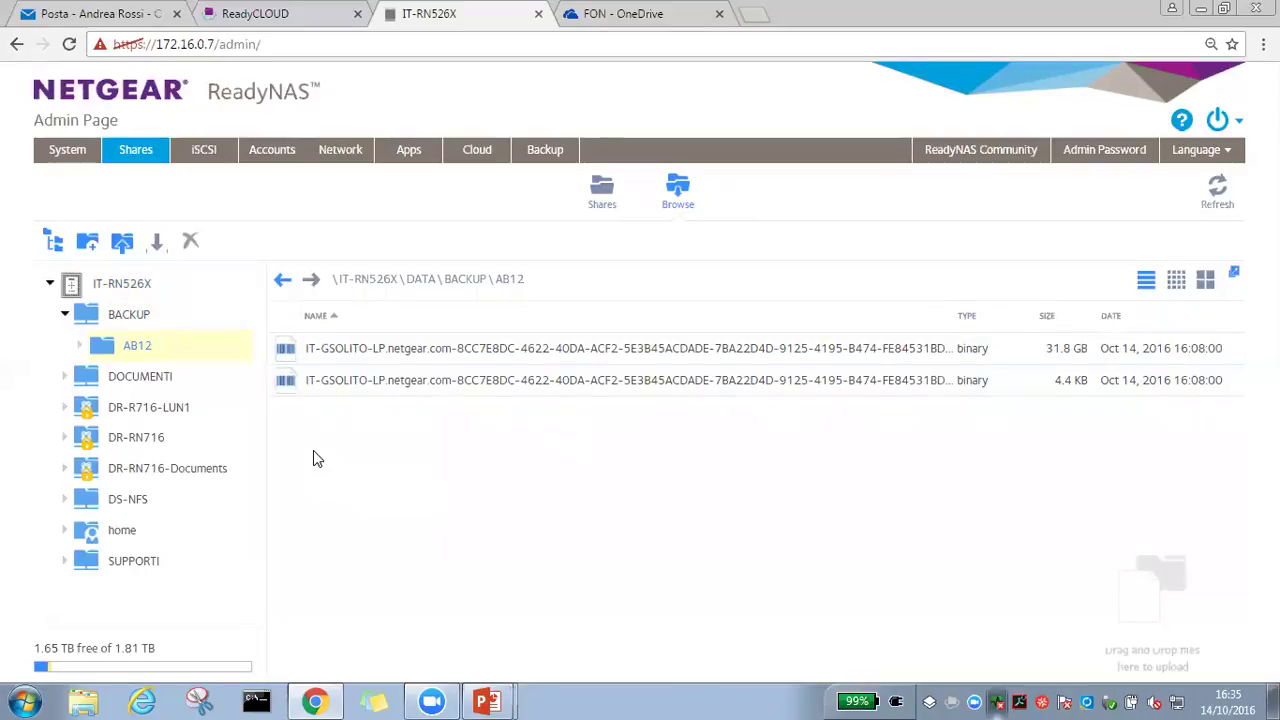
left_click(282, 280)
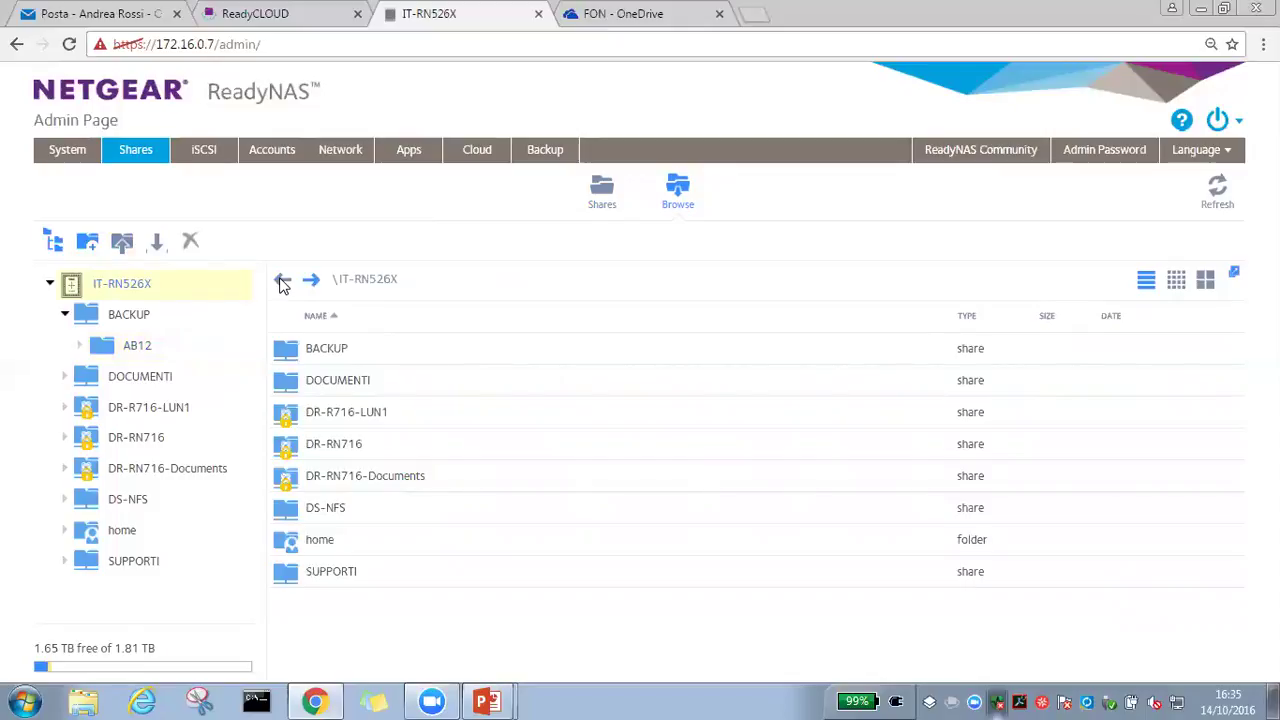
left_click(148, 380)
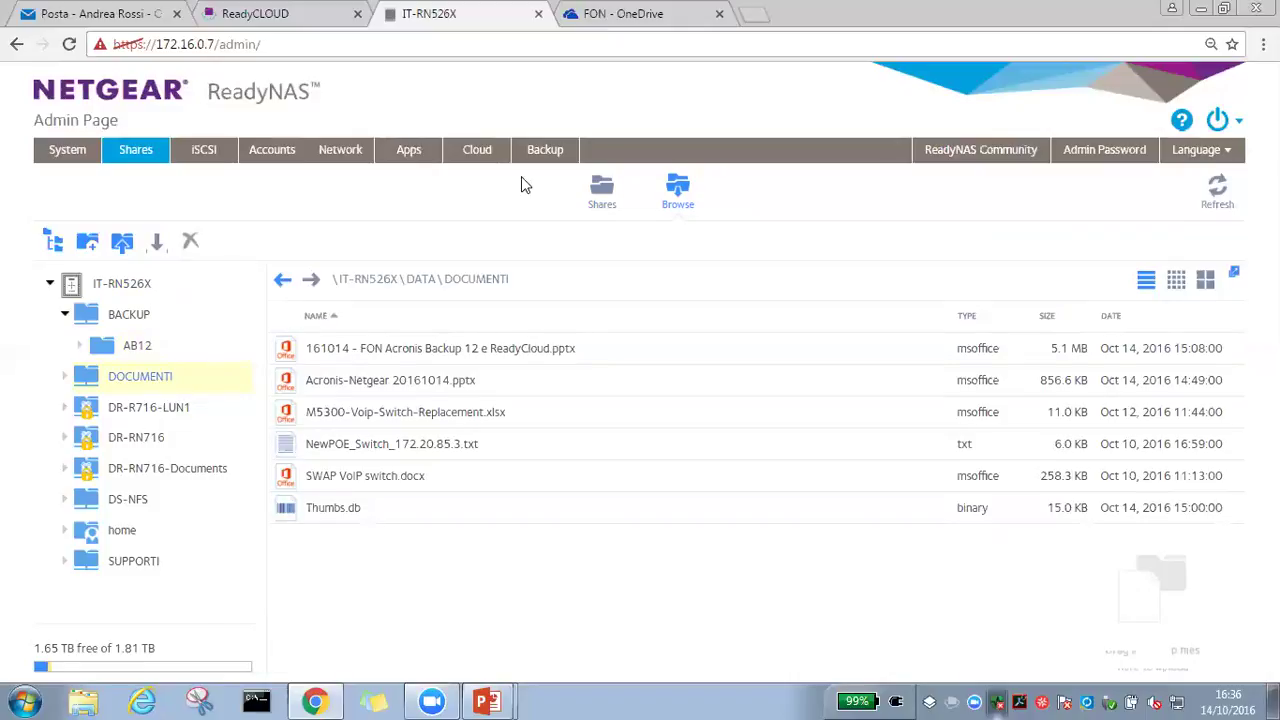
left_click(303, 12)
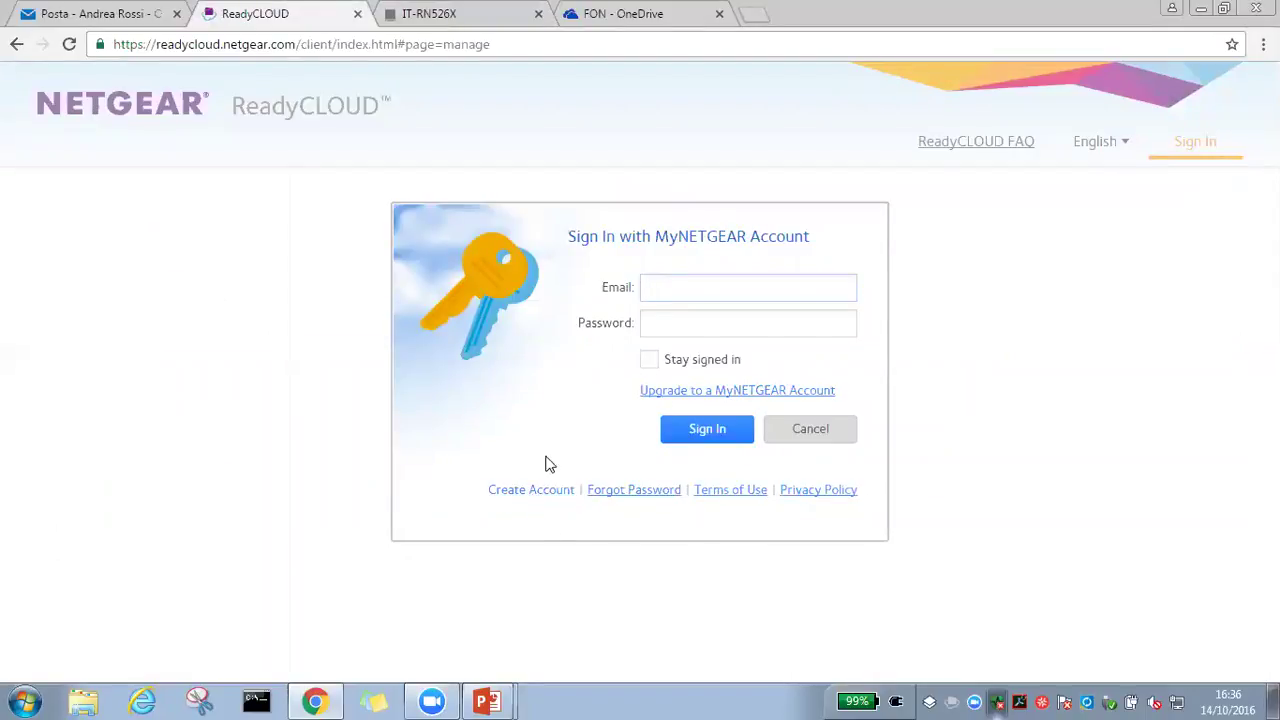
Sign in to the ReadyCLOUD portal with the MyNETGEAR account e-mail and password.
left_click(675, 287)
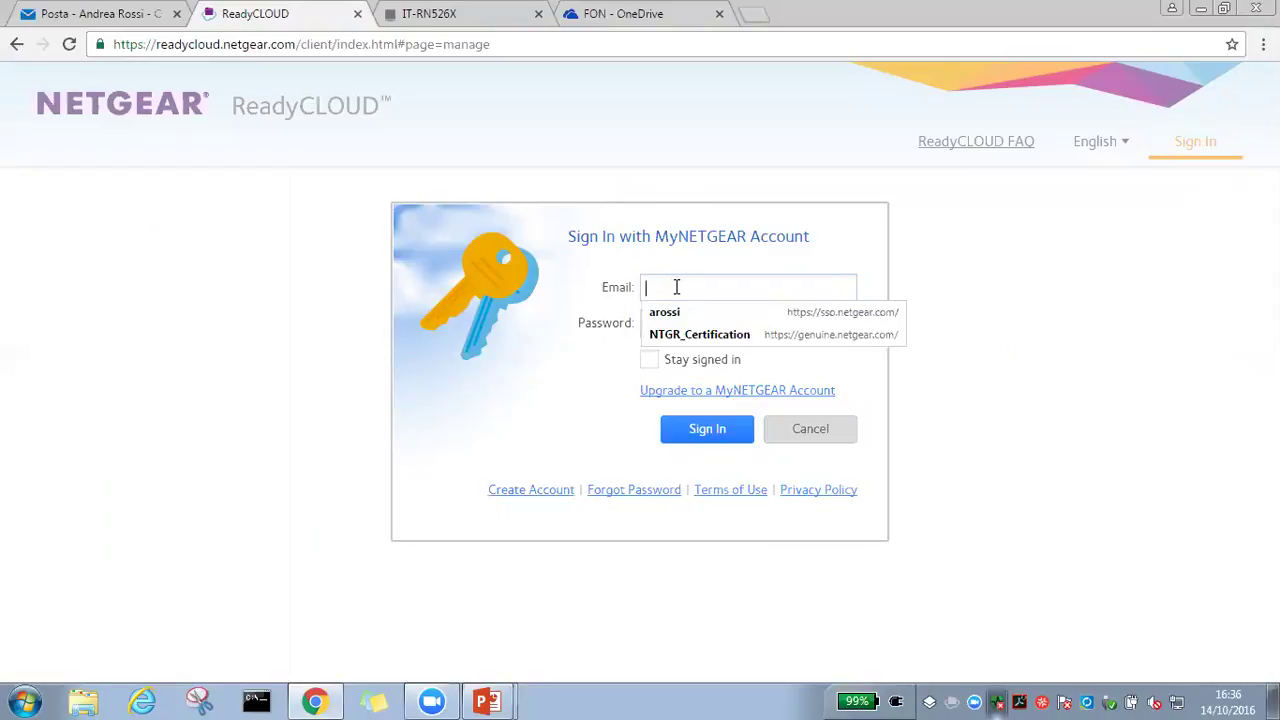
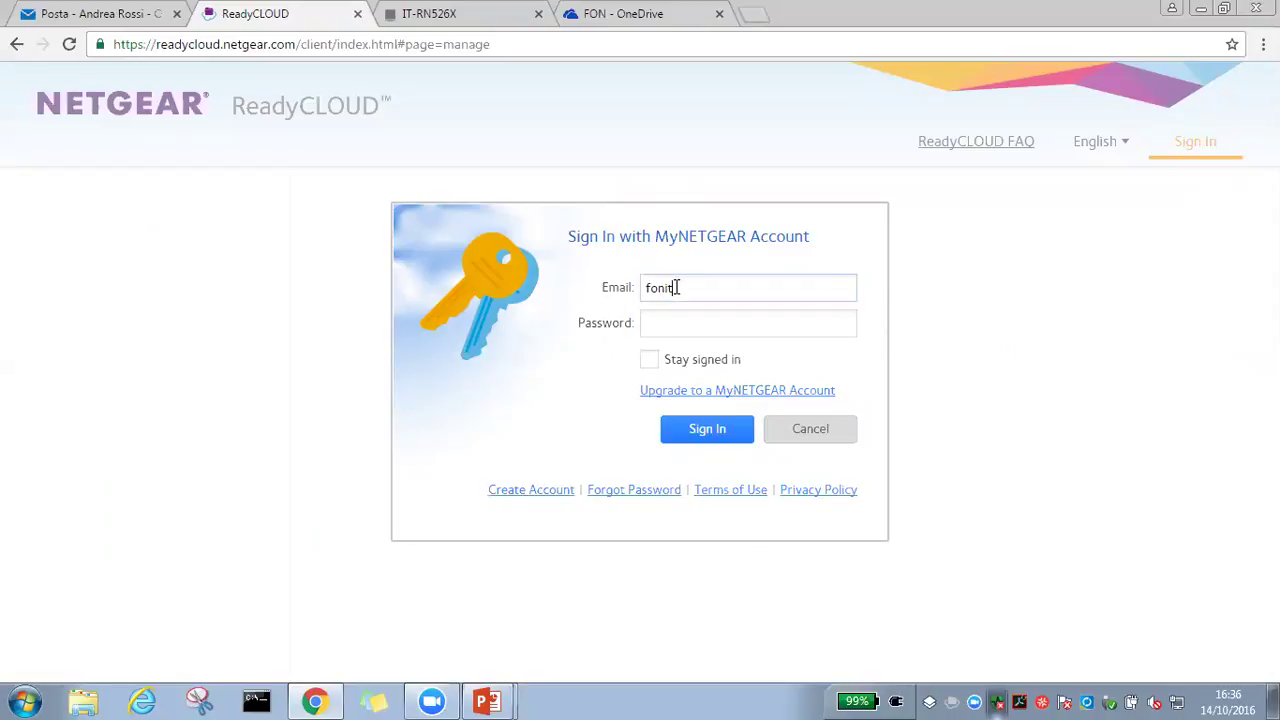
left_click(755, 315)
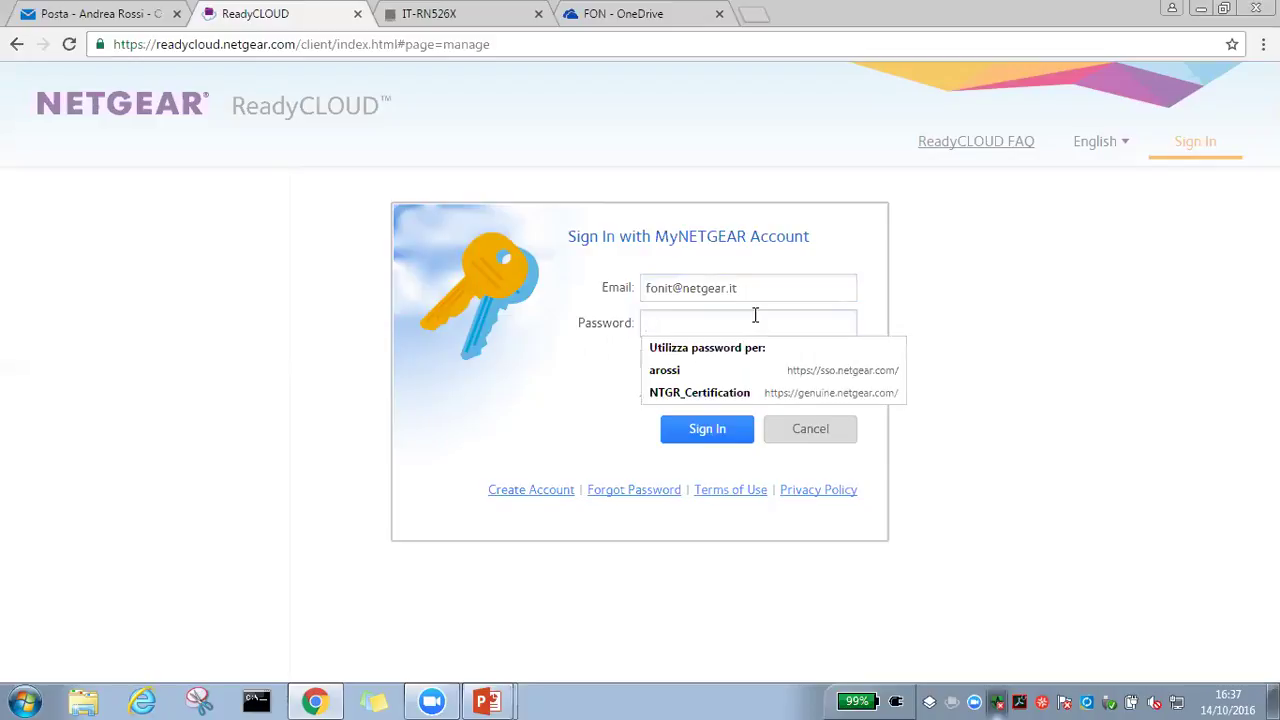
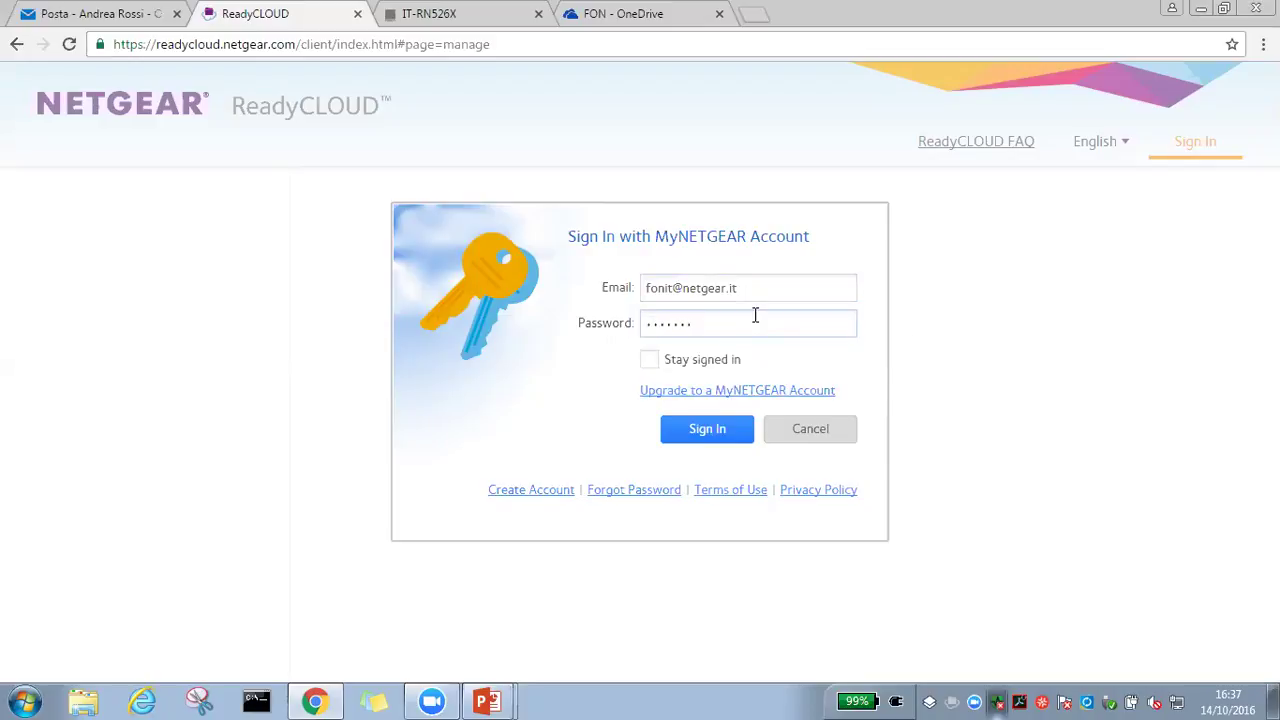
left_click(720, 435)
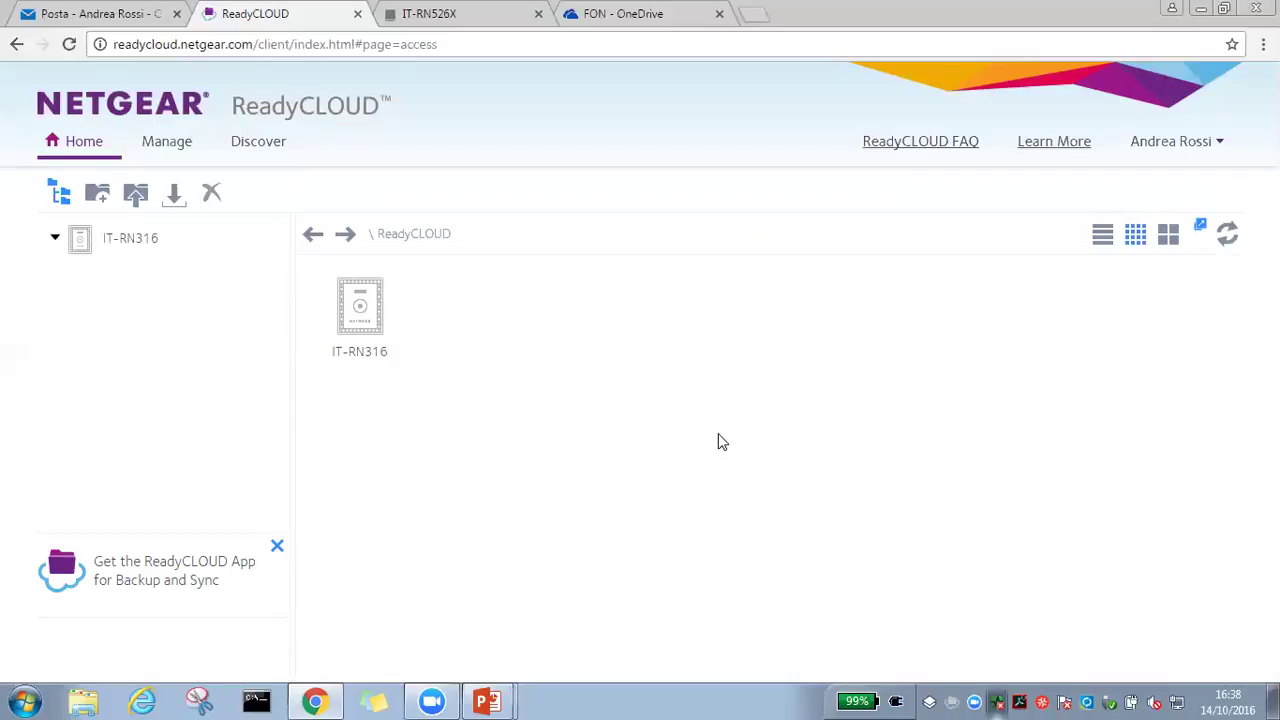
left_click(443, 14)
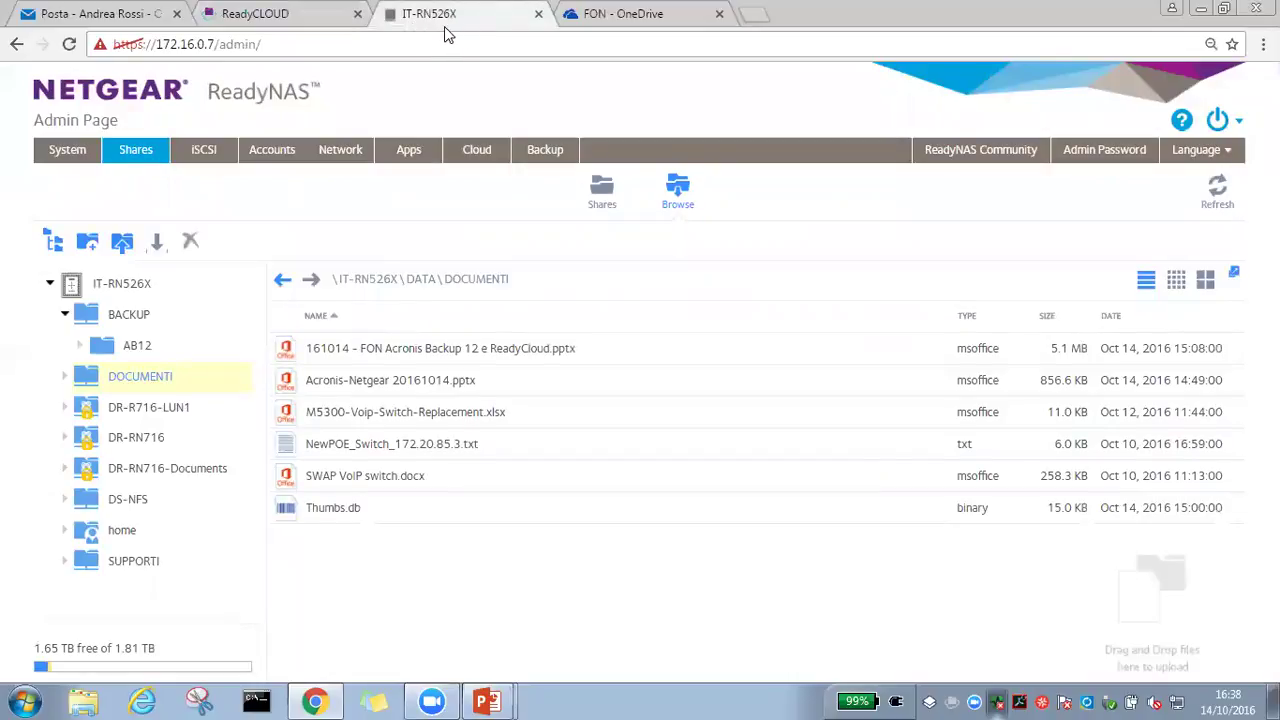
Switch ReadyCLOUD on in the NAS Cloud settings and join it using the account e-mail and password.
left_click(478, 152)
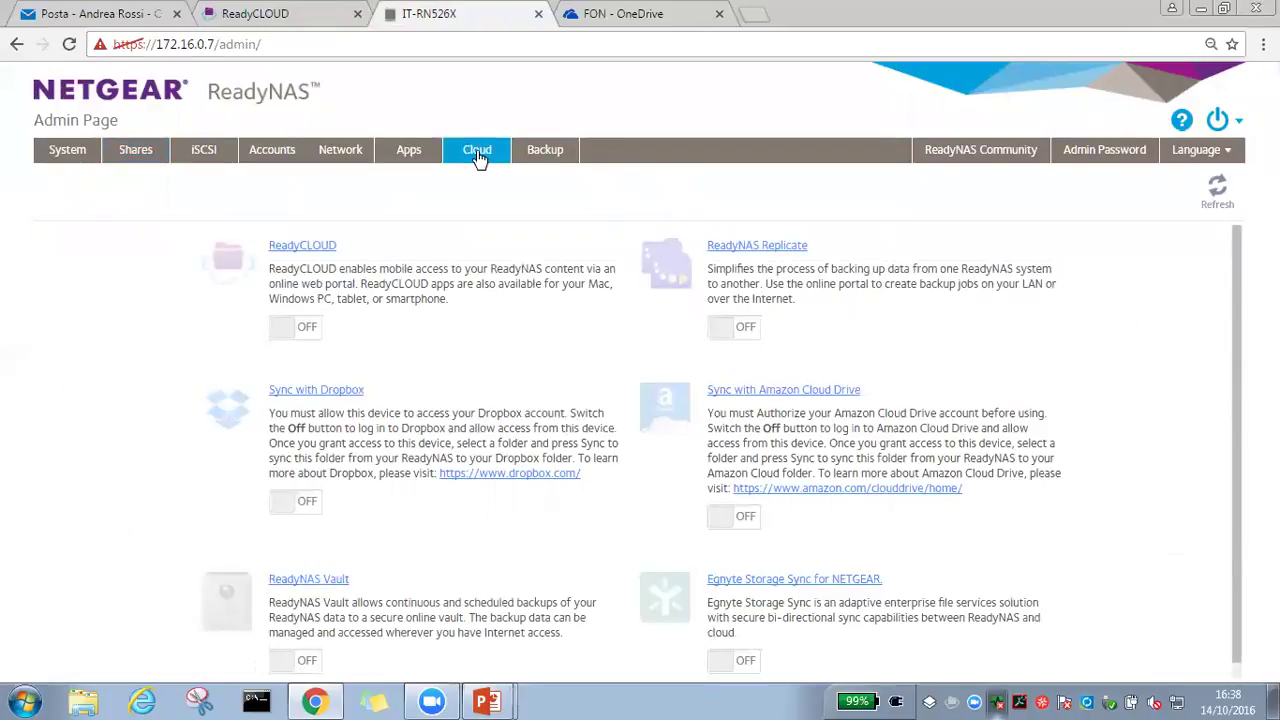
left_click(300, 328)
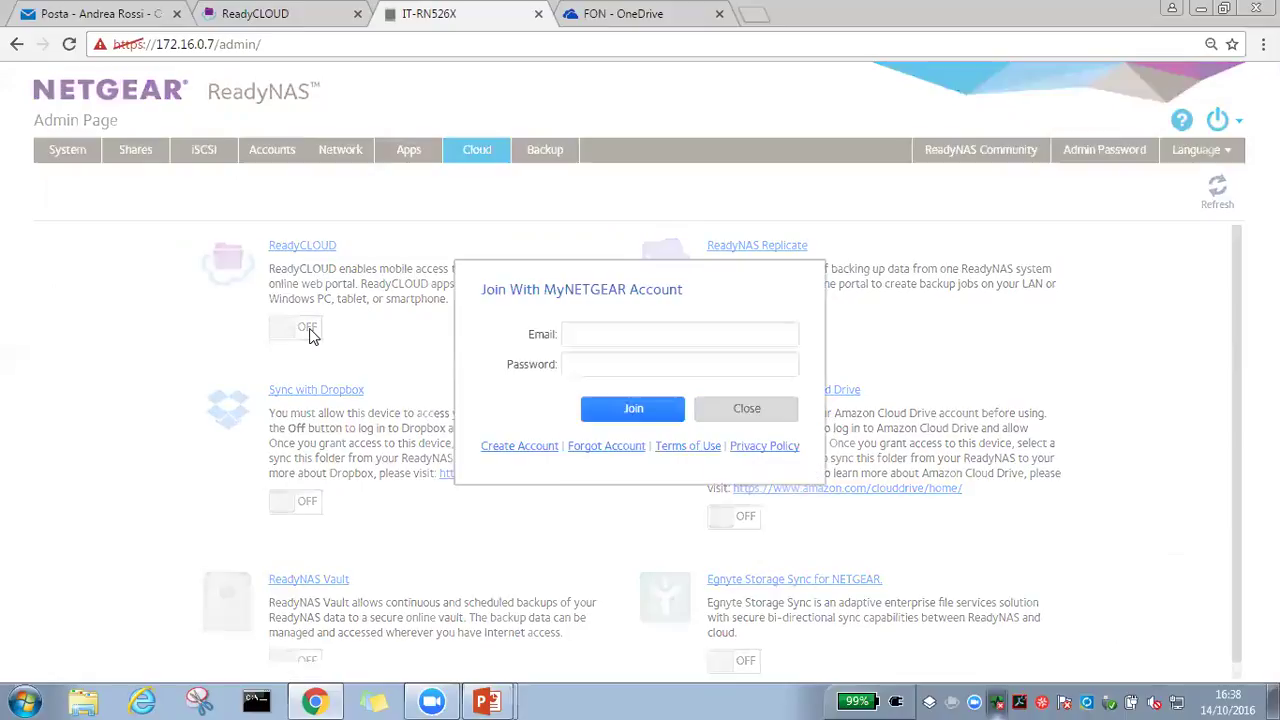
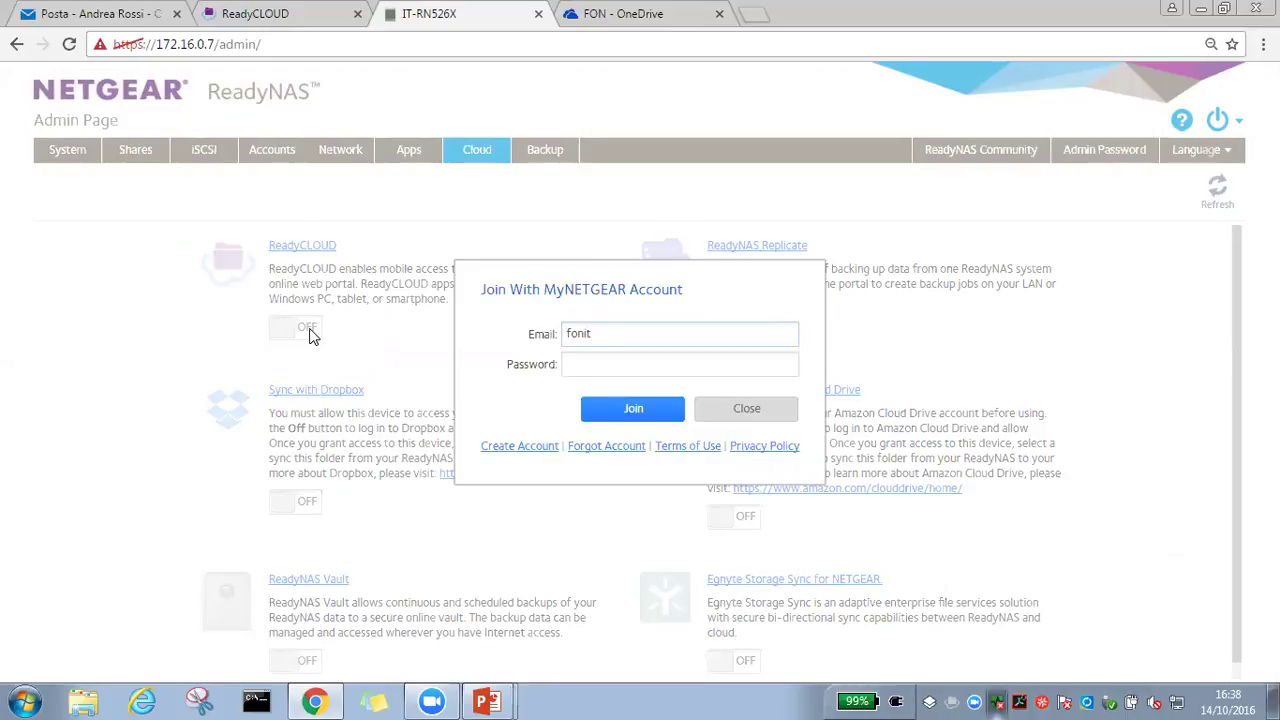
left_click(663, 369)
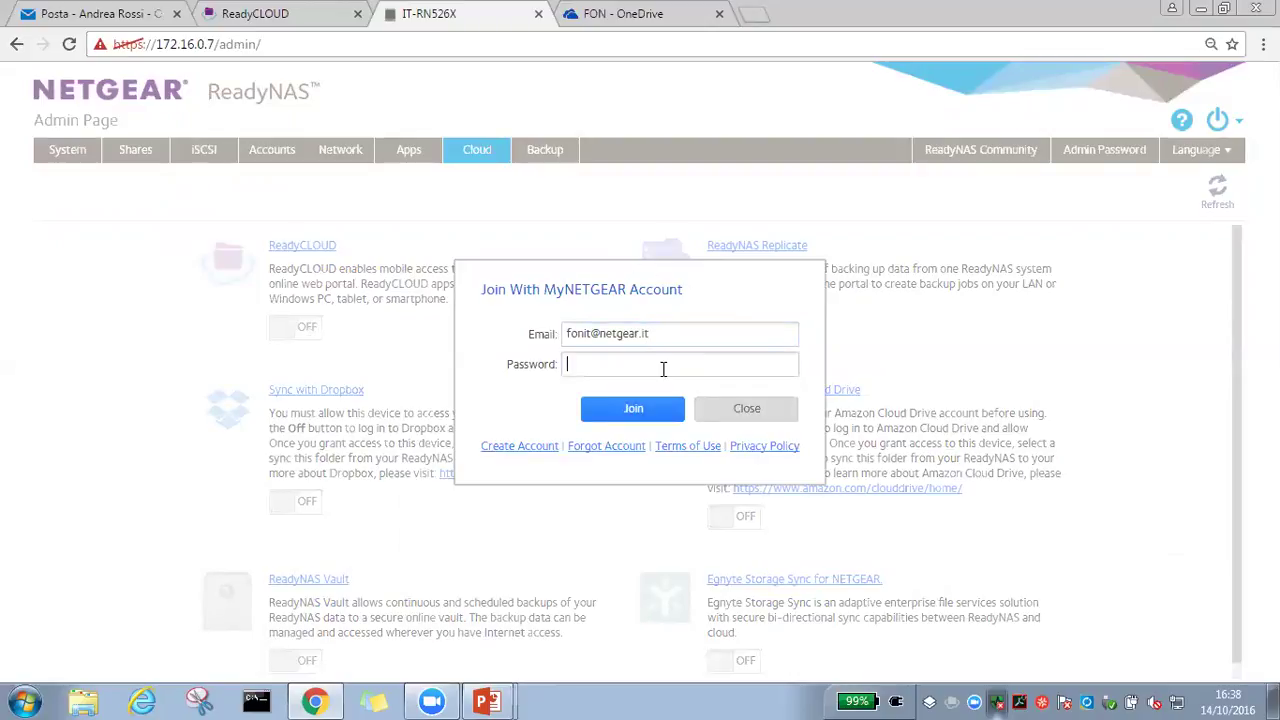
left_click(650, 408)
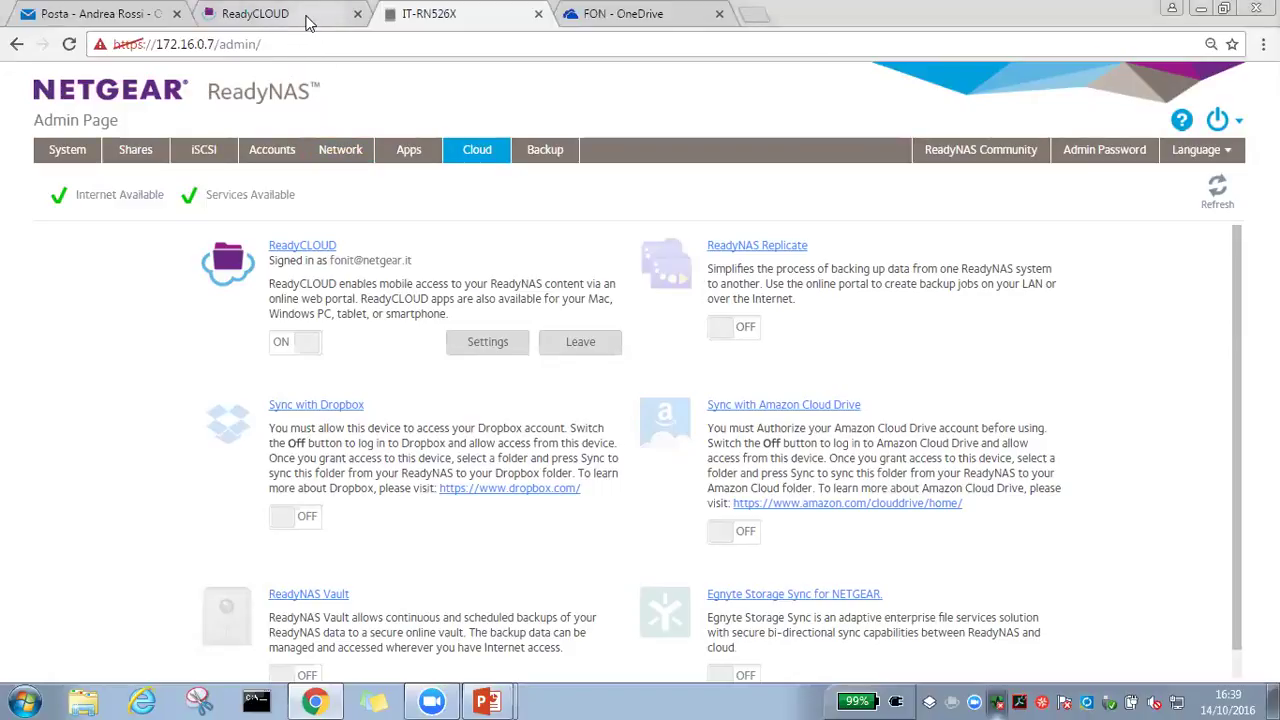
left_click(305, 18)
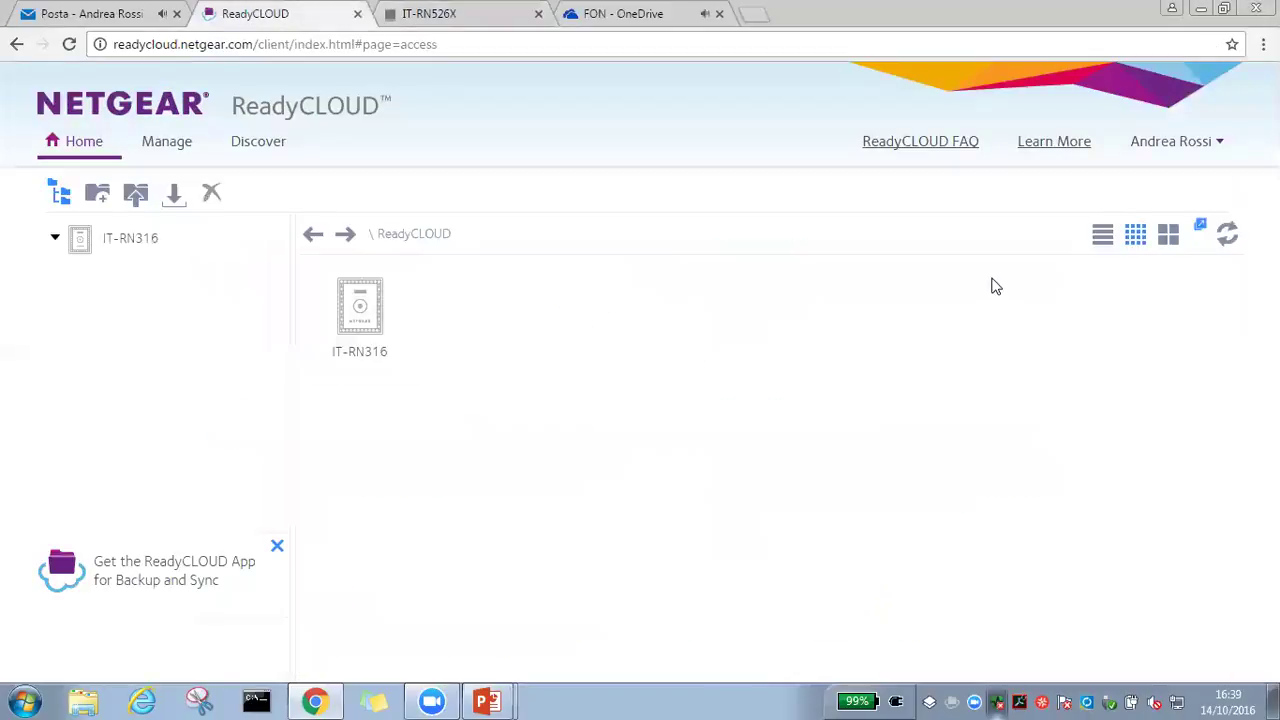
Refresh ReadyCLOUD and check the status of IT-RN316 and IT-RN526X, then reopen the NAS cloud settings.
left_click(1228, 238)
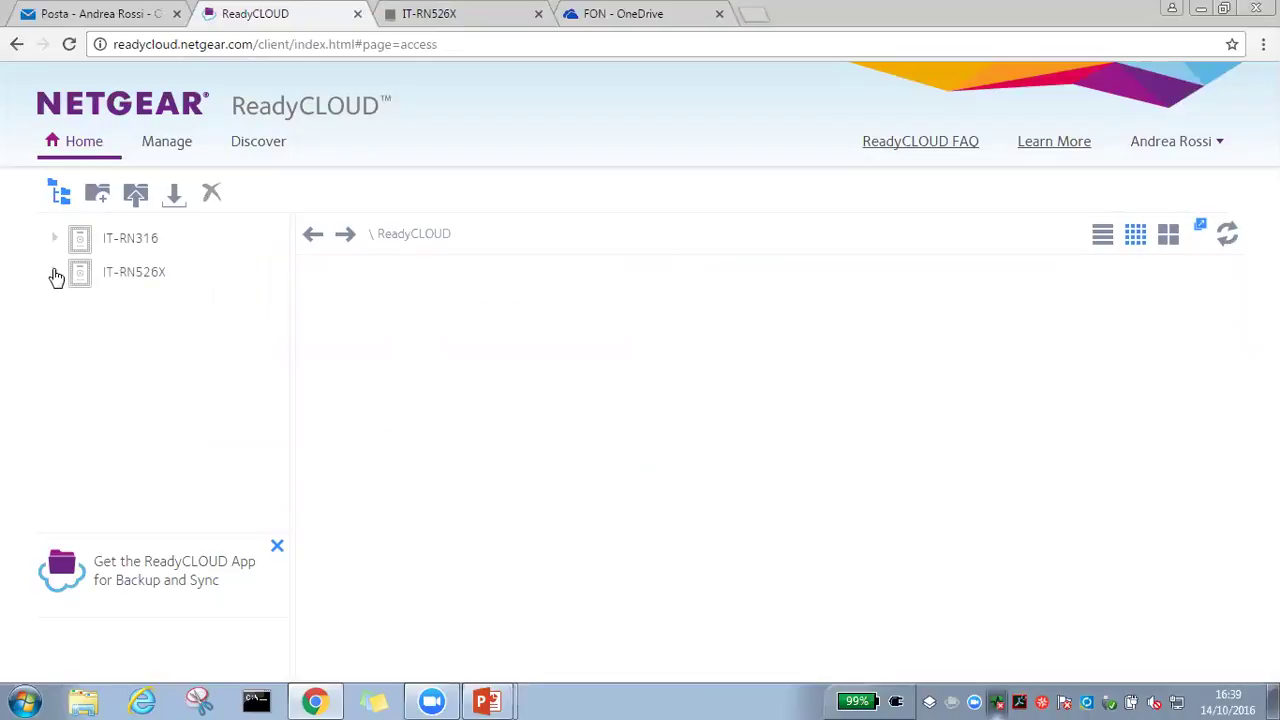
left_click(111, 276)
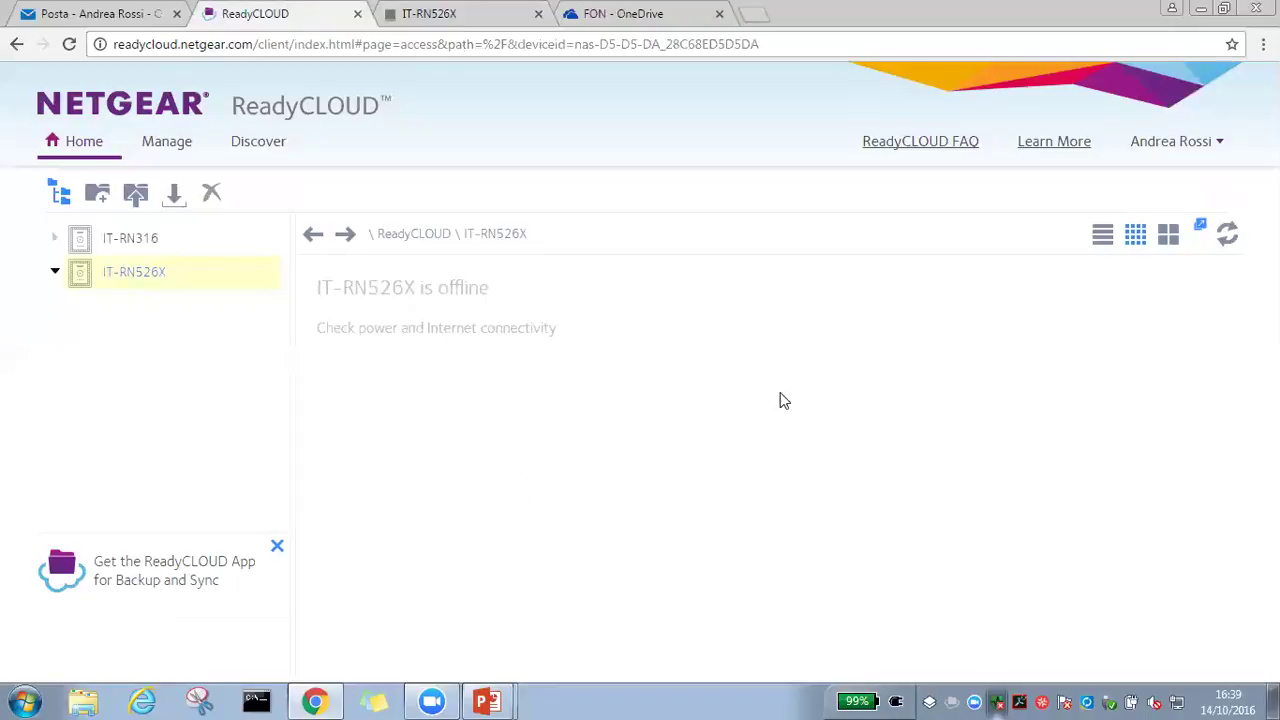
left_click(1227, 234)
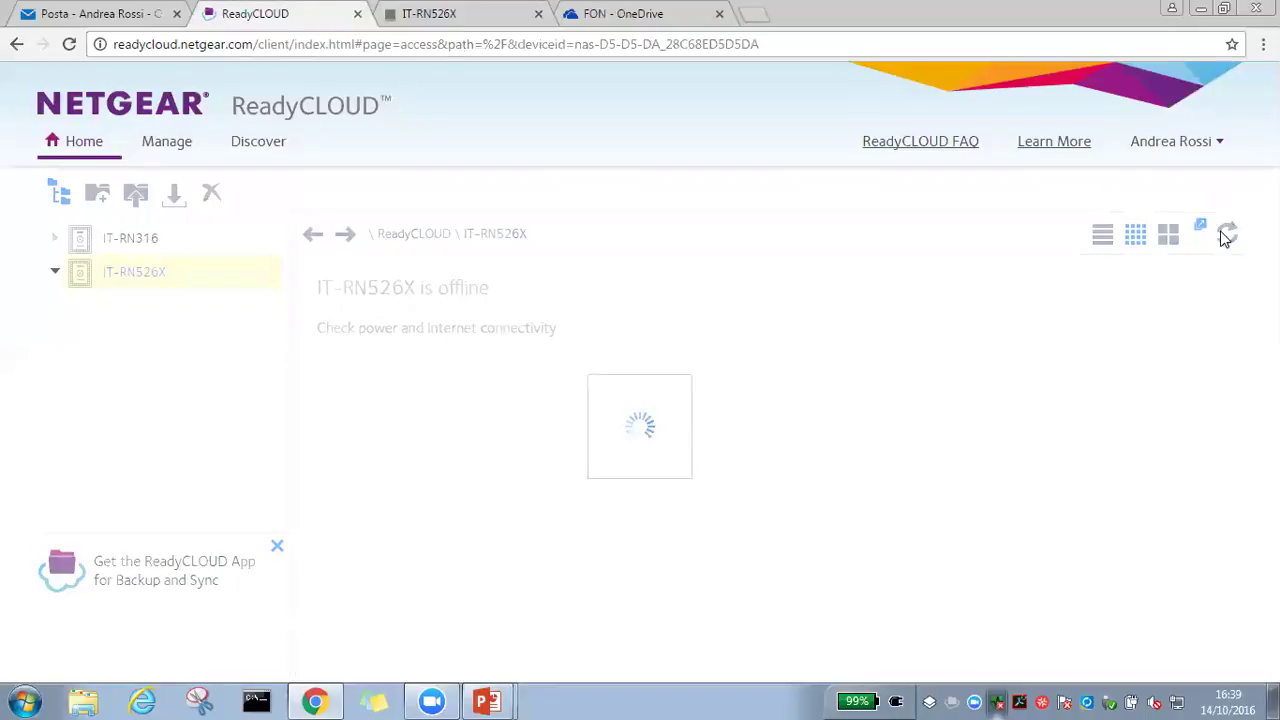
left_click(106, 246)
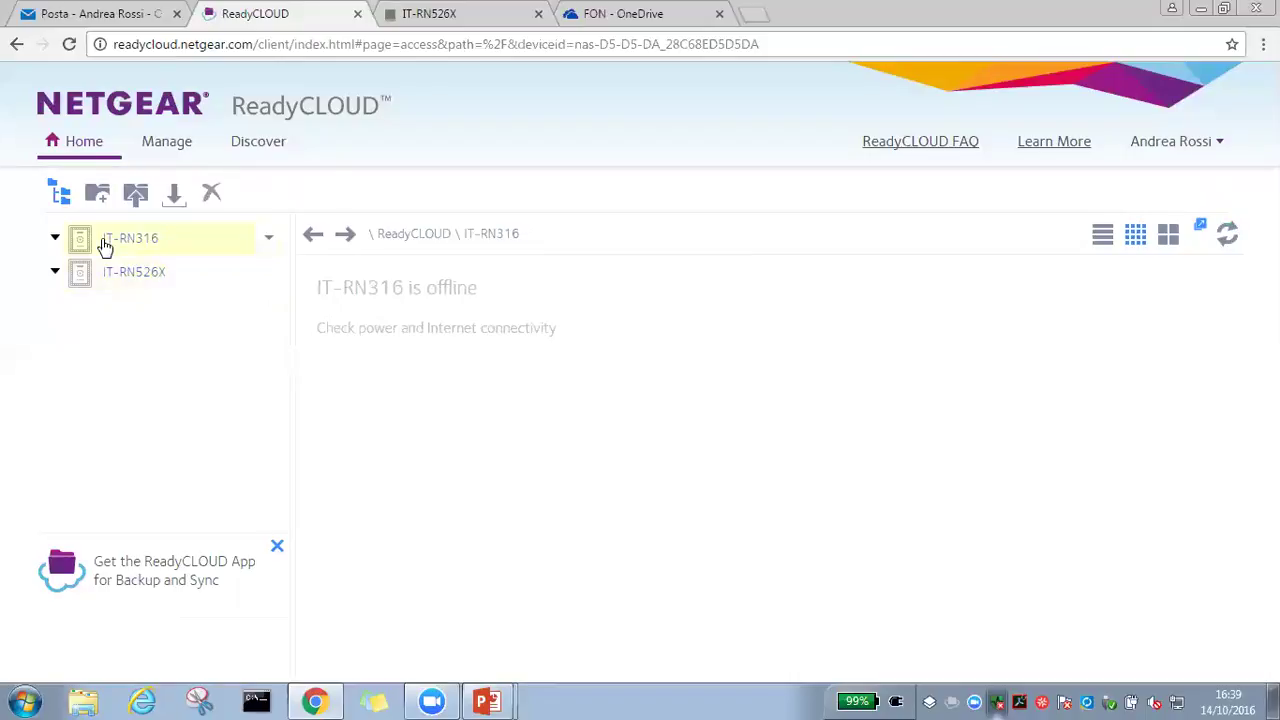
left_click(131, 266)
left_click(137, 238)
left_click(140, 269)
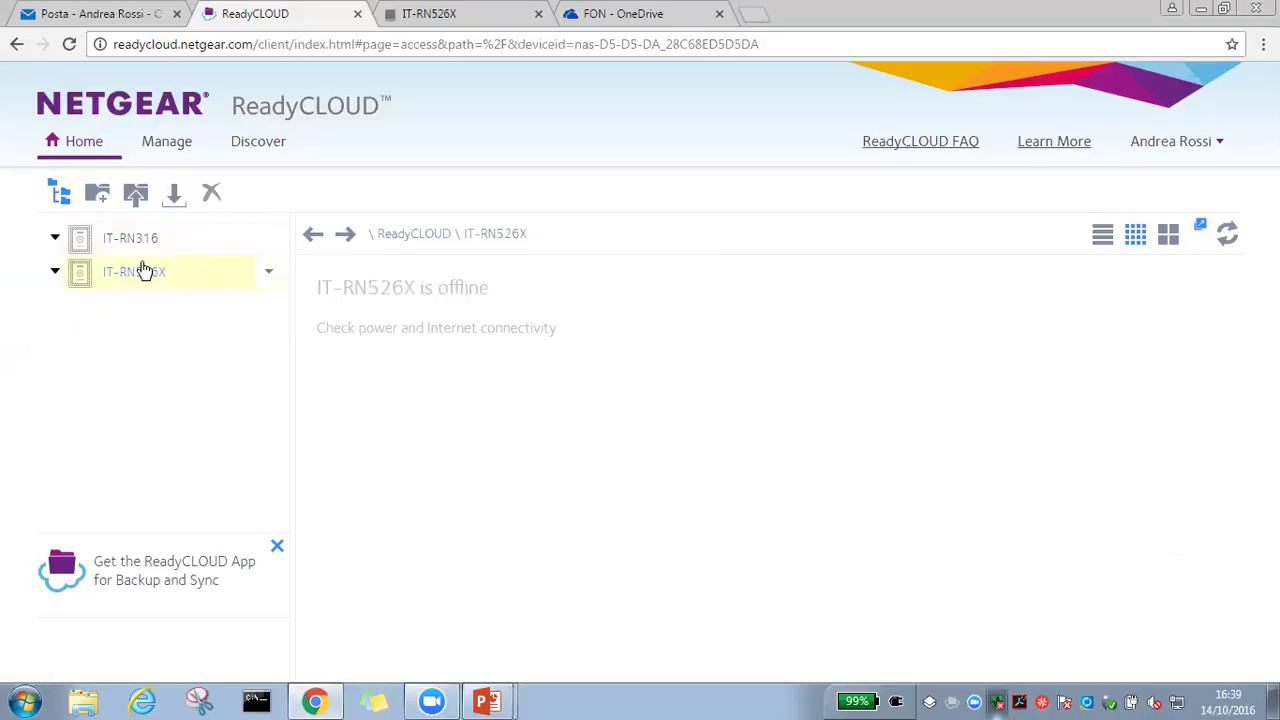
left_click(140, 242)
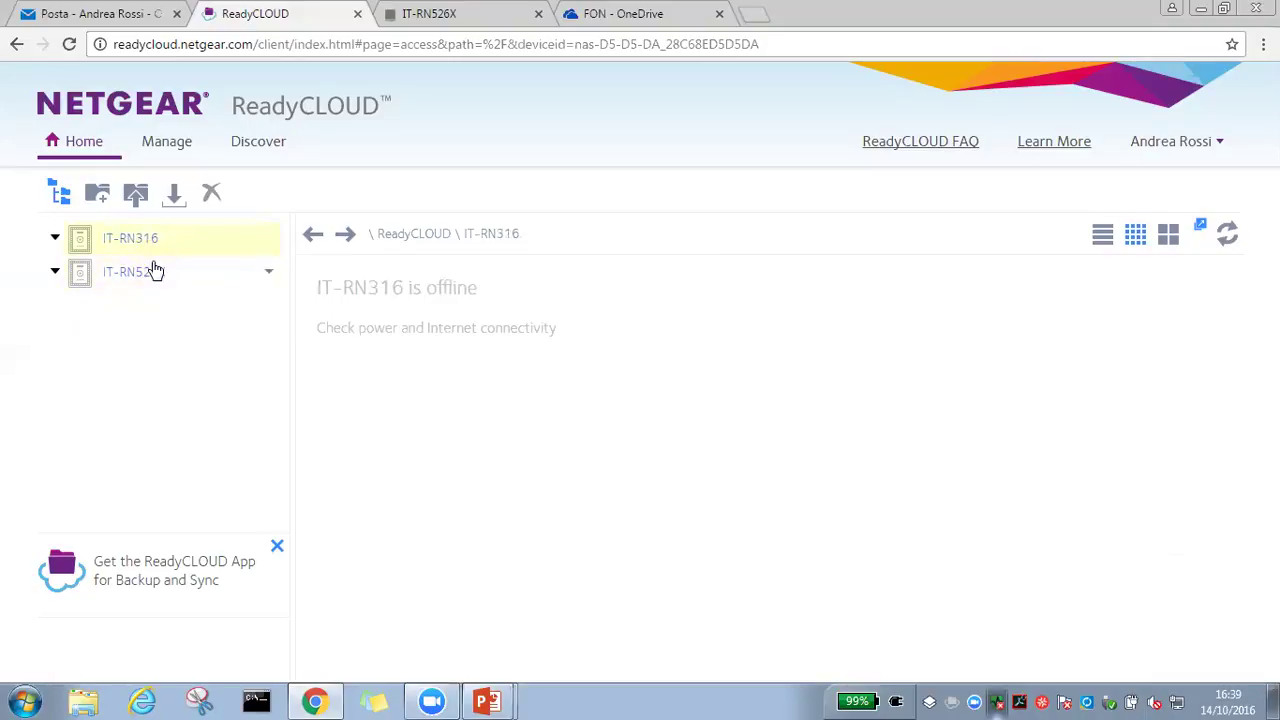
left_click(151, 280)
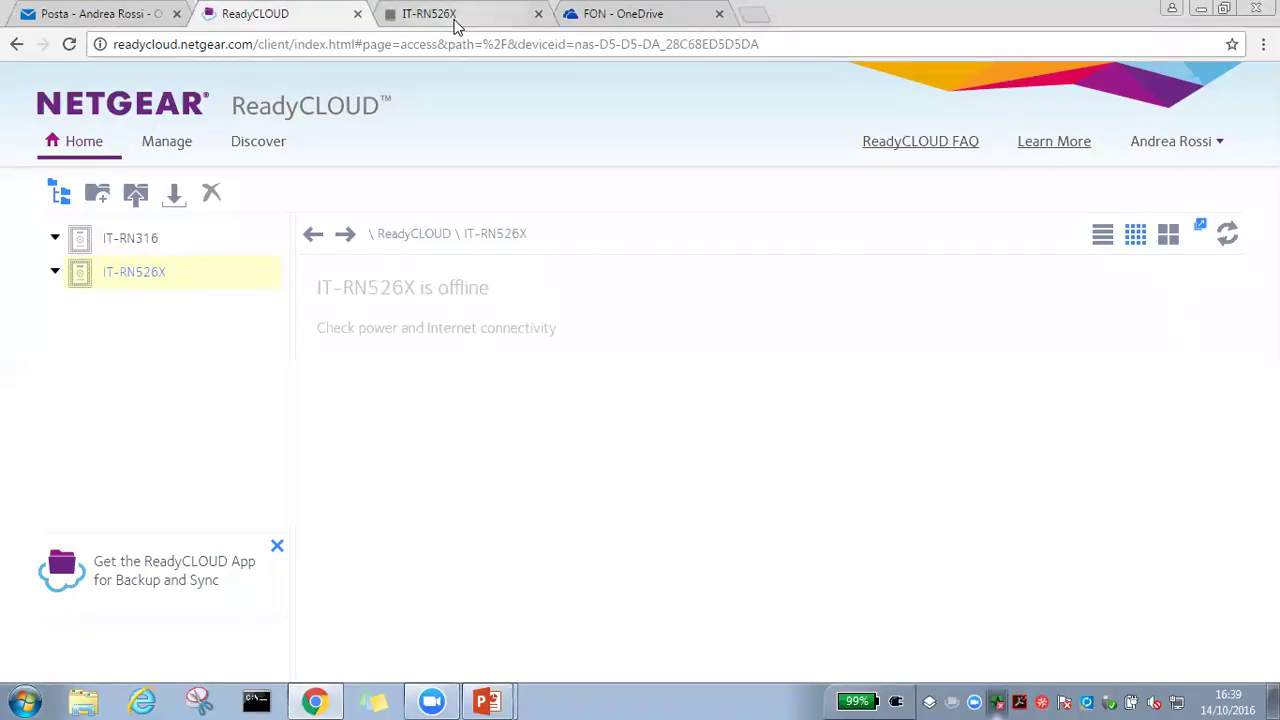
left_click(453, 14)
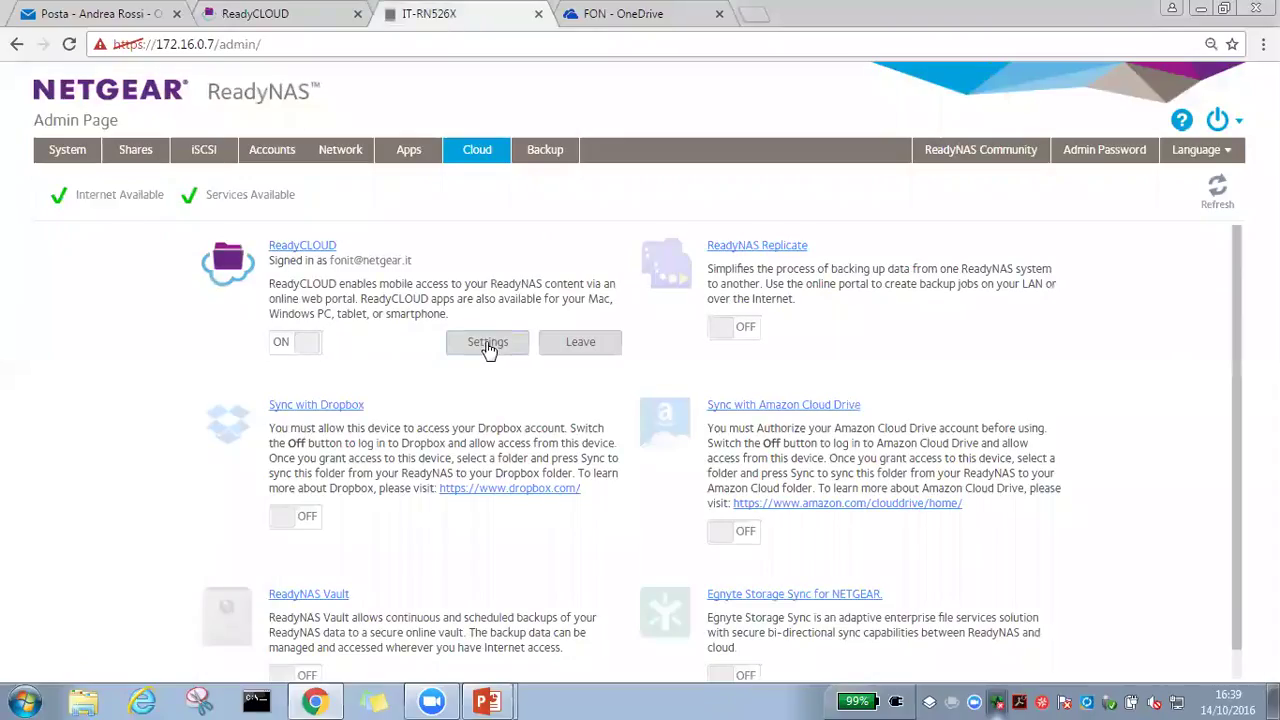
left_click(487, 343)
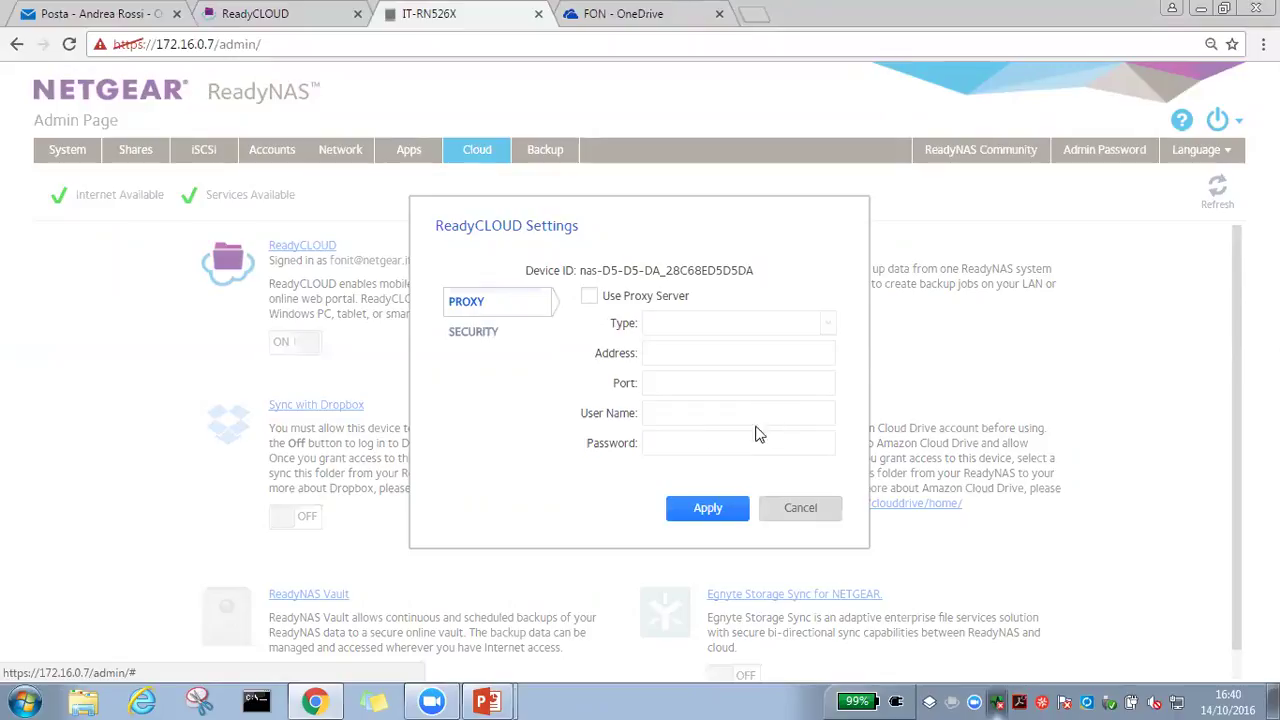
left_click(480, 340)
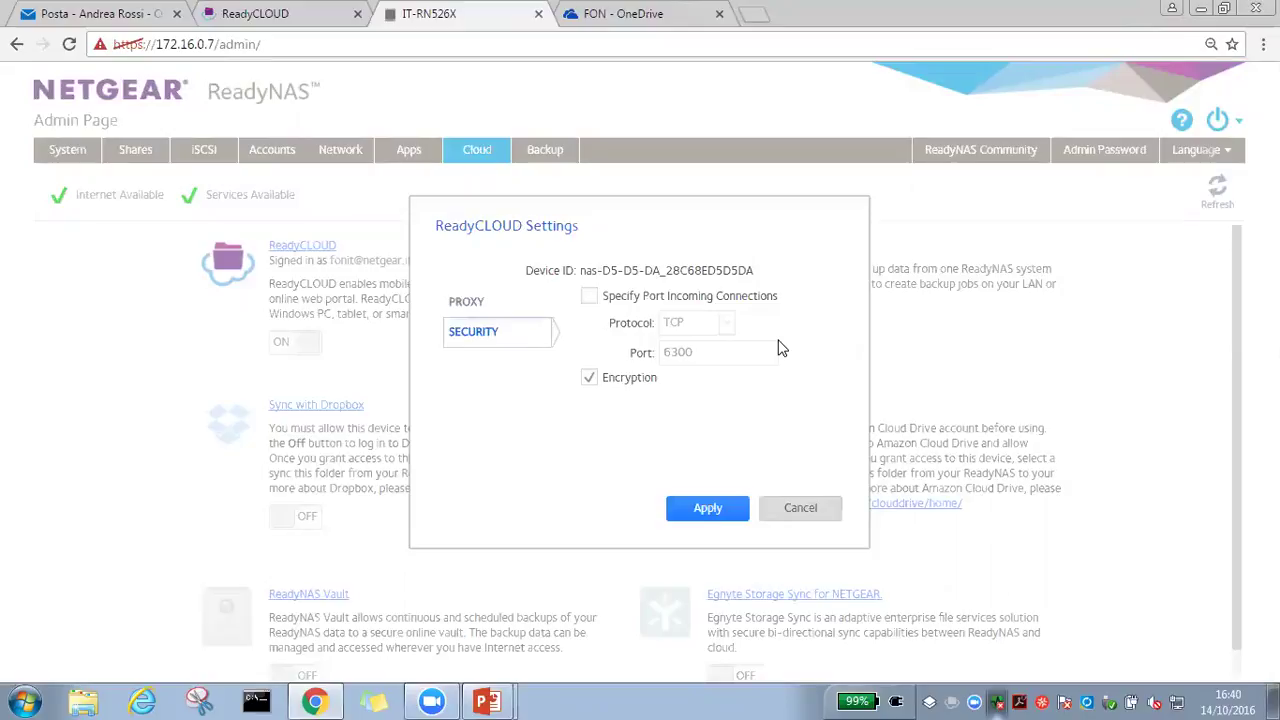
left_click(801, 509)
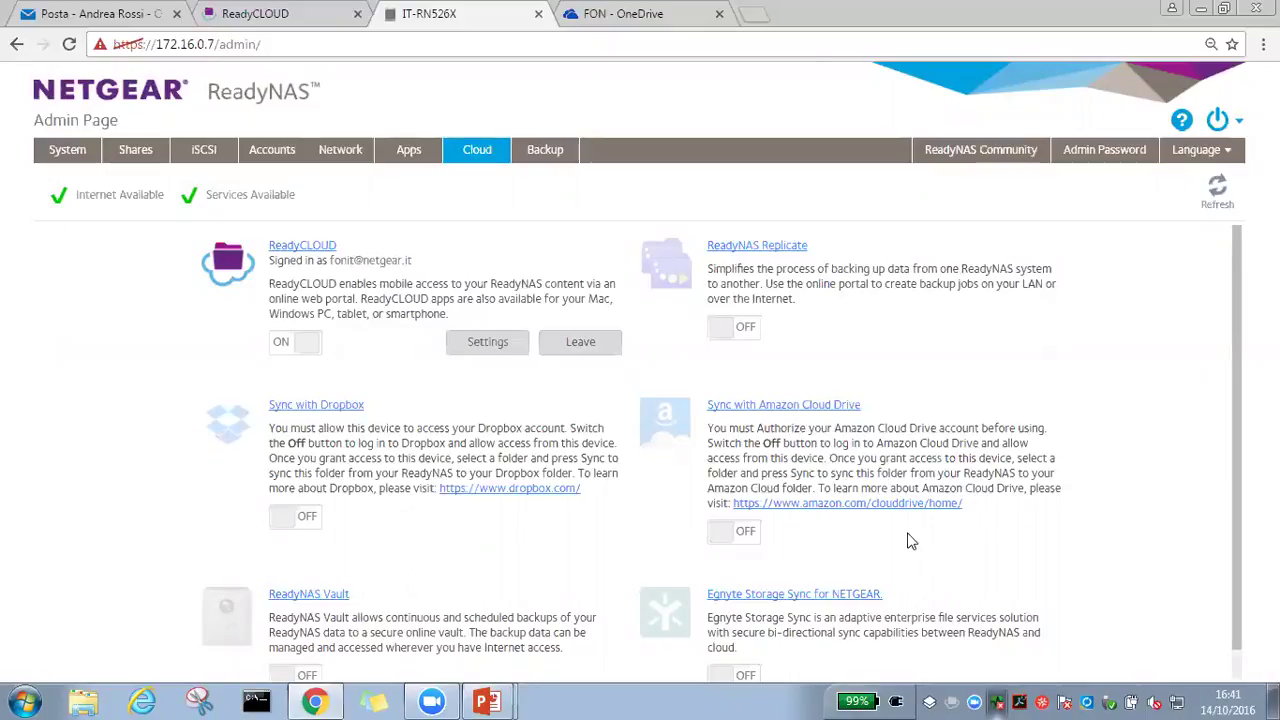
Return to the ReadyCLOUD portal and expand the IT-RN526X device in the tree.
left_click(957, 698)
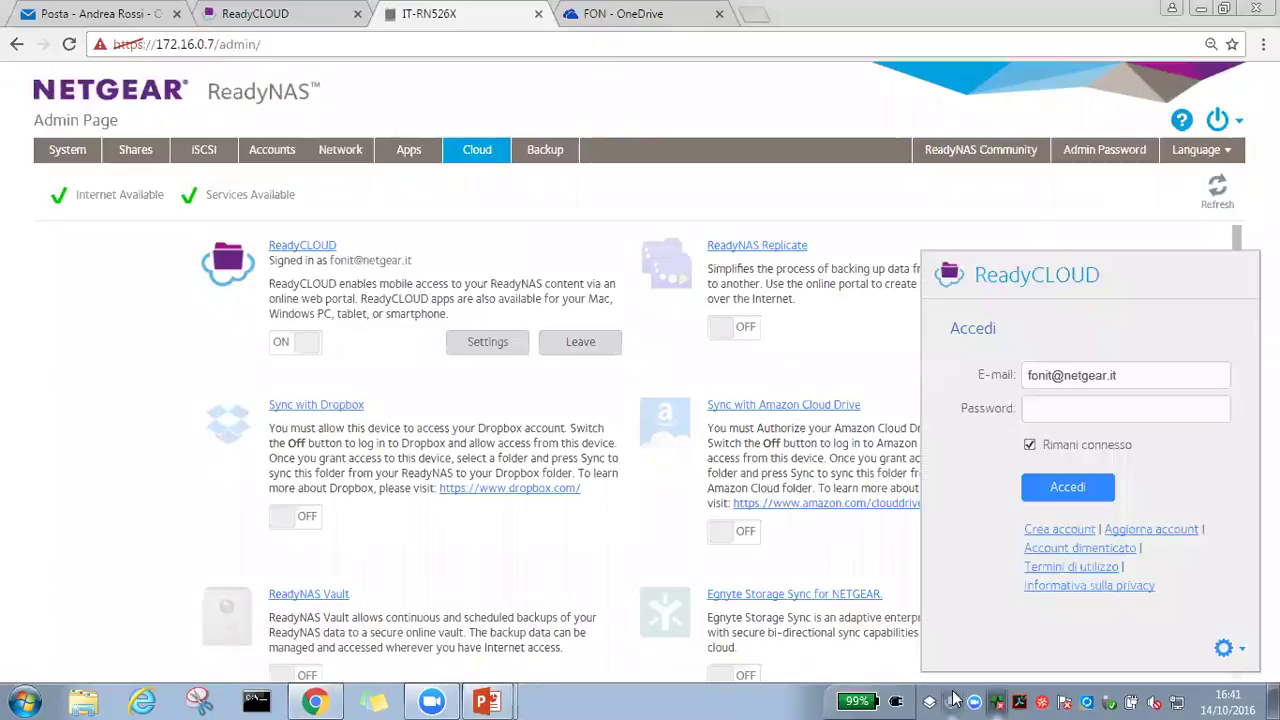
left_click(240, 12)
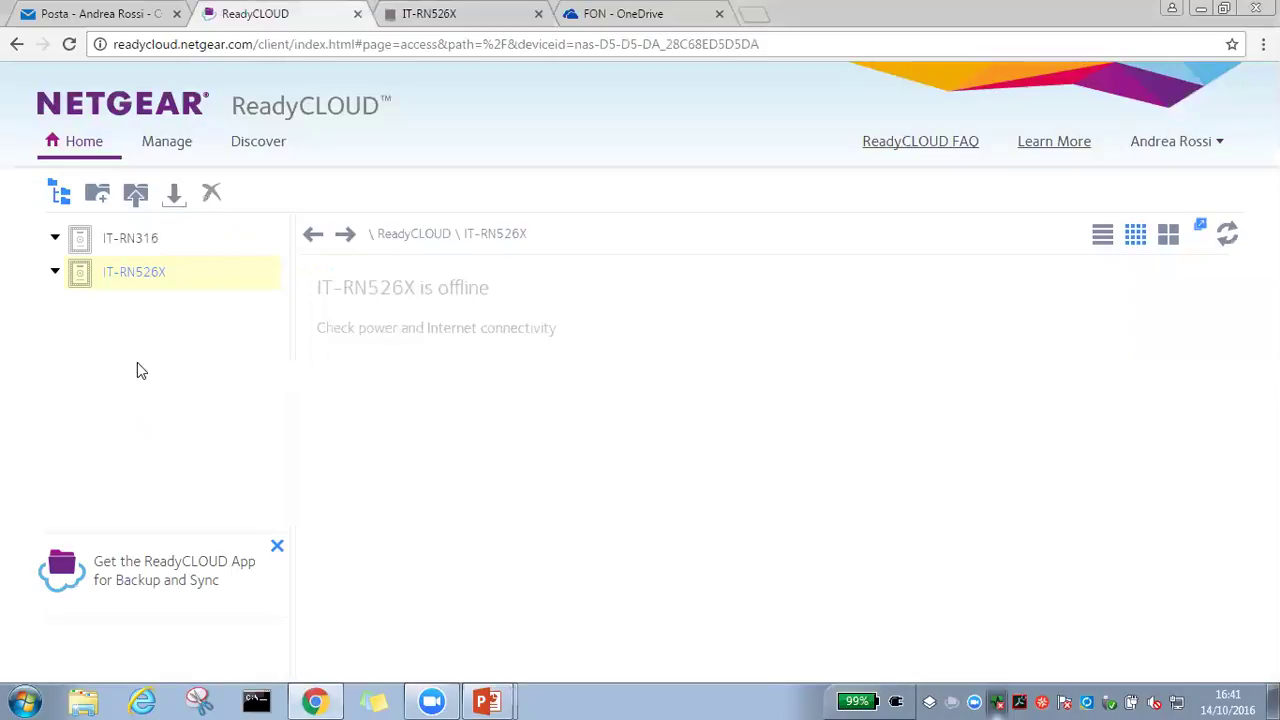
left_click(55, 272)
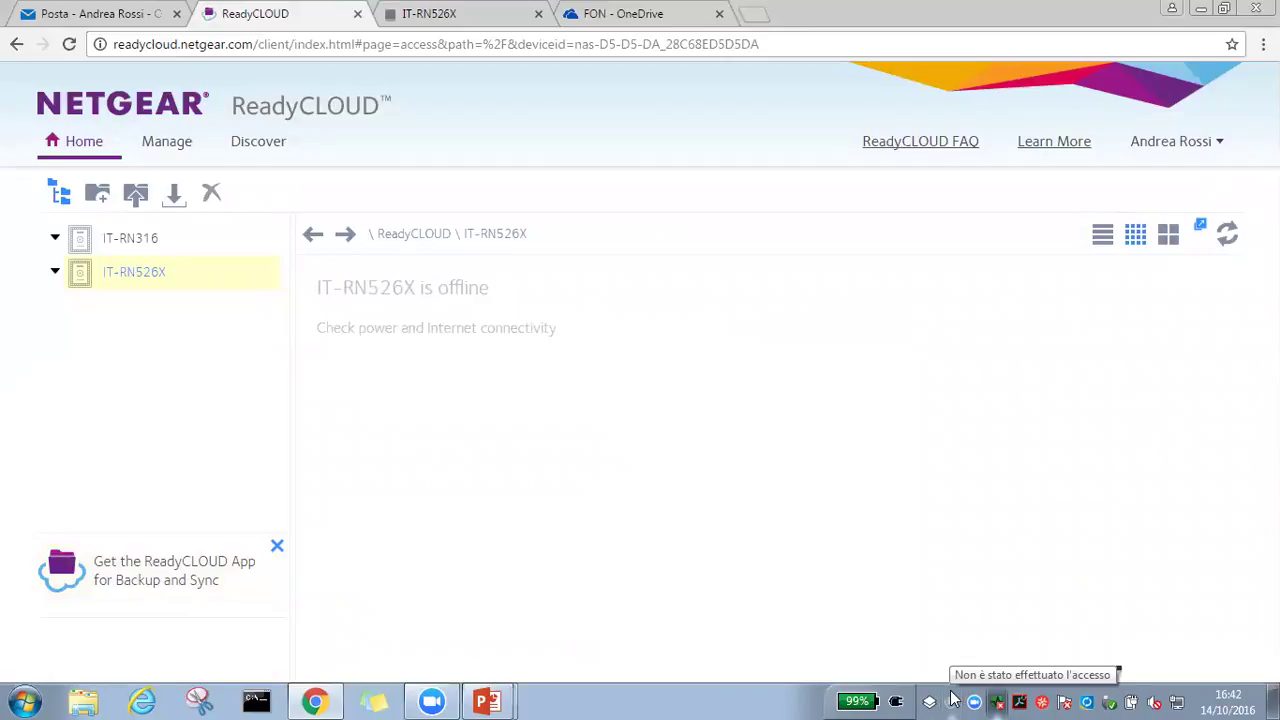
Sign in to the ReadyCLOUD desktop app with the account password.
left_click(952, 699)
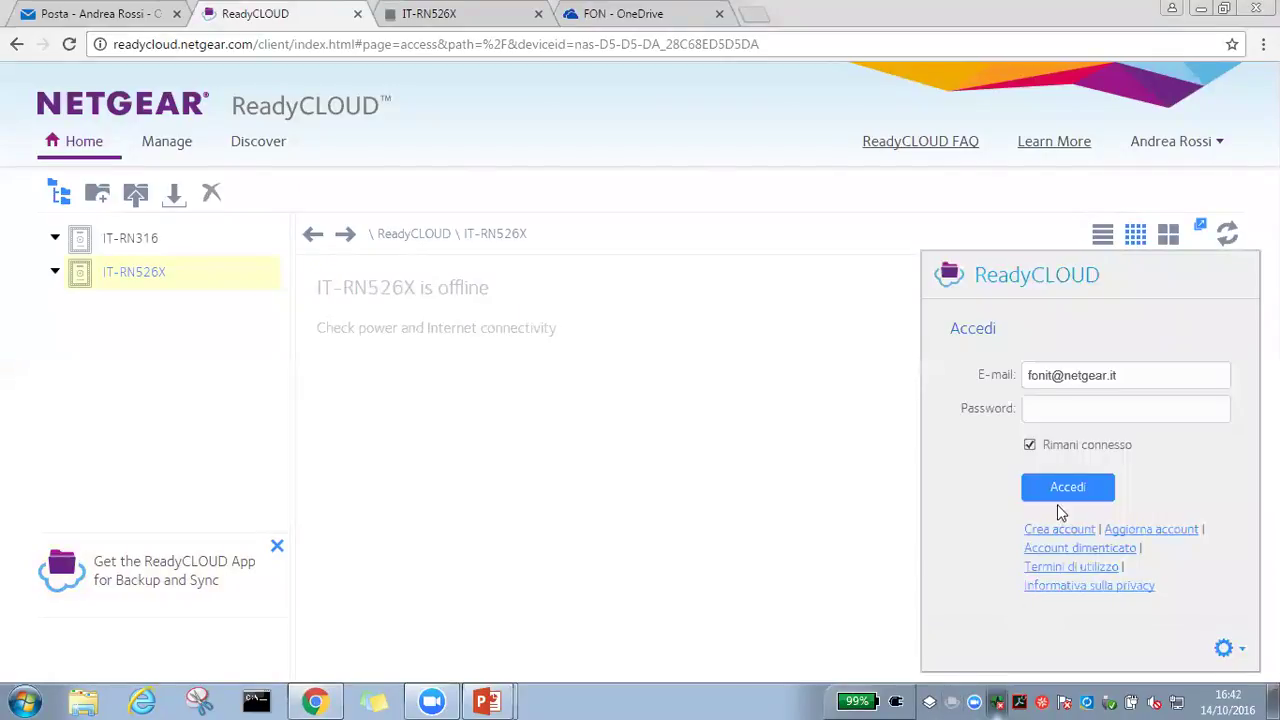
left_click(1066, 416)
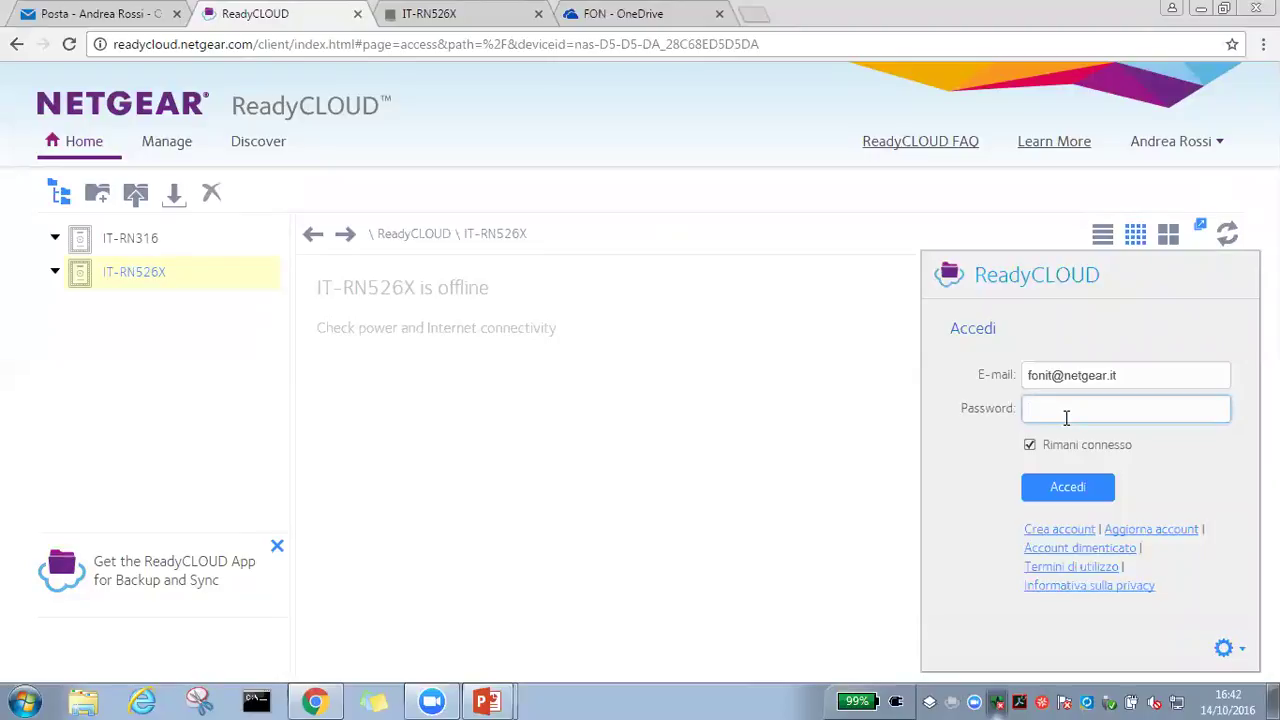
type("•••••••")
left_click(1072, 490)
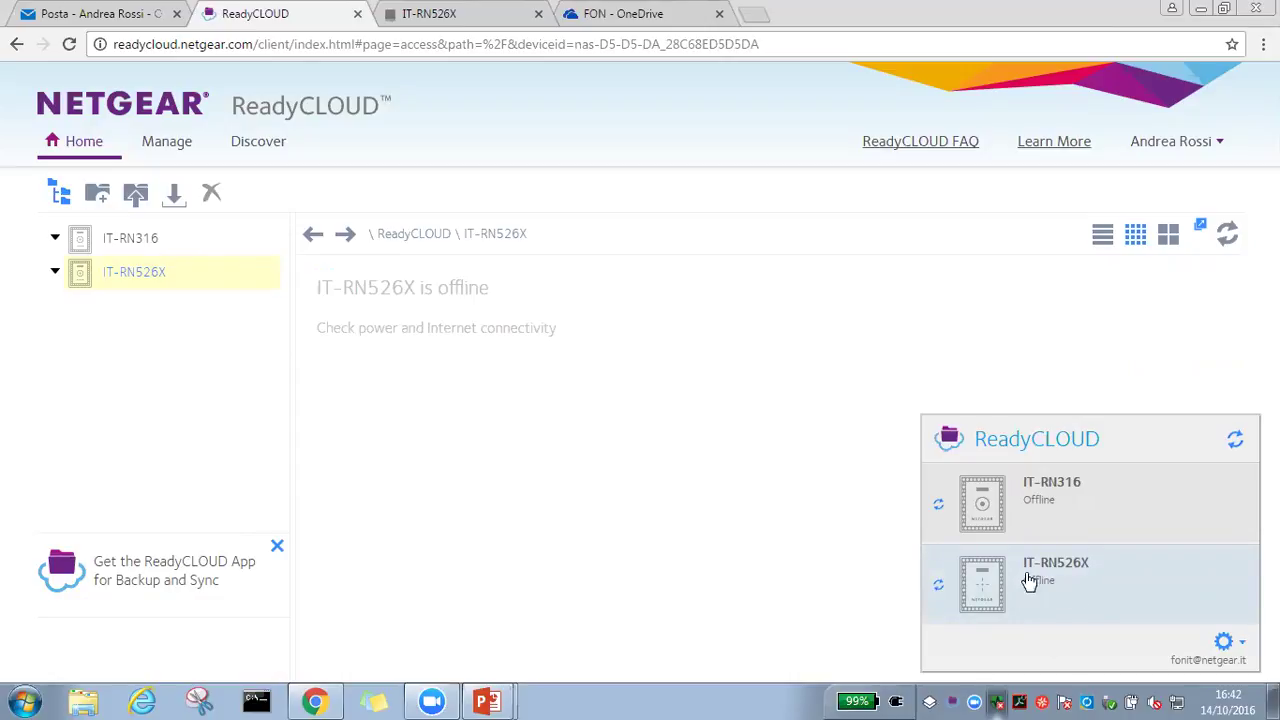
left_click(426, 14)
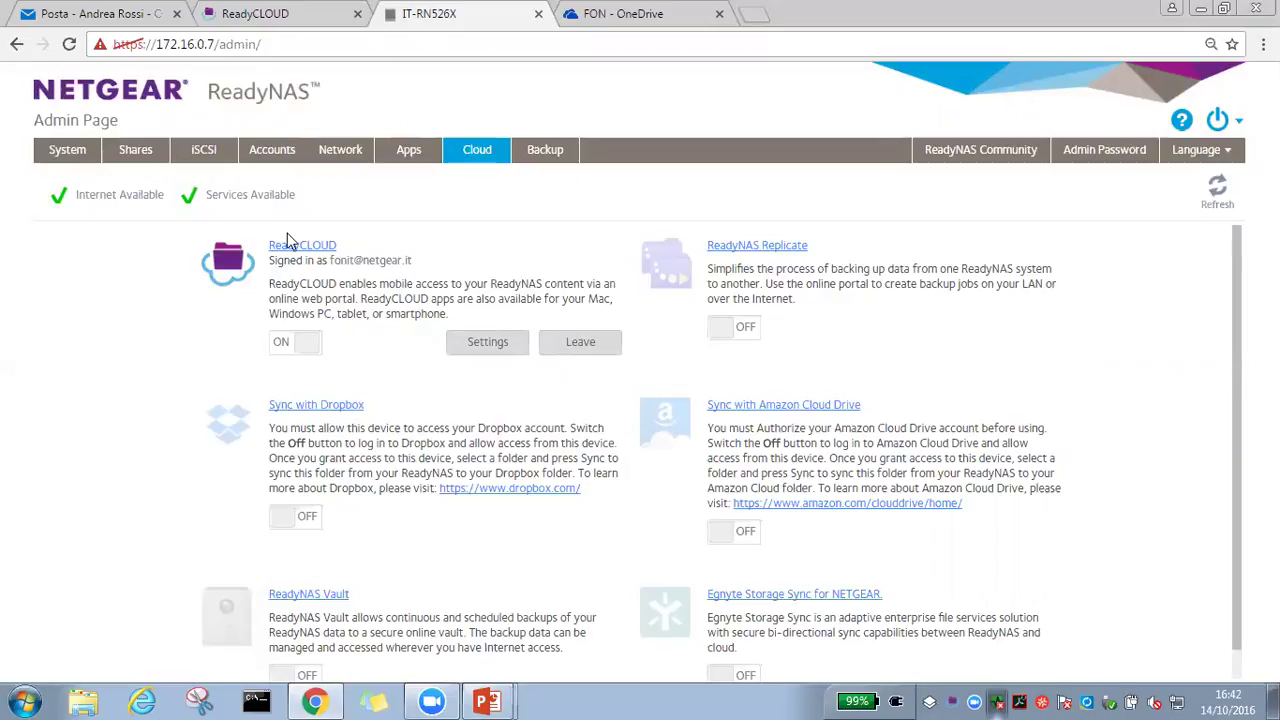
Recheck the offline IT-RN316 and IT-RN526X devices, then sign out of the ReadyCLOUD account.
left_click(312, 16)
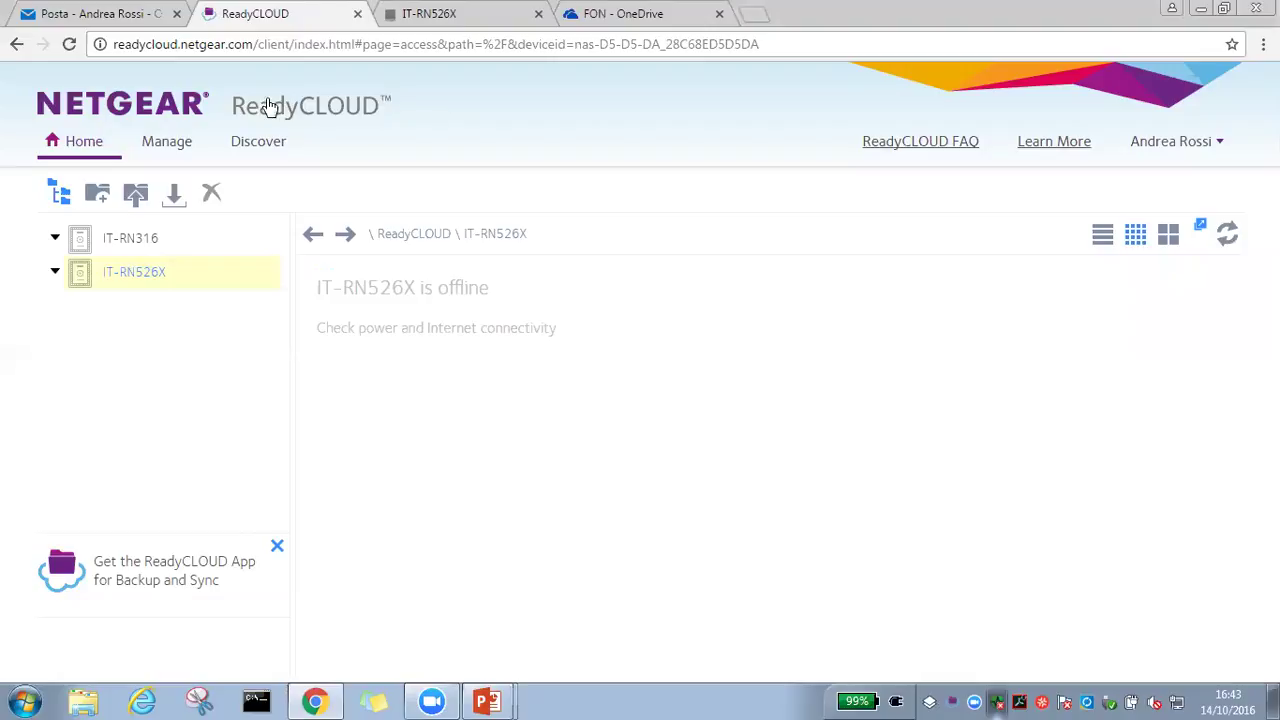
left_click(123, 246)
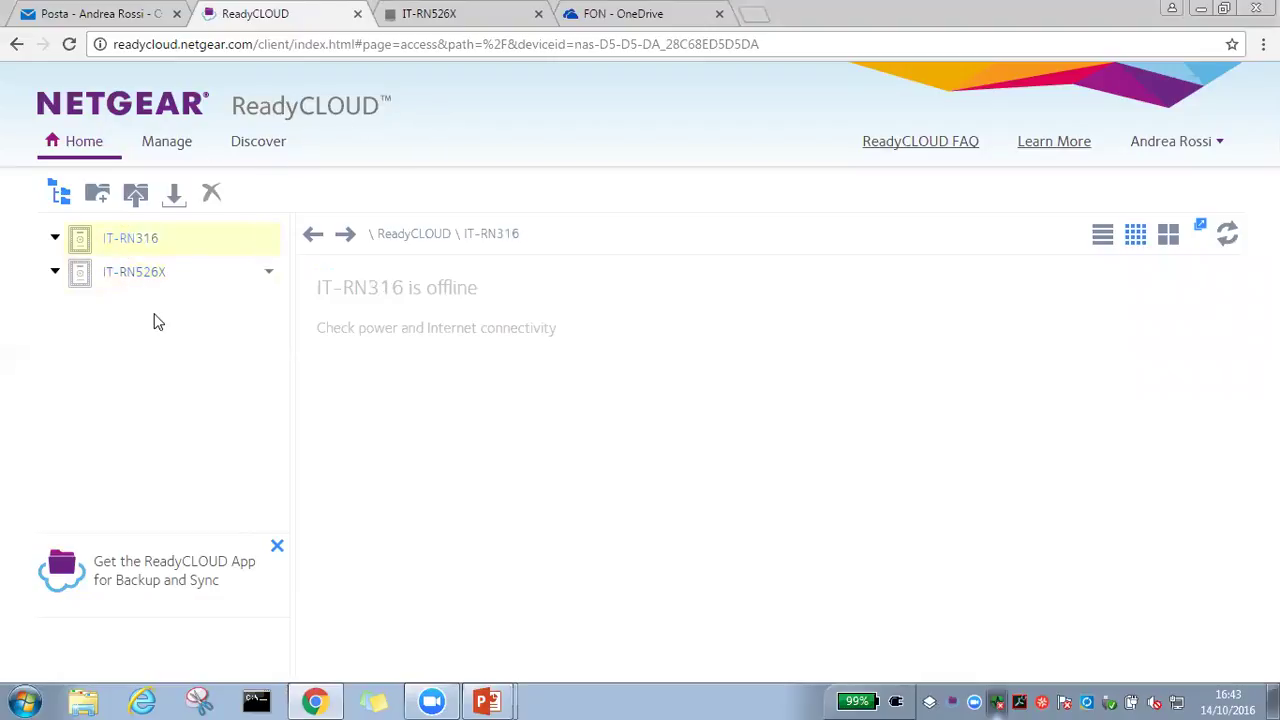
left_click(168, 285)
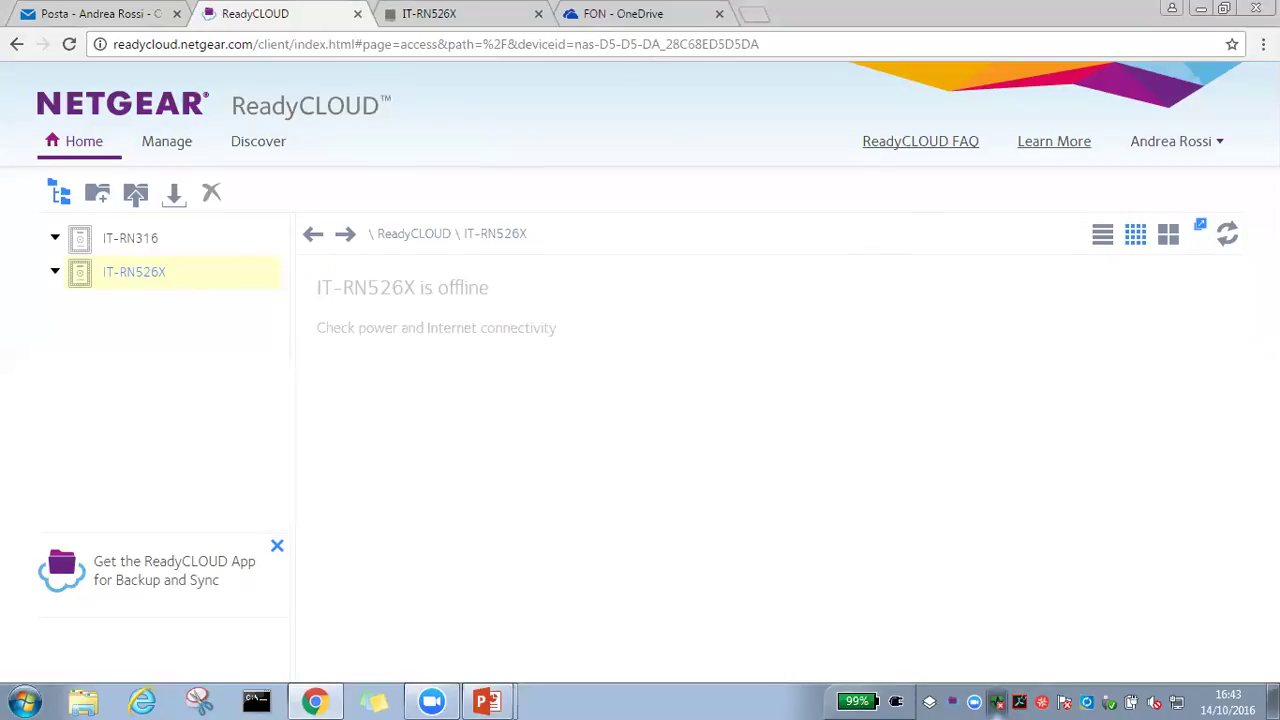
left_click(1216, 143)
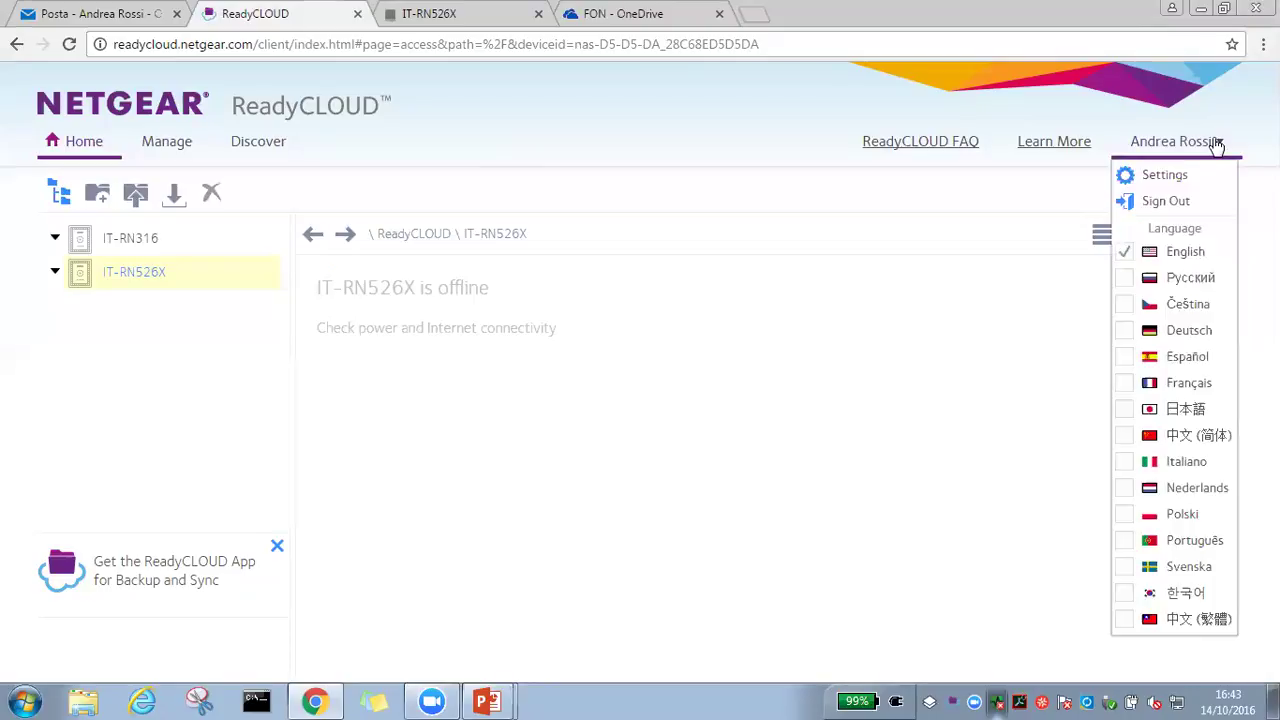
left_click(1188, 216)
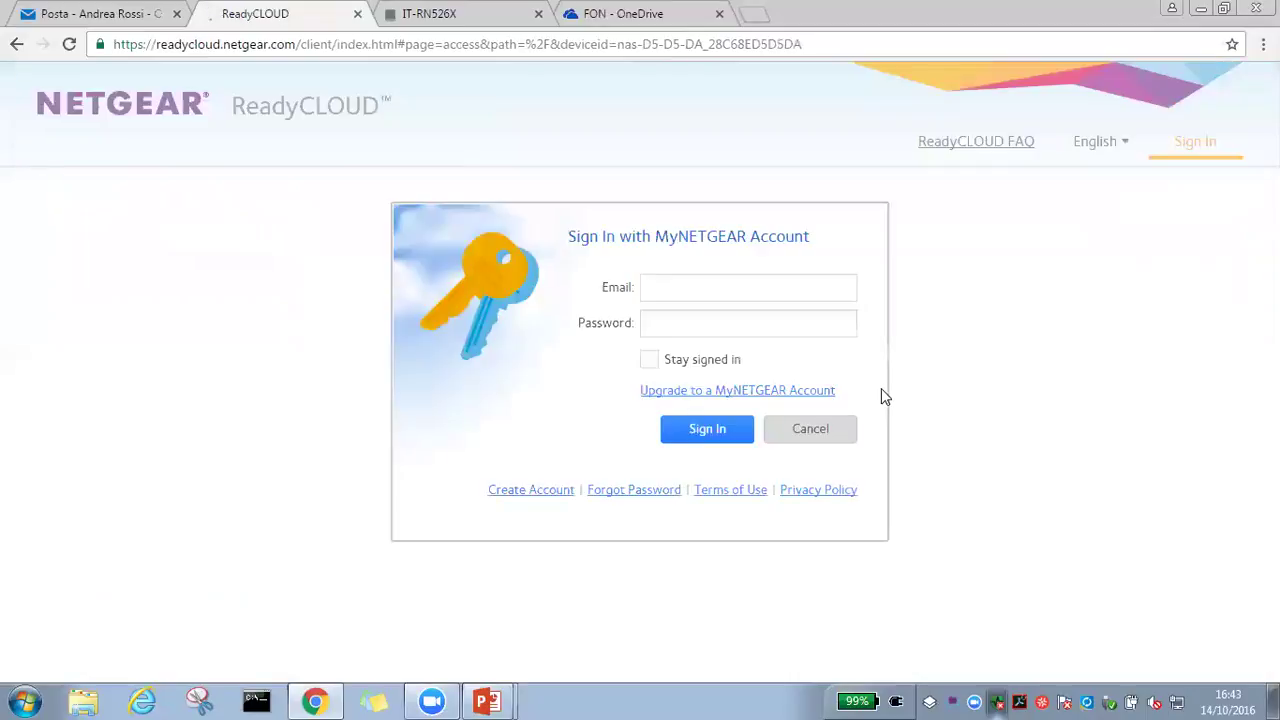
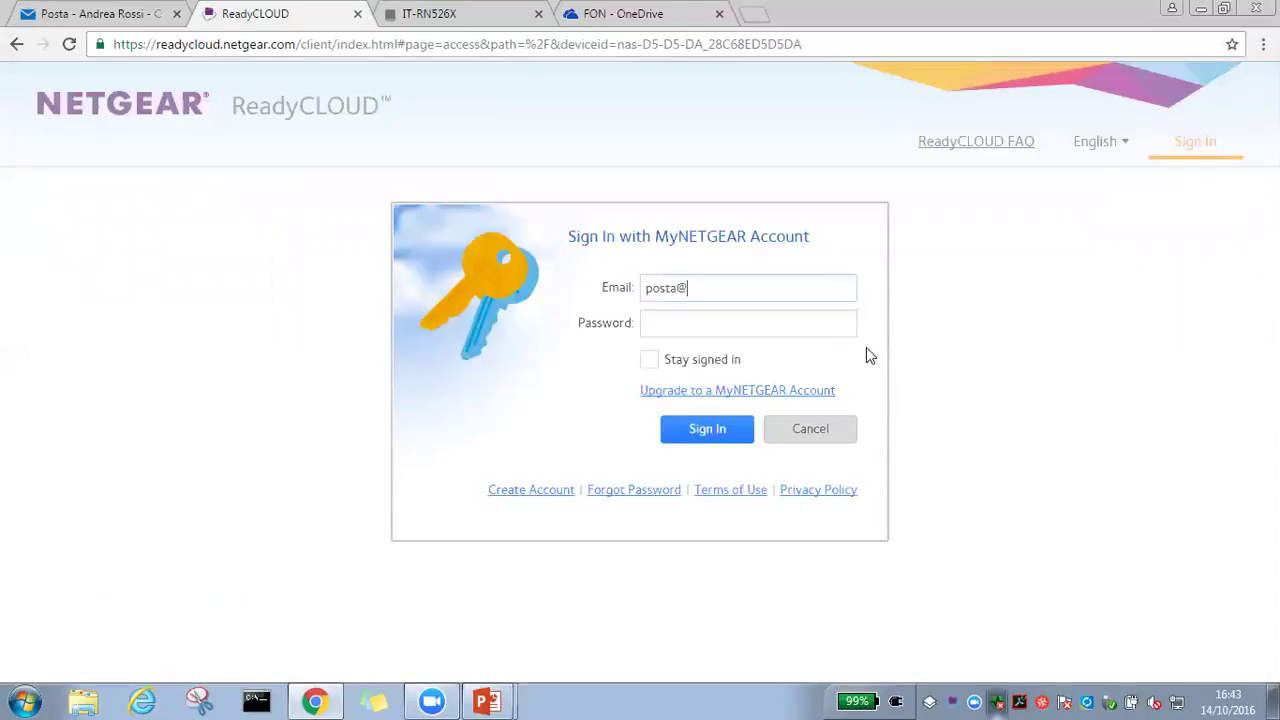
Sign in to ReadyCLOUD with the second MyNETGEAR account's e-mail and password.
left_click(817, 319)
type("•••••")
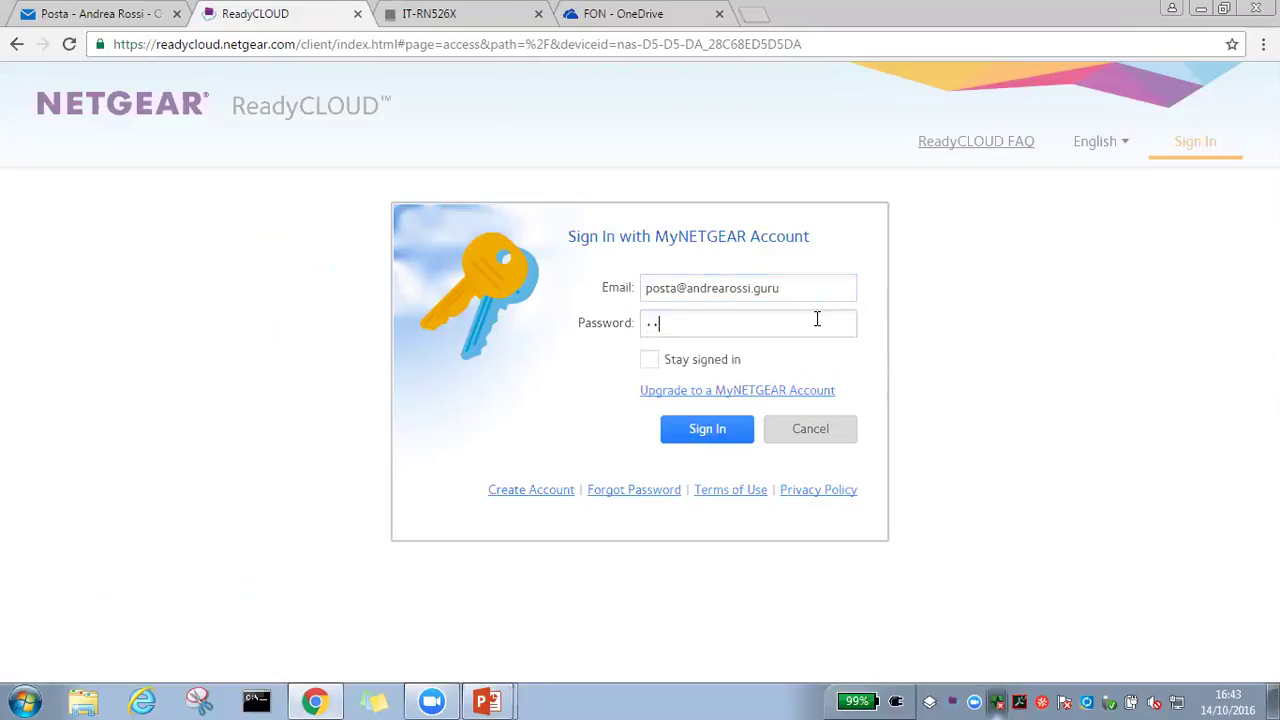
type("••")
left_click(727, 432)
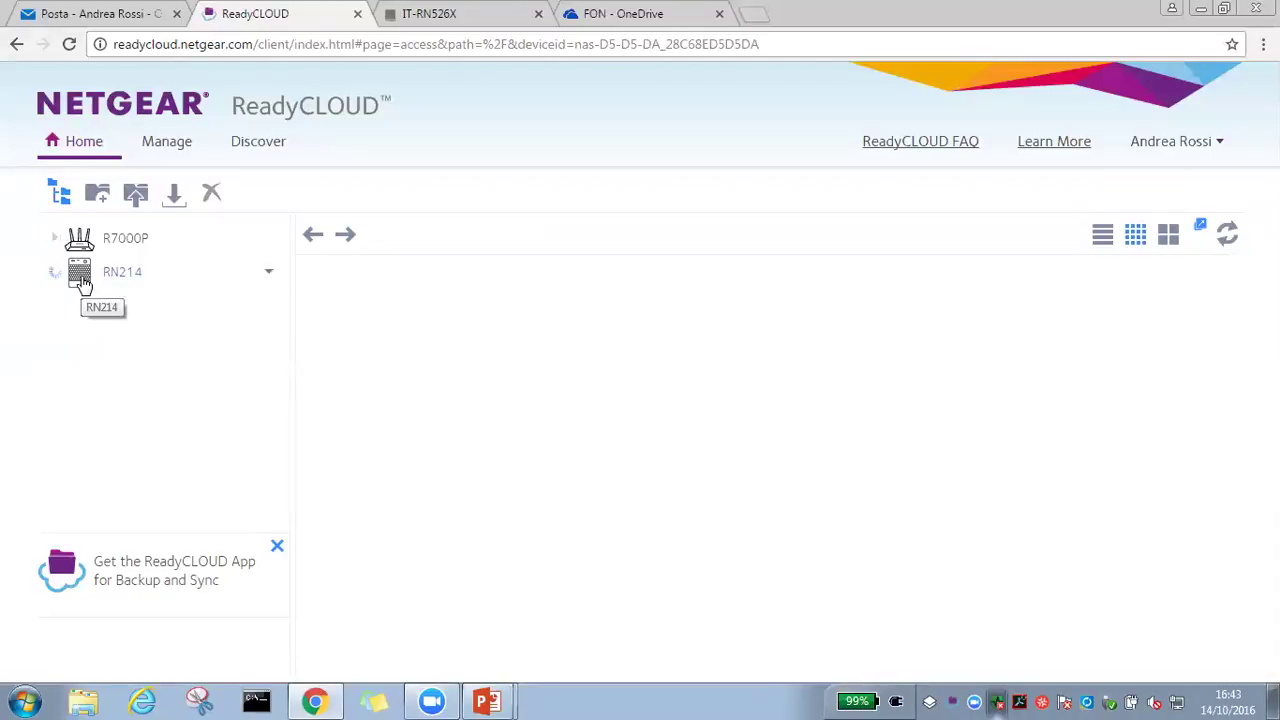
Open RN214's Documenti share, then restore the browser window and return to the slide show.
left_click(84, 285)
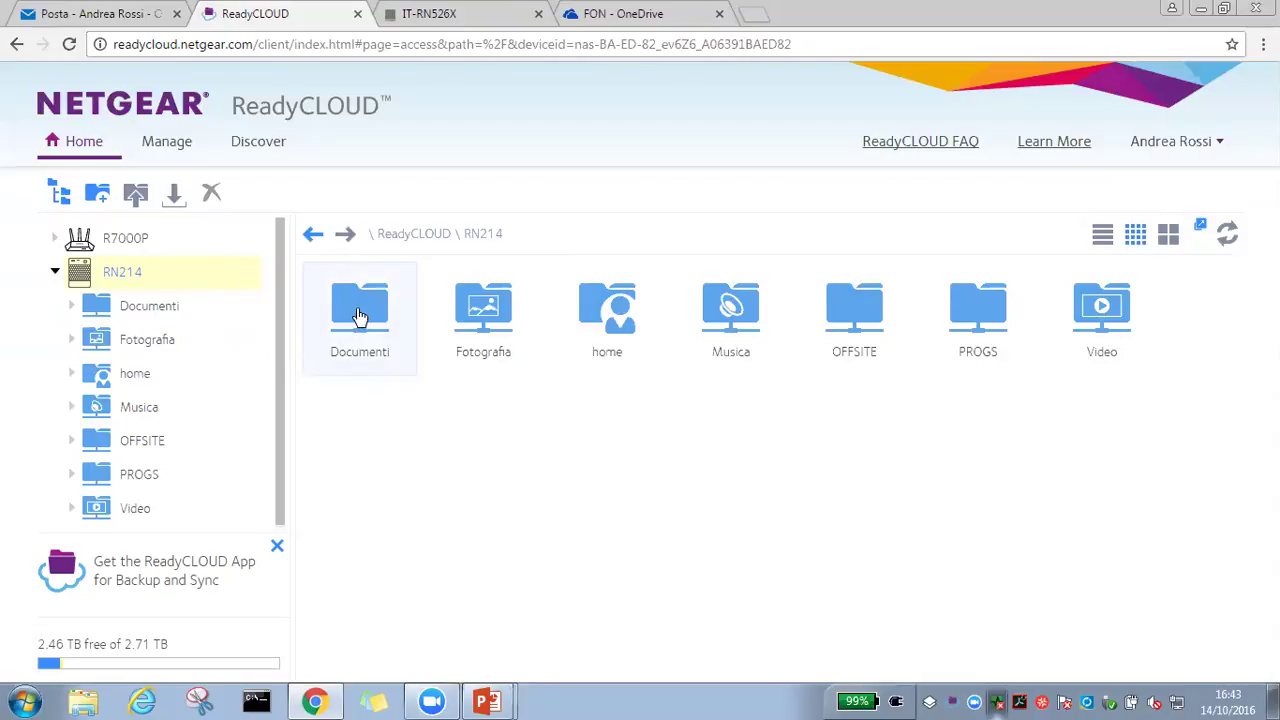
double_click(360, 316)
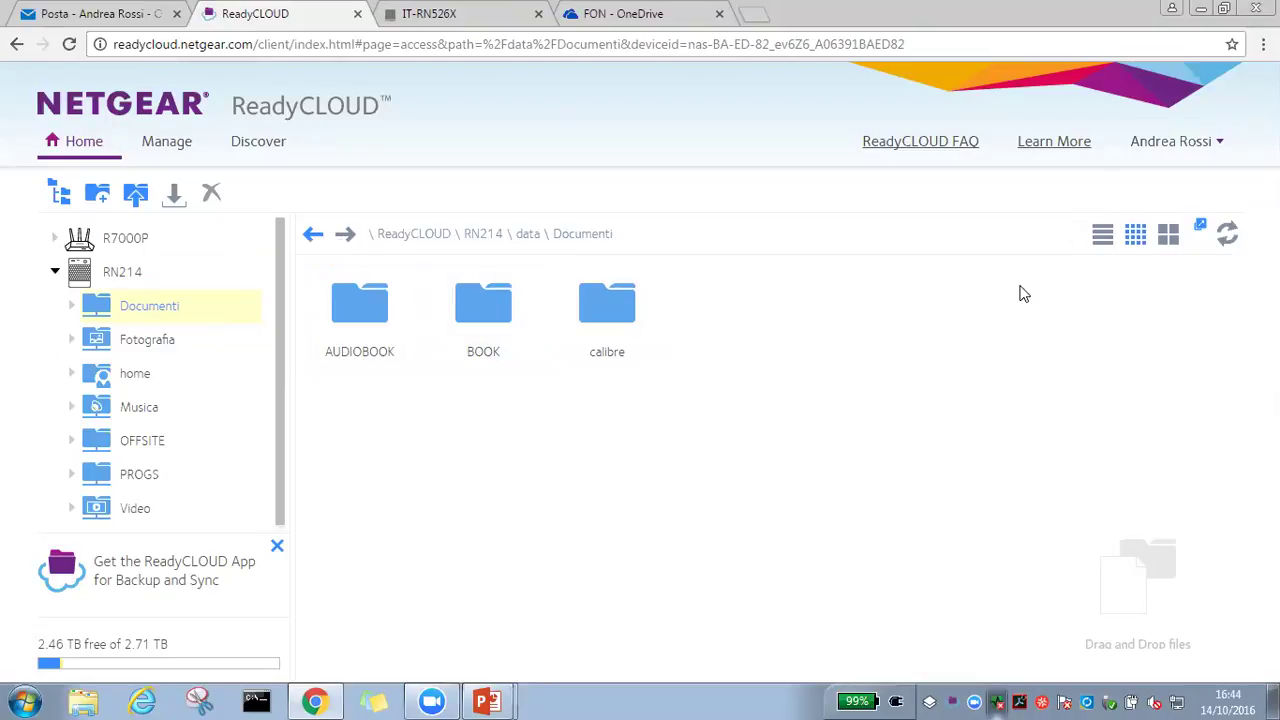
left_click(1227, 8)
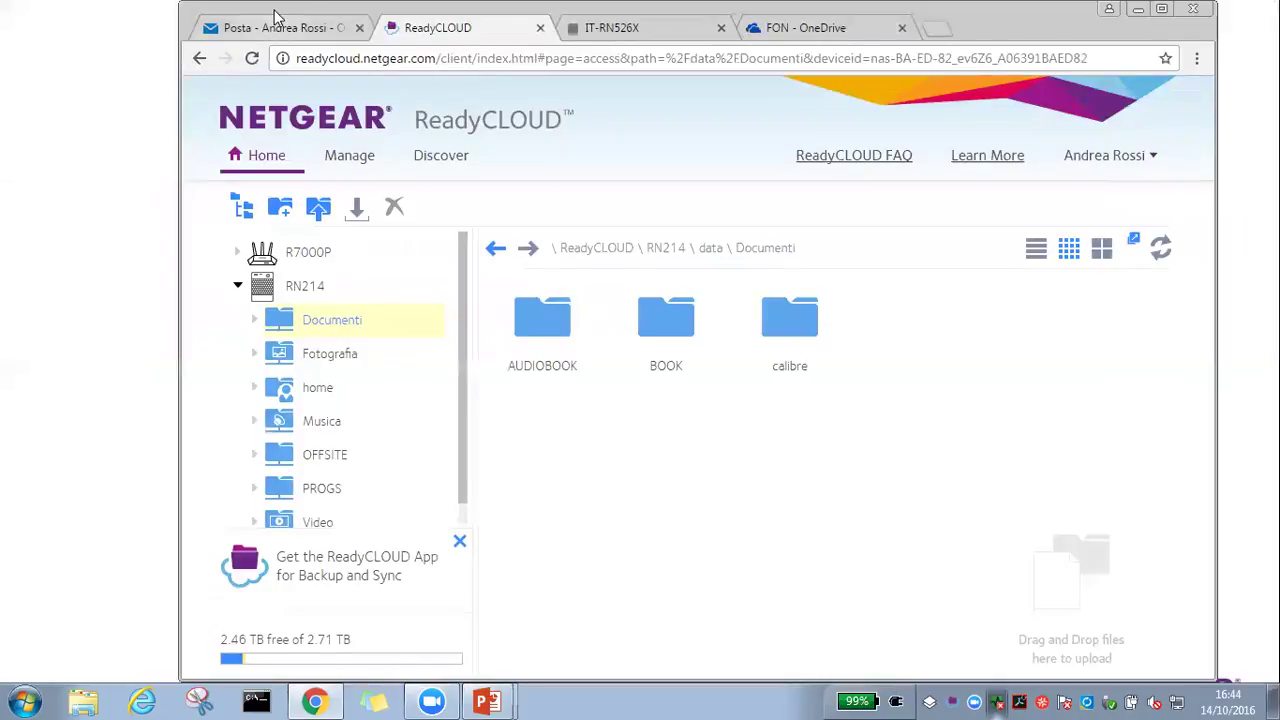
left_click(80, 222)
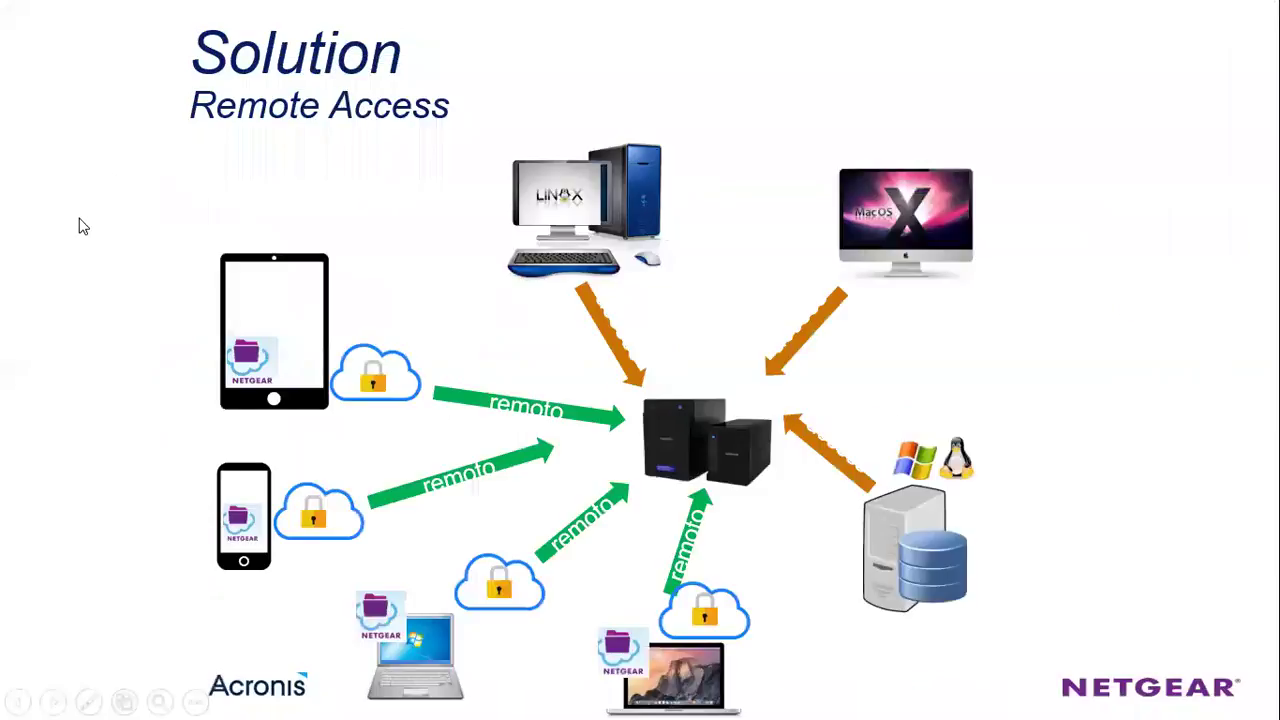
End the slide show, minimize PowerPoint and bring the Zoom window forward.
key("Escape")
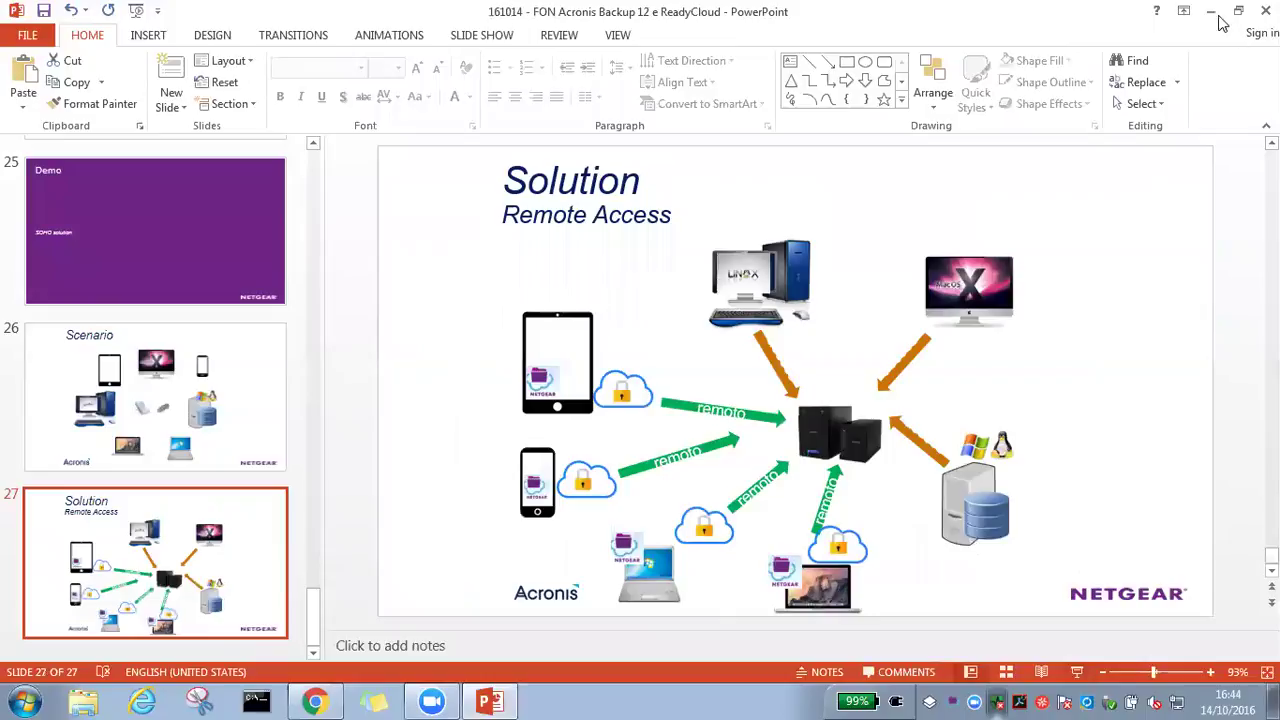
left_click(1211, 10)
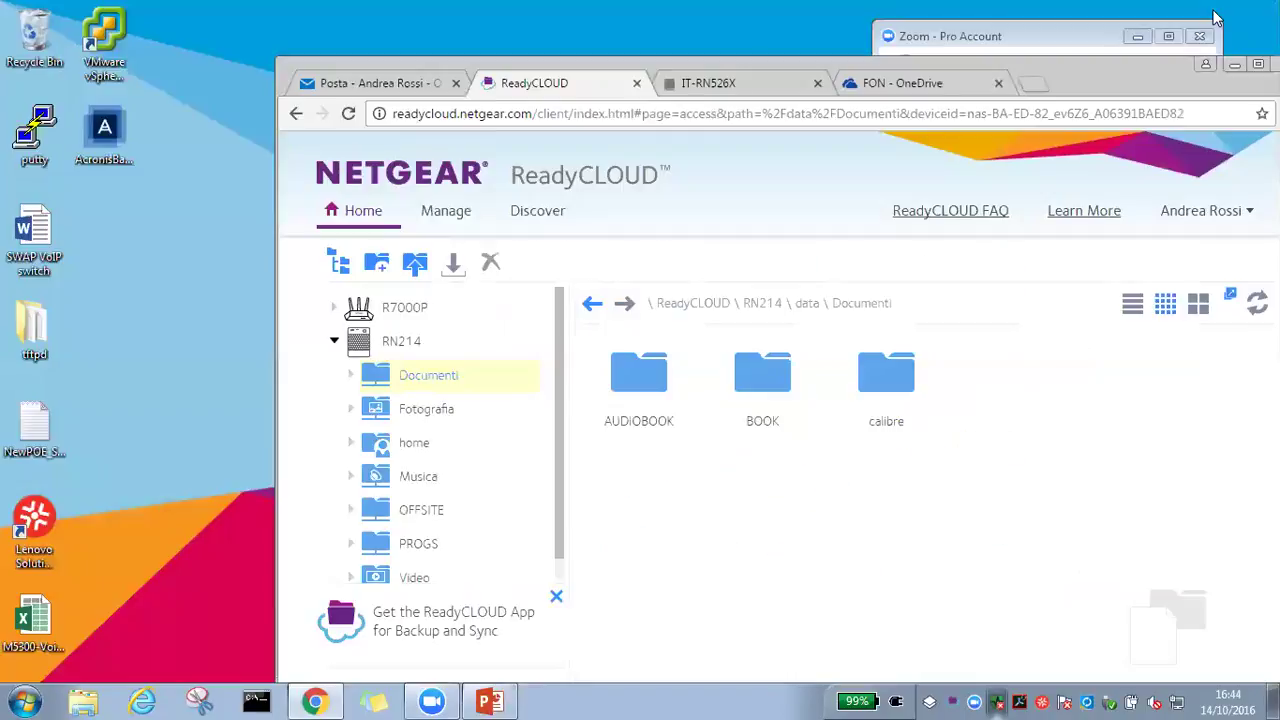
left_click(1116, 47)
Upload the M5300-Voip Excel file from the desktop into RN214's Documenti share in ReadyCLOUD.
left_click(1137, 37)
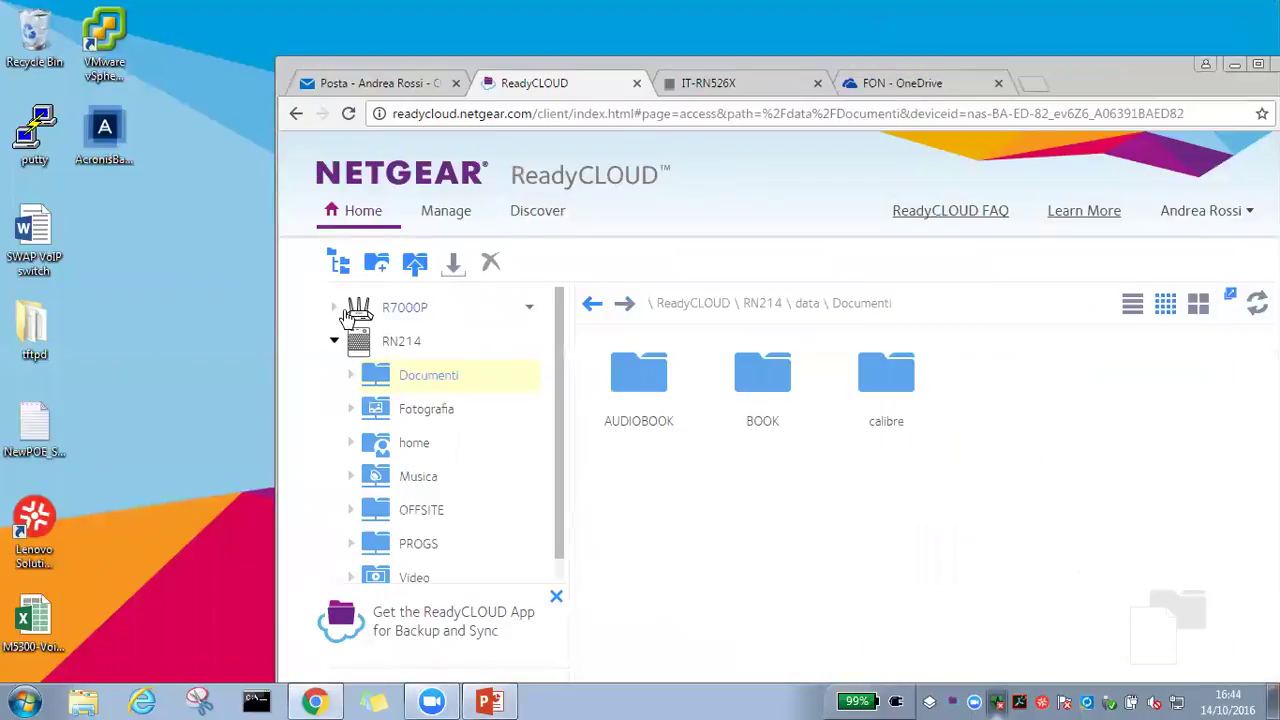
left_click_drag(62, 612, 900, 522)
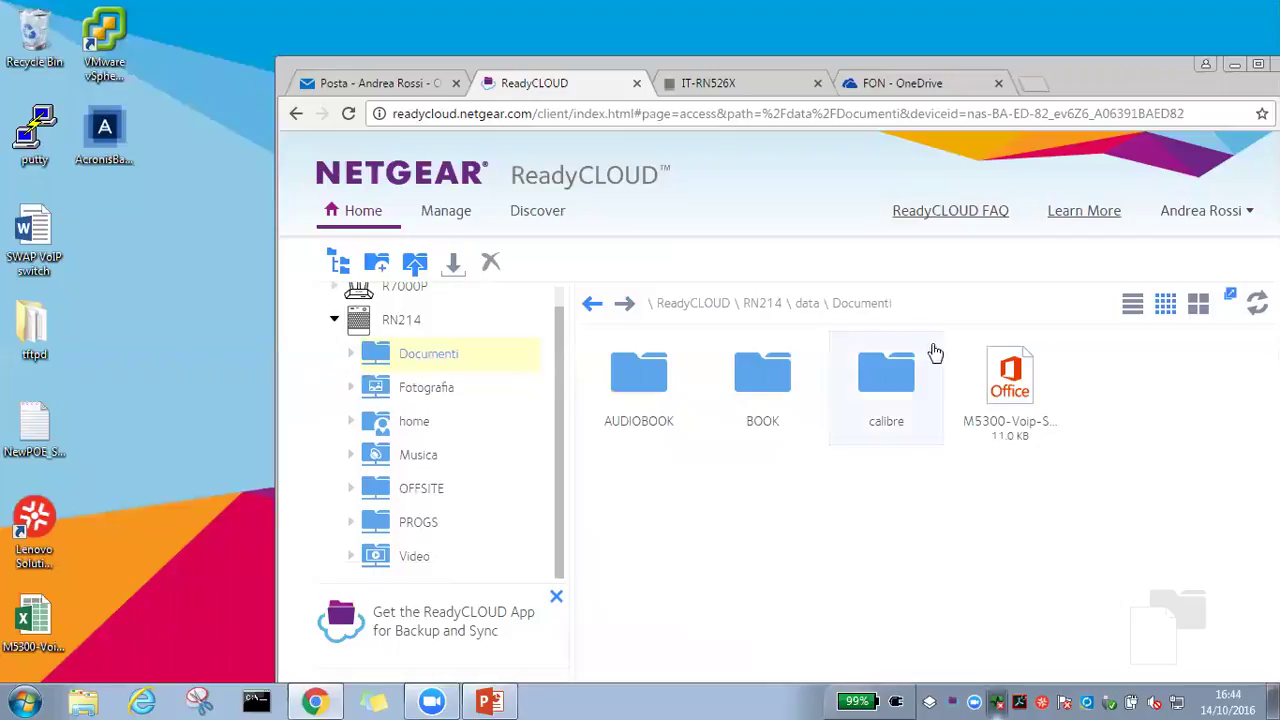
left_click_drag(1108, 85, 1002, 67)
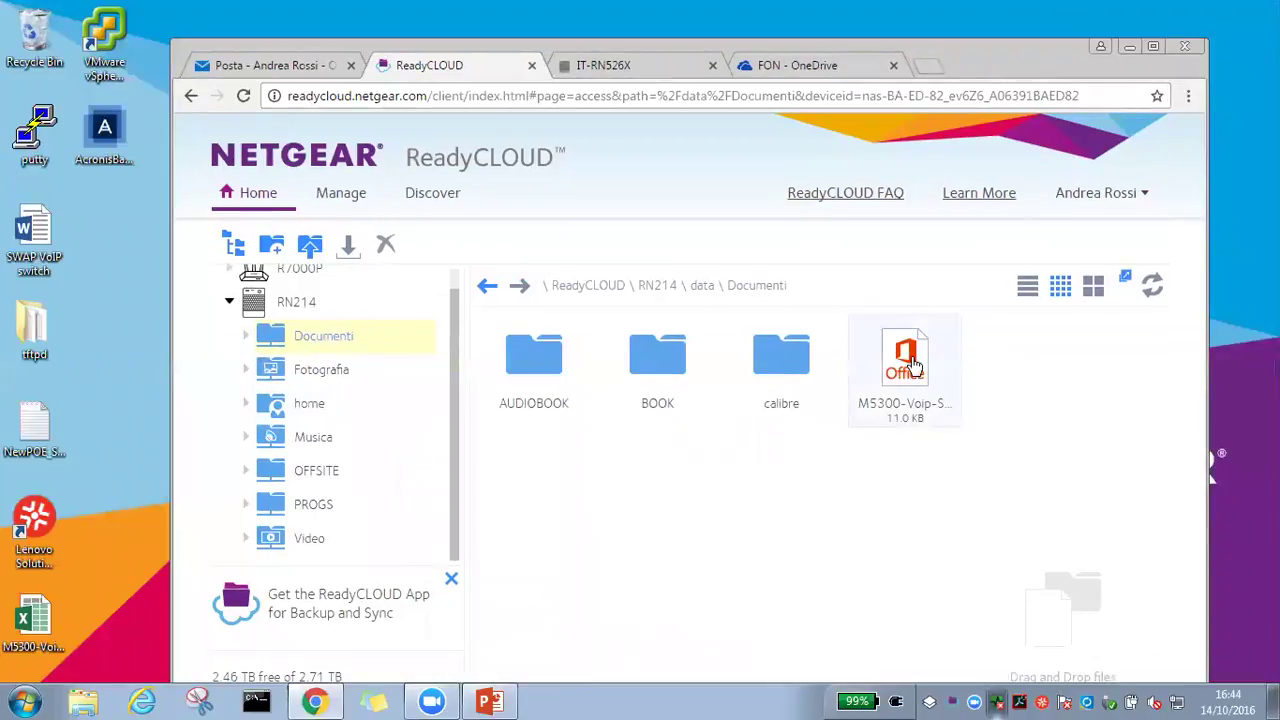
Sign out of the current account in the ReadyCLOUD desktop app via the gear menu's Esci.
left_click(953, 700)
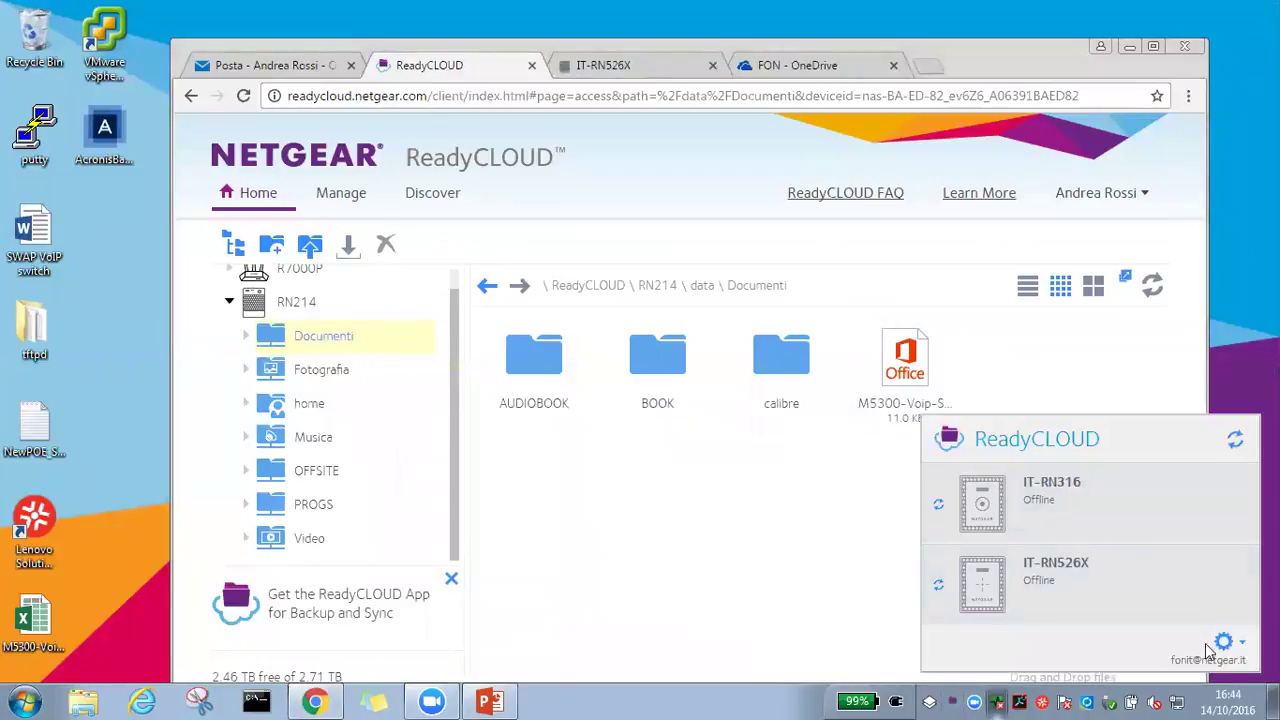
left_click(1245, 645)
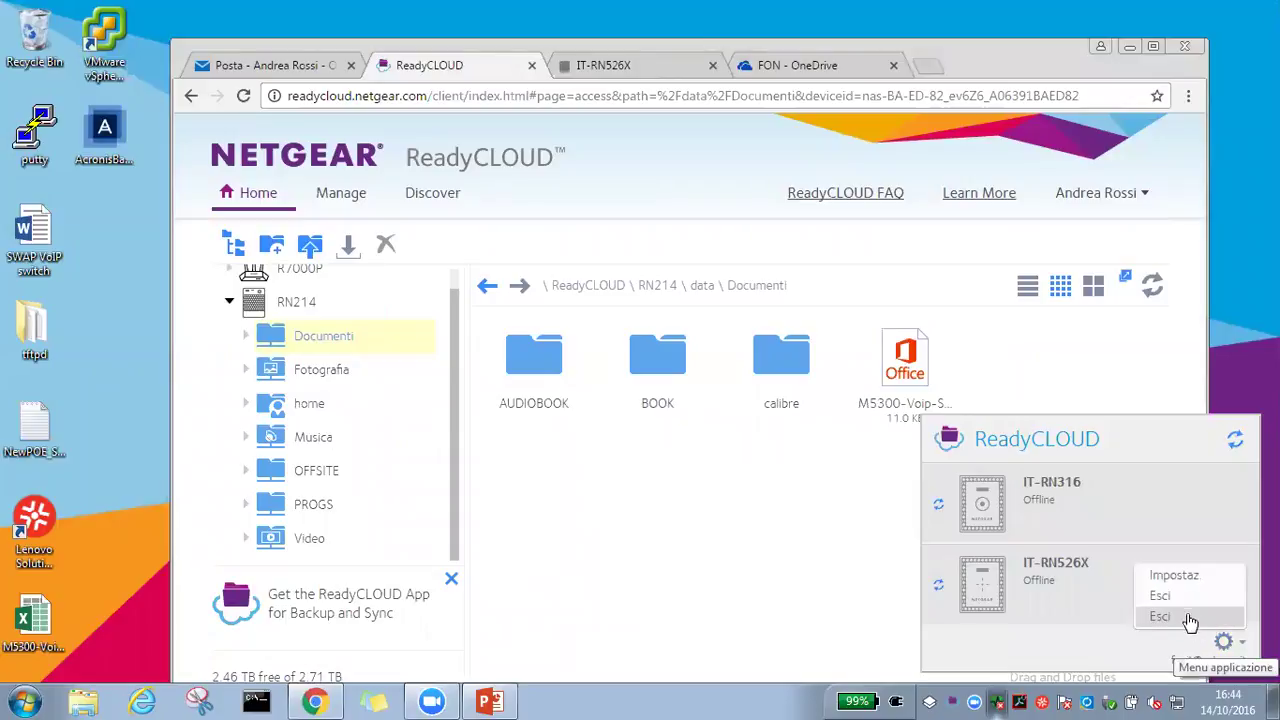
left_click(1160, 596)
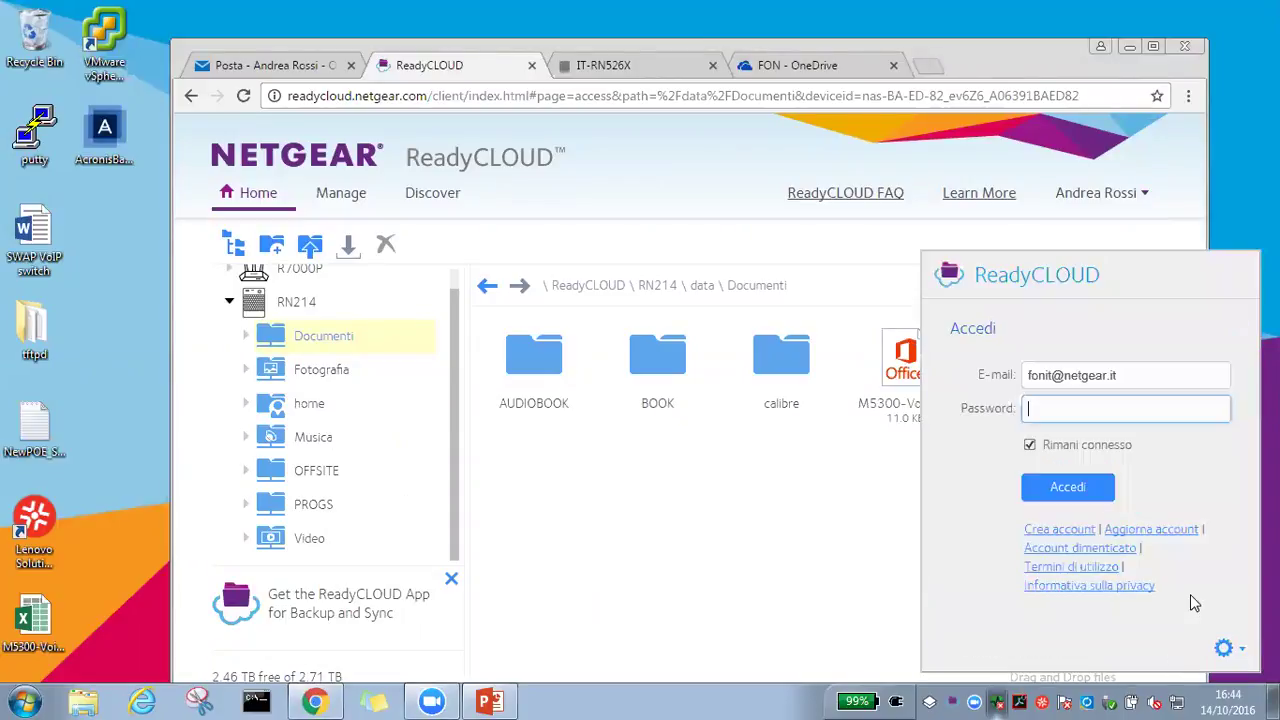
Sign back in with a different account's e-mail address and password using Accedi.
left_click_drag(1049, 367, 1014, 375)
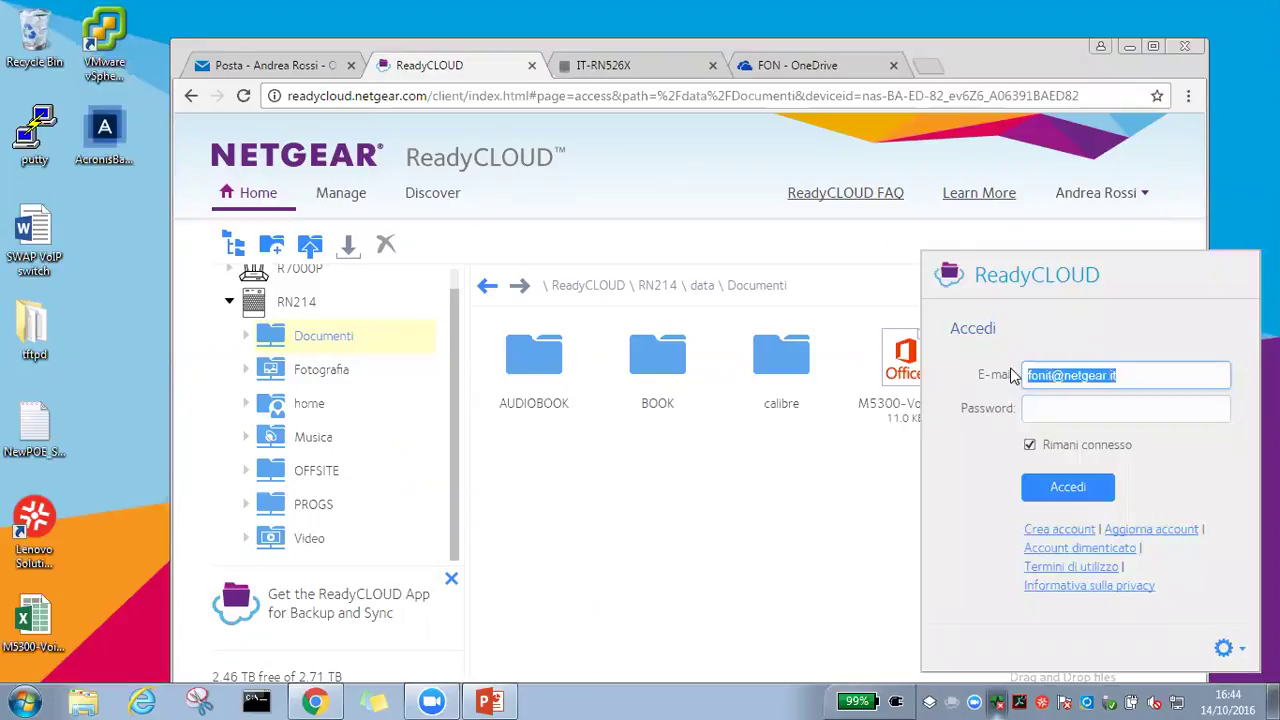
left_click(1115, 408)
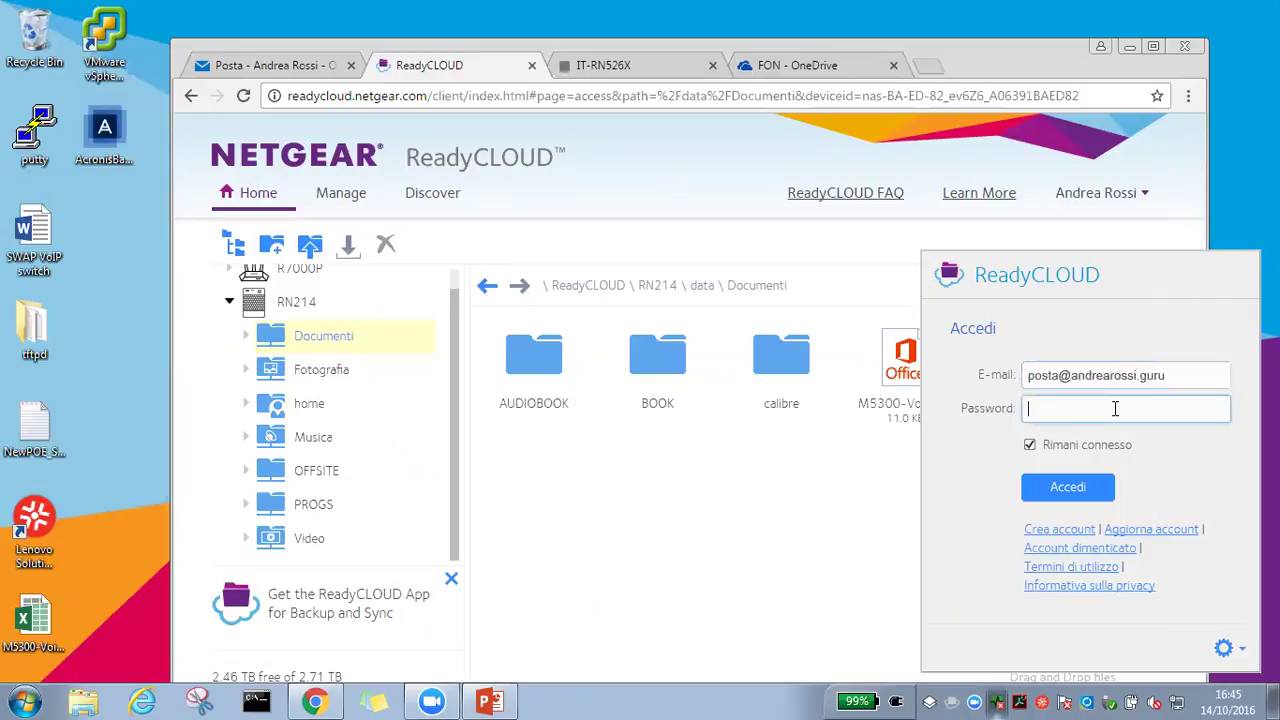
type("•••••••")
left_click(1085, 487)
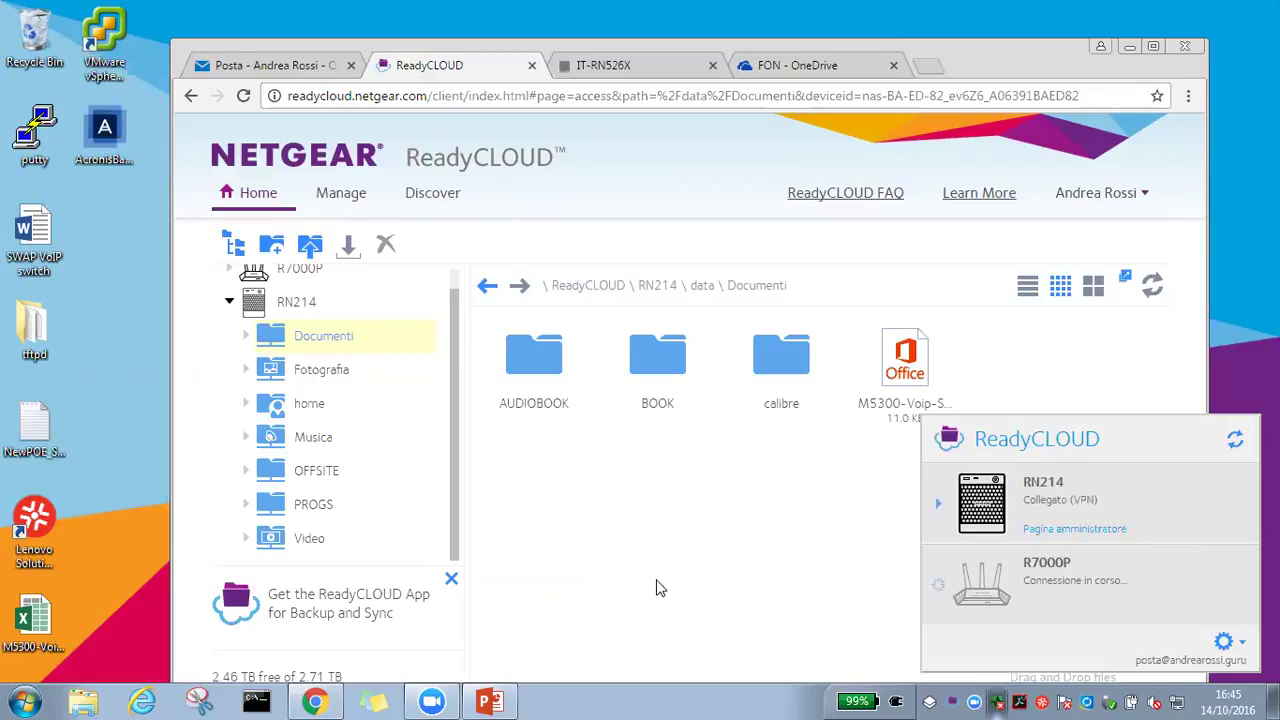
Log in to RN214's admin page as admin, then close the microsoft.com tab and minimize the browser.
left_click(1072, 530)
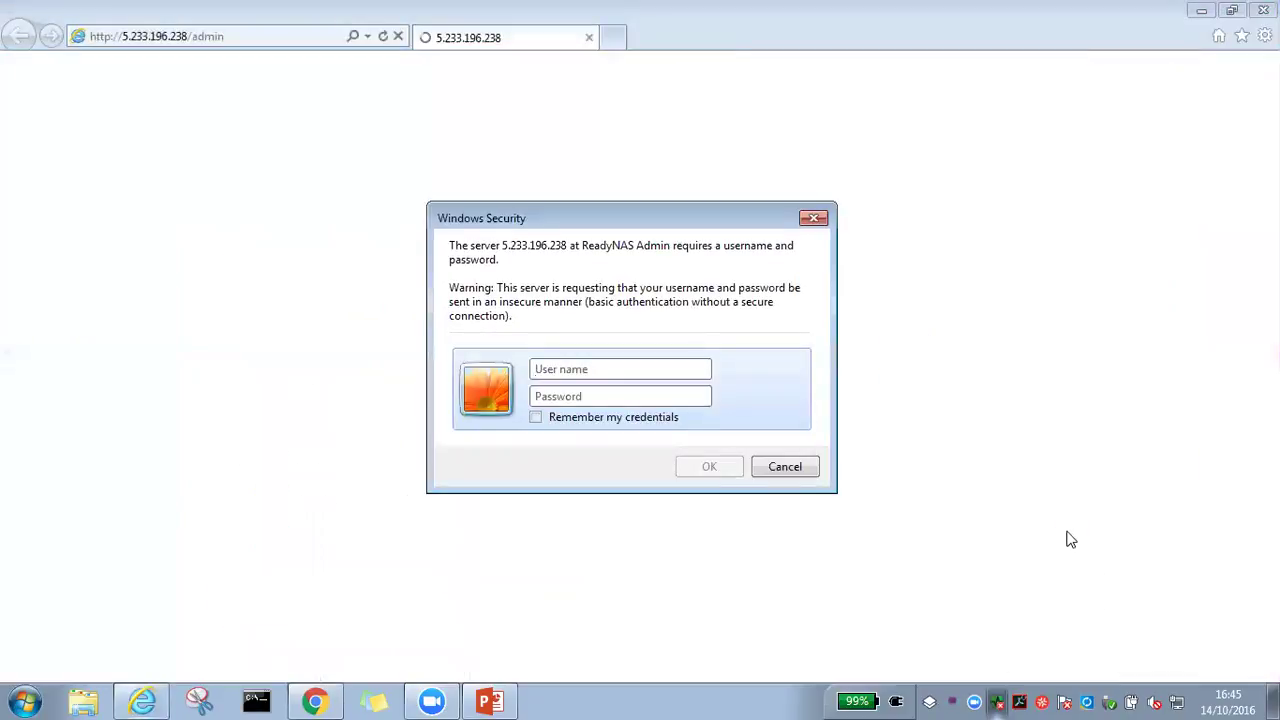
type("admin")
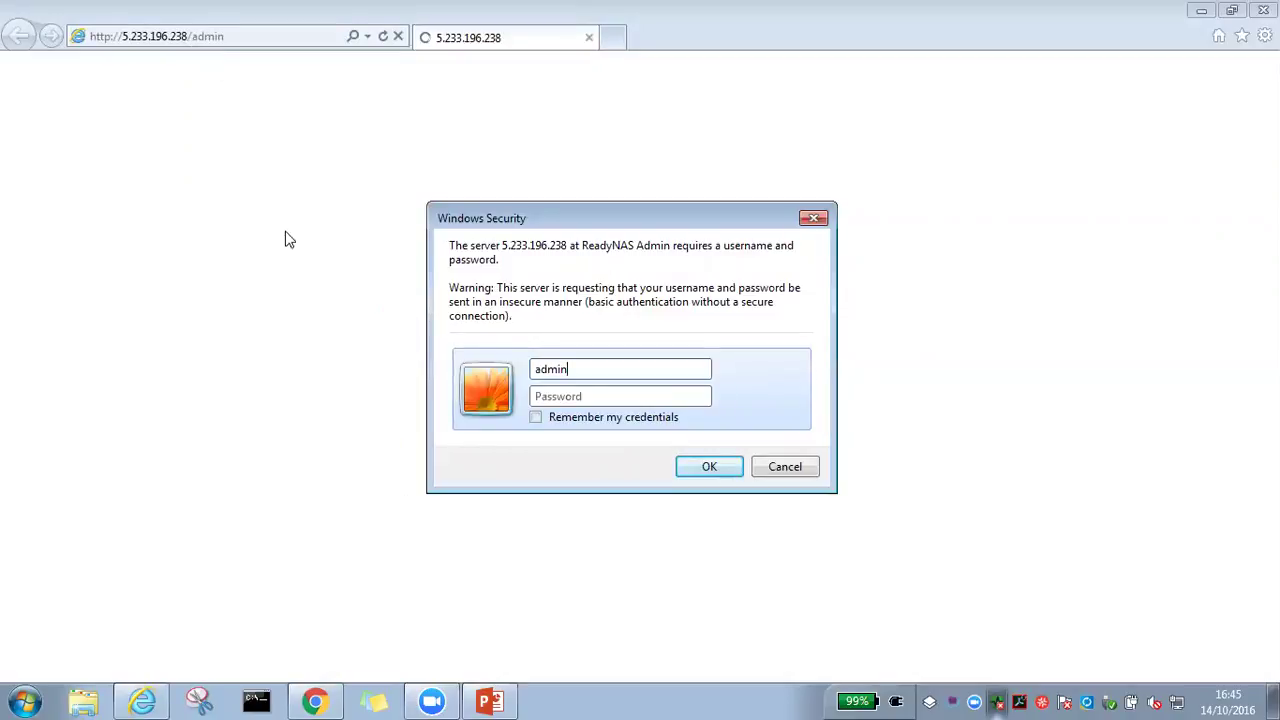
left_click(605, 391)
type("•••••••")
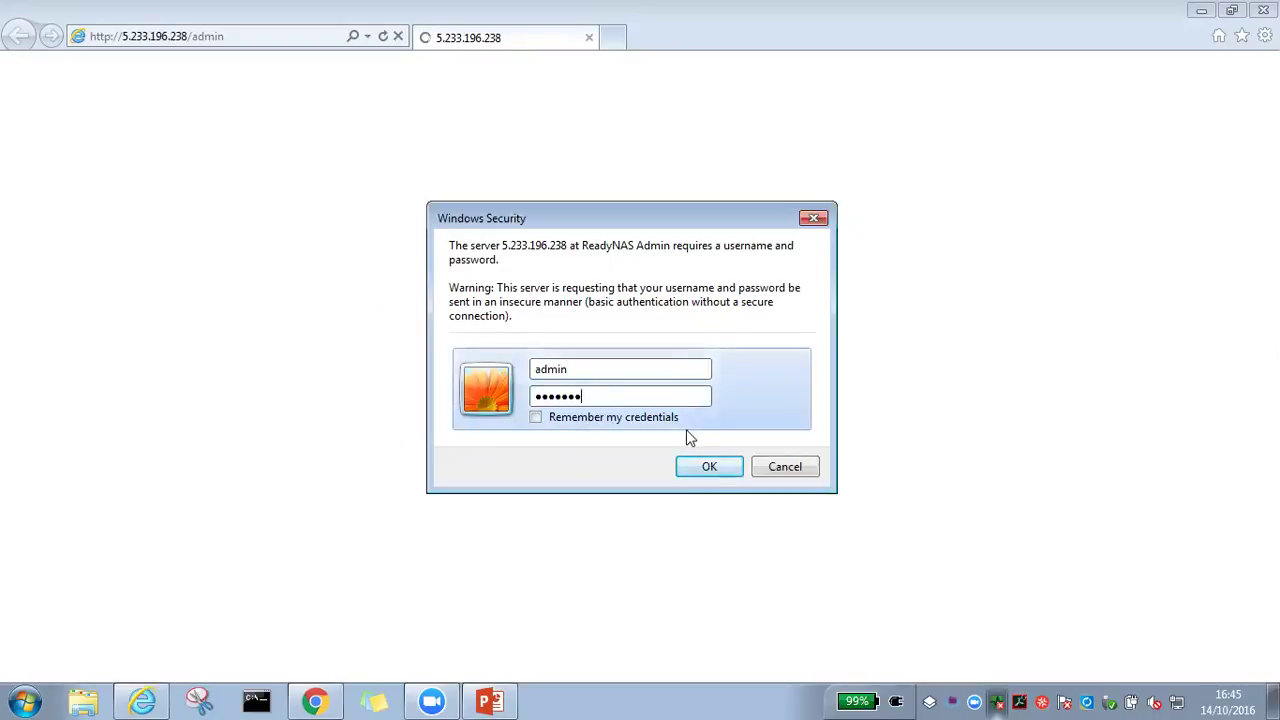
left_click(709, 467)
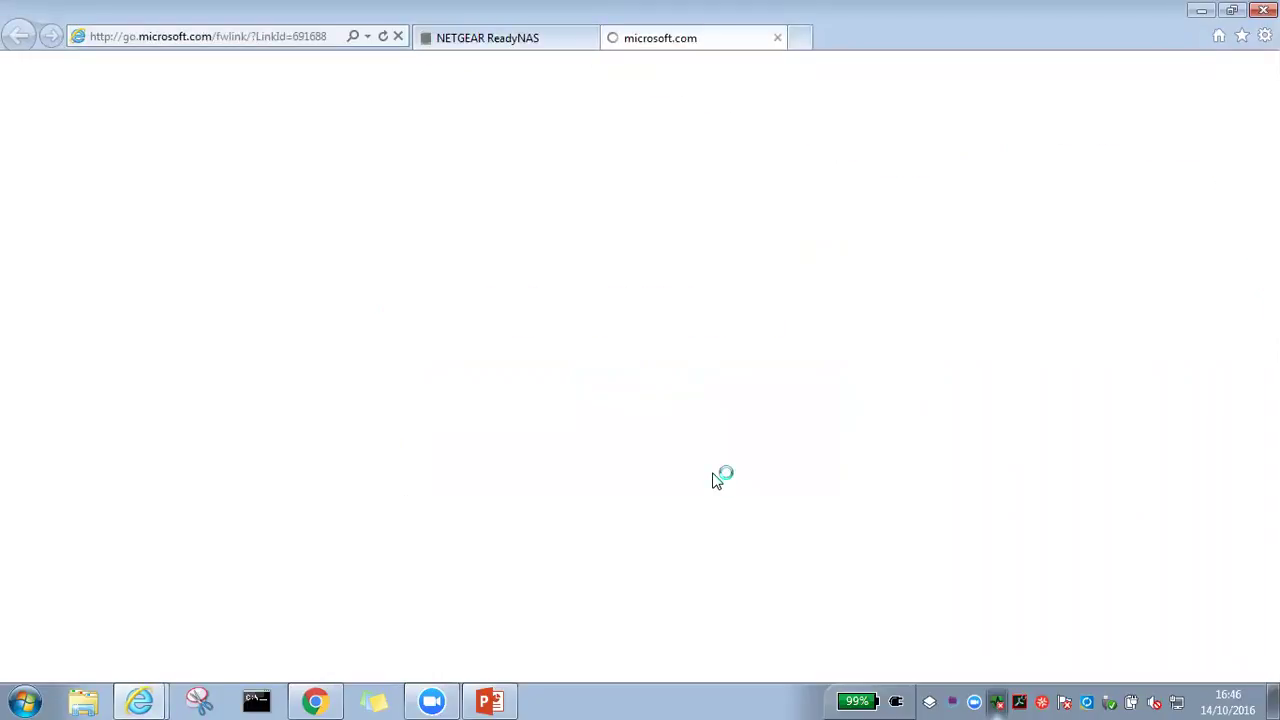
left_click(778, 39)
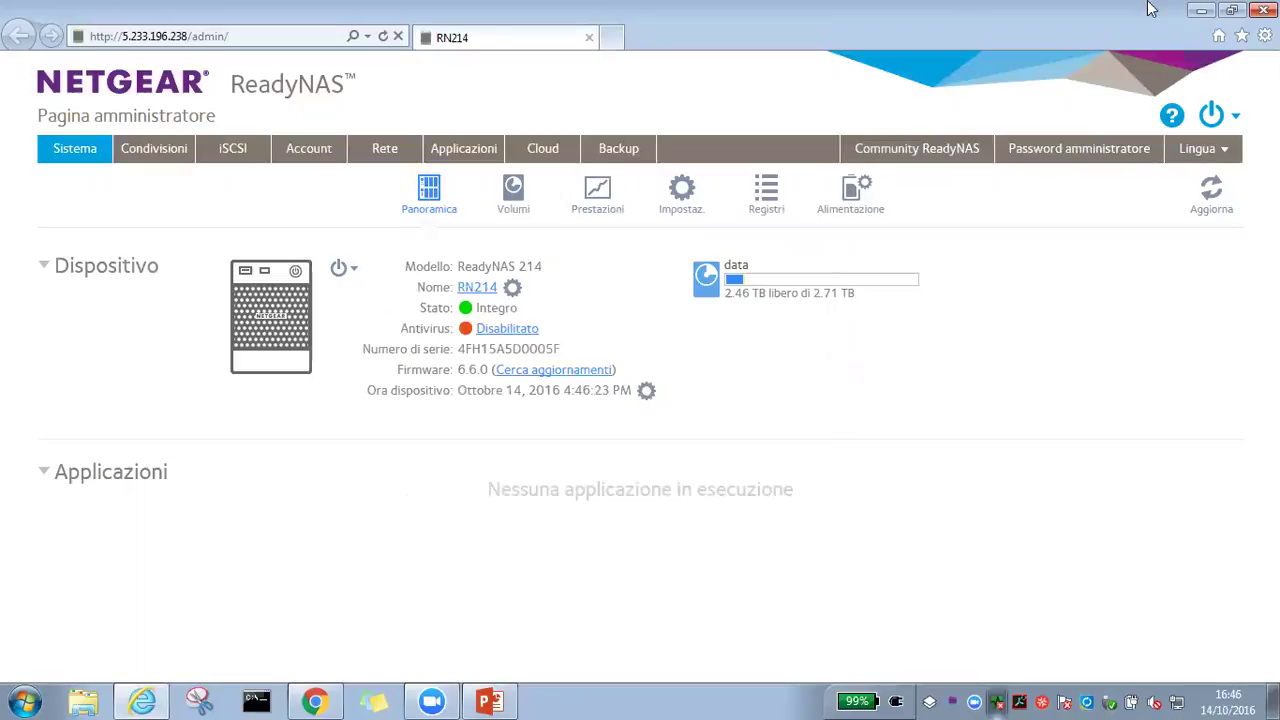
left_click(1205, 10)
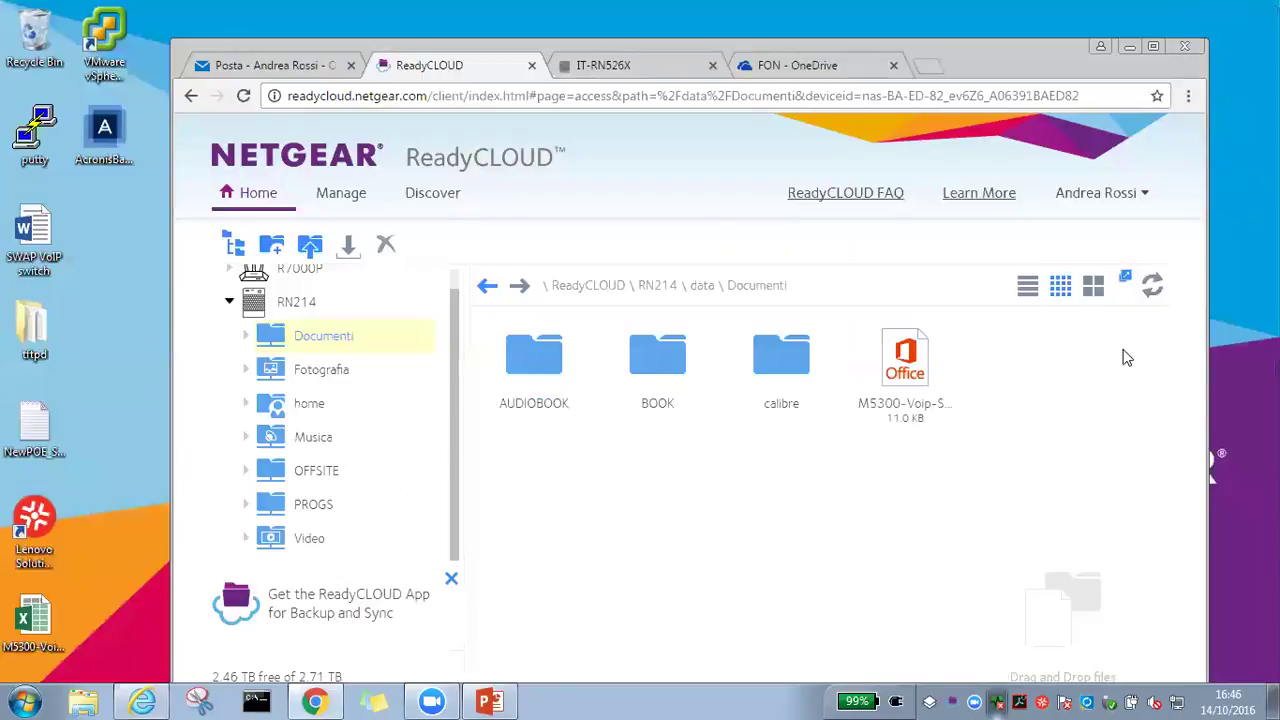
List RN214's shares in the ReadyCLOUD tray panel, then move Explorer aside to show ReadyCLOUD's Documenti.
left_click(958, 698)
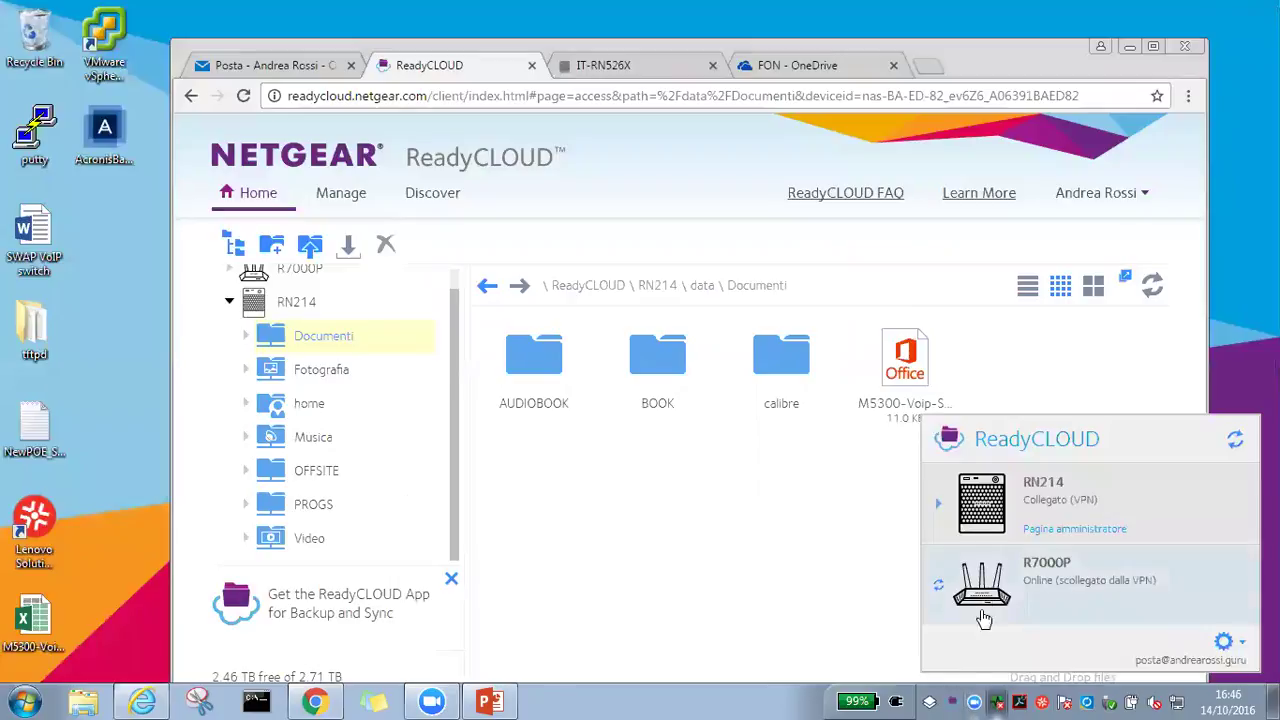
left_click(1164, 508)
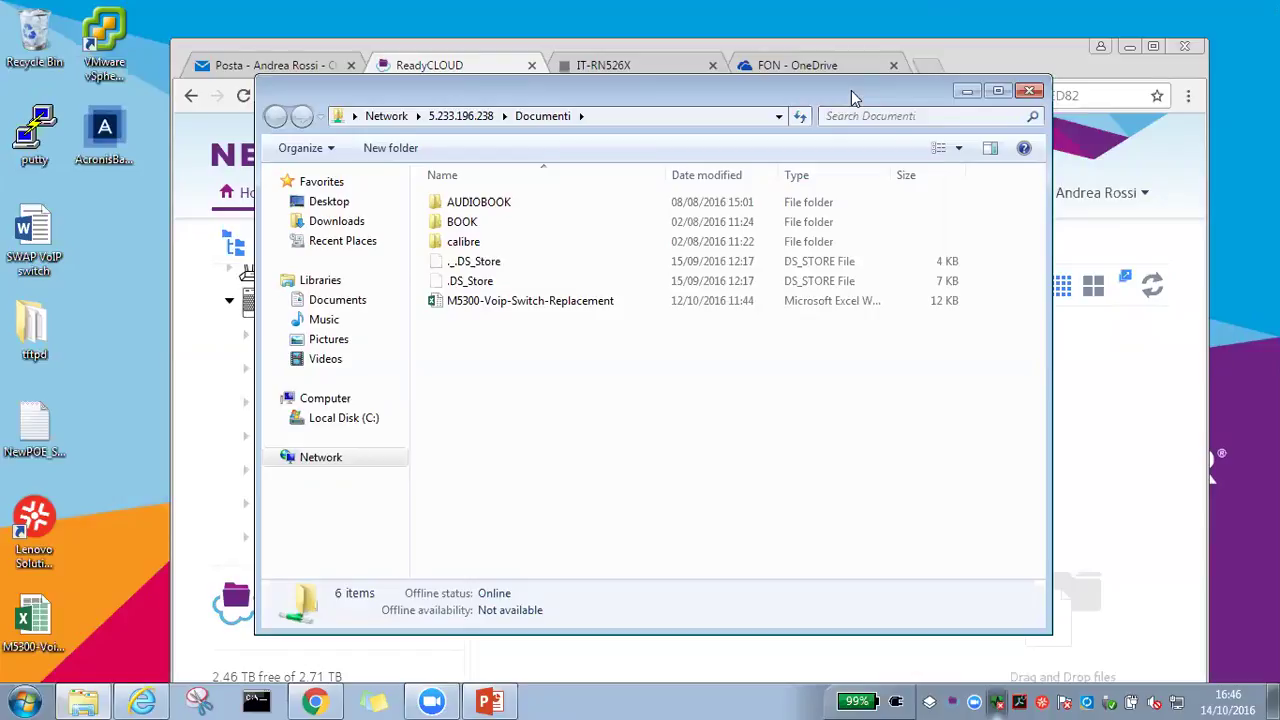
left_click_drag(851, 90, 841, 93)
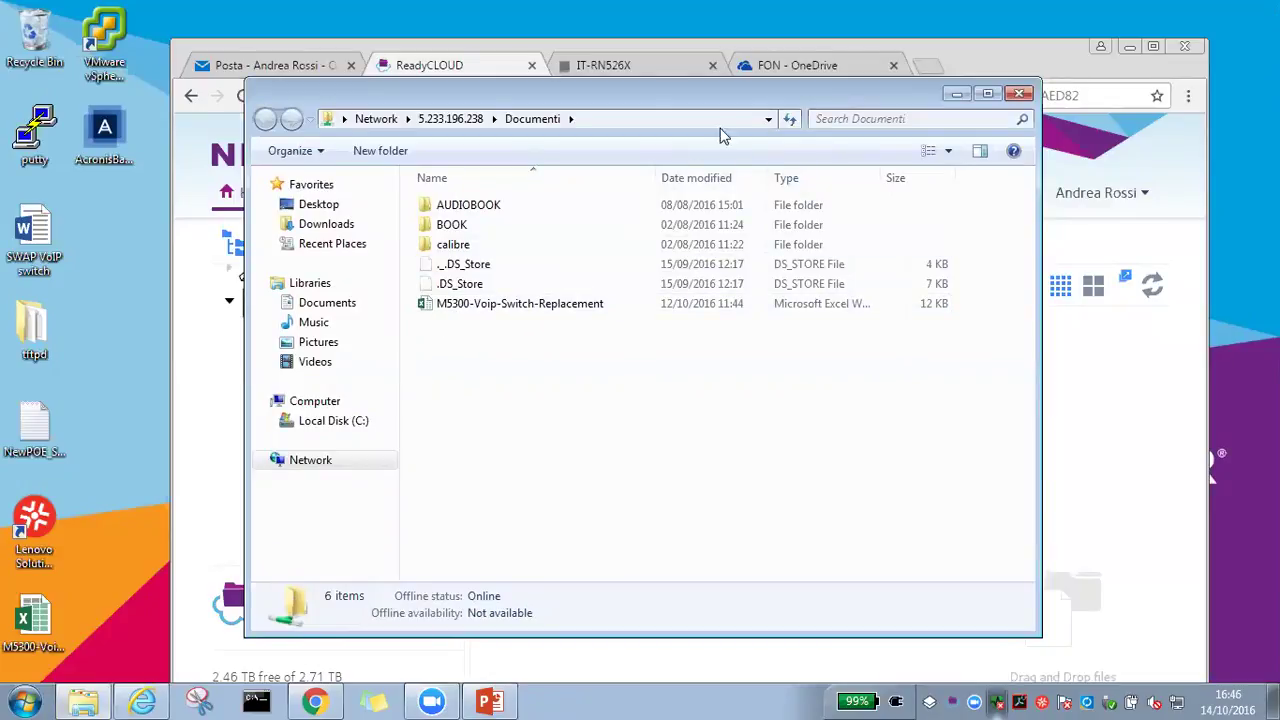
left_click_drag(746, 90, 781, 338)
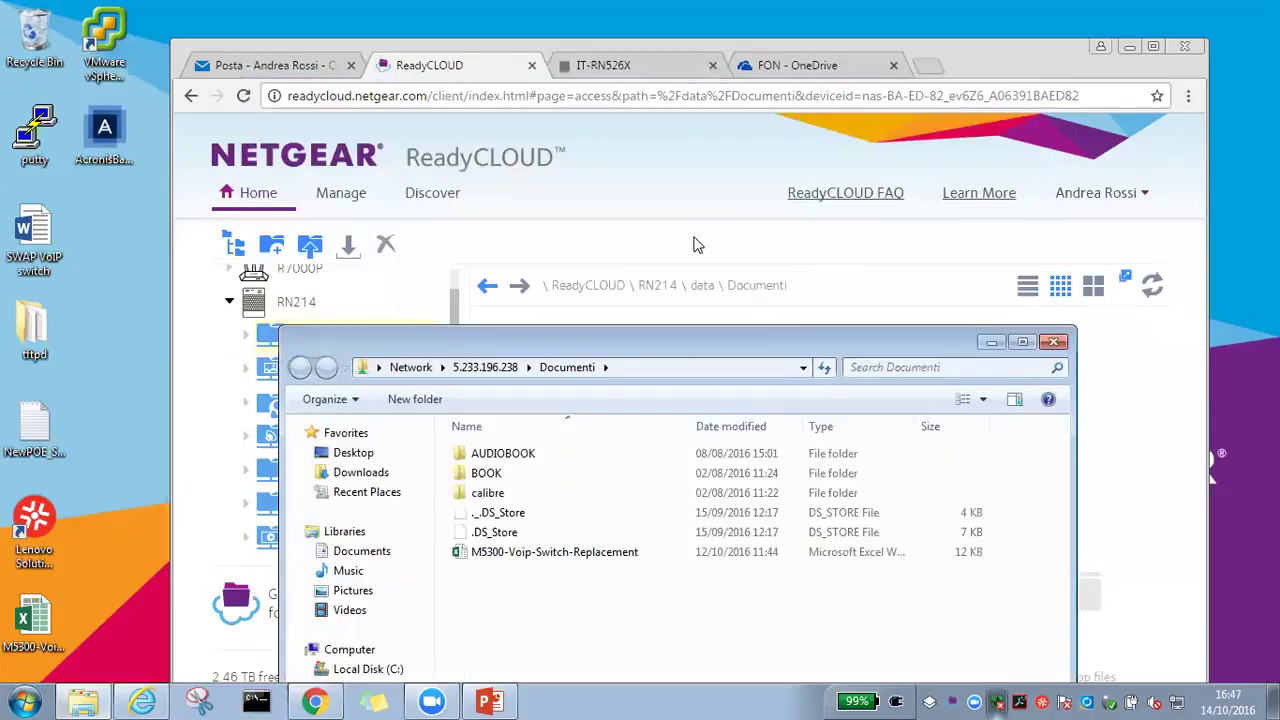
left_click(699, 183)
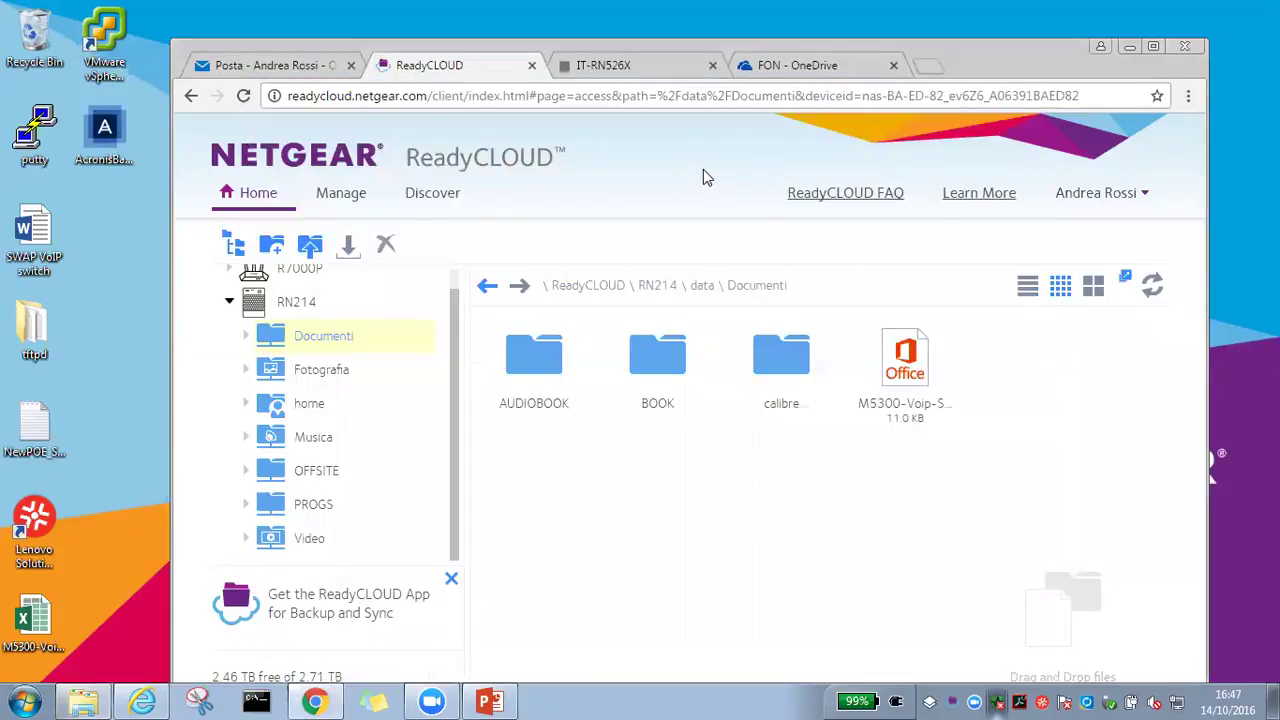
right_click(906, 366)
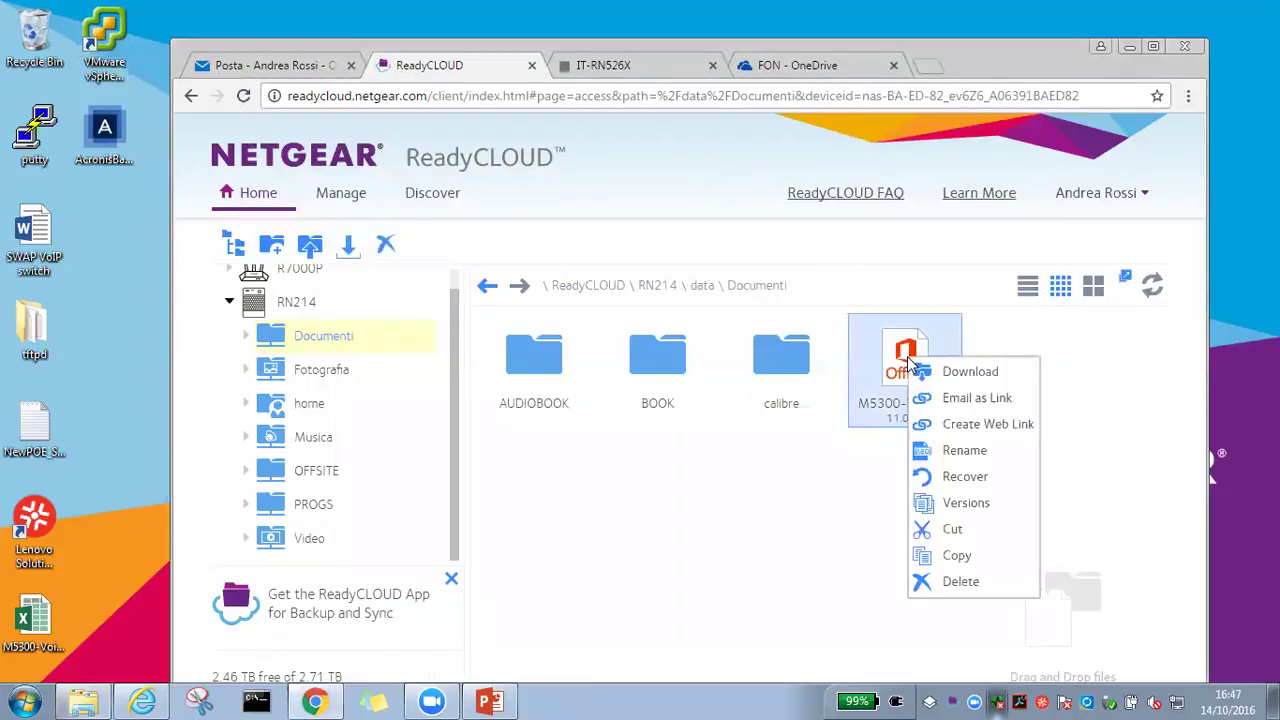
left_click(1013, 400)
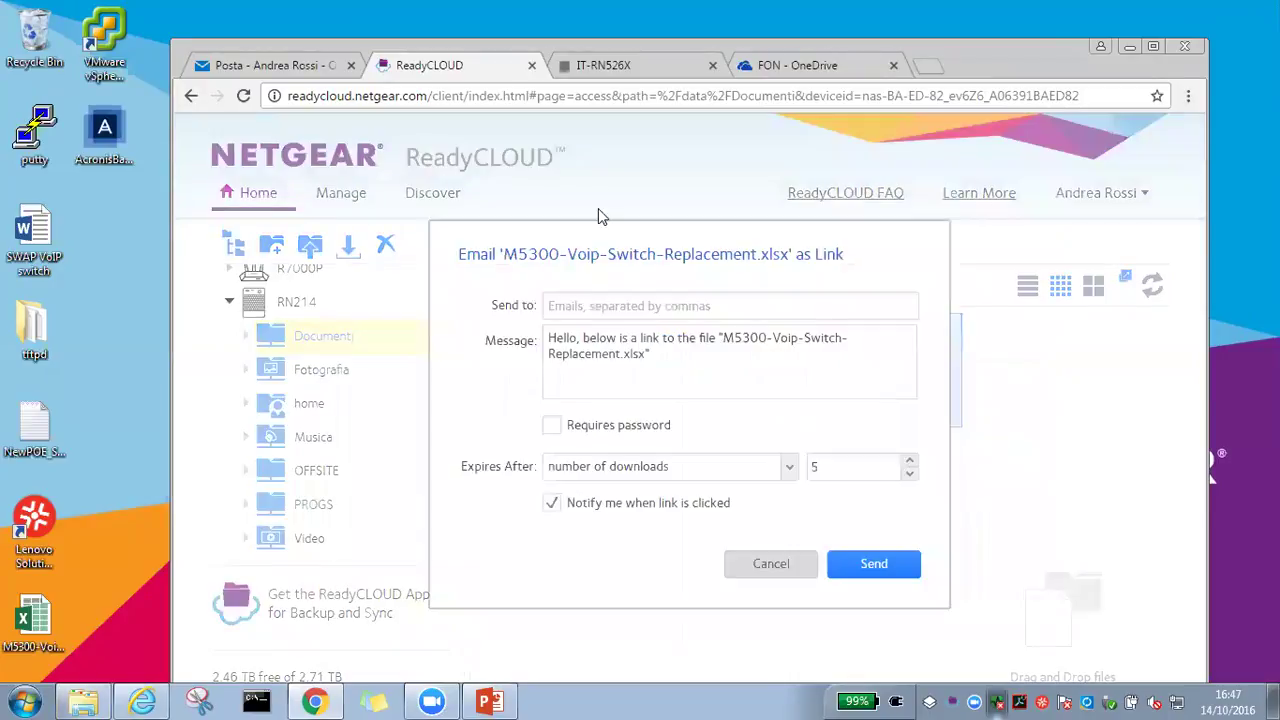
left_click_drag(801, 243, 667, 243)
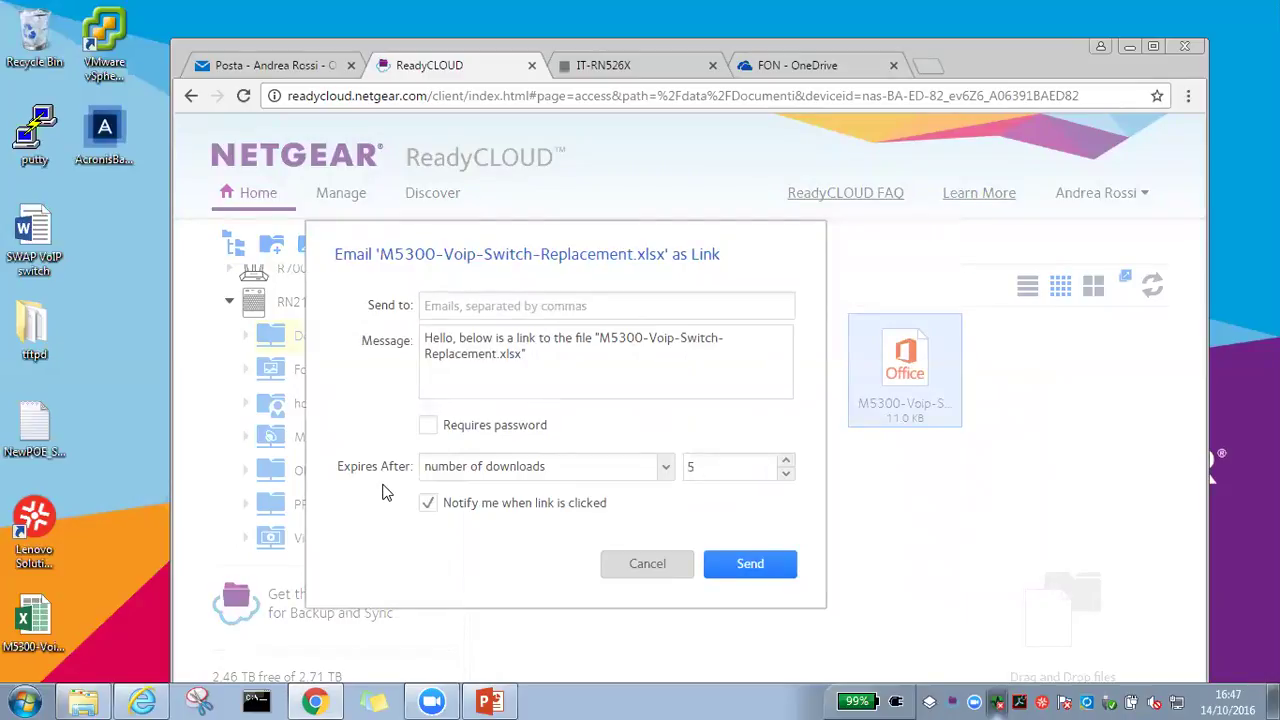
left_click(786, 476)
left_click(648, 565)
Create a password-protected web link for M5300-Voip-Switch-Replacement.xlsx and select its generated URL.
right_click(890, 360)
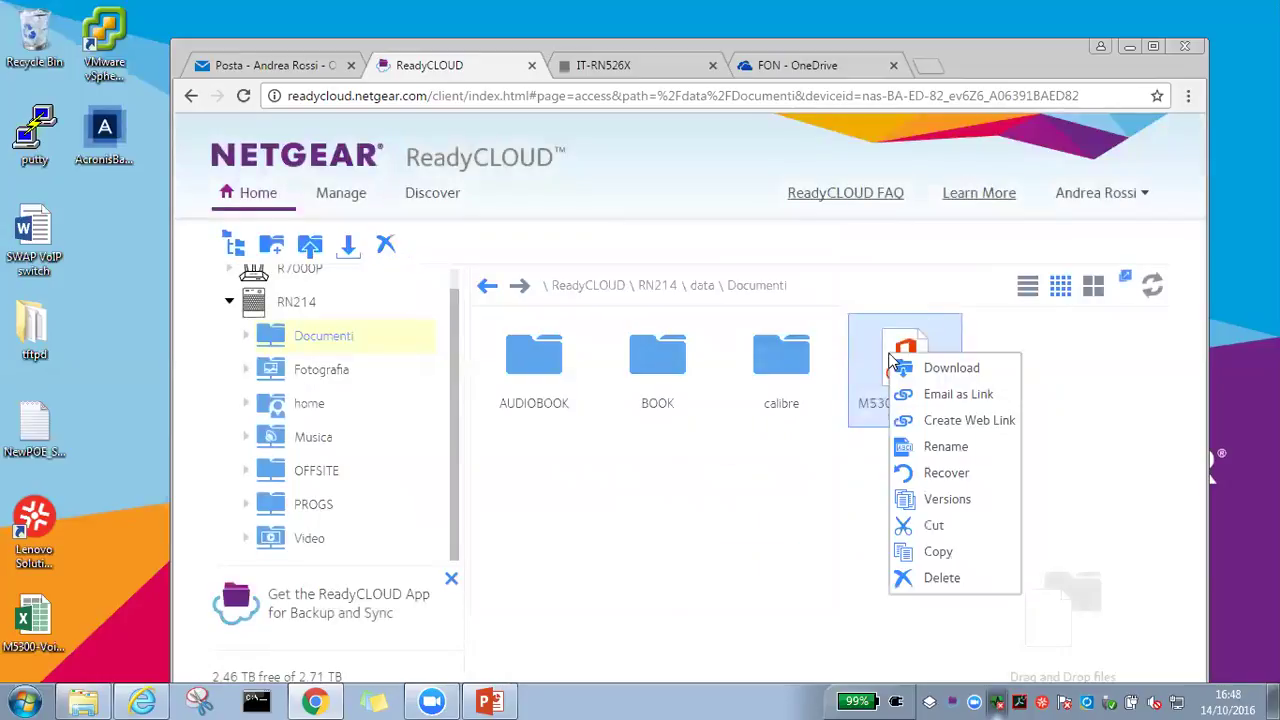
left_click(979, 425)
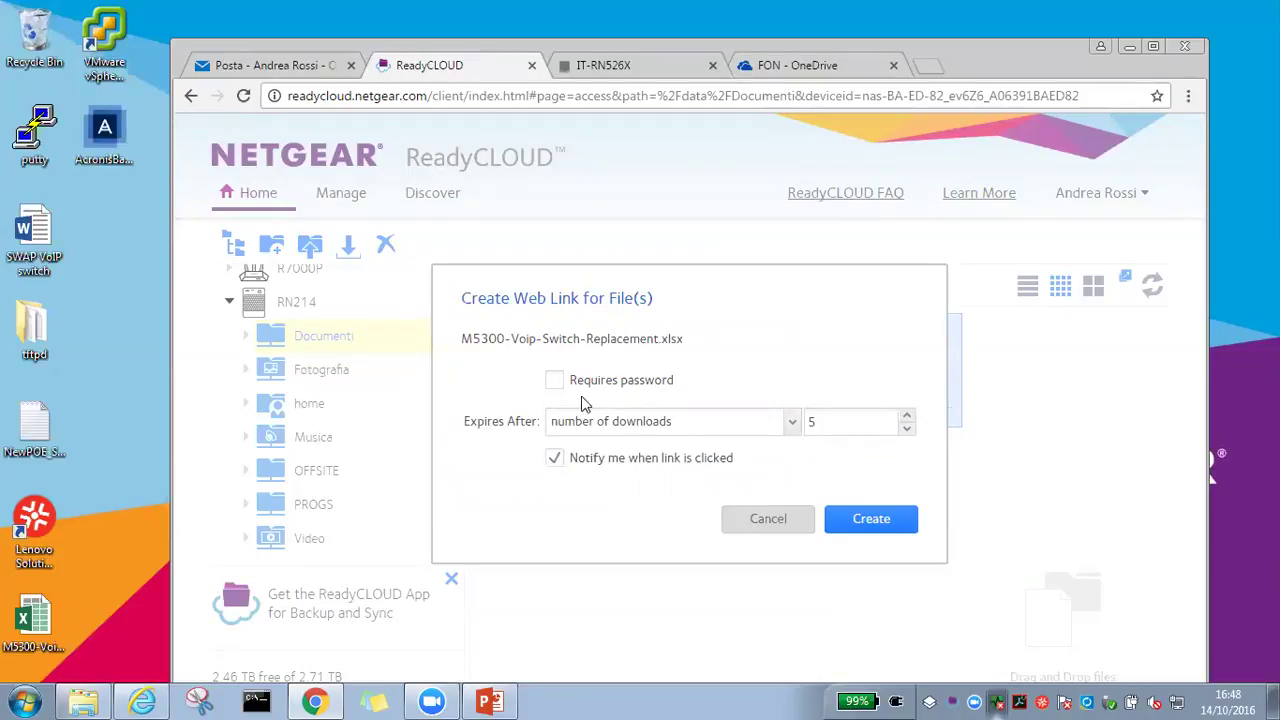
left_click(556, 380)
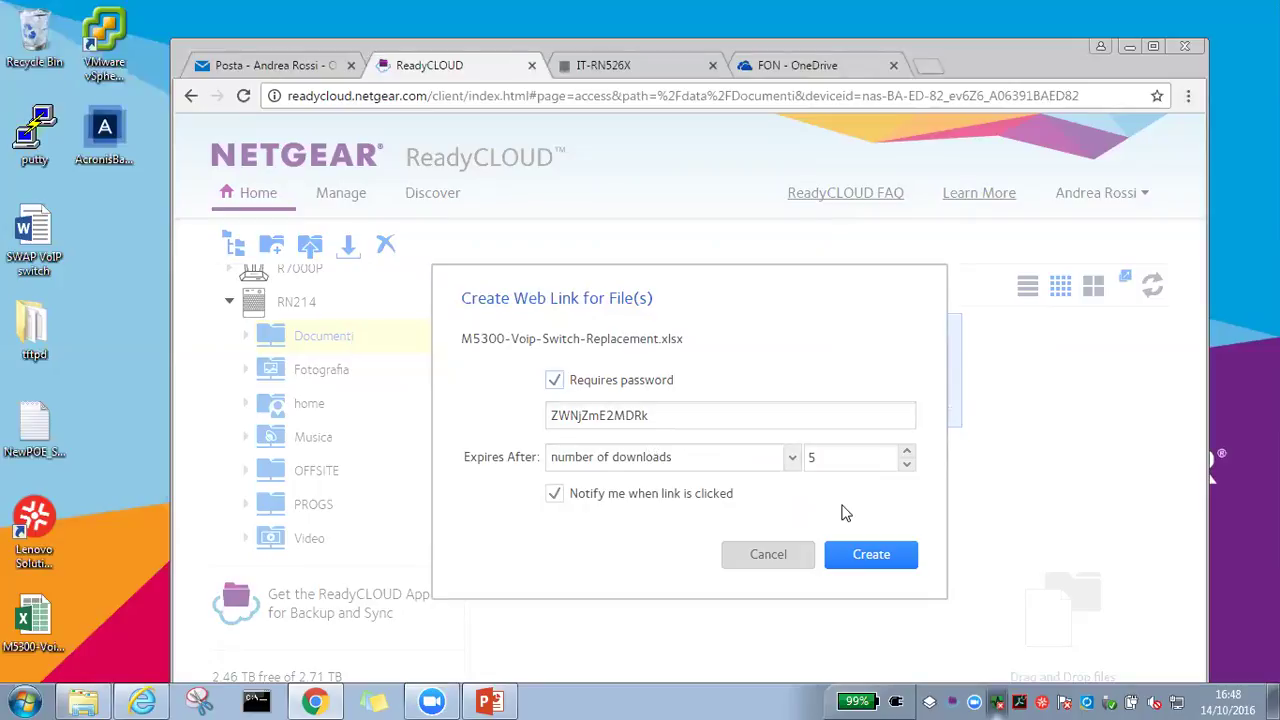
left_click(857, 558)
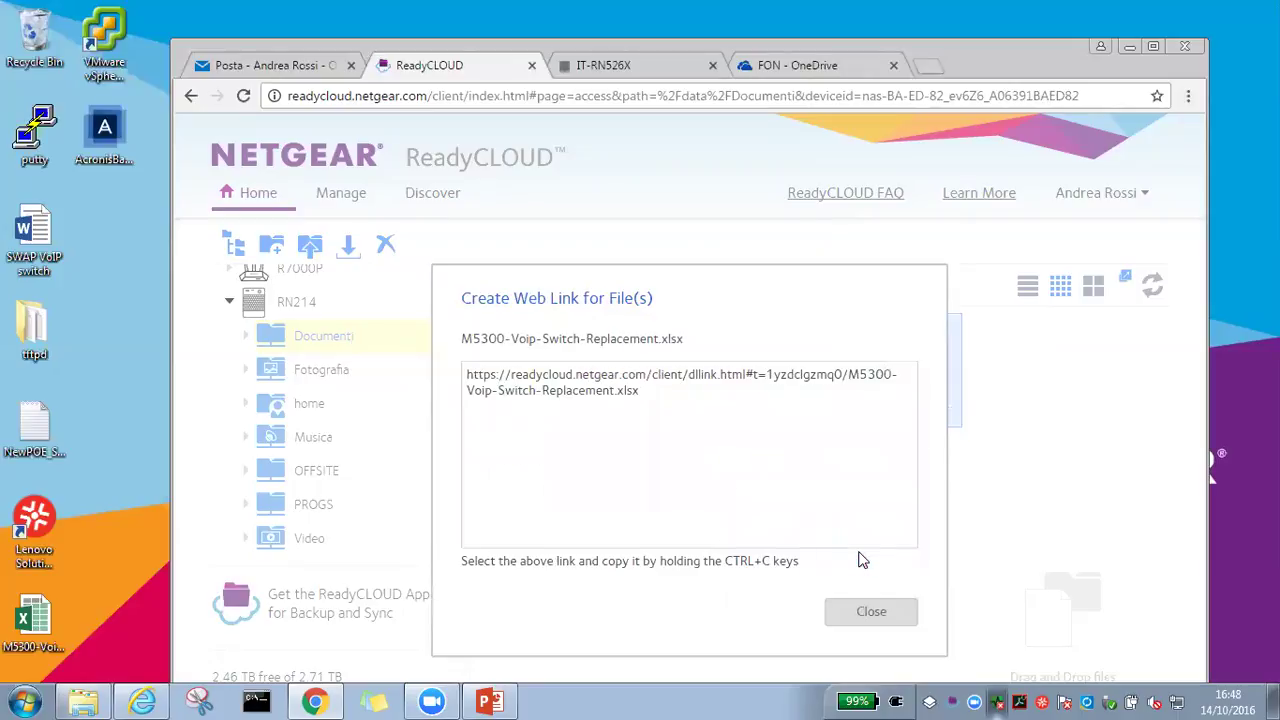
left_click_drag(657, 404, 460, 368)
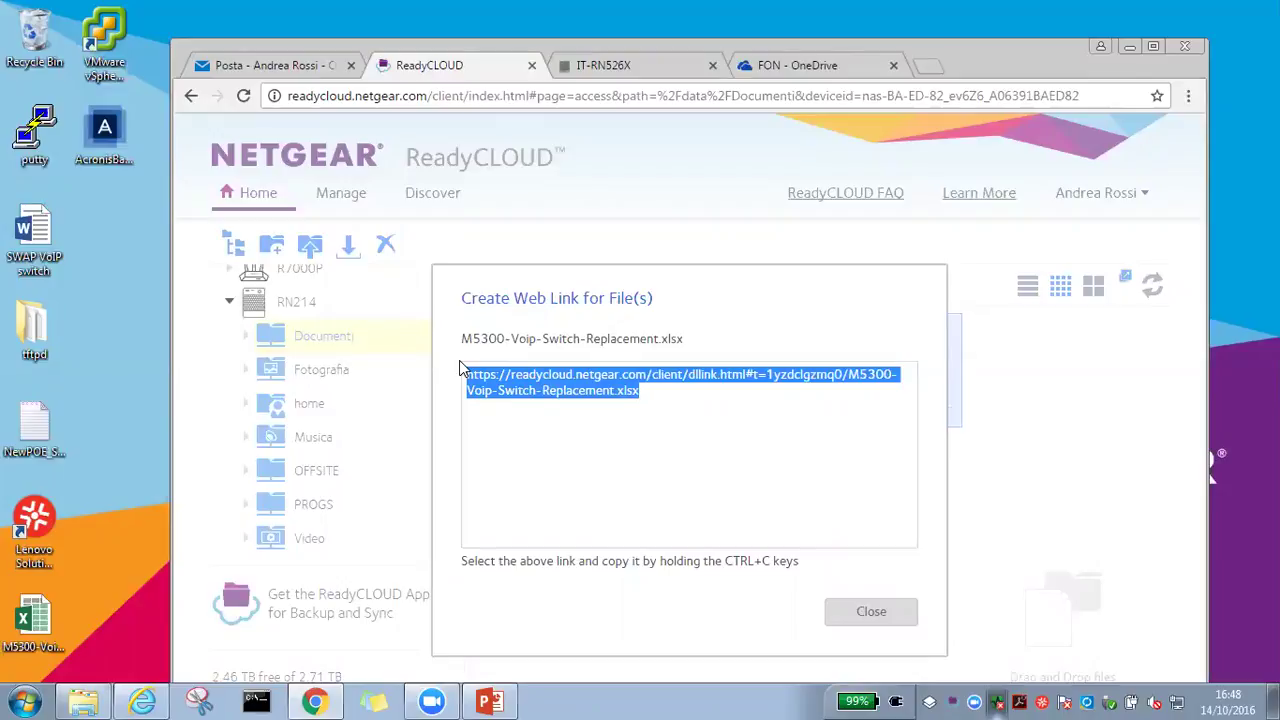
left_click(886, 612)
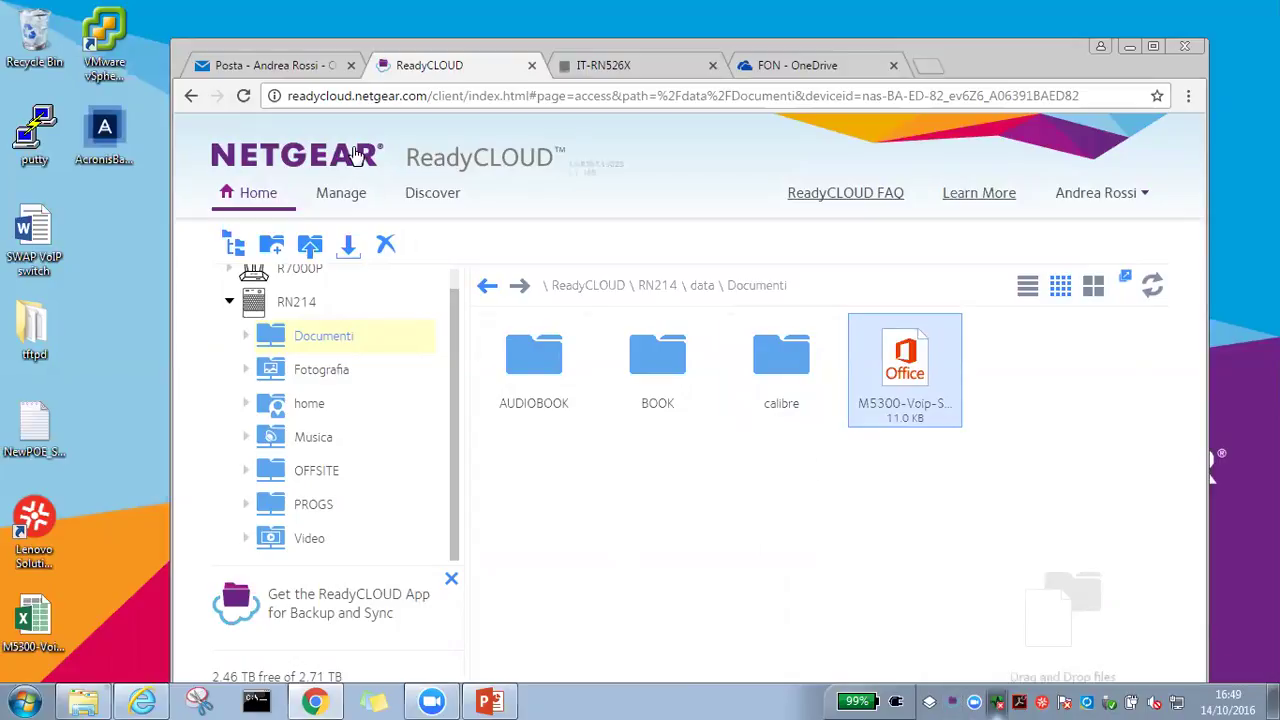
Review RN214's details and shared links in ReadyCLOUD, then open the IT-RN526X admin page's Shares.
left_click(357, 198)
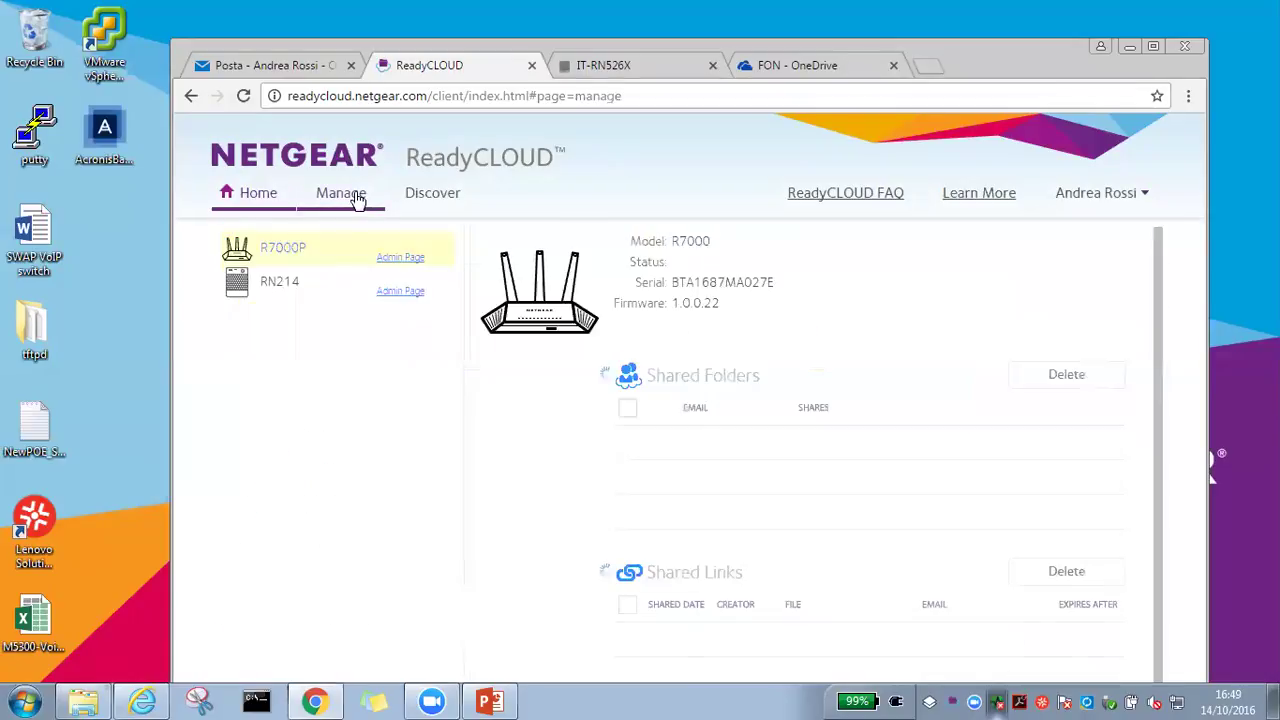
scroll(812, 390, "down", 1)
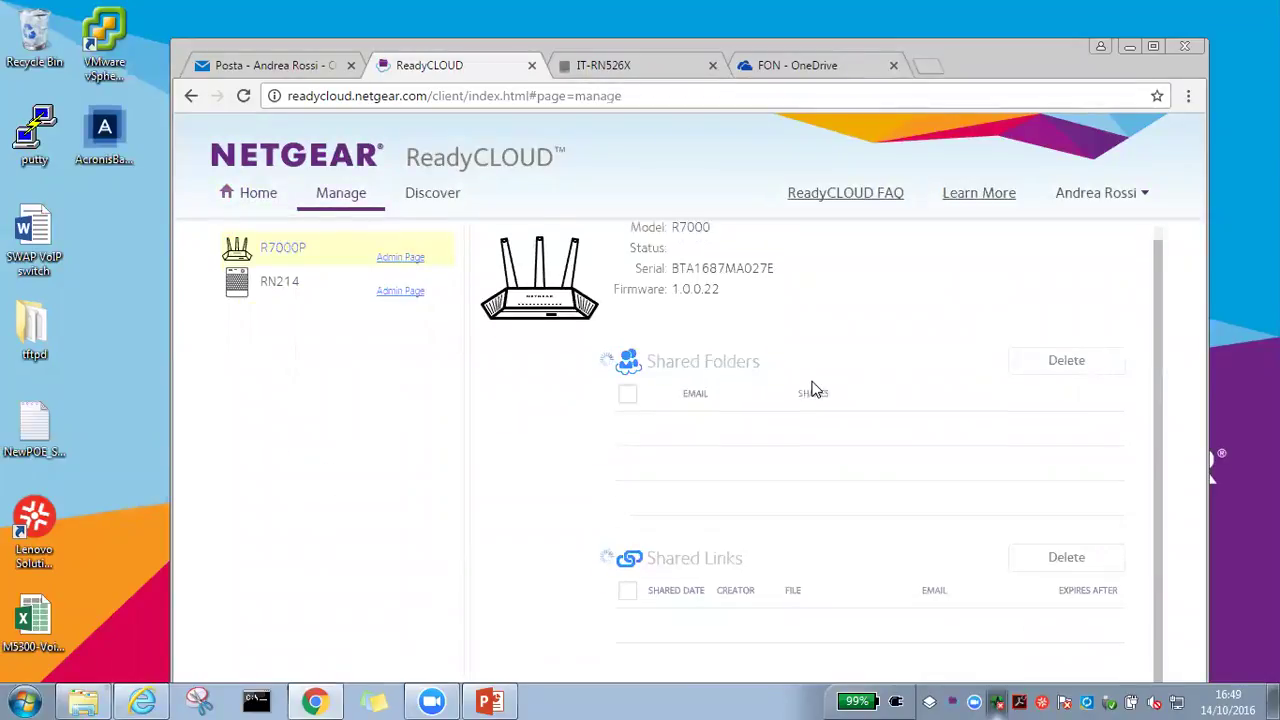
scroll(812, 390, "down", 1)
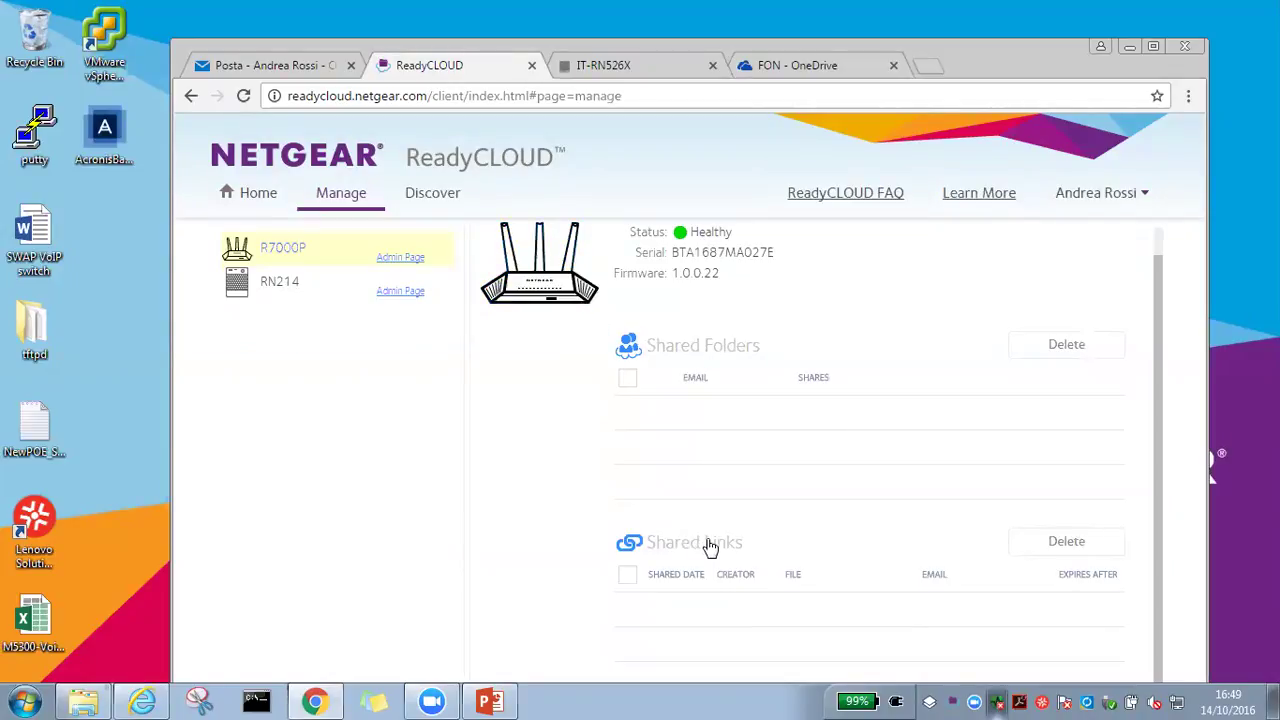
left_click(1153, 46)
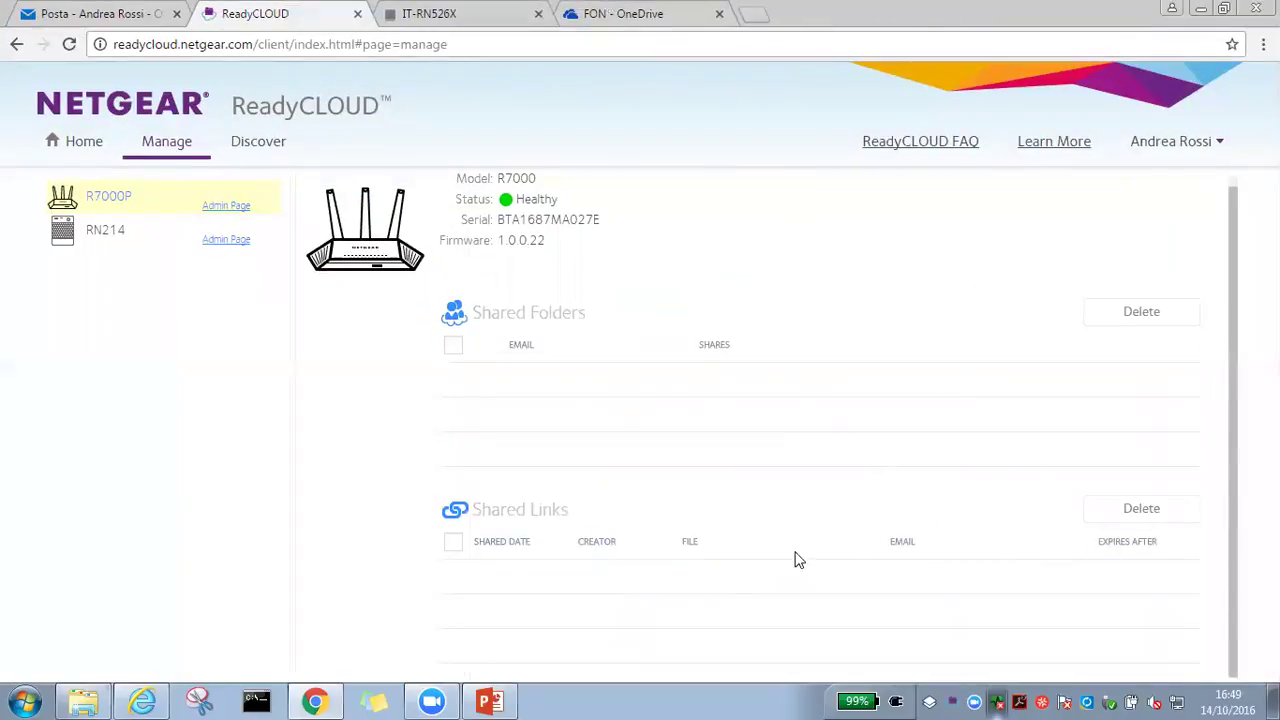
left_click(113, 230)
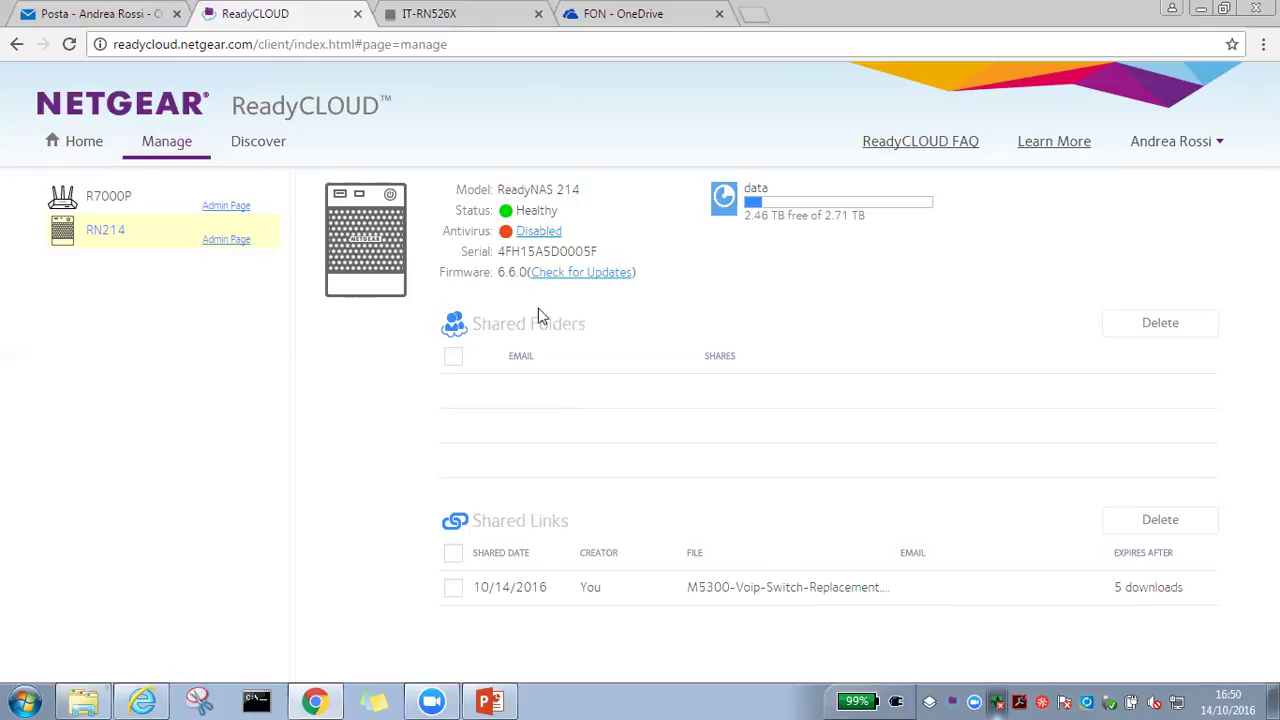
left_click(445, 14)
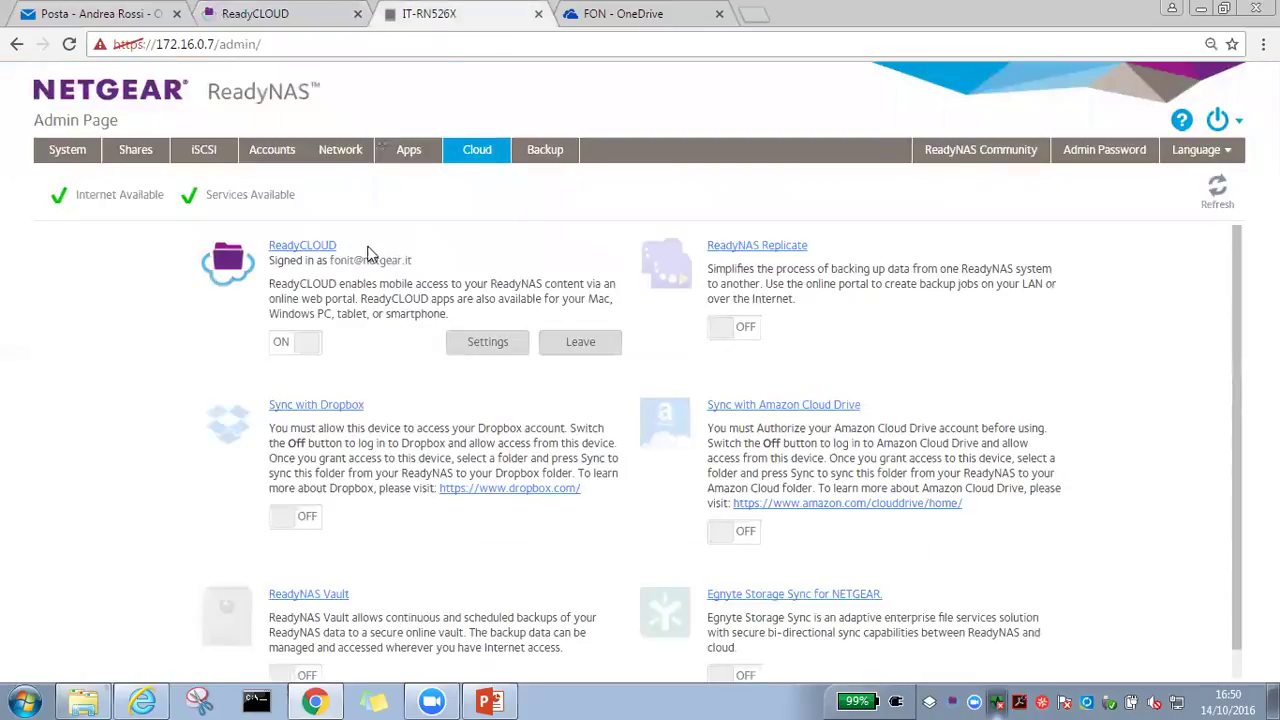
left_click(128, 152)
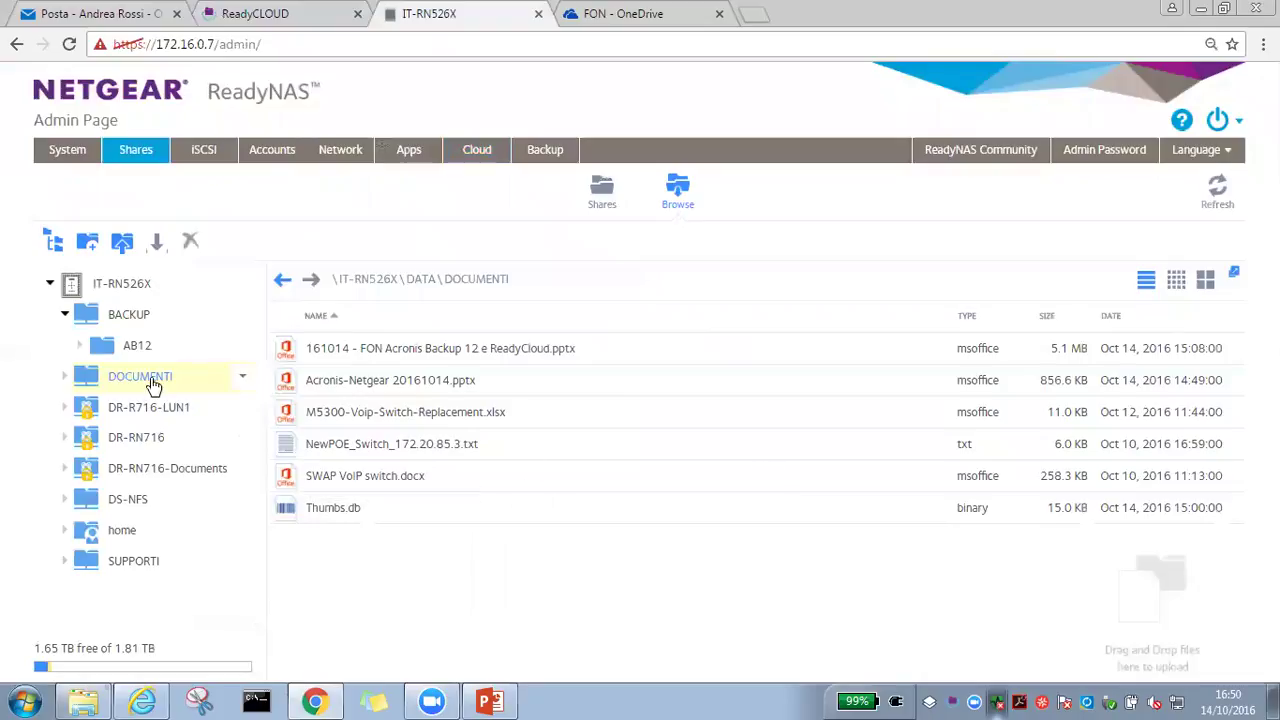
Open the DOCUMENTI share's Settings from the gear menu in the Shares list.
left_click(598, 197)
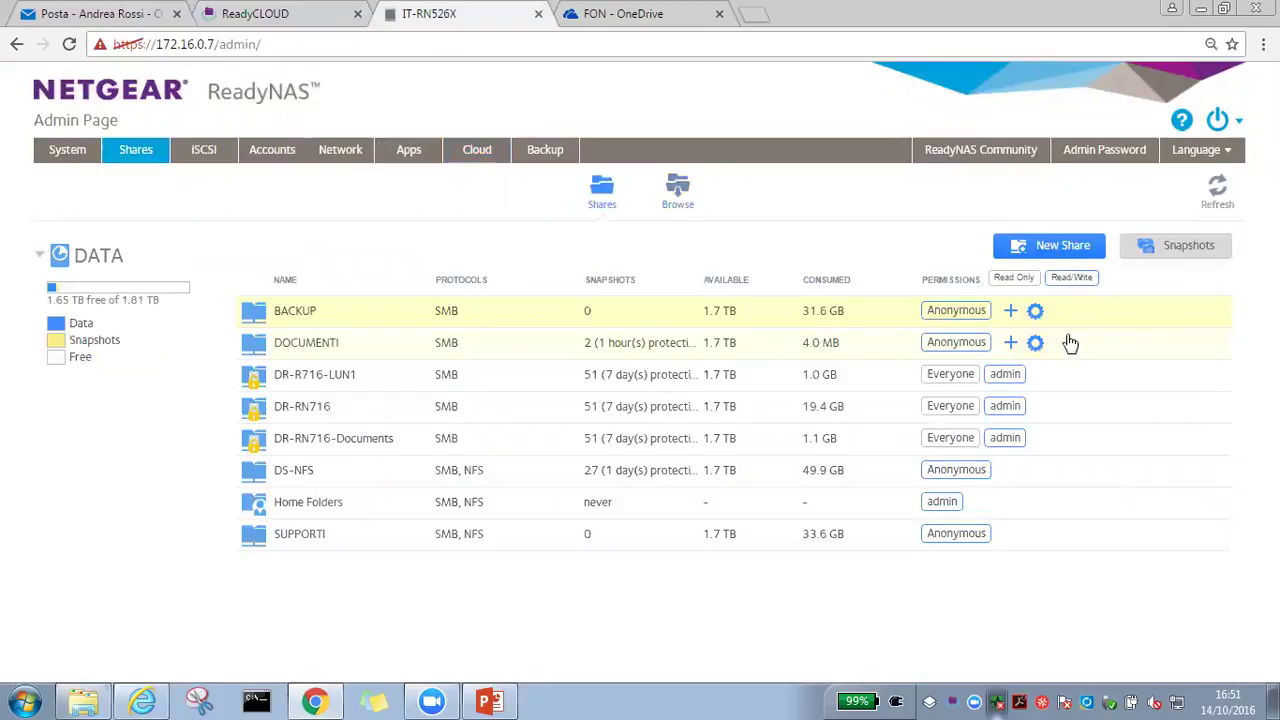
left_click(1036, 344)
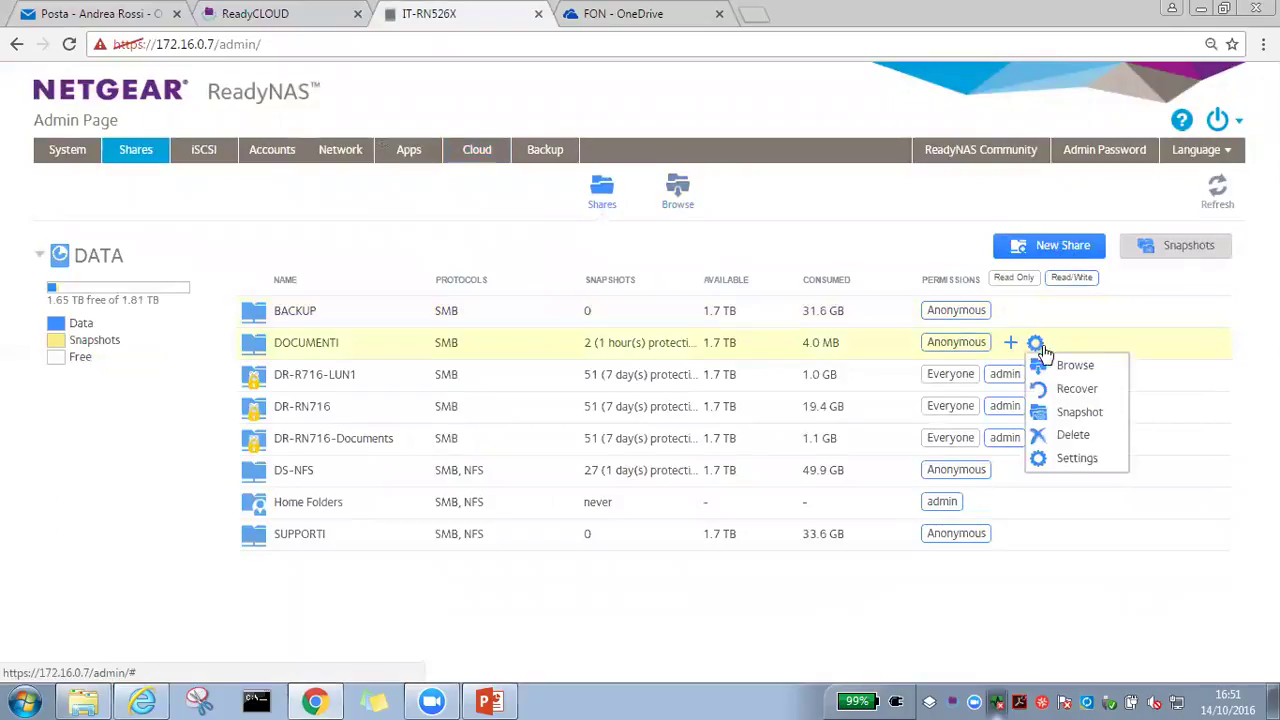
left_click(1074, 461)
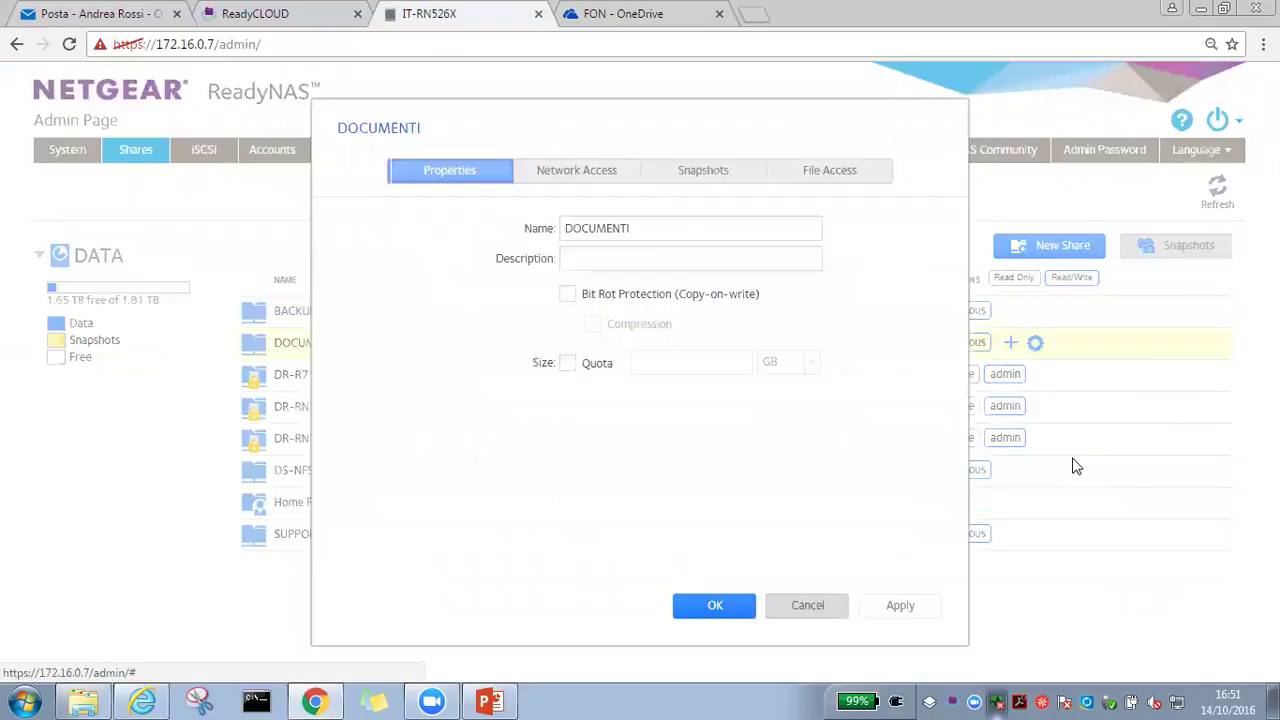
Check DOCUMENTI's network access permissions, close without changes, and open BACKUP's action menu.
left_click(558, 171)
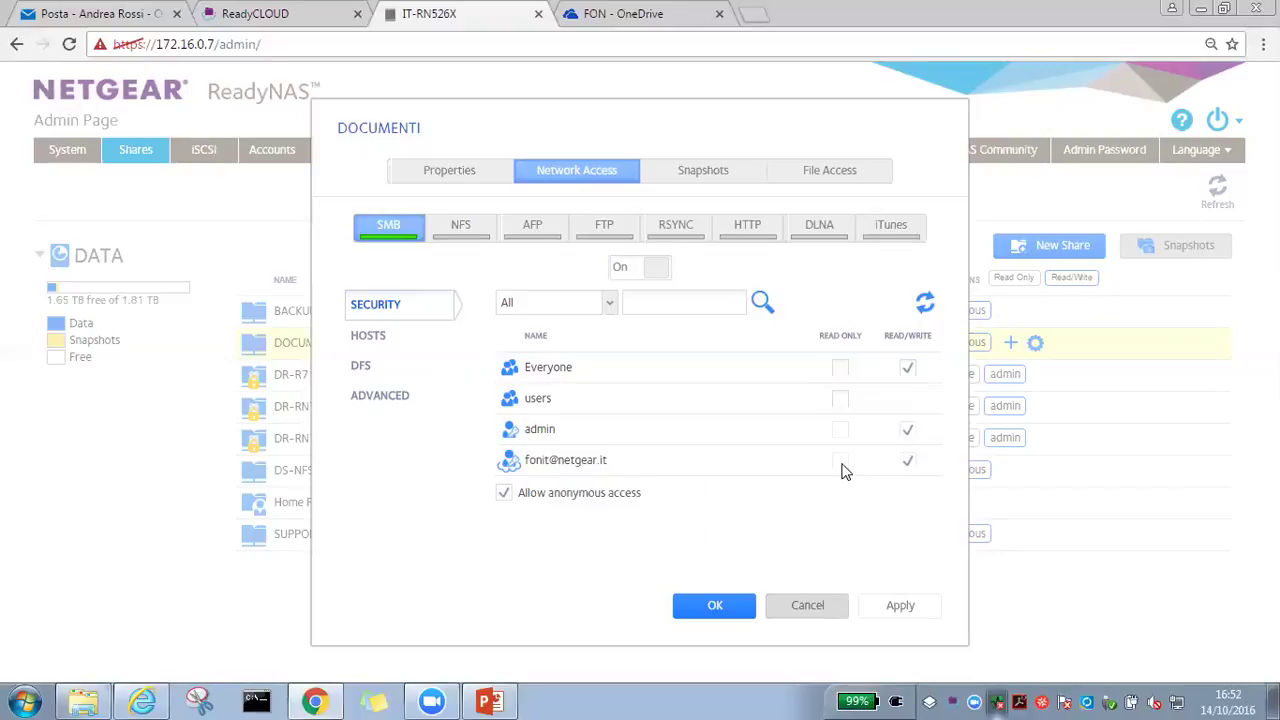
left_click(807, 605)
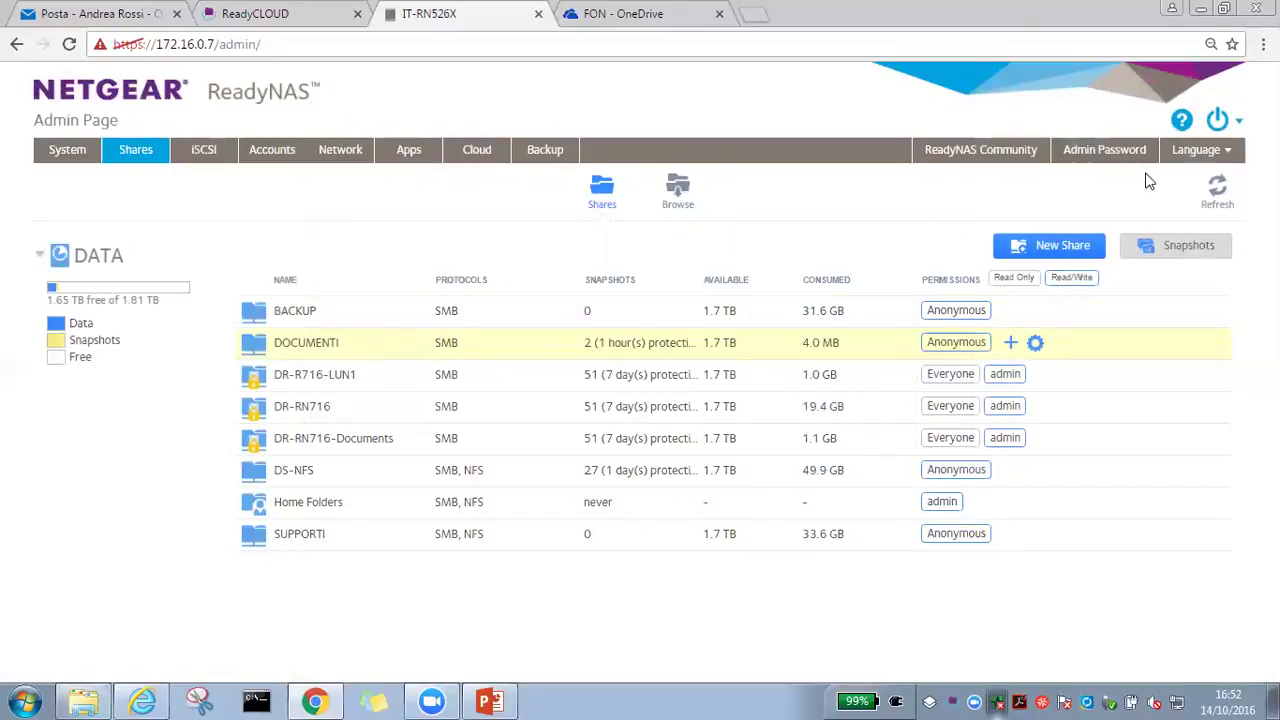
left_click(1034, 311)
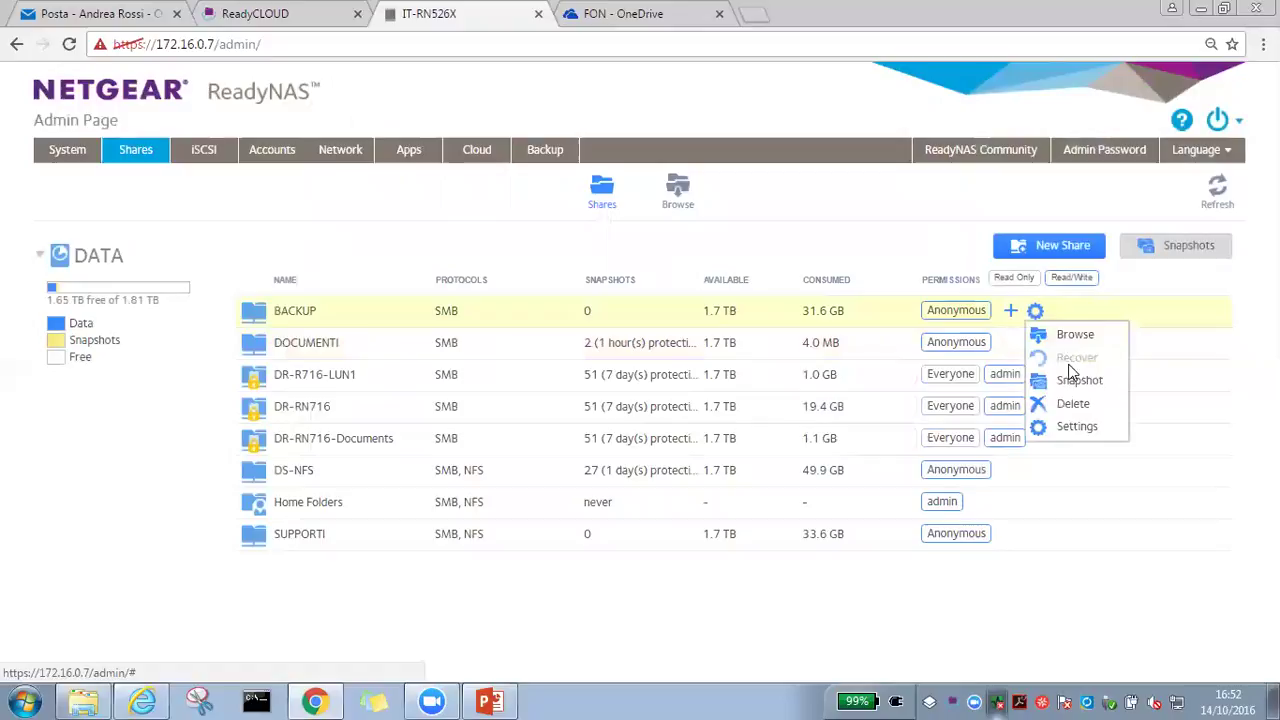
Untick BACKUP's anonymous access and Everyone's Read/Write under Network Access, then cancel.
left_click(1086, 432)
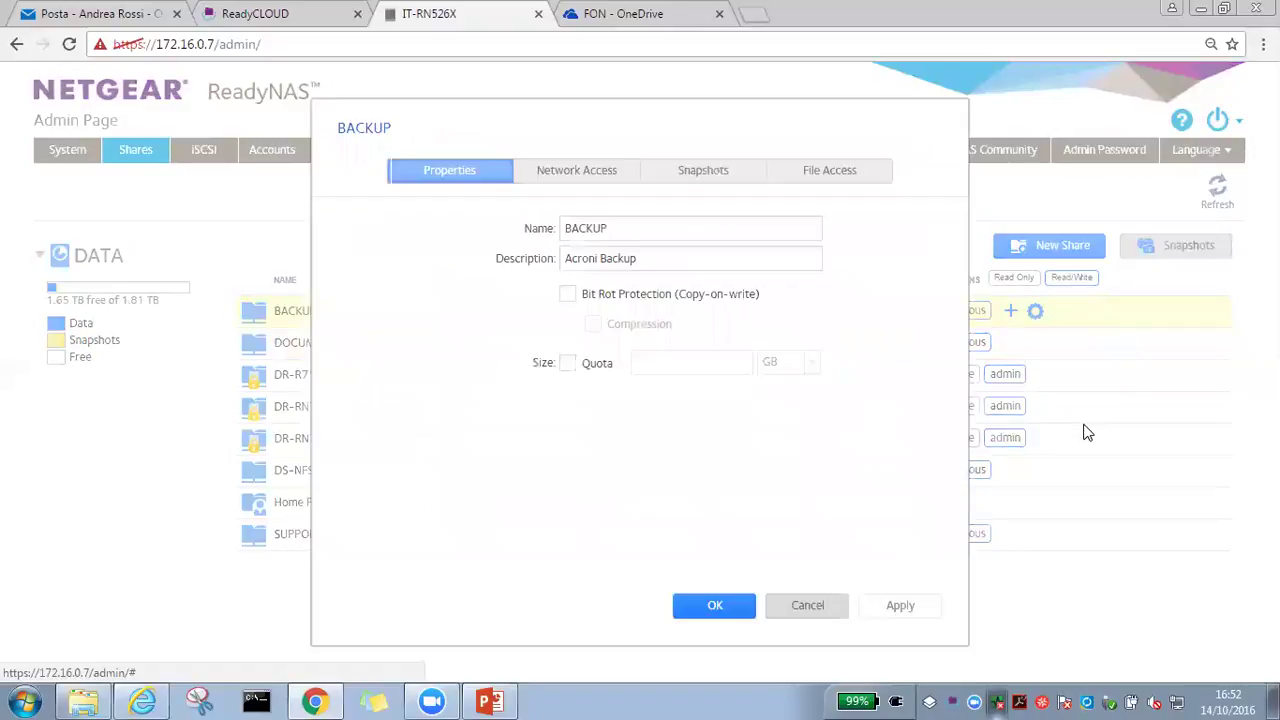
left_click(575, 172)
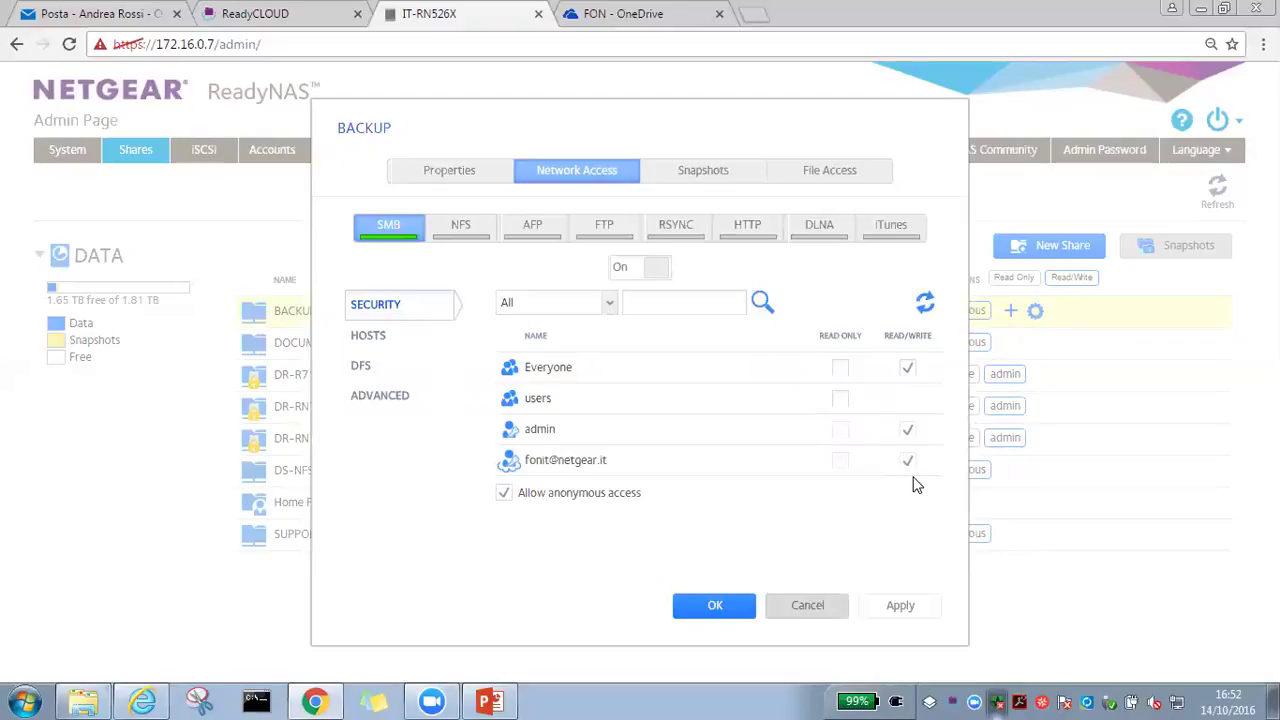
left_click(503, 500)
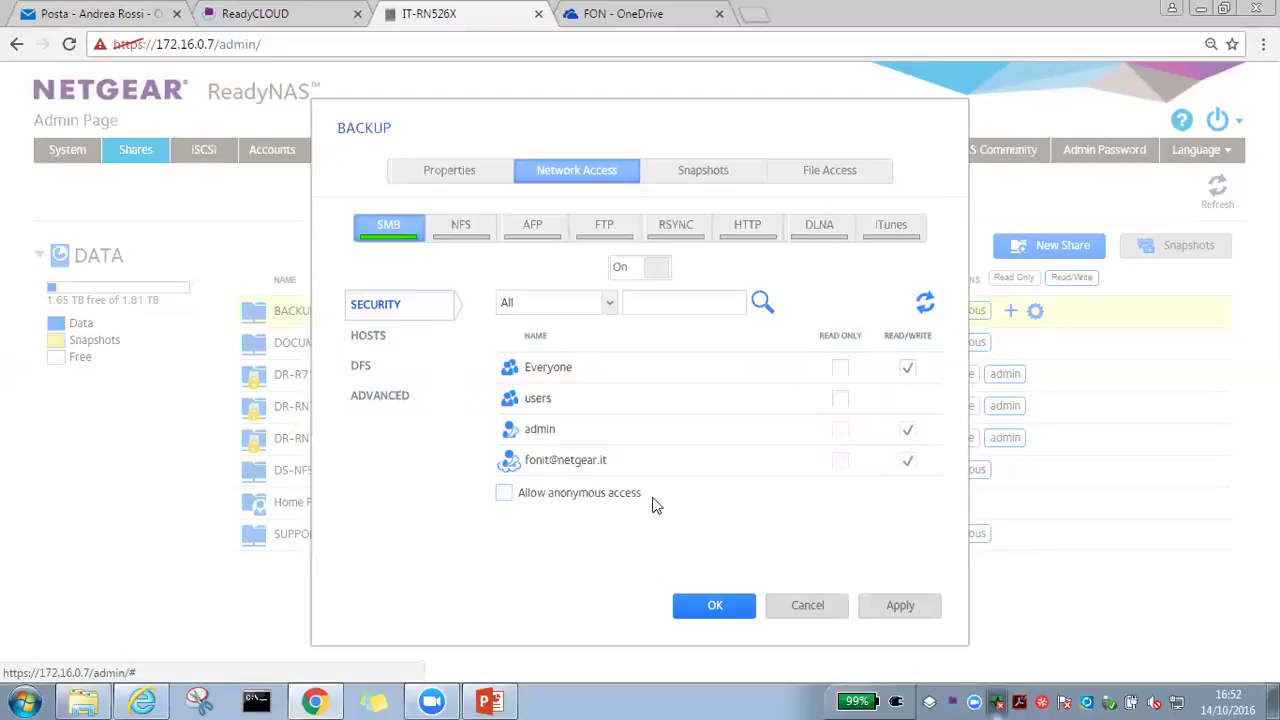
left_click(909, 369)
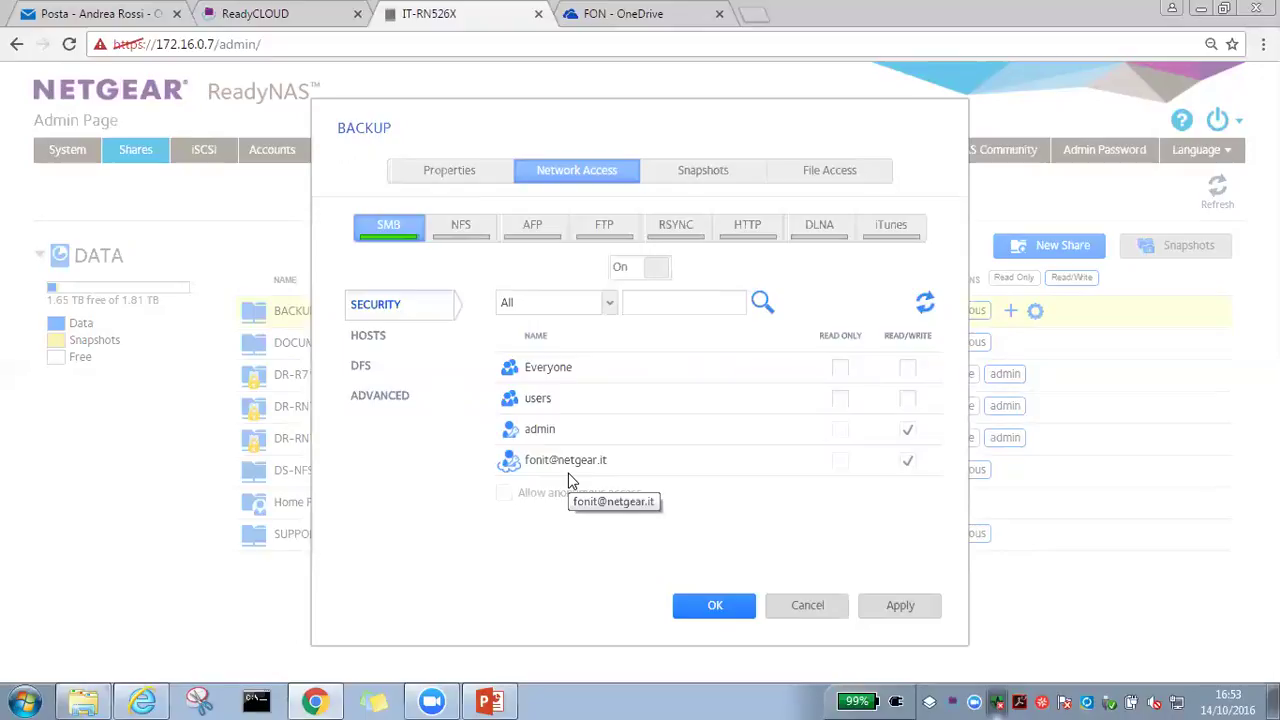
left_click(820, 611)
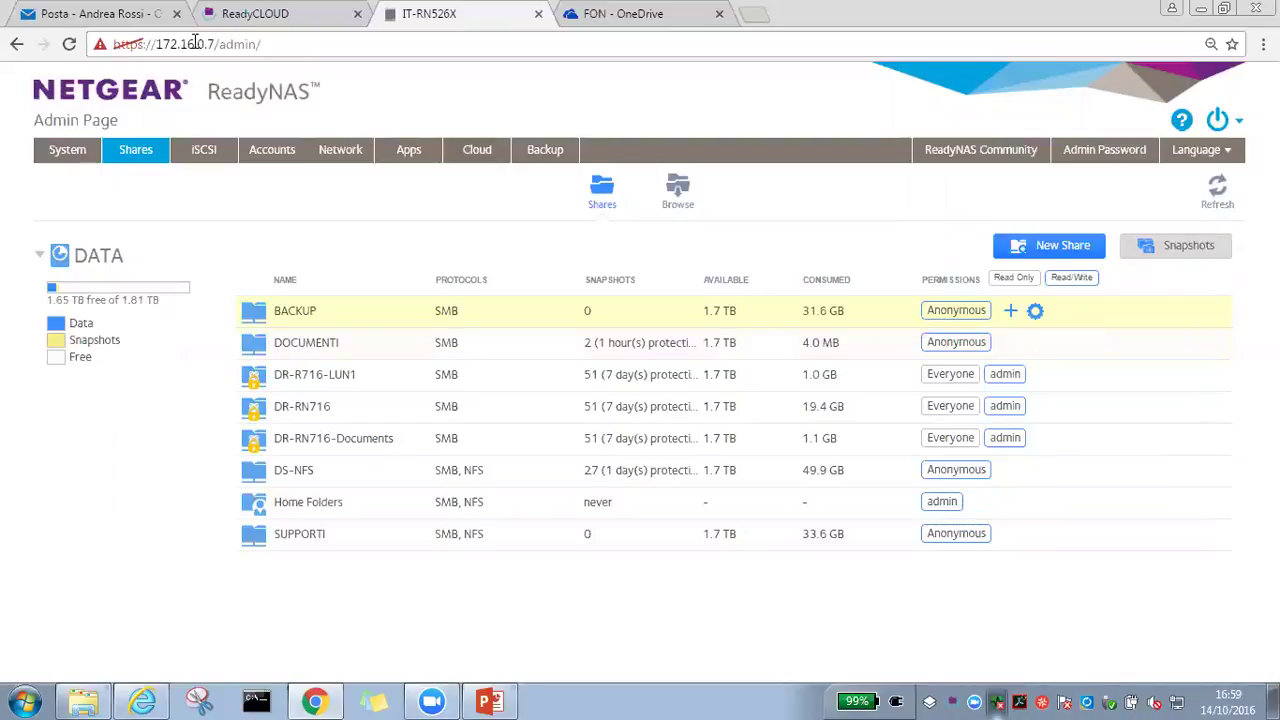
Close the webmail tab after reviewing the DATA volume's eight shares.
left_click(176, 14)
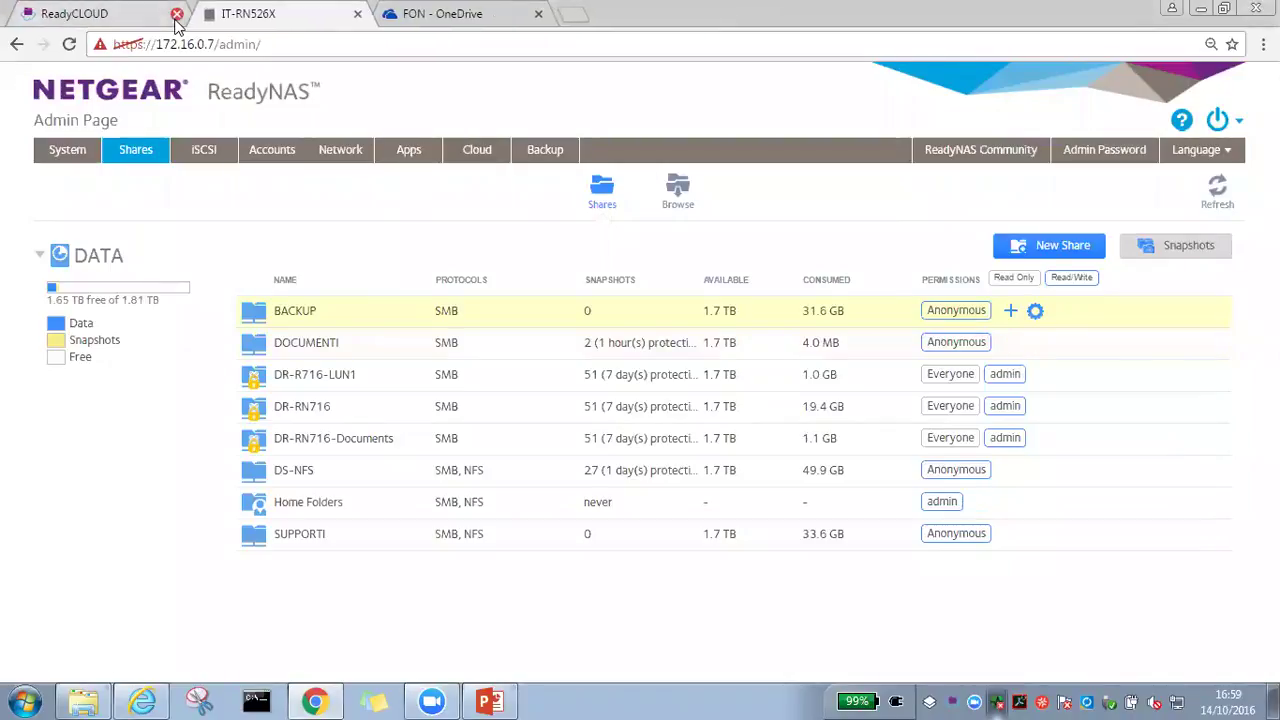
Close the FON – OneDrive tab, leaving ReadyCLOUD and IT-RN526X open.
left_click(537, 14)
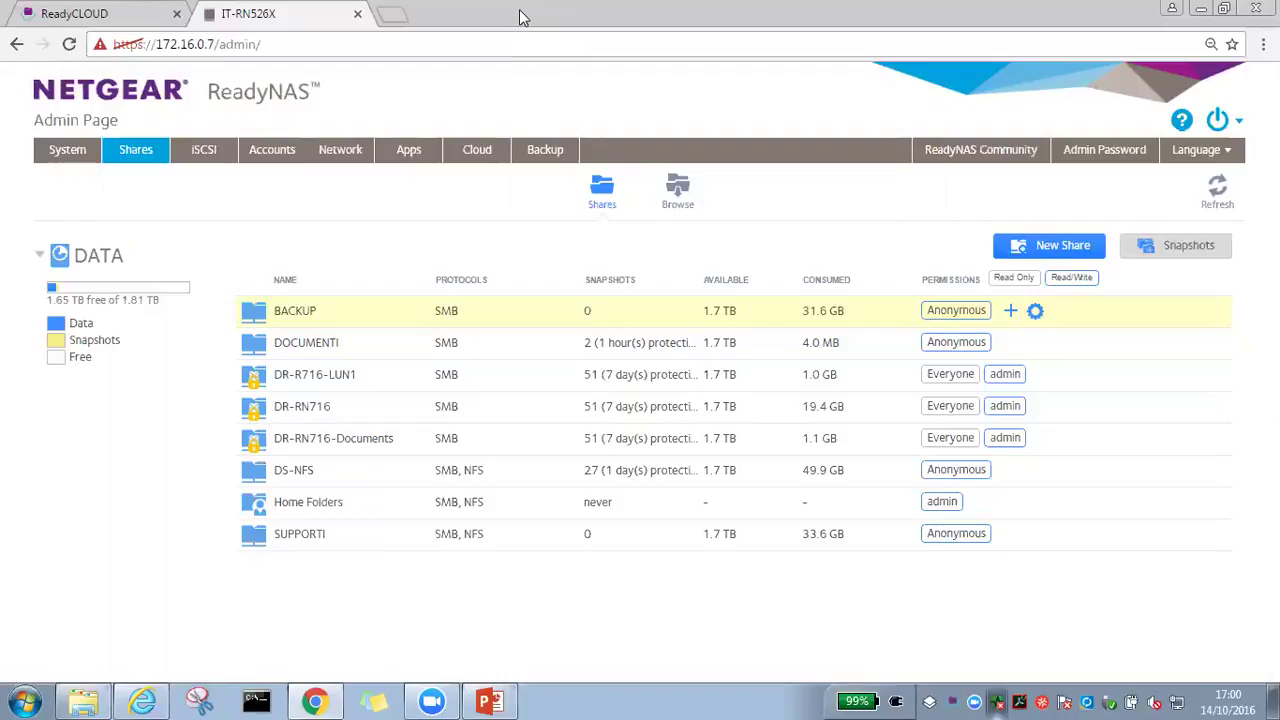
Load 172.16.0.1 in a new tab and proceed past the untrusted-certificate warning.
left_click(395, 20)
type("1")
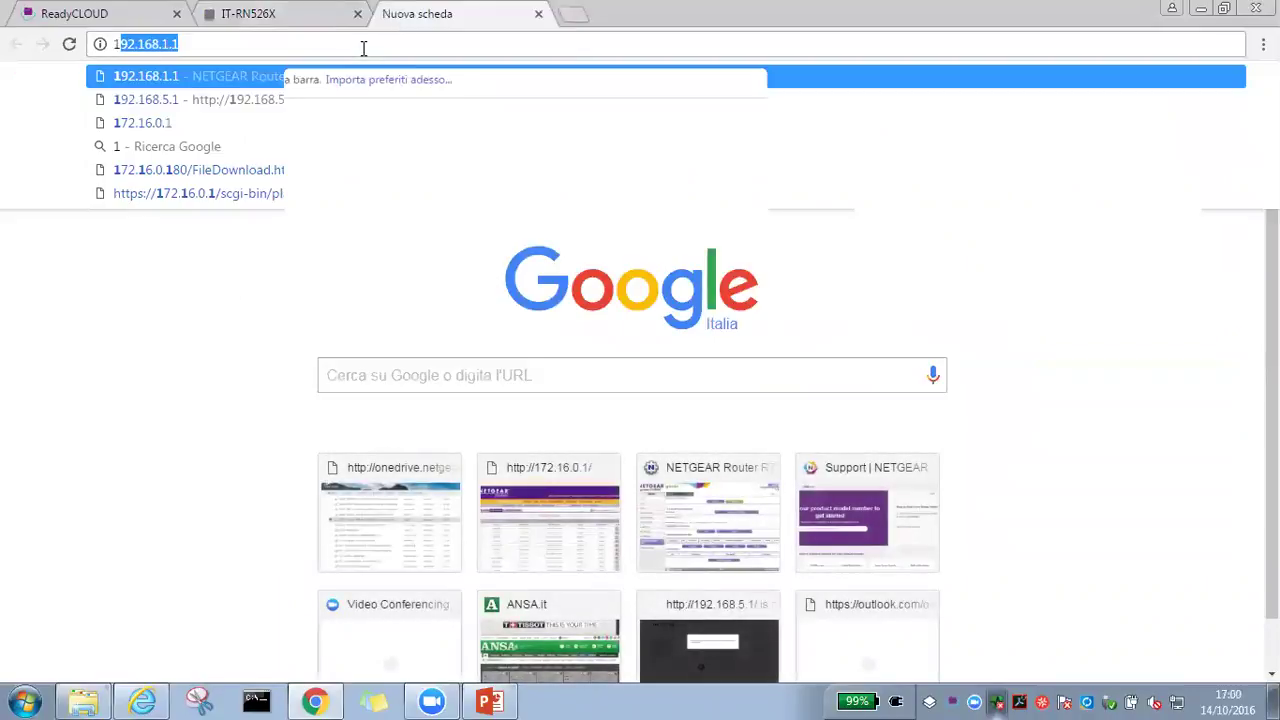
type("72.16.0")
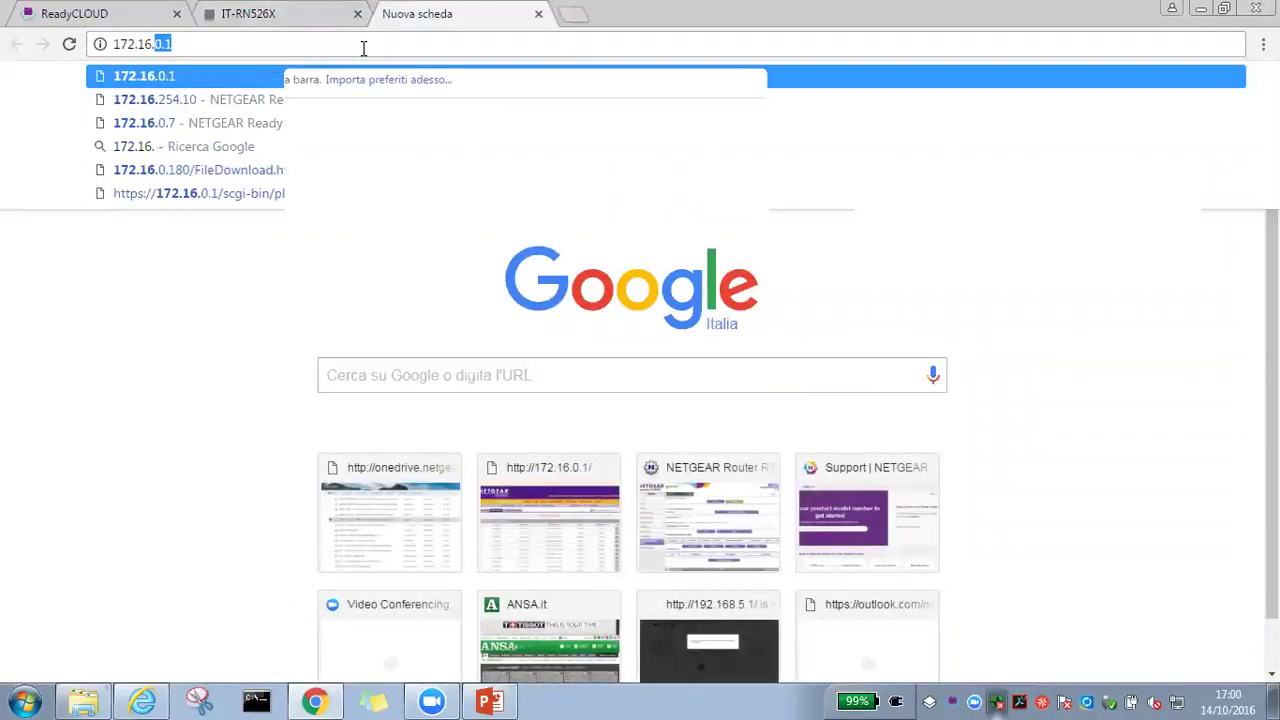
type(".1")
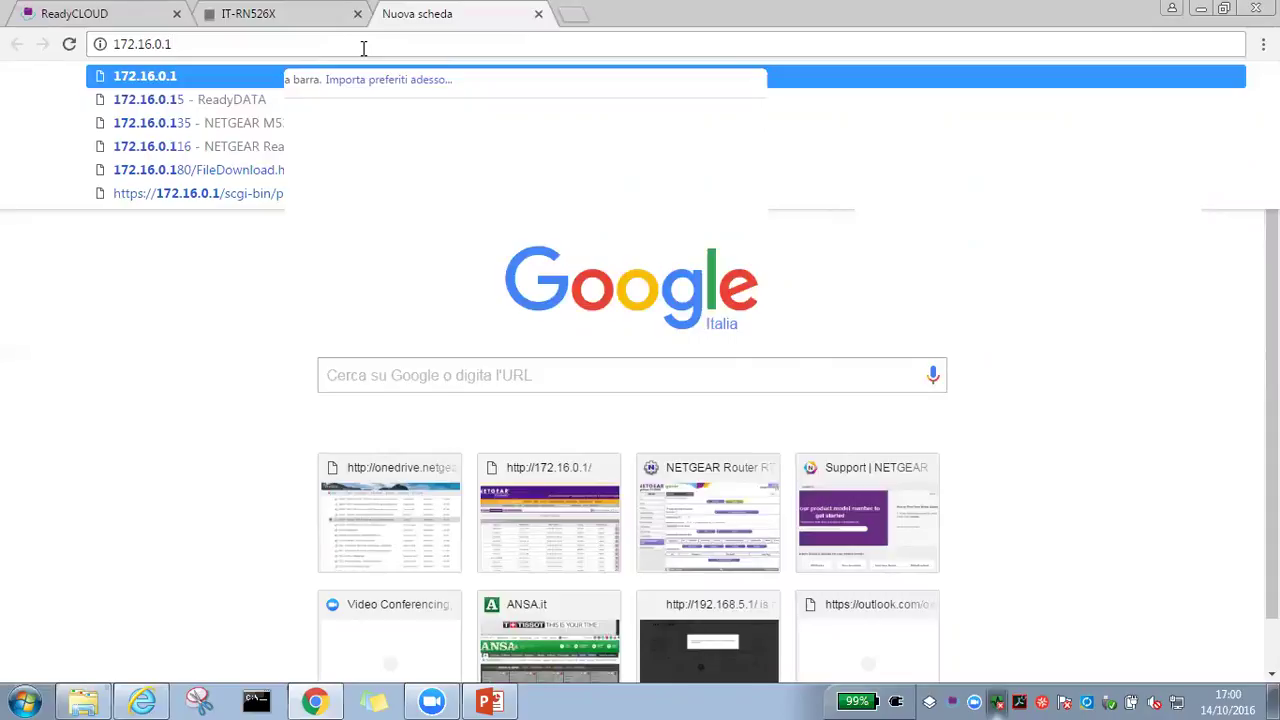
key("Return")
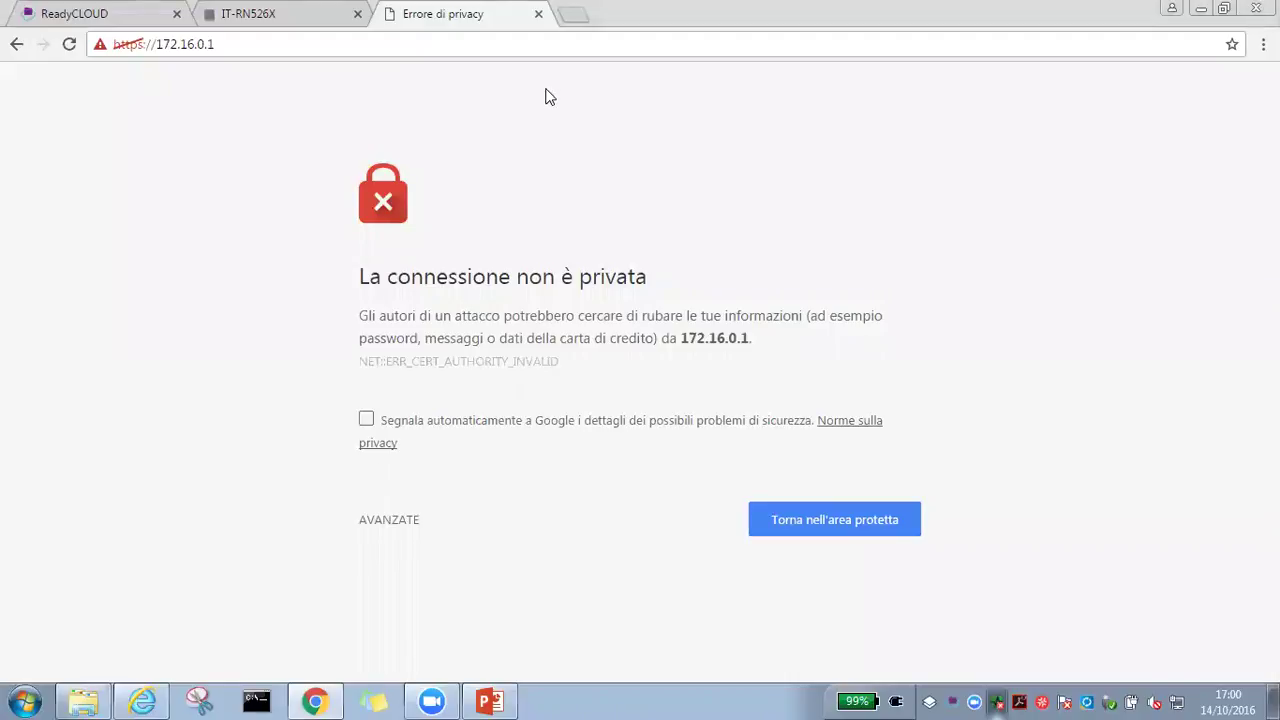
left_click(394, 521)
scroll(430, 630, "down", 1)
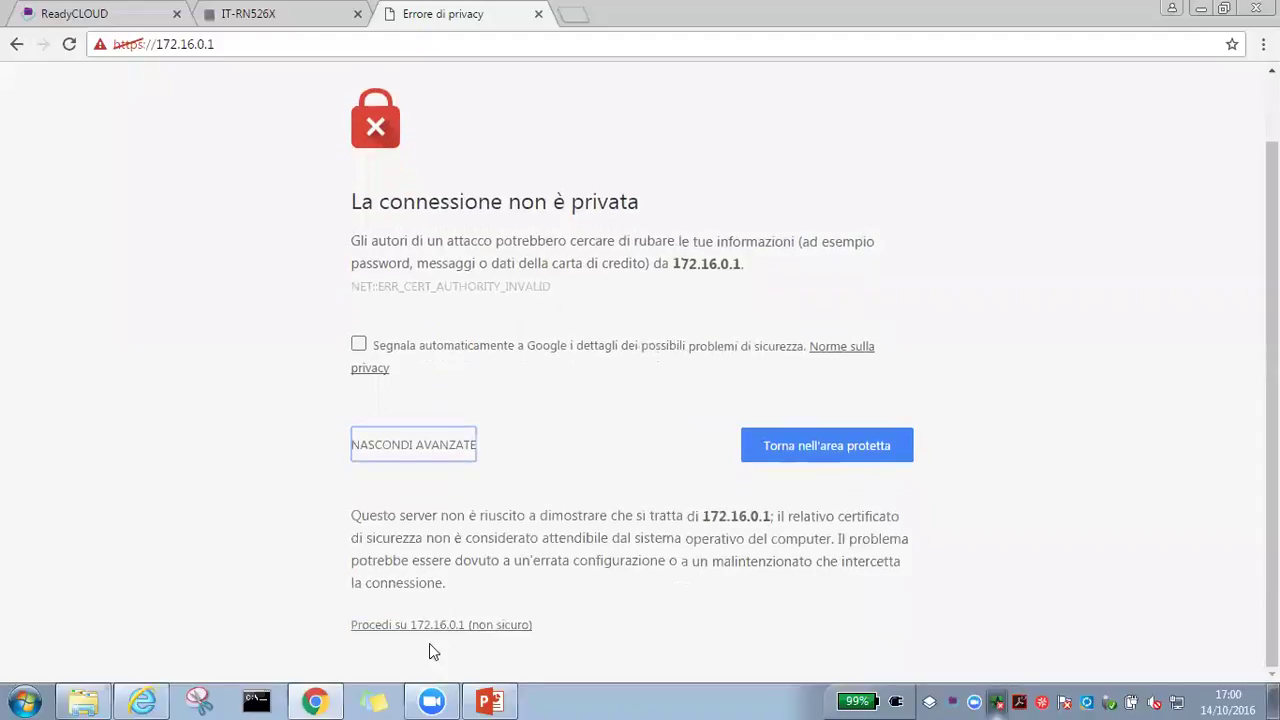
left_click(447, 625)
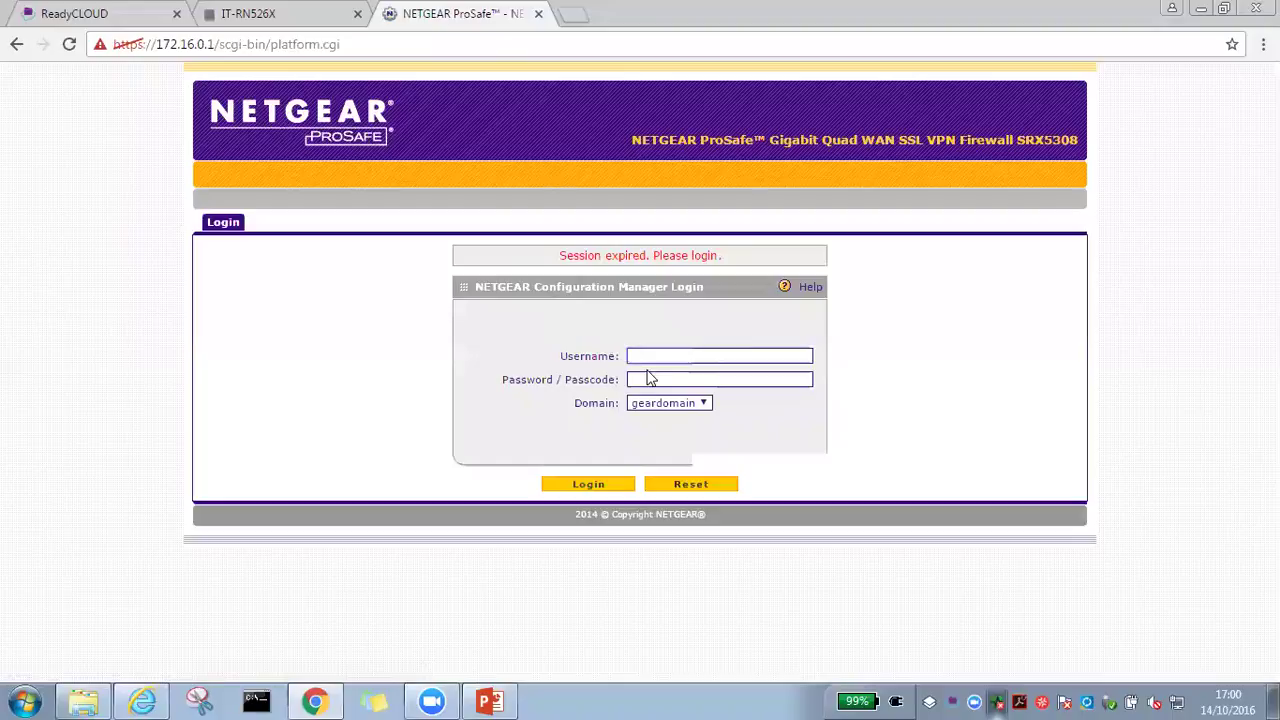
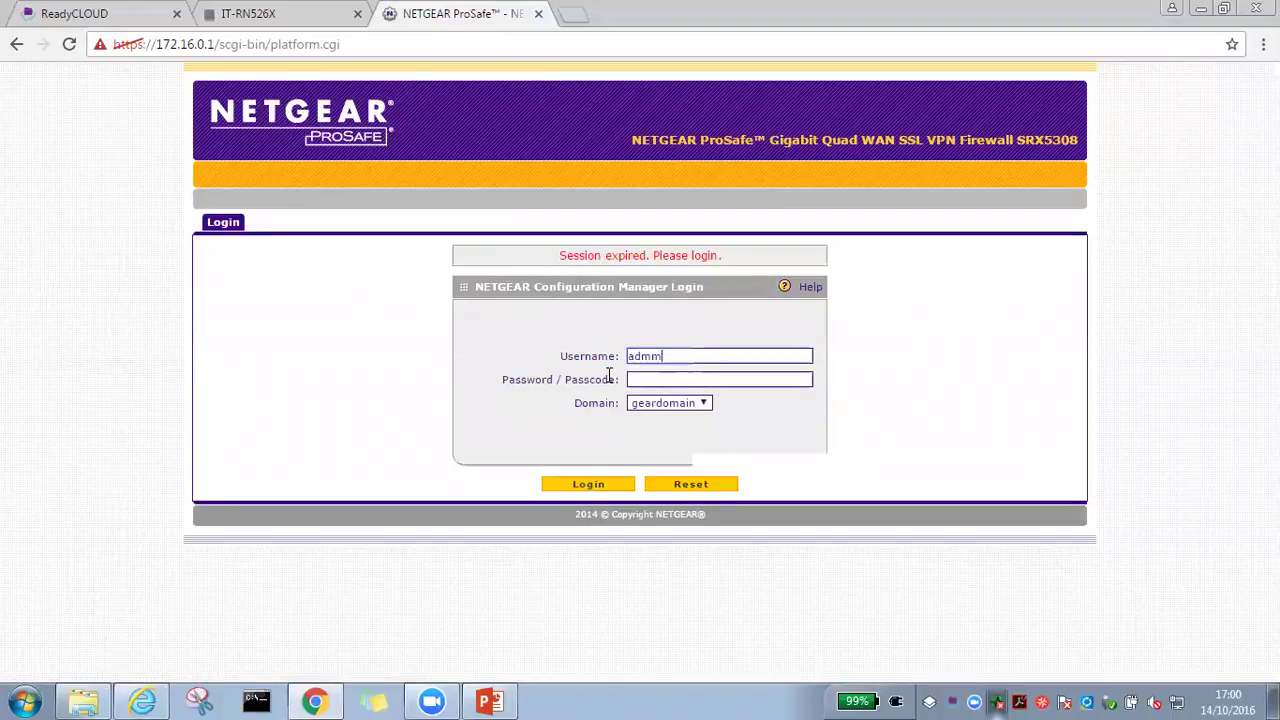
Log in to the SRX5308 with the admin username and password, then go to Security.
key("BackSpace")
key("BackSpace")
key("BackSpace")
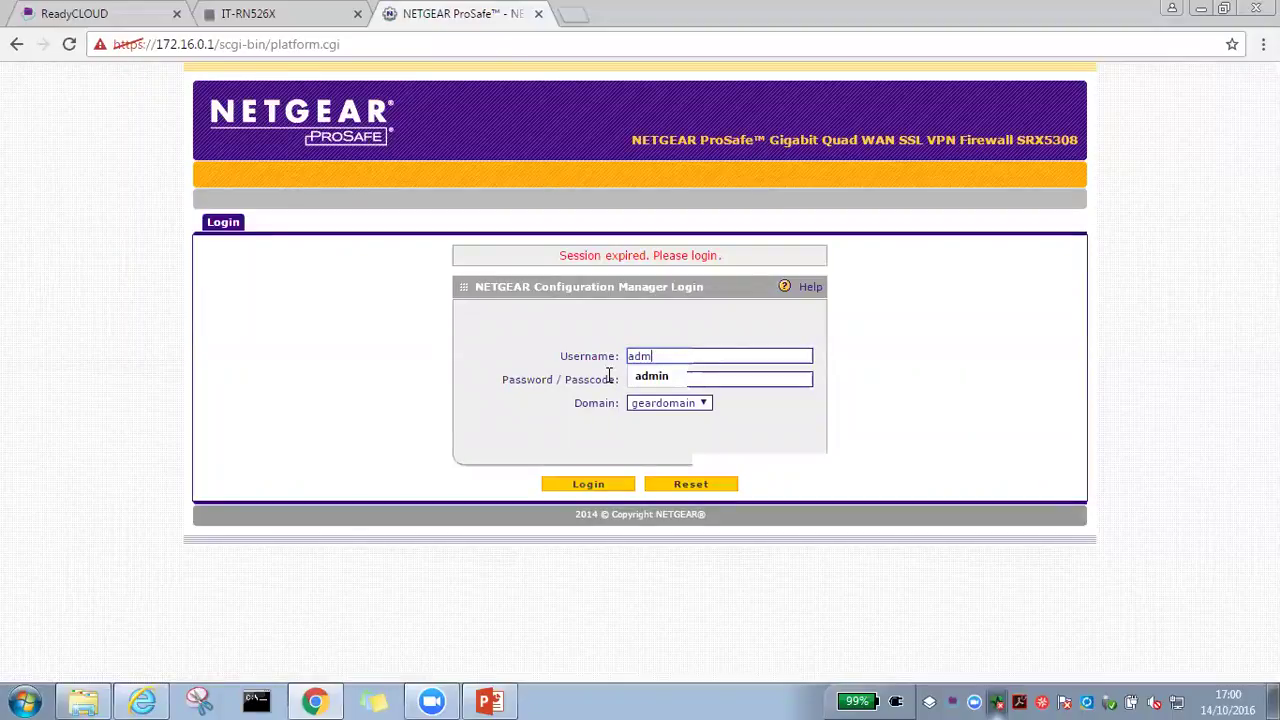
key("Tab")
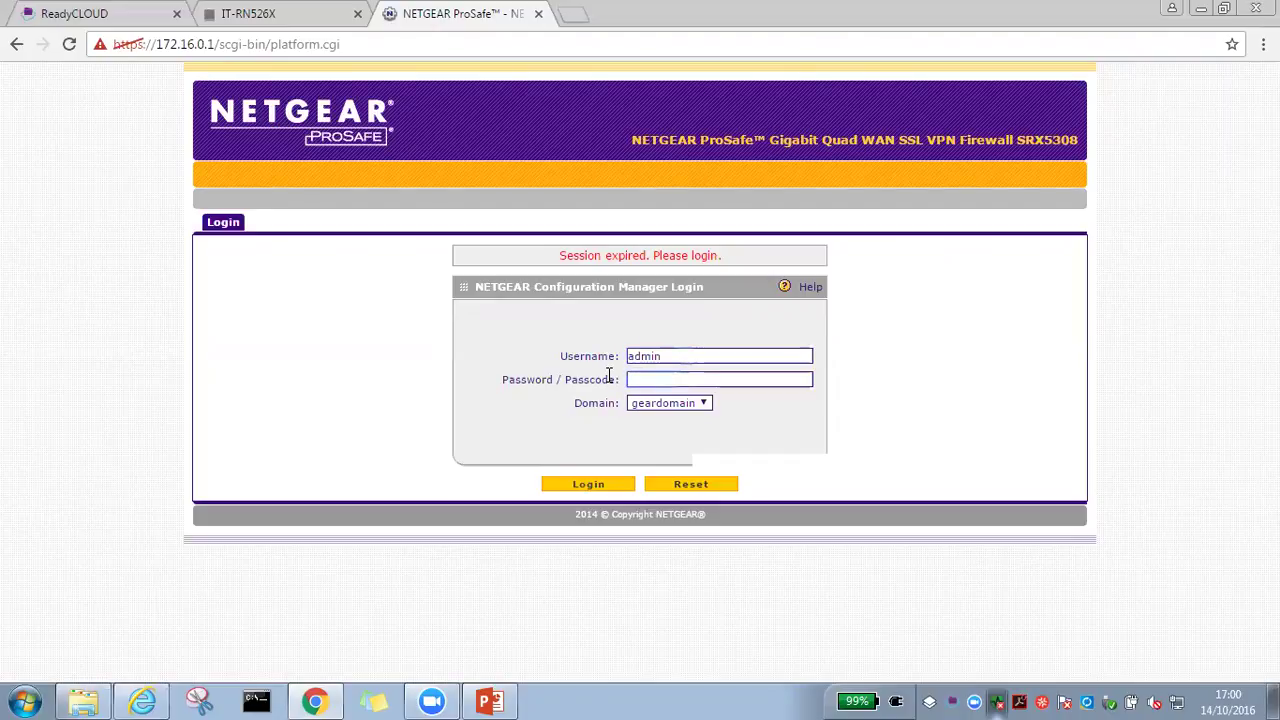
key("Return")
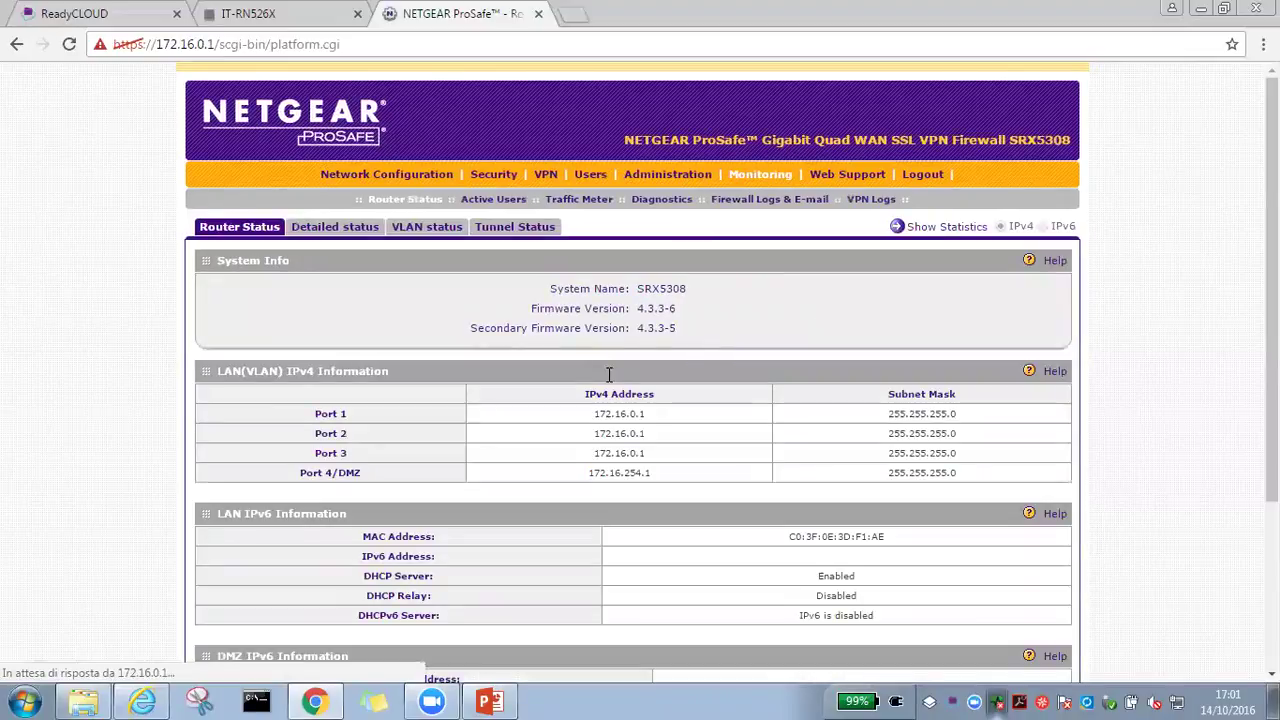
left_click(491, 171)
Disable inbound DMZ WAN rule 1 (ANY), then return to the IT-RN526X tab.
left_click(365, 230)
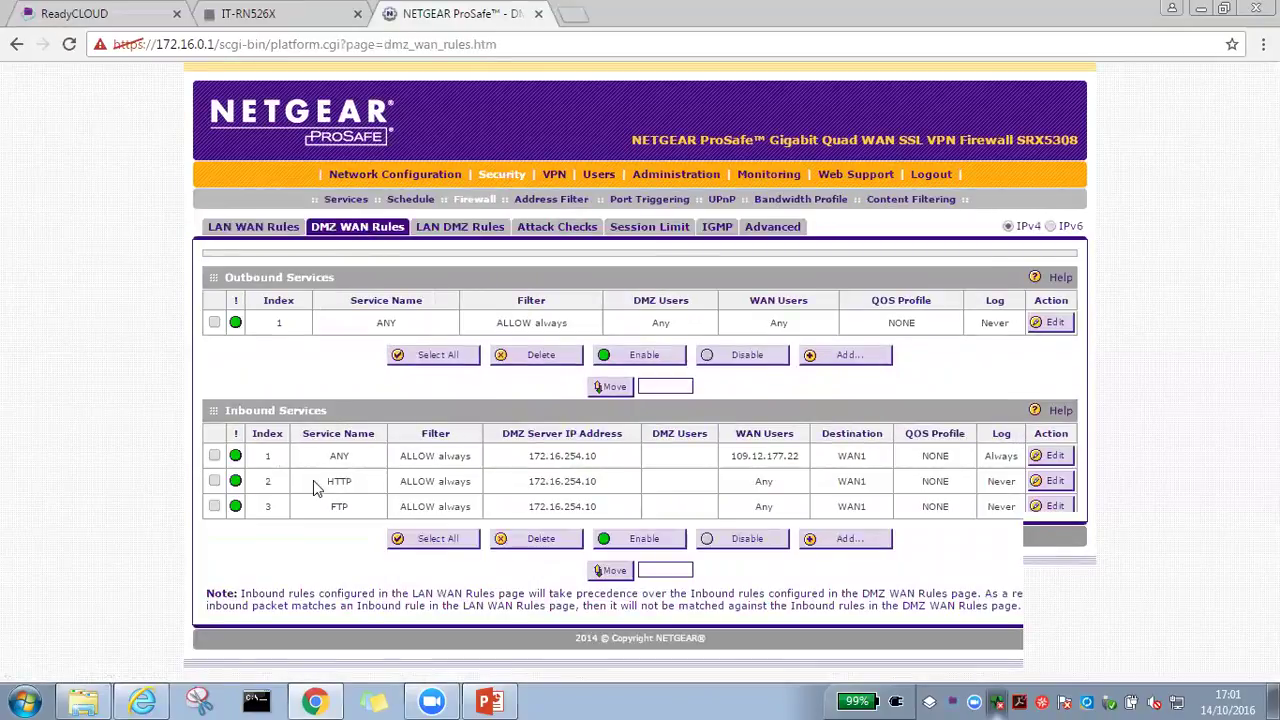
left_click(214, 456)
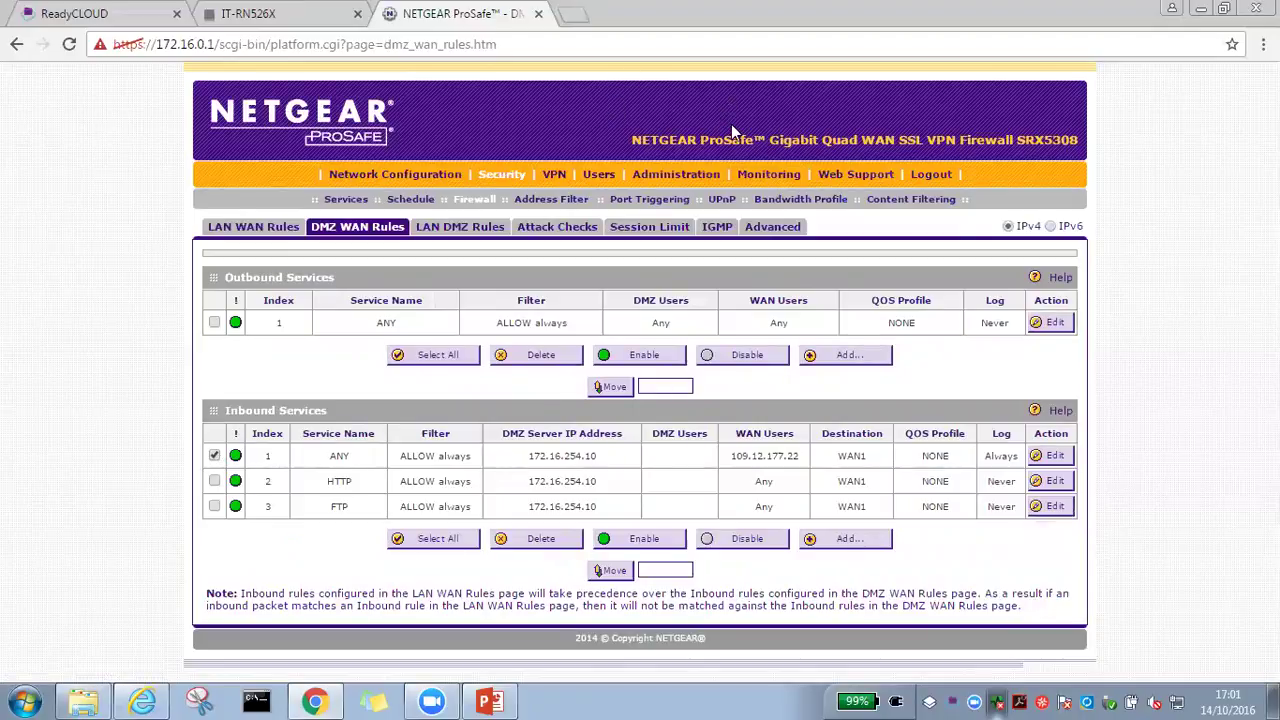
left_click(730, 540)
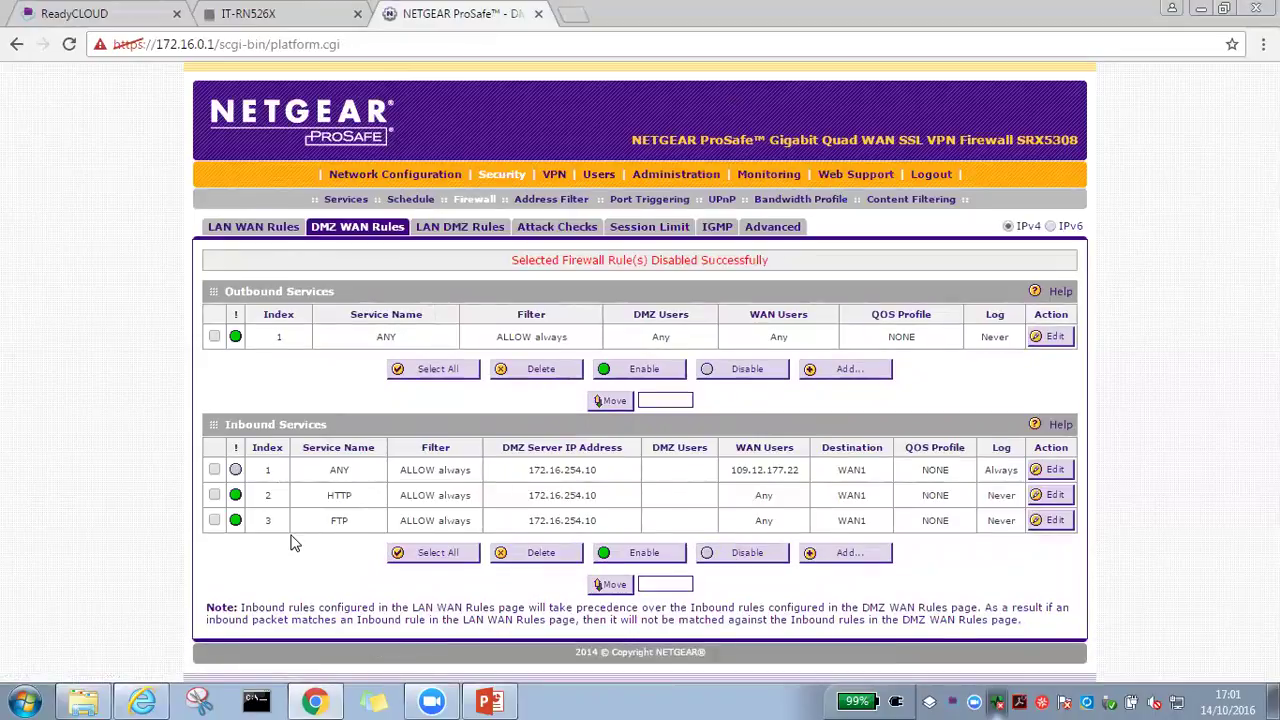
left_click(262, 12)
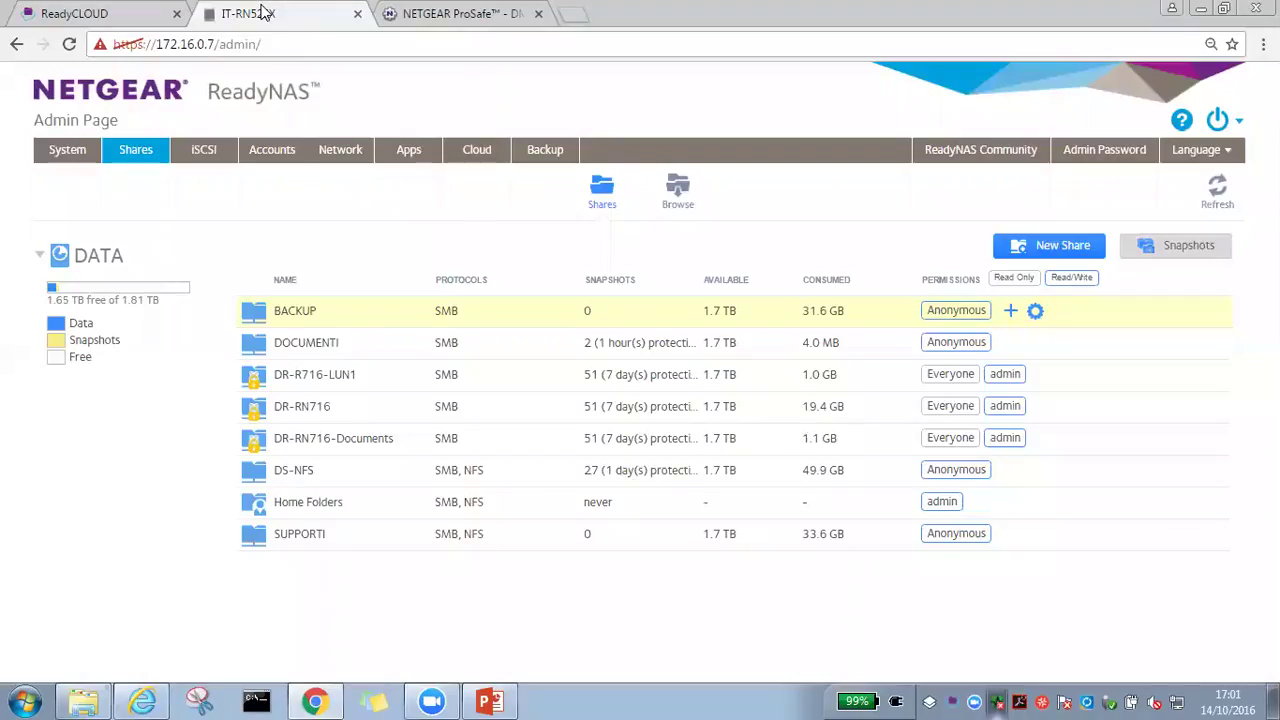